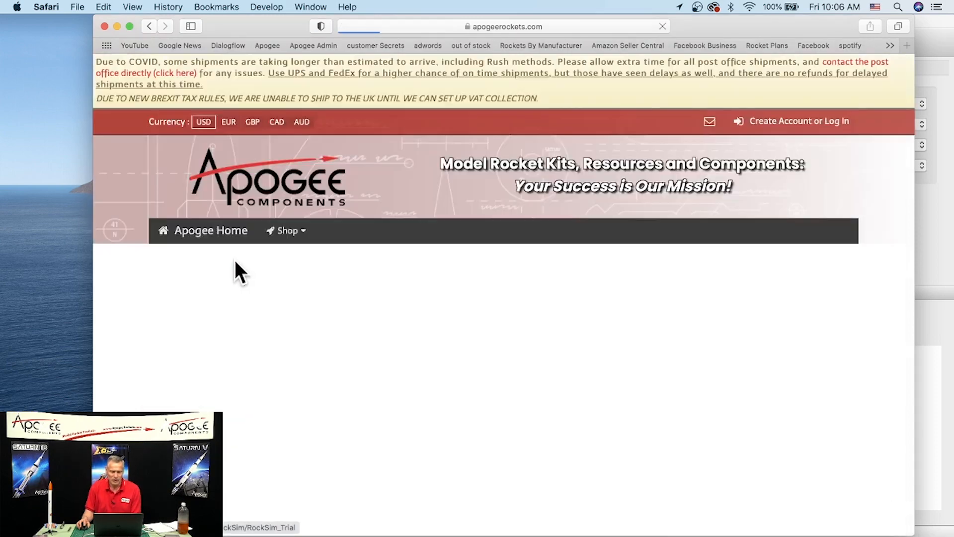
- Review the RockSim trial sign-up page and show the site's account login and creation options
scroll(567, 229, down, 4)
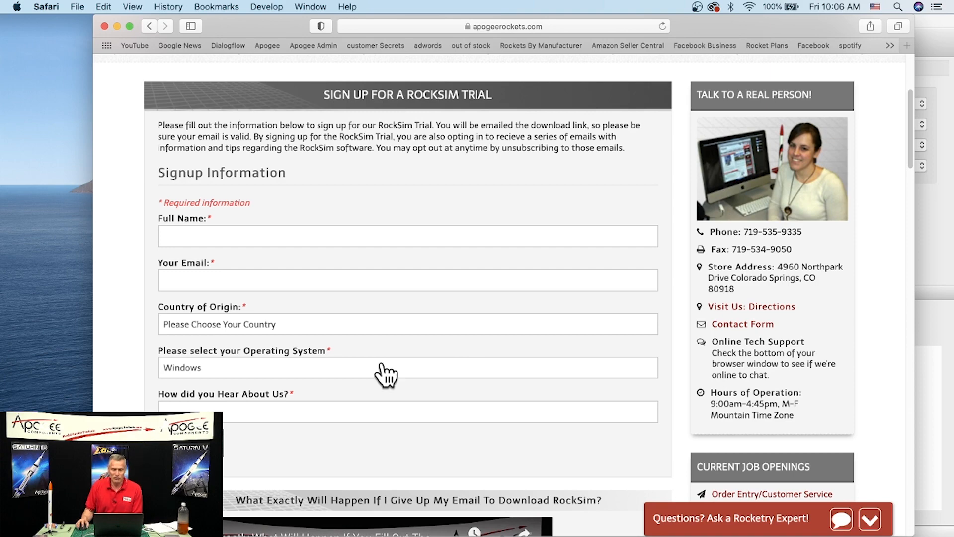
scroll(472, 378, up, 4)
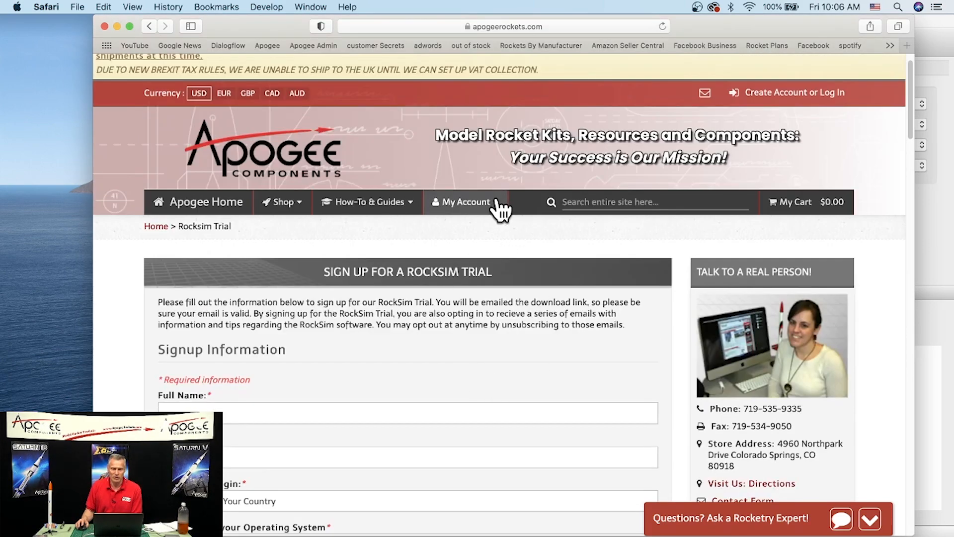
scroll(517, 176, down, 1)
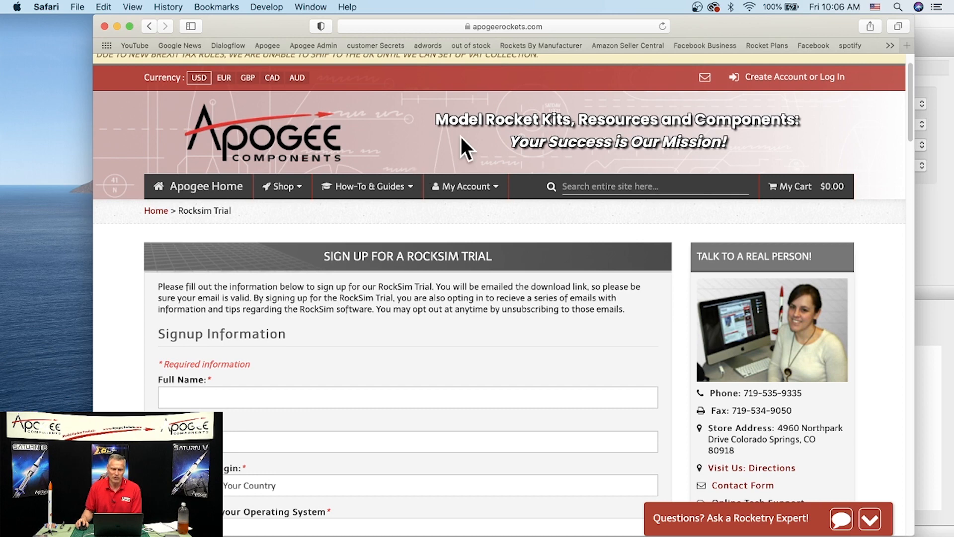
click(496, 187)
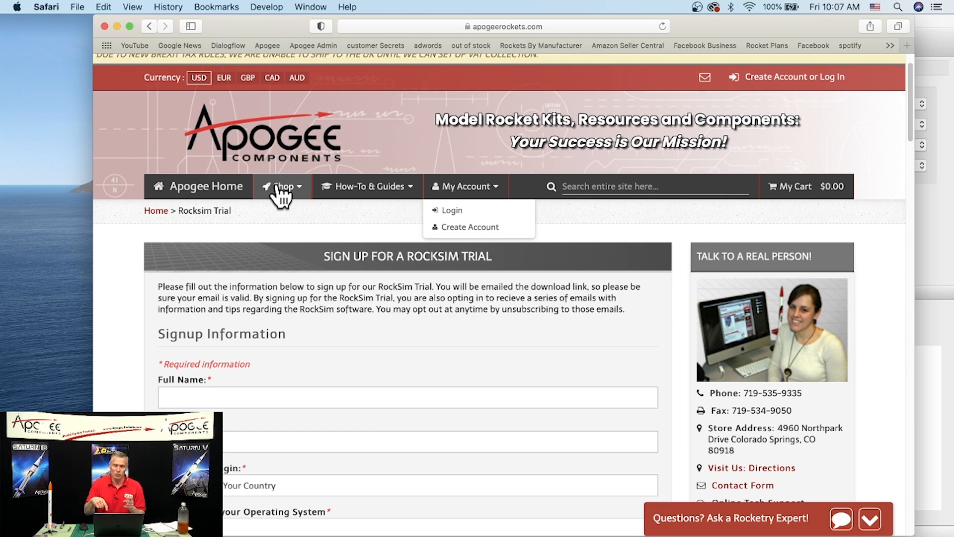
- Return to the Apogee home page and open the RockSim Version 10.2 announcement from the banner carousel
click(221, 195)
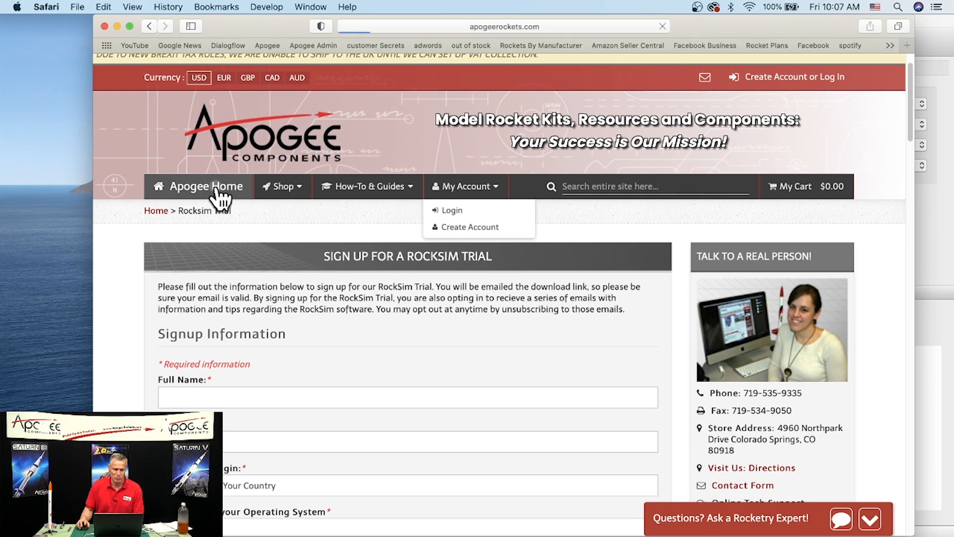
scroll(515, 308, down, 2)
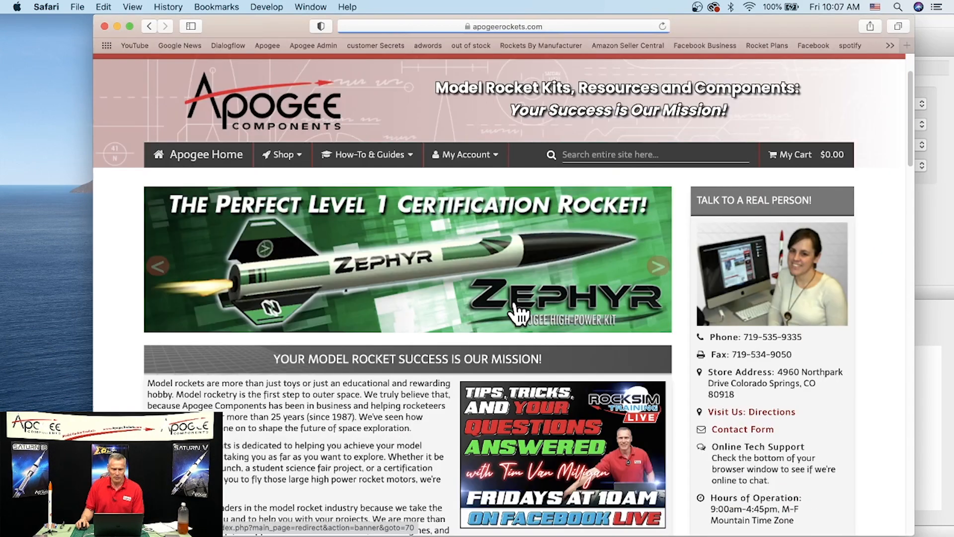
click(154, 267)
click(154, 267)
click(158, 267)
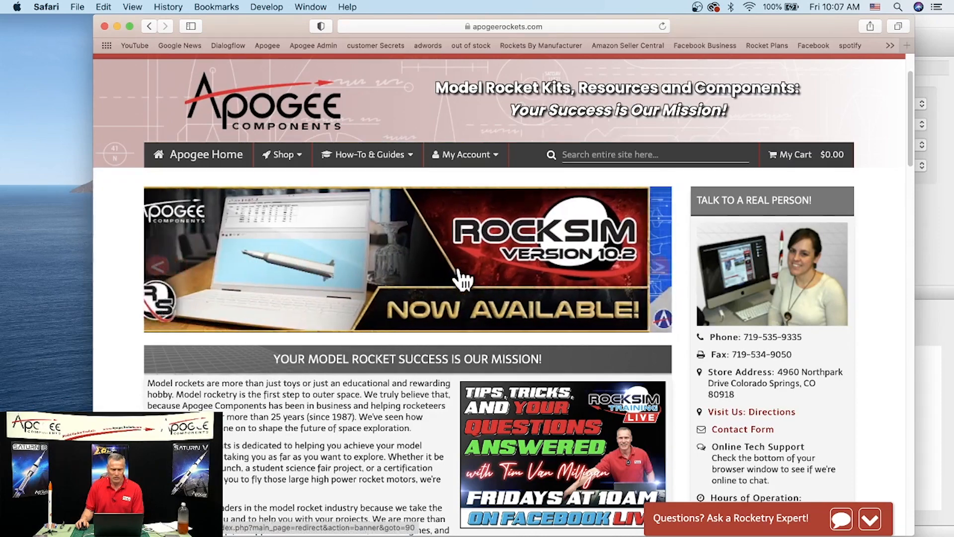
click(451, 241)
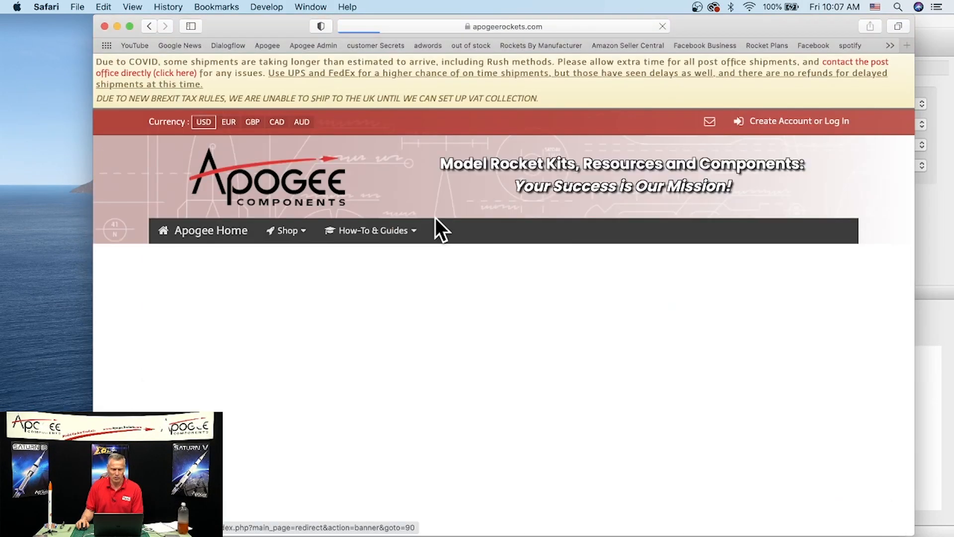
- Read through the RockSim 10 announcement, examining the free trial, first-time purchase and upgrade options
scroll(417, 268, down, 3)
scroll(362, 383, down, 3)
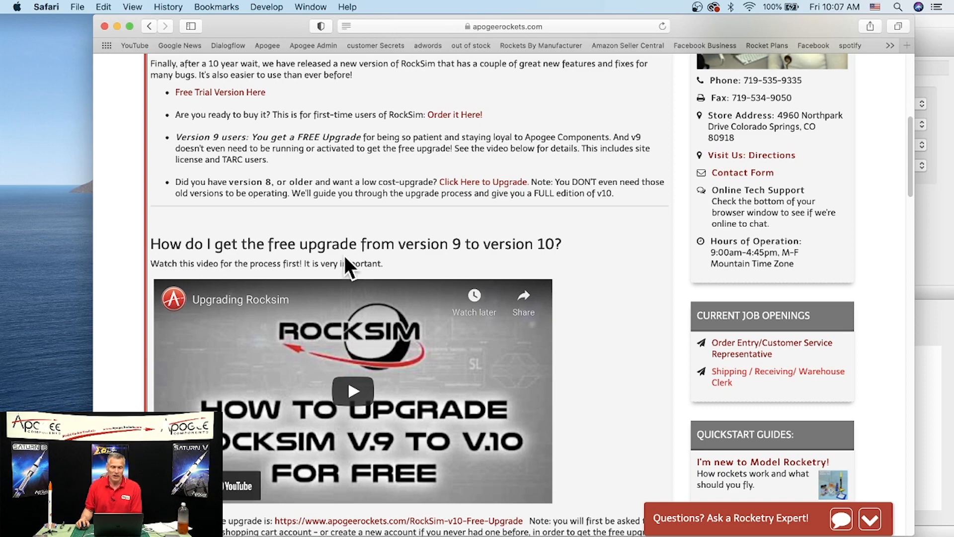
scroll(360, 264, up, 5)
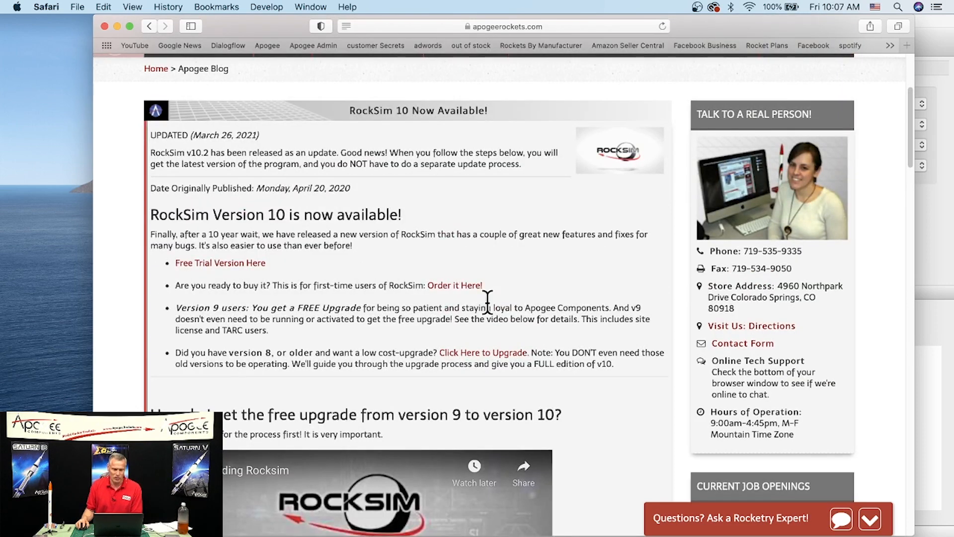
scroll(498, 305, down, 12)
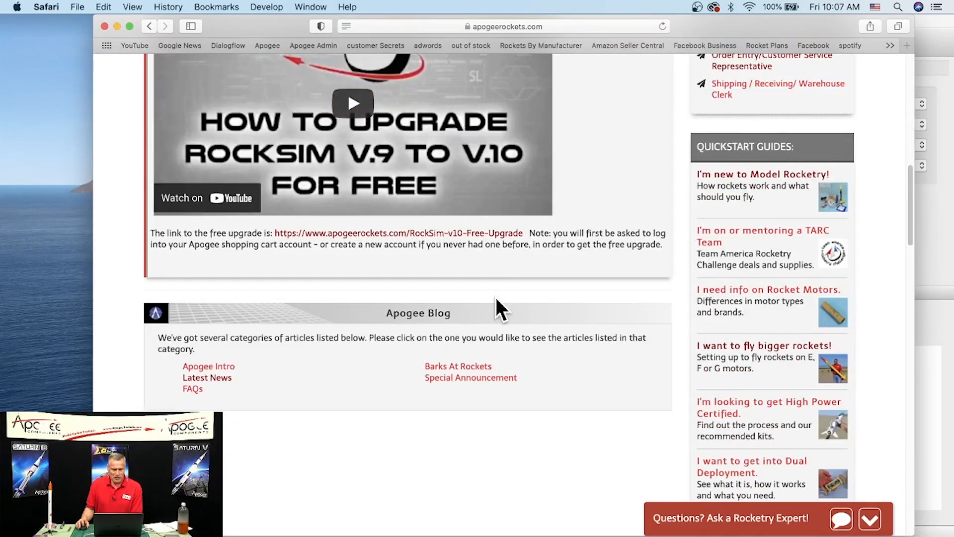
scroll(479, 299, up, 7)
scroll(467, 297, up, 7)
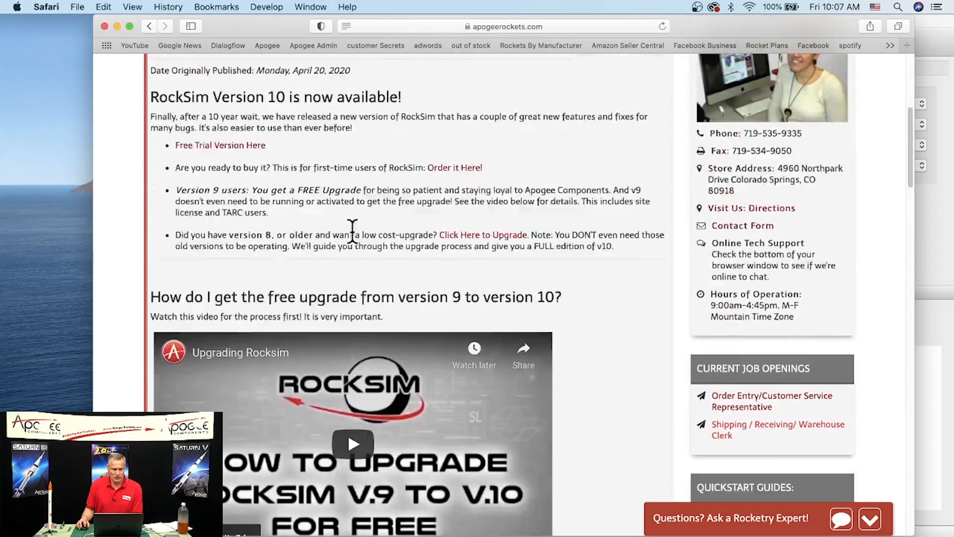
scroll(508, 346, down, 6)
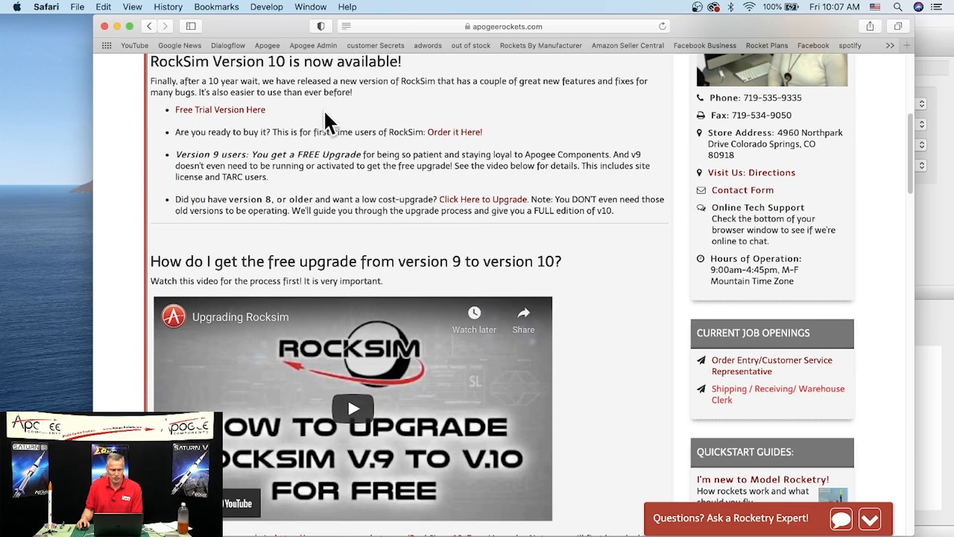
scroll(286, 154, up, 4)
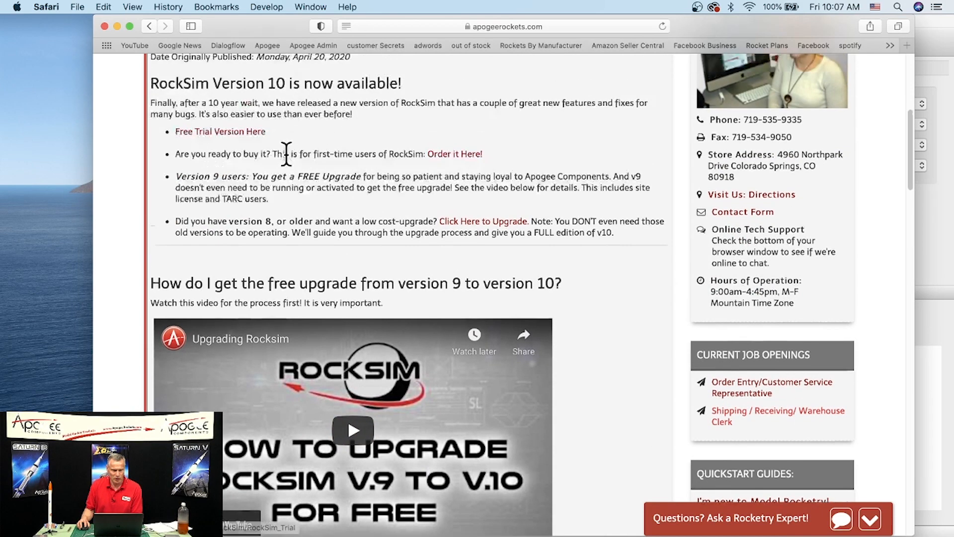
scroll(286, 154, up, 3)
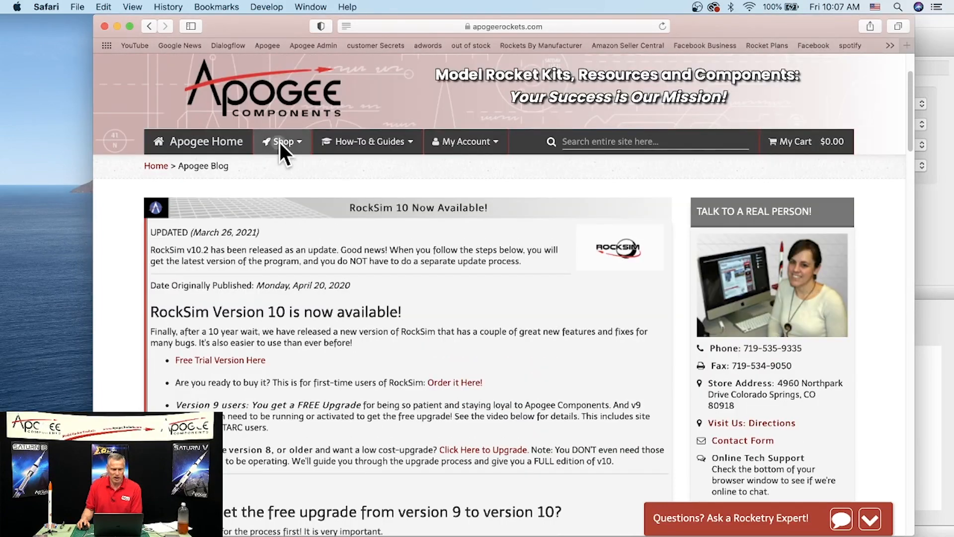
- Open the RockSim Upgrades category under Rocket Software in the shop and review its upgrade information and products
click(280, 142)
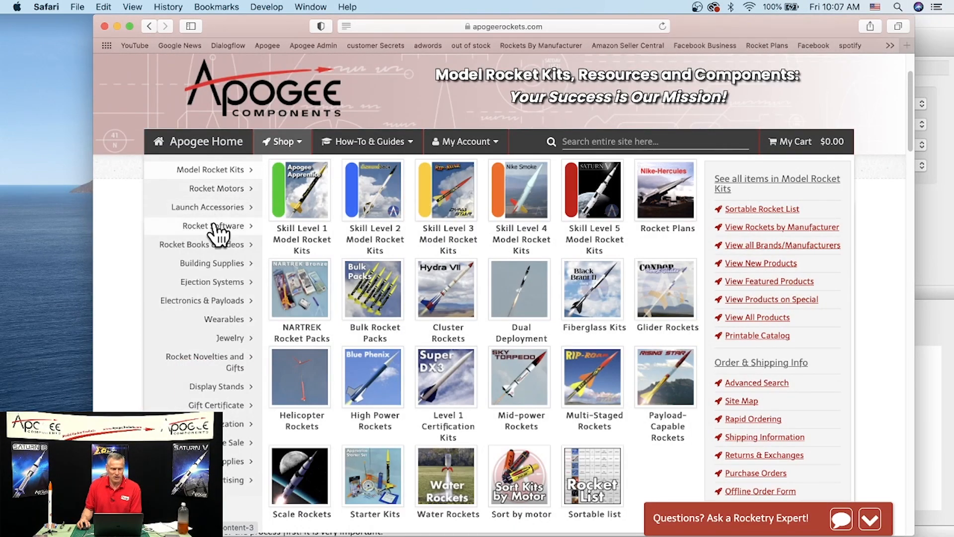
mouse_move(218, 228)
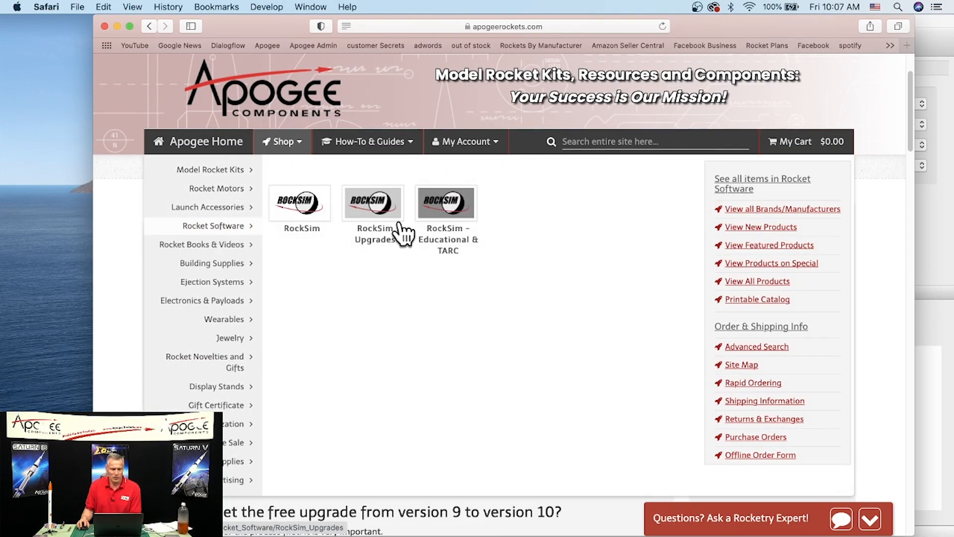
click(370, 215)
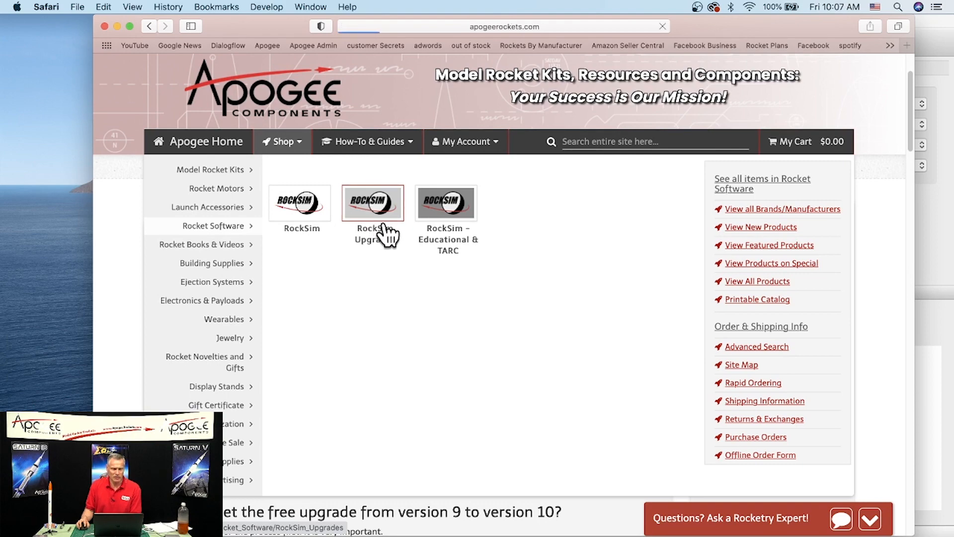
scroll(429, 291, down, 1)
scroll(430, 290, down, 10)
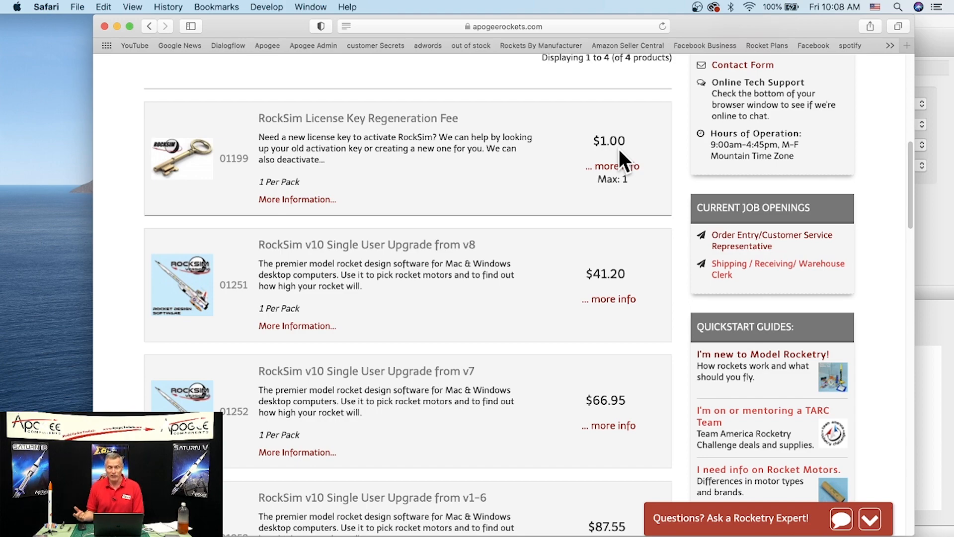
scroll(699, 226, up, 5)
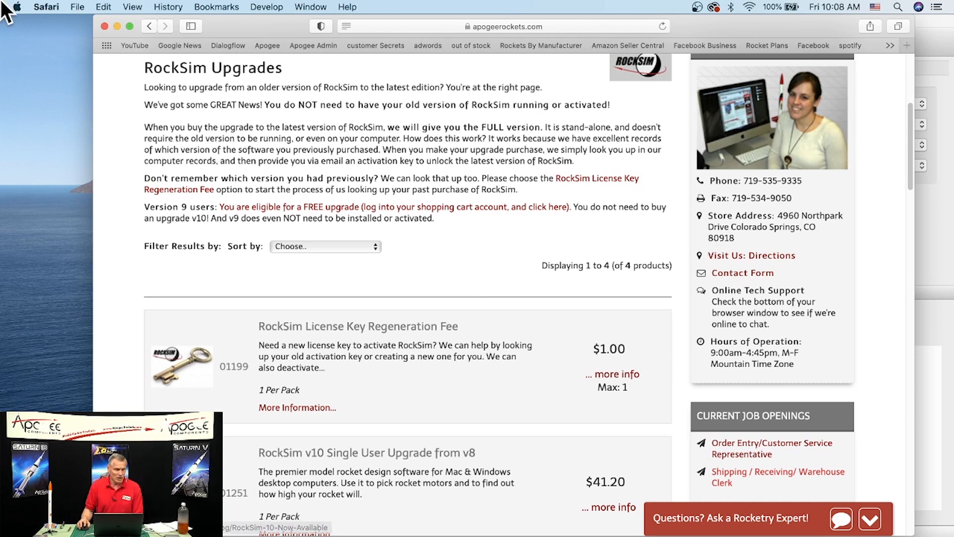
scroll(611, 265, down, 1)
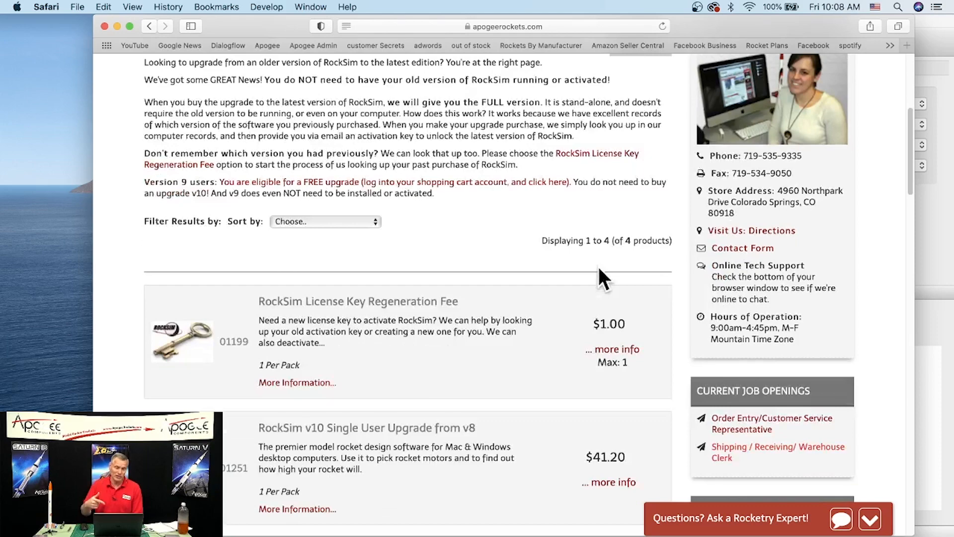
scroll(599, 268, up, 10)
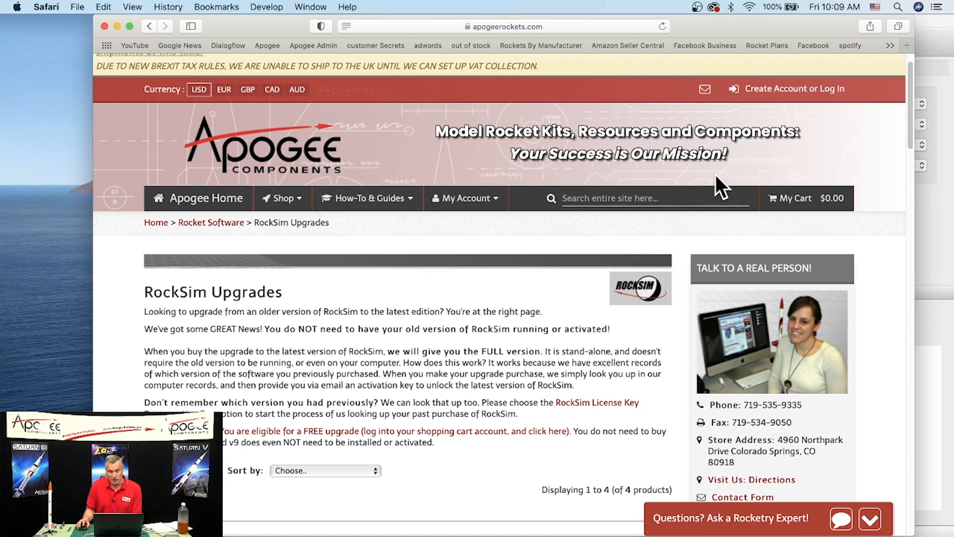
- Switch to RockSim and, while opening a design file, browse to the RockSim_10.2.0f37 folder in Applications
click(923, 225)
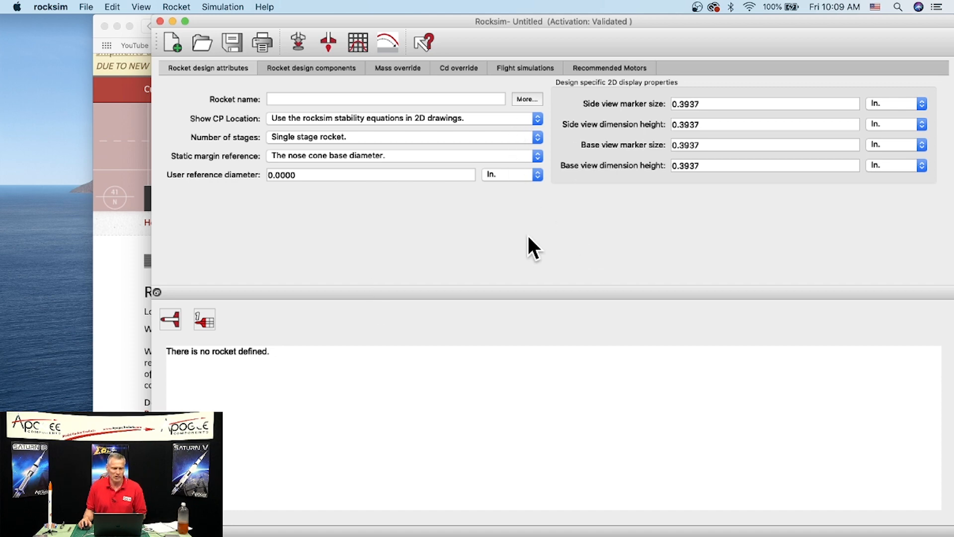
click(202, 44)
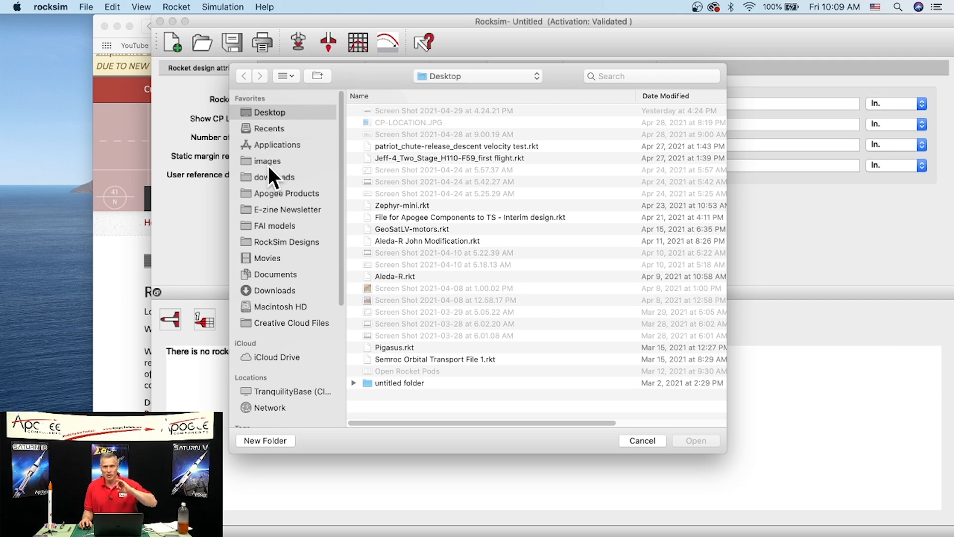
click(278, 143)
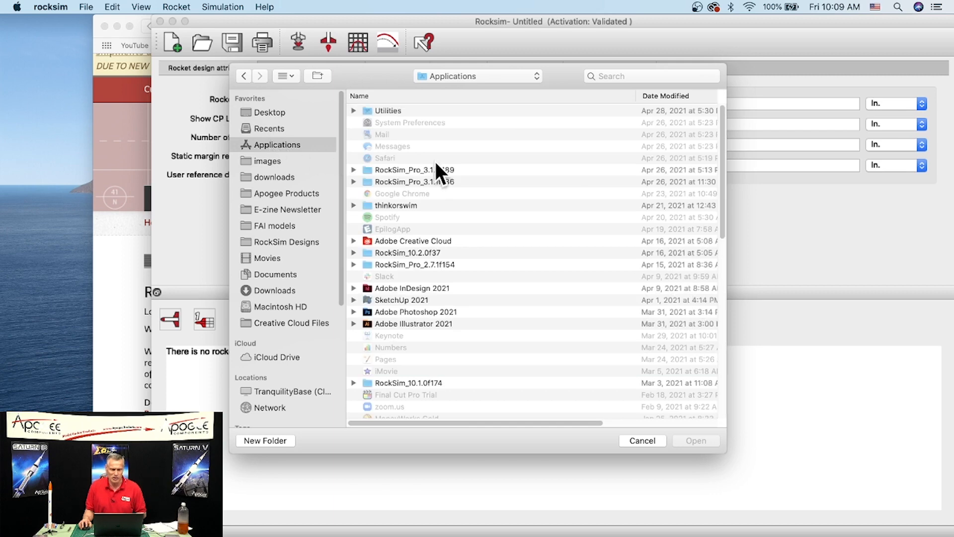
scroll(443, 173, down, 15)
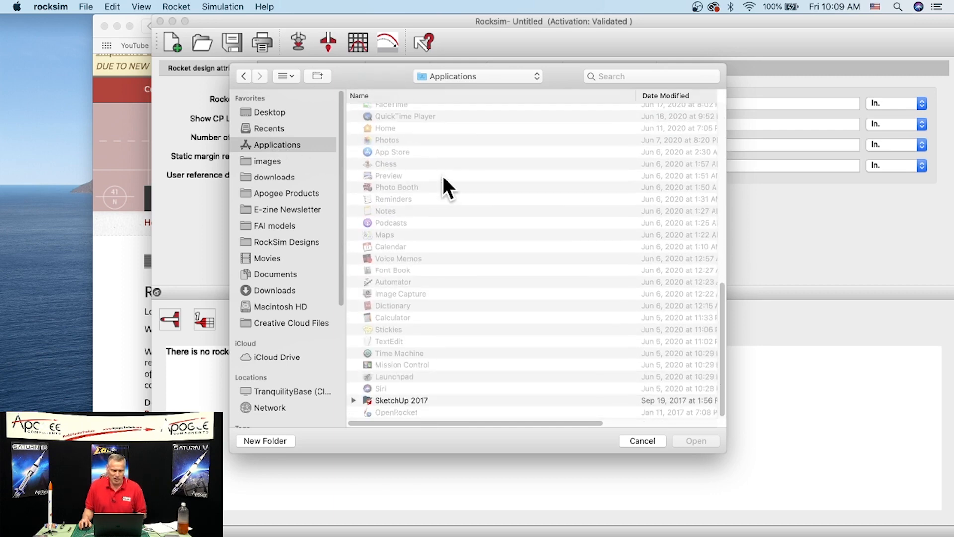
scroll(391, 325, up, 10)
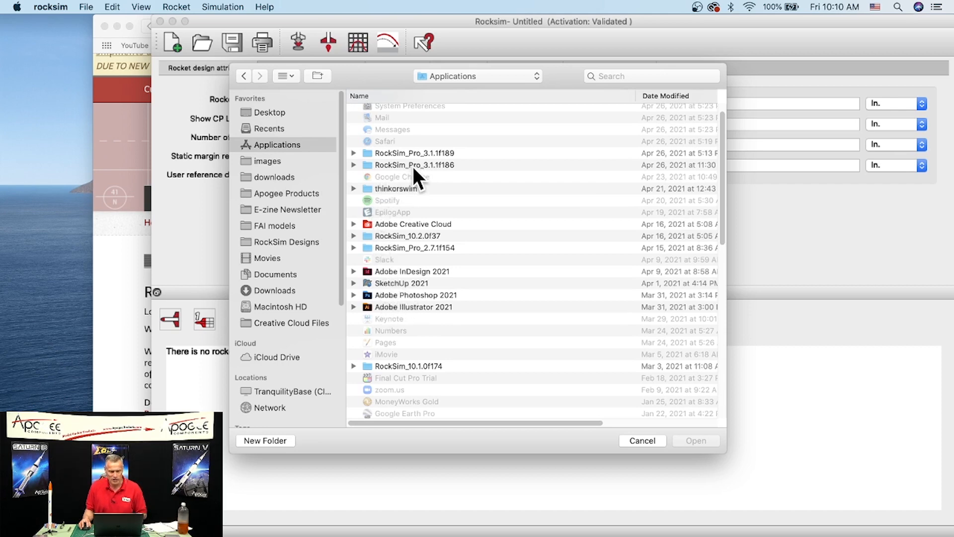
scroll(421, 199, up, 1)
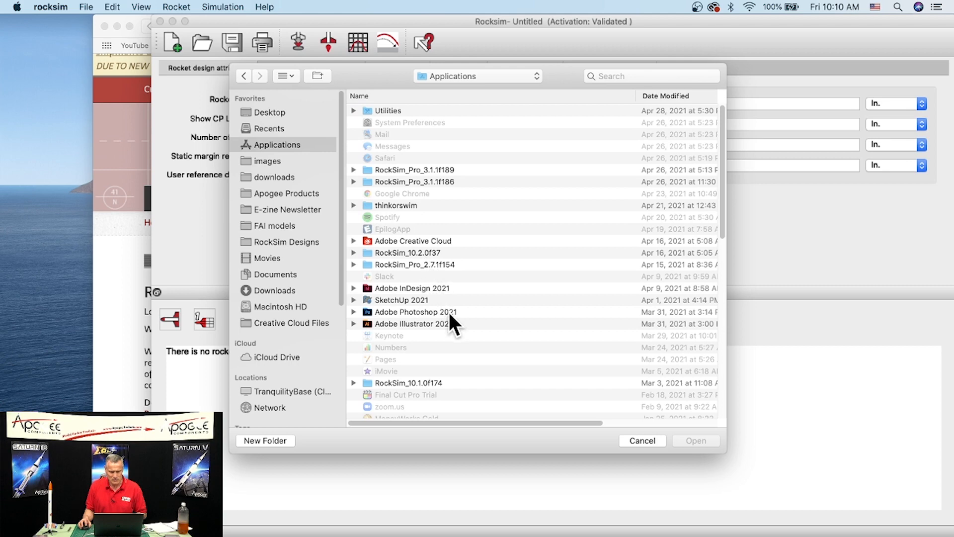
click(421, 250)
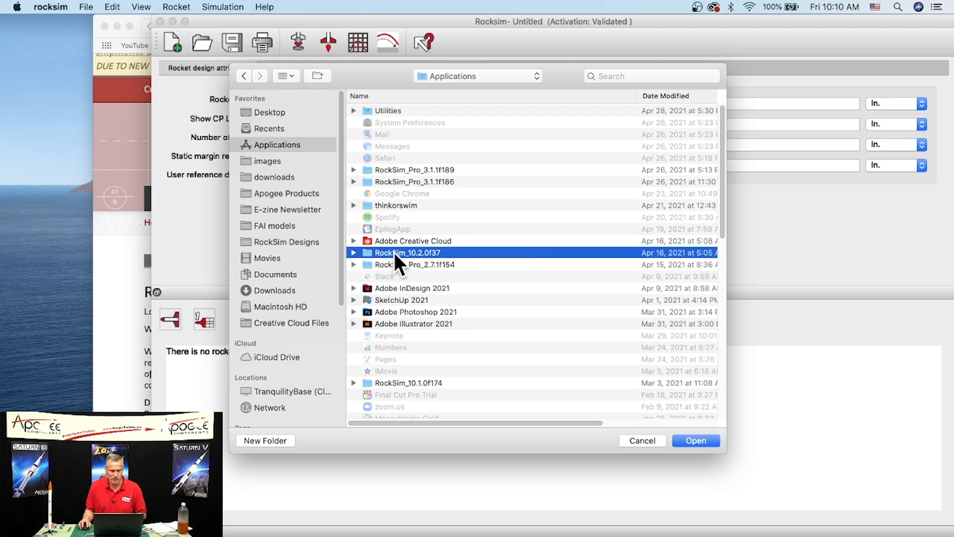
double_click(437, 252)
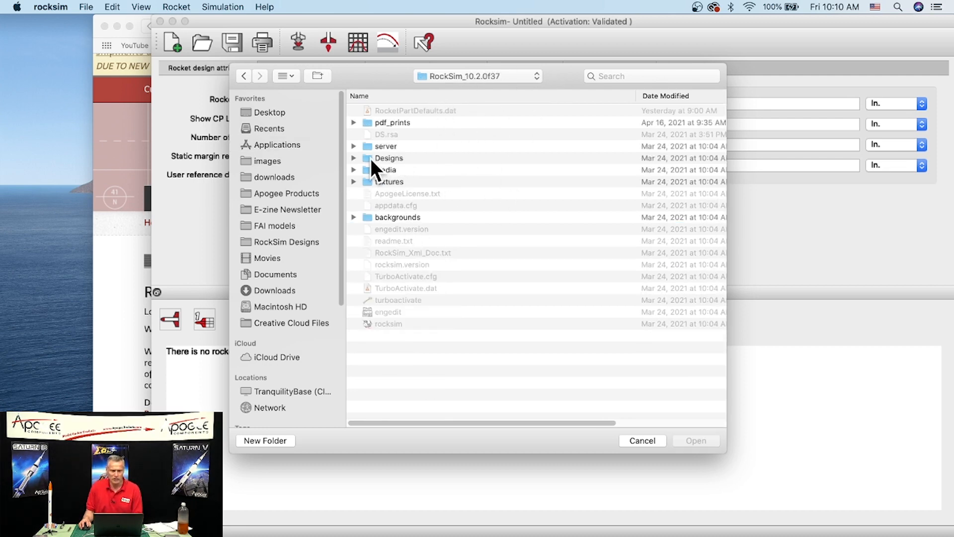
- Within the Designs folder, sort the manufacturer folders by name and open the DynaStar folder
double_click(386, 159)
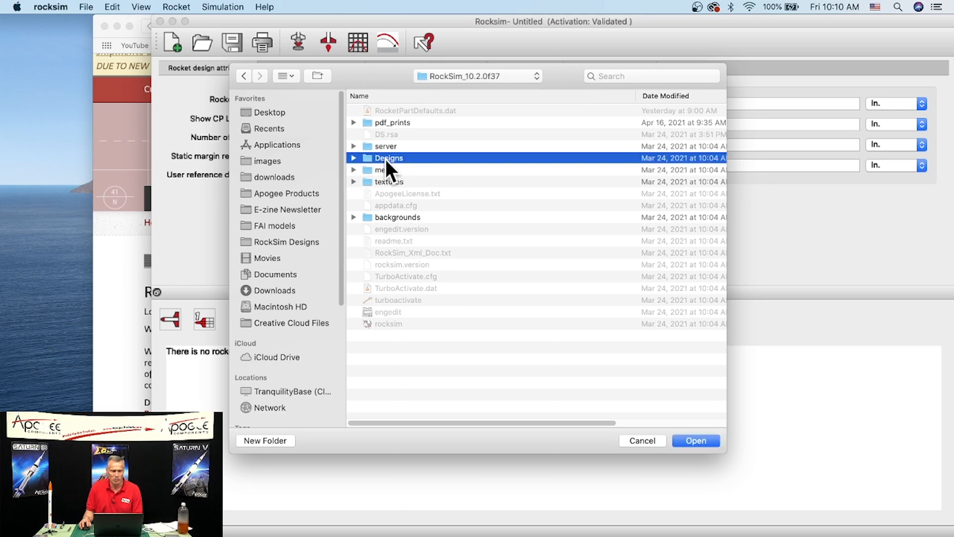
scroll(499, 221, down, 3)
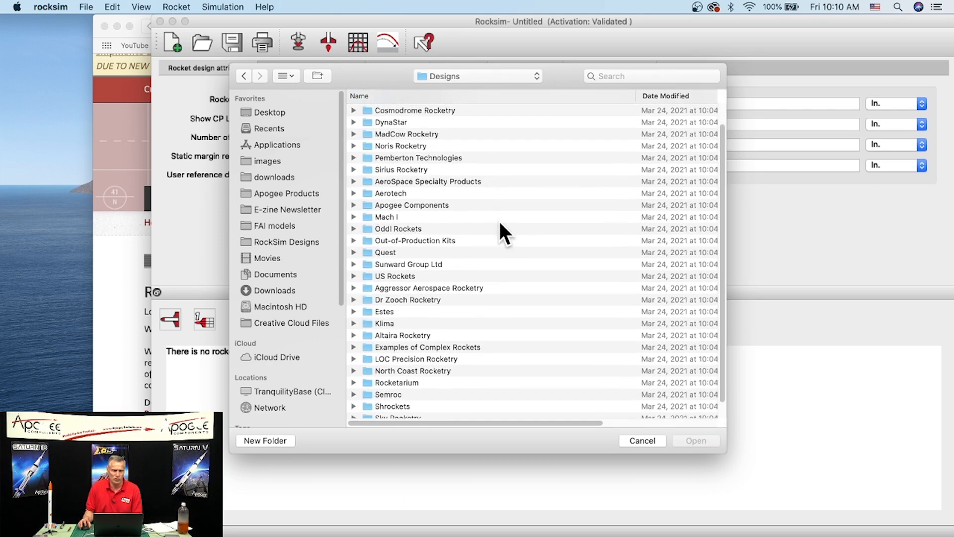
scroll(499, 222, up, 3)
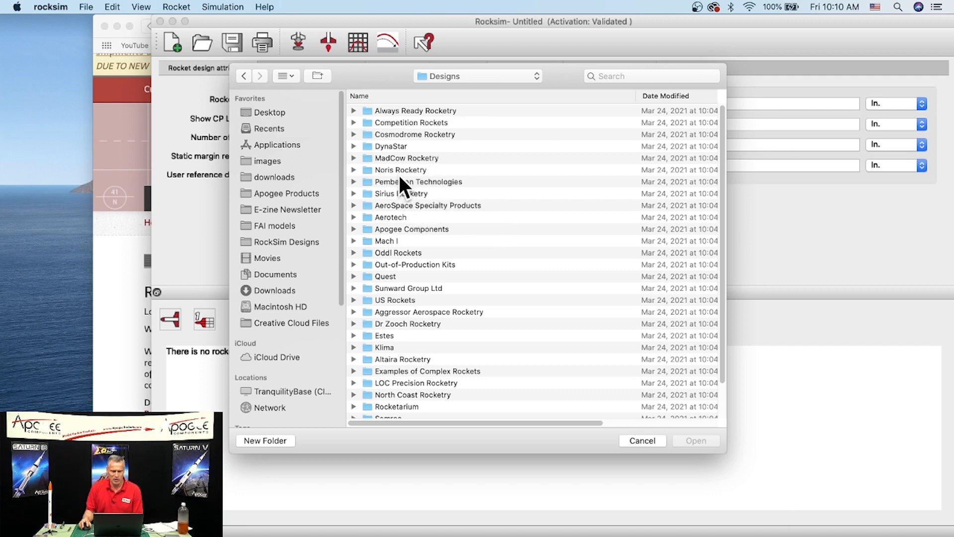
click(384, 96)
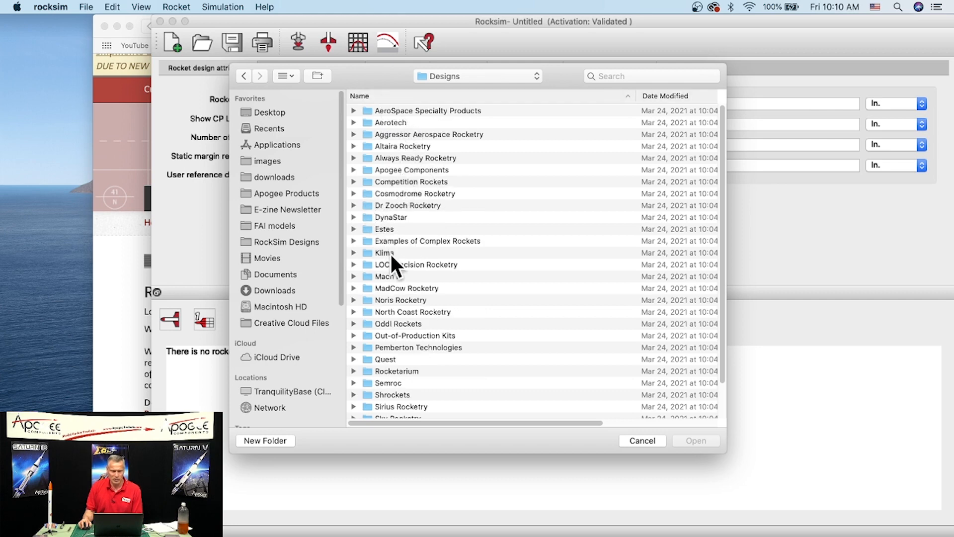
double_click(386, 217)
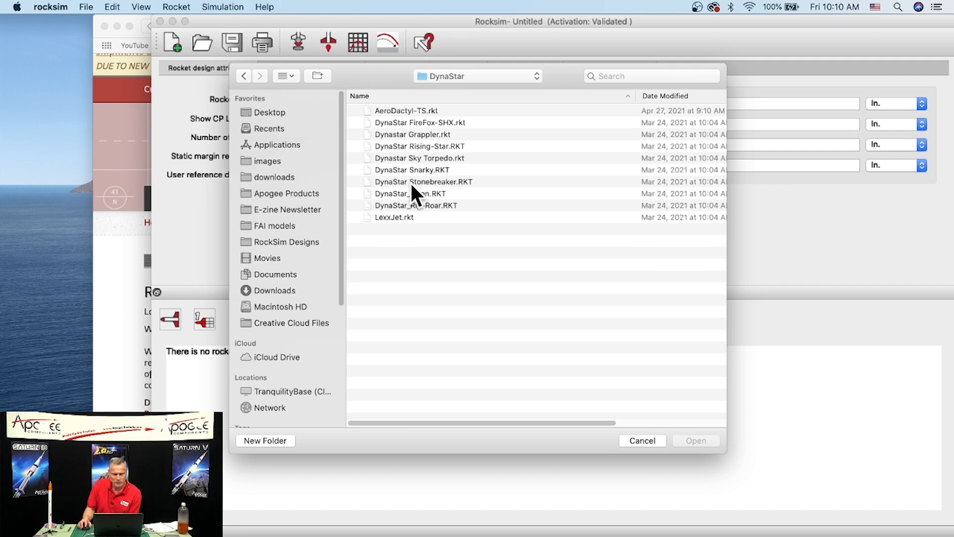
- Open the DynaStar Rising-Star.RKT design and display the rocket in the 3D view
double_click(416, 144)
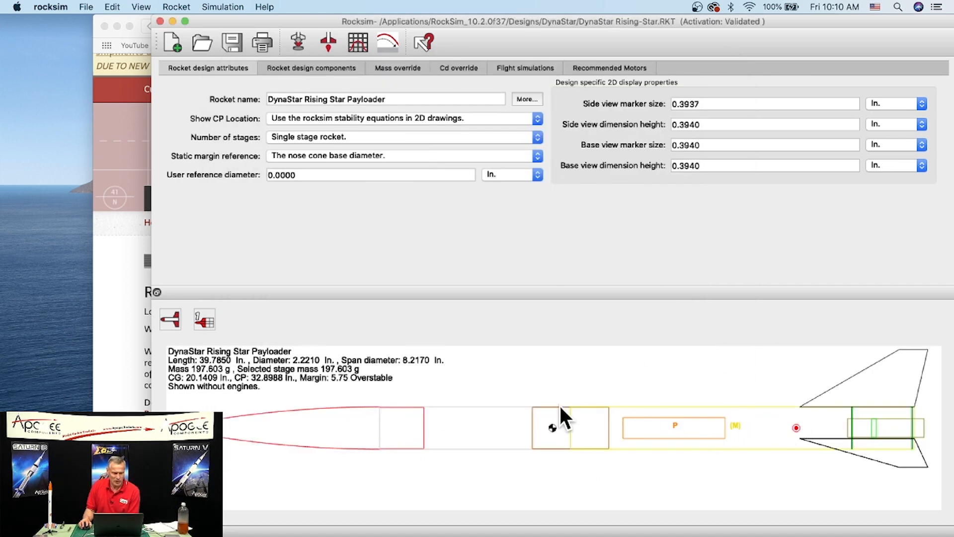
click(167, 321)
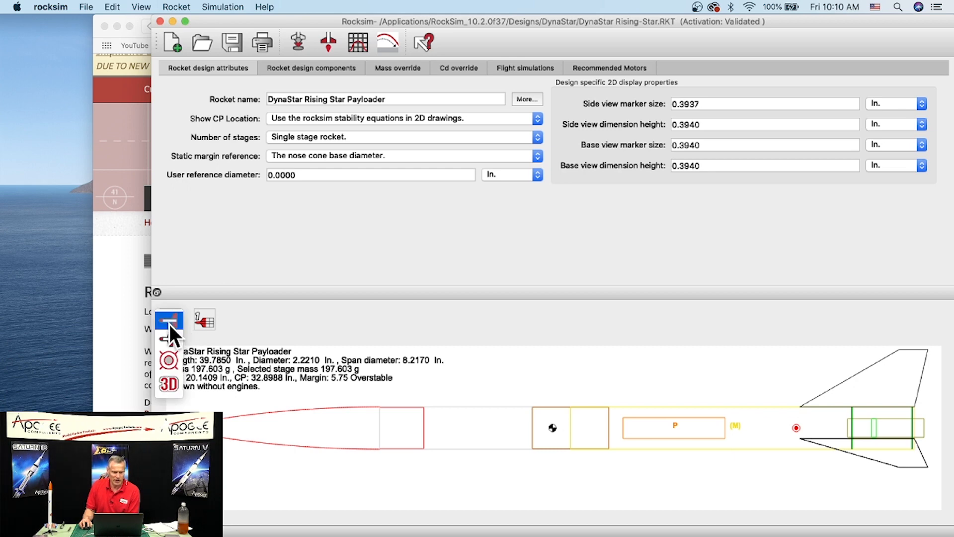
click(168, 383)
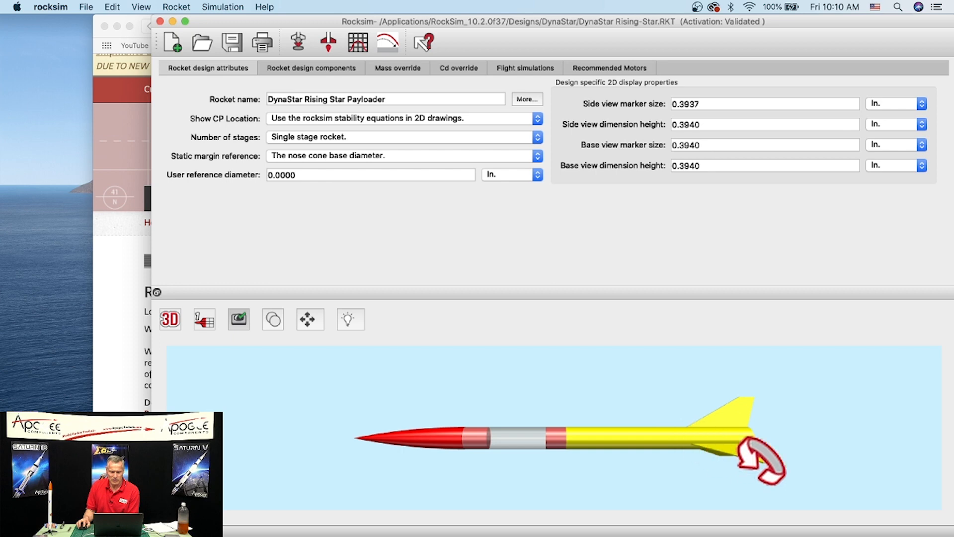
- Switch to Safari, search the Apogee site for "ris" and open the Rising Star product page
click(110, 312)
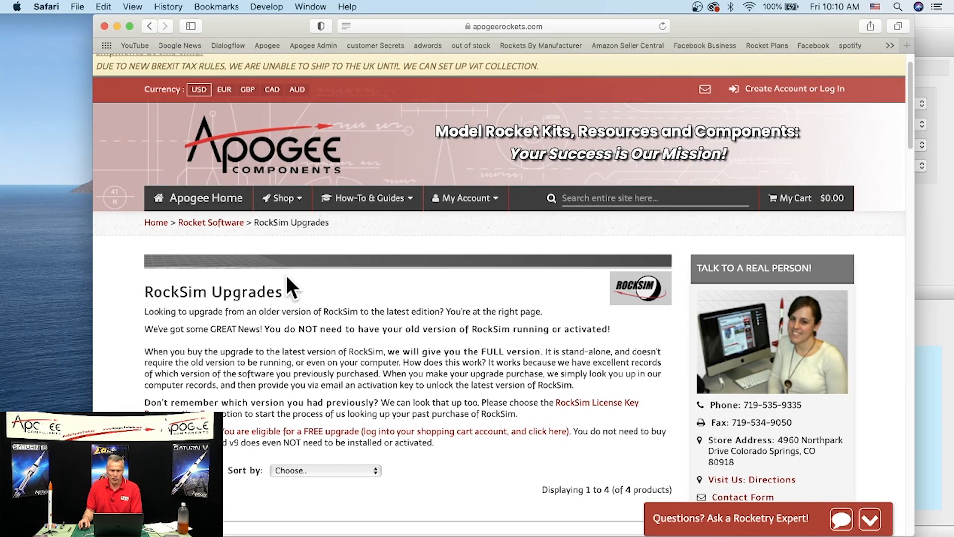
click(585, 202)
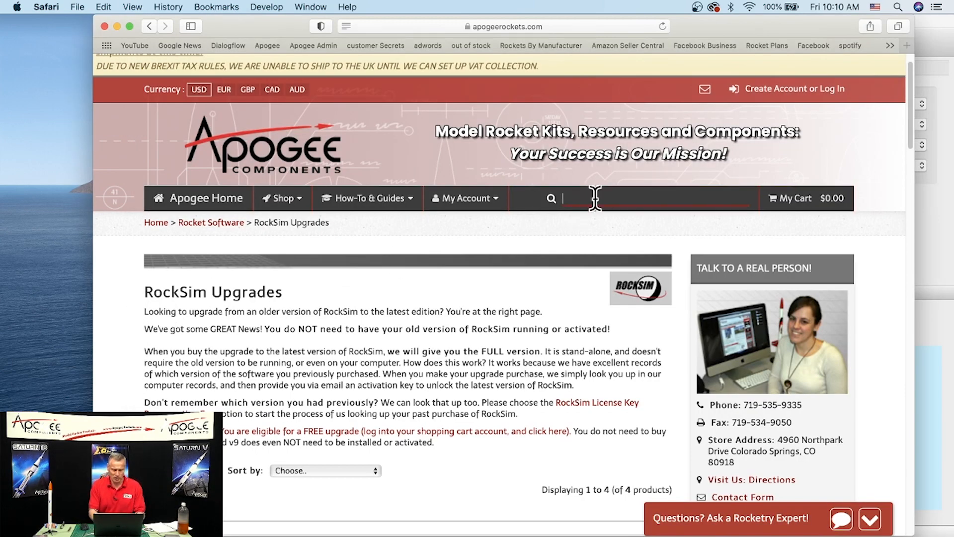
text(risri)
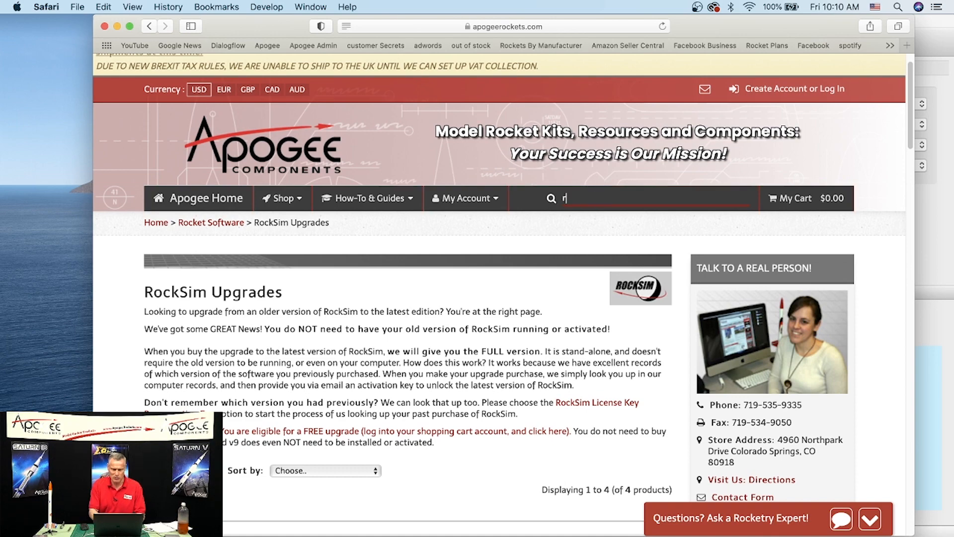
key(BackSpace)
key(BackSpace)
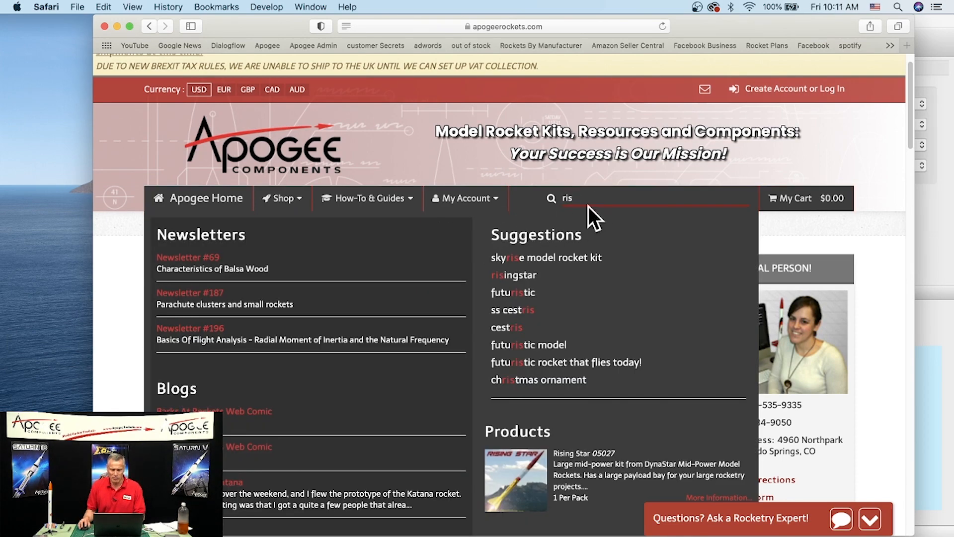
click(519, 480)
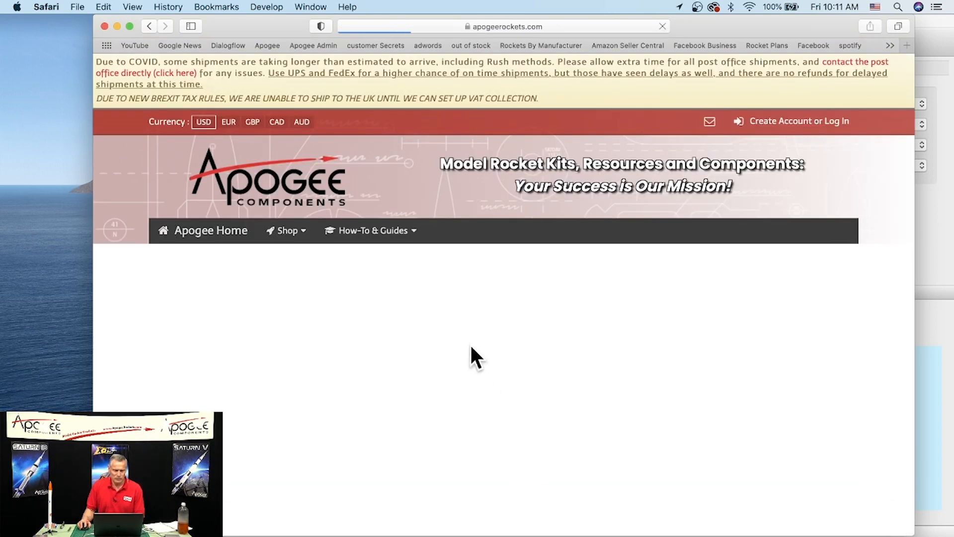
scroll(454, 292, down, 3)
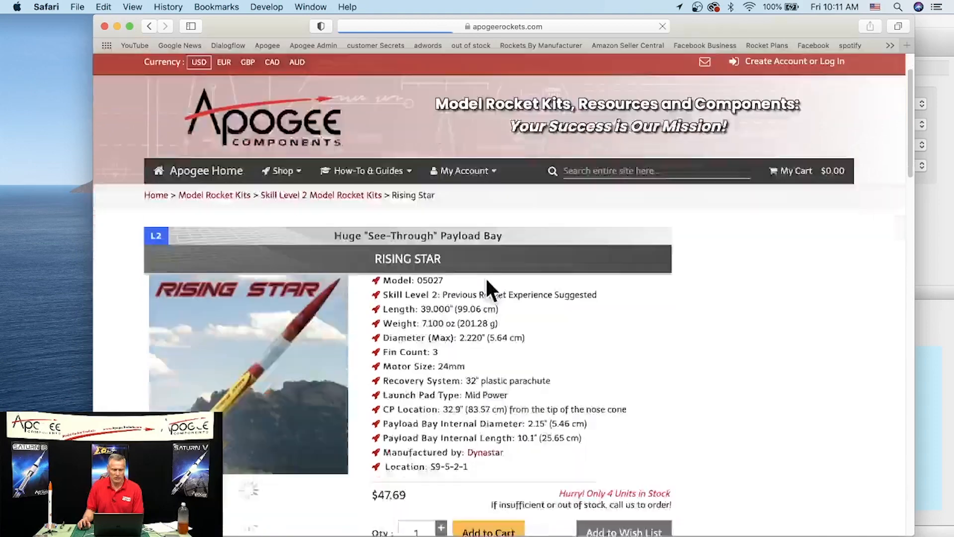
- Enlarge the Rising Star product photo and browse the gallery to the third image
click(233, 287)
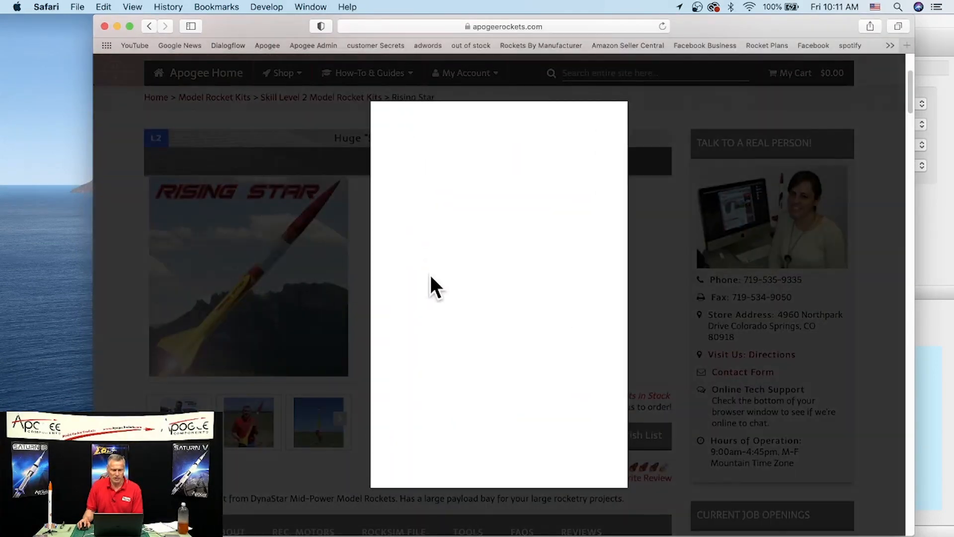
click(644, 299)
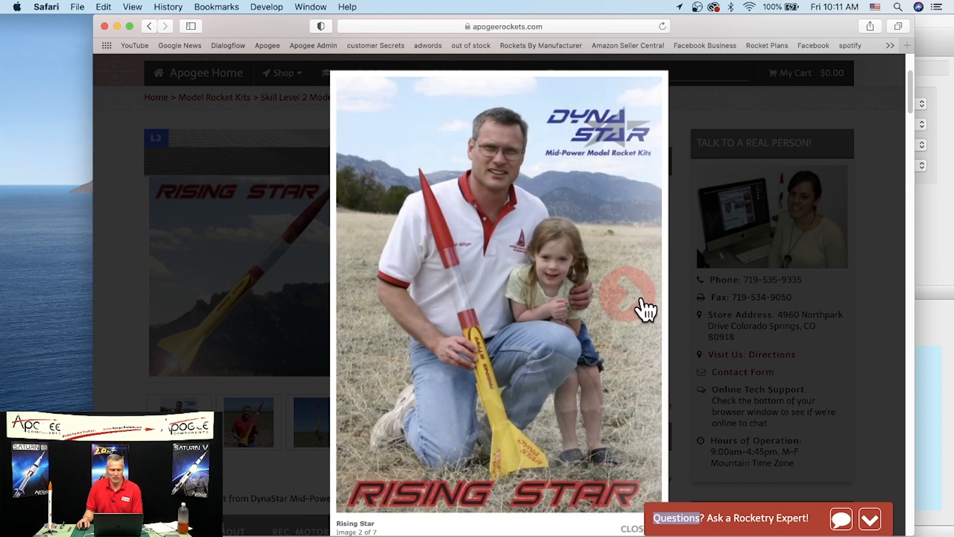
click(633, 306)
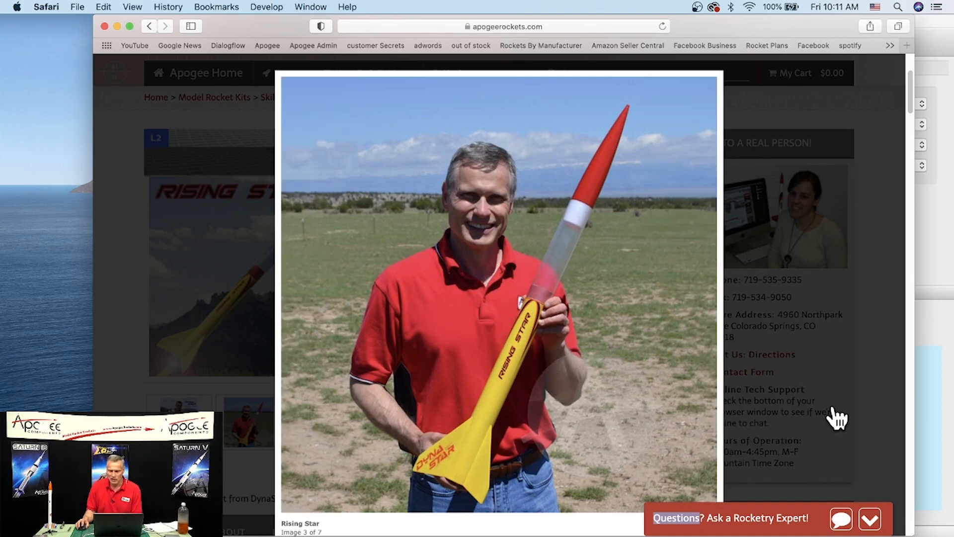
- Switch back to RockSim and change the rocket display from 3D to the base view
click(940, 341)
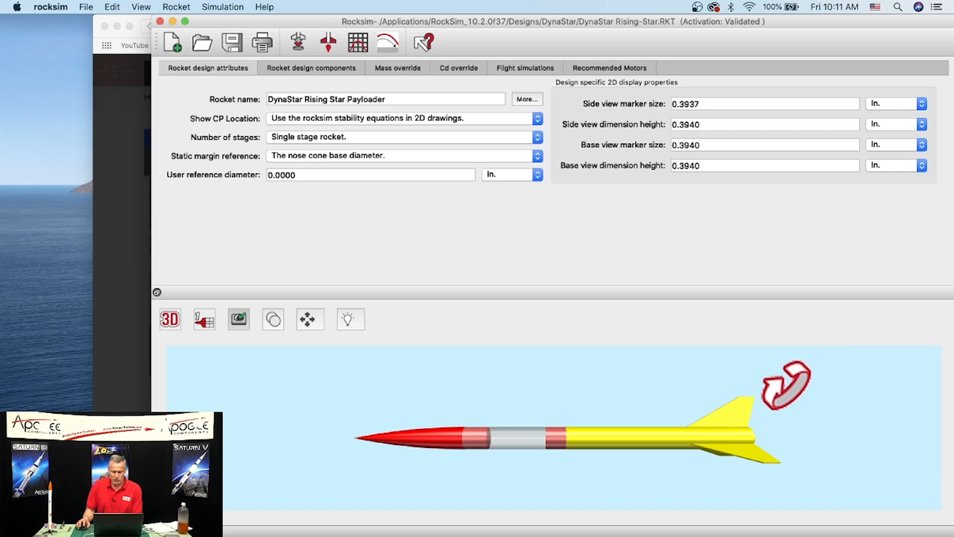
click(167, 320)
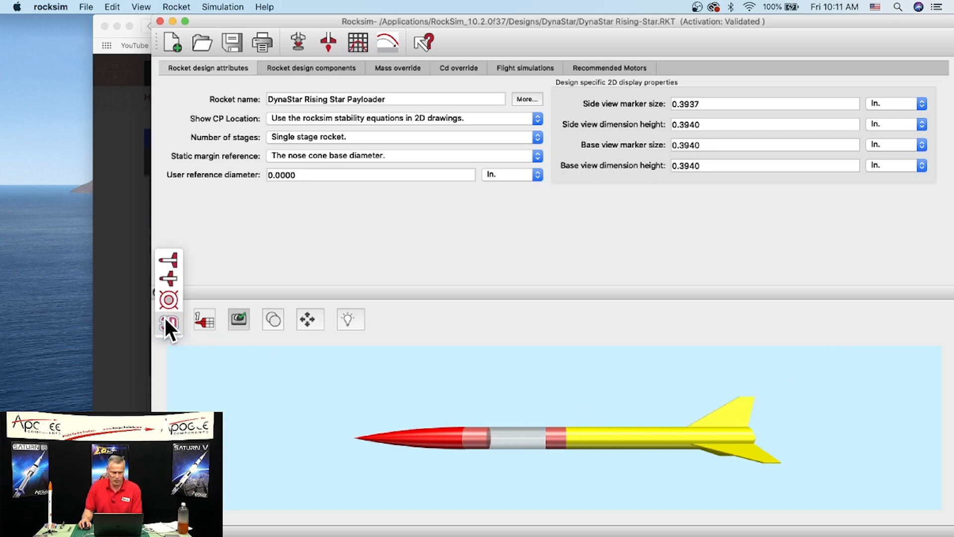
click(165, 304)
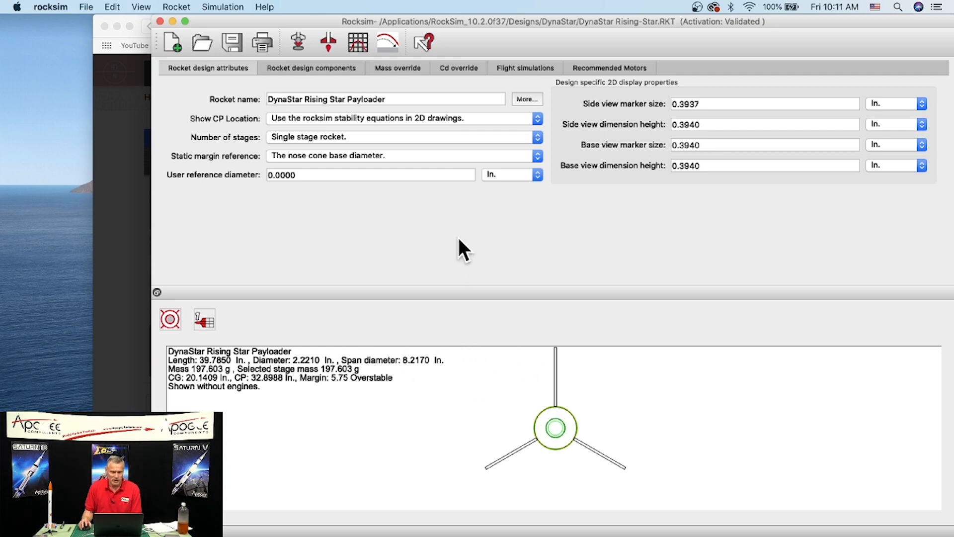
- Go through the rocket's component list and examine the Engine Mount Tube's properties, including its motor mount settings
click(308, 69)
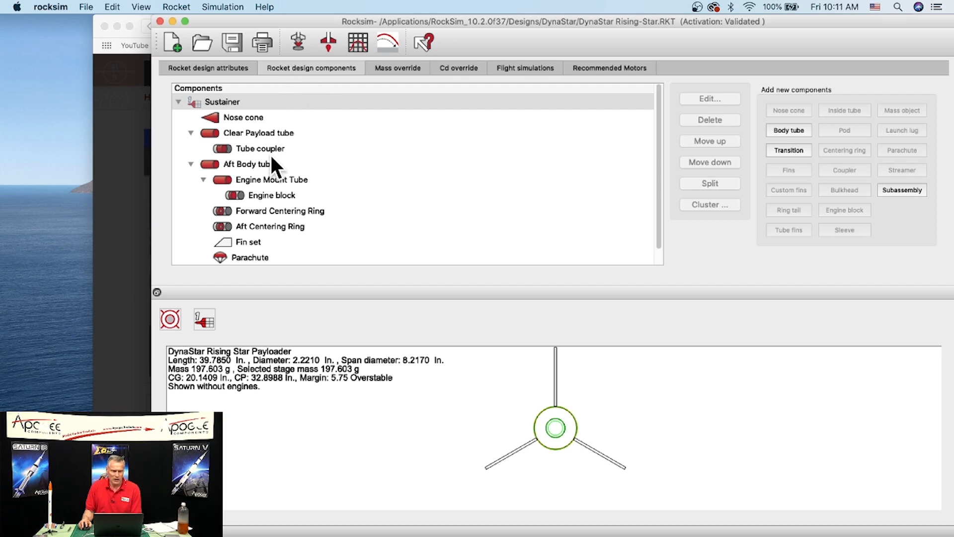
scroll(275, 160, down, 1)
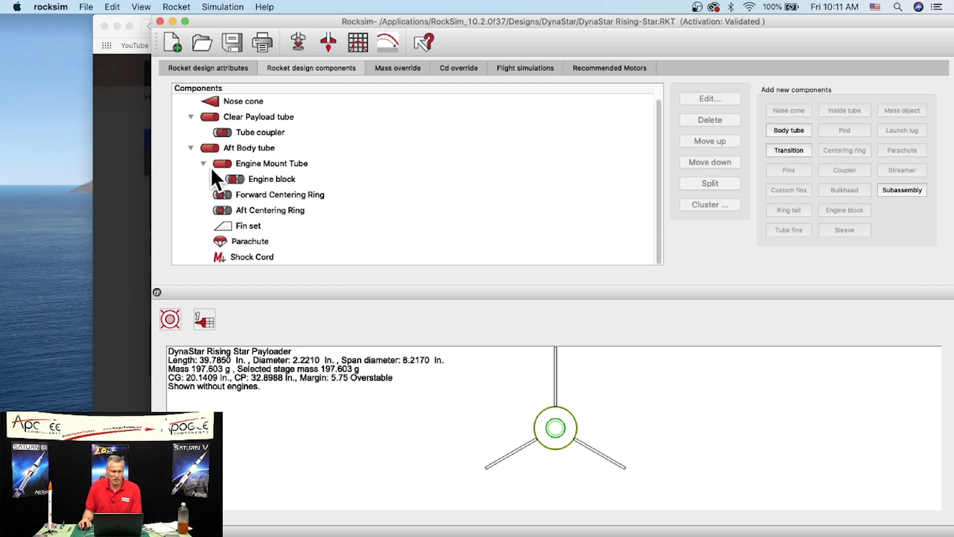
click(253, 164)
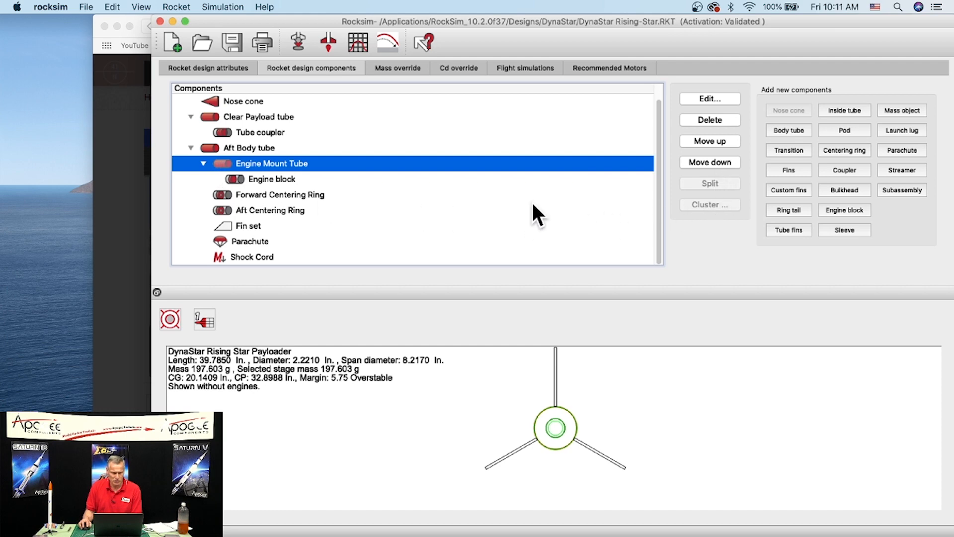
click(212, 147)
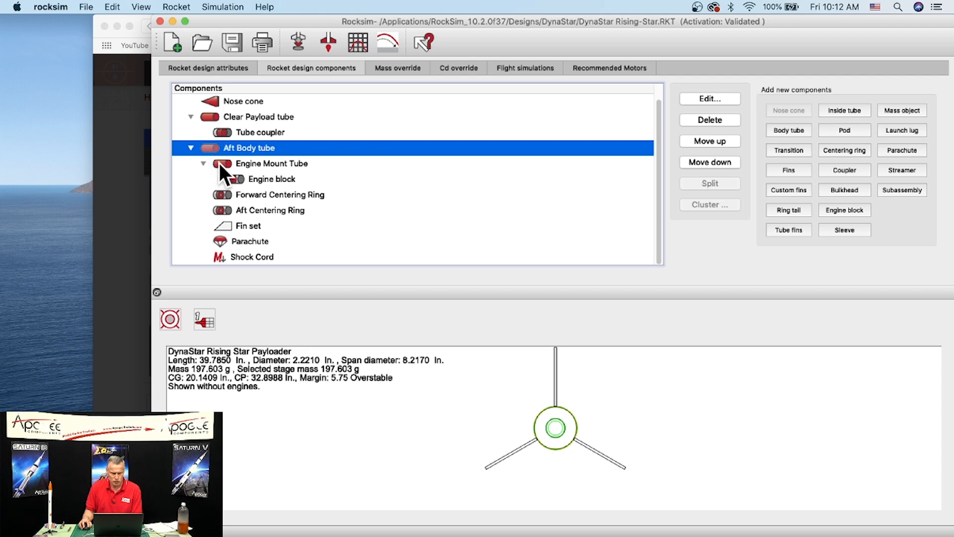
double_click(219, 162)
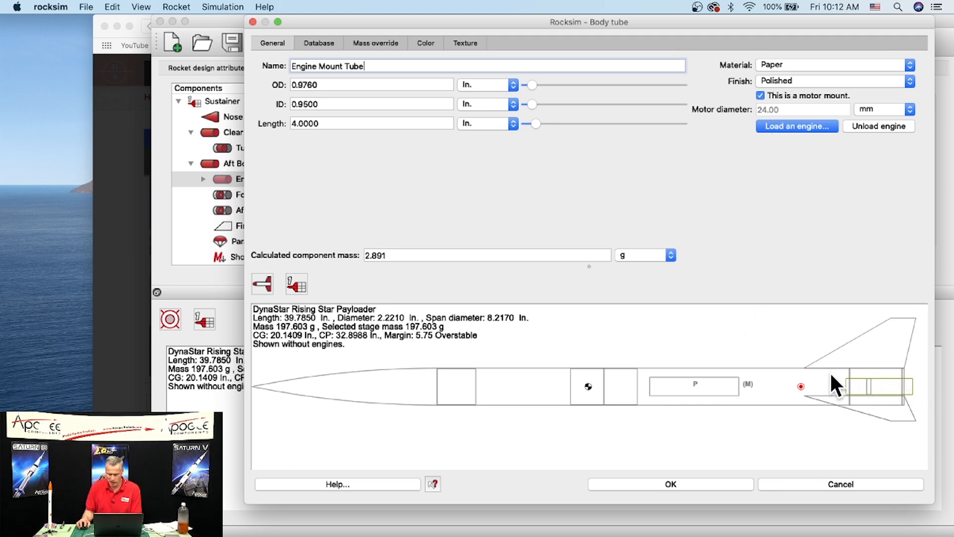
click(654, 481)
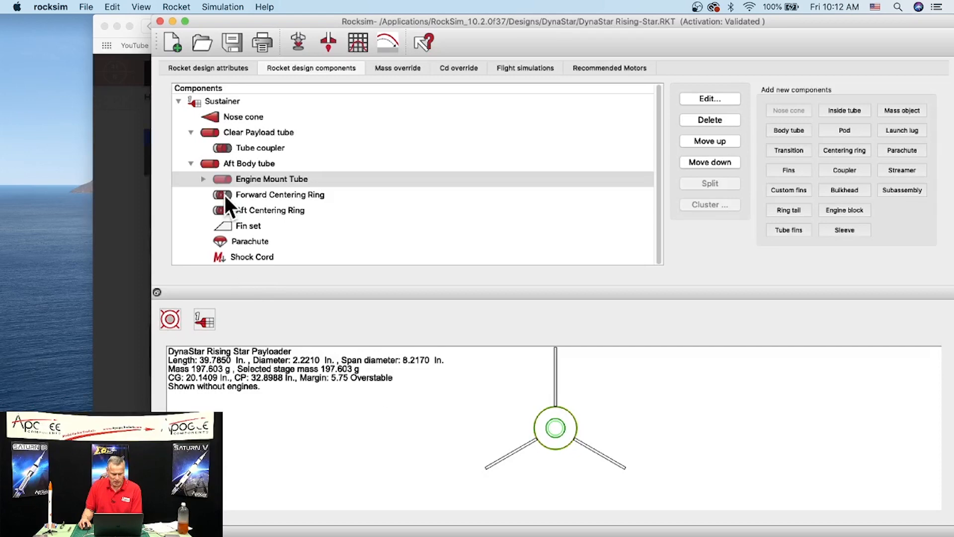
- Expand the Engine Mount Tube, copy it with its engine block, and delete the original from the Aft Body tube
click(204, 178)
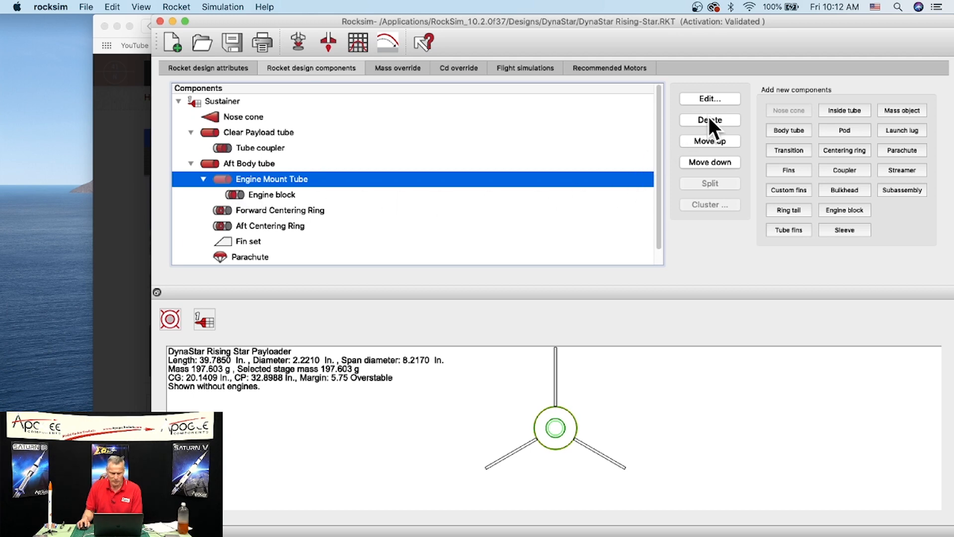
right_click(255, 178)
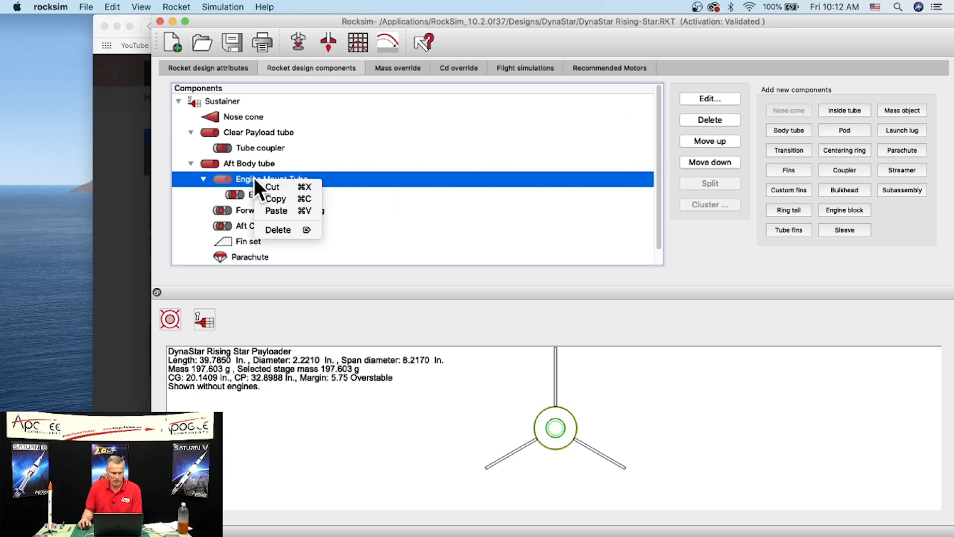
click(275, 199)
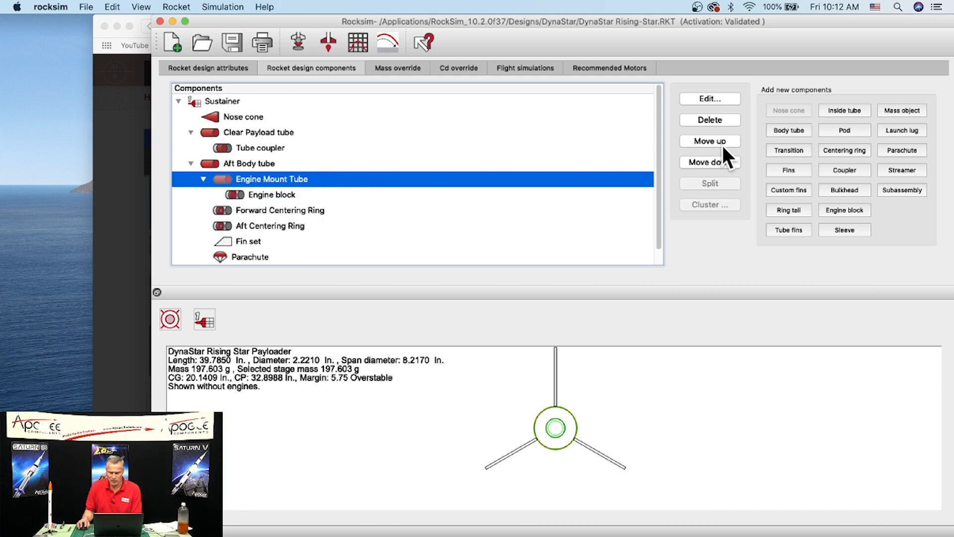
click(729, 117)
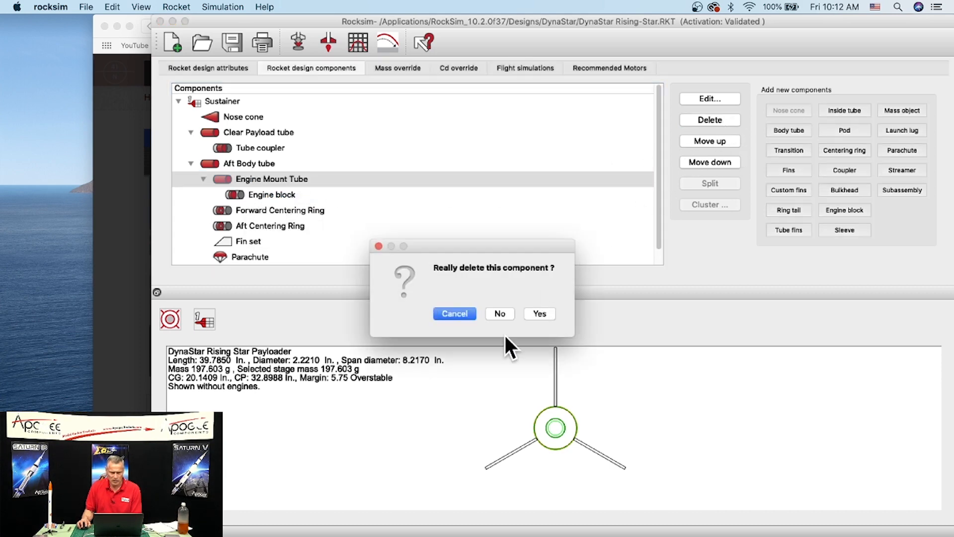
click(539, 313)
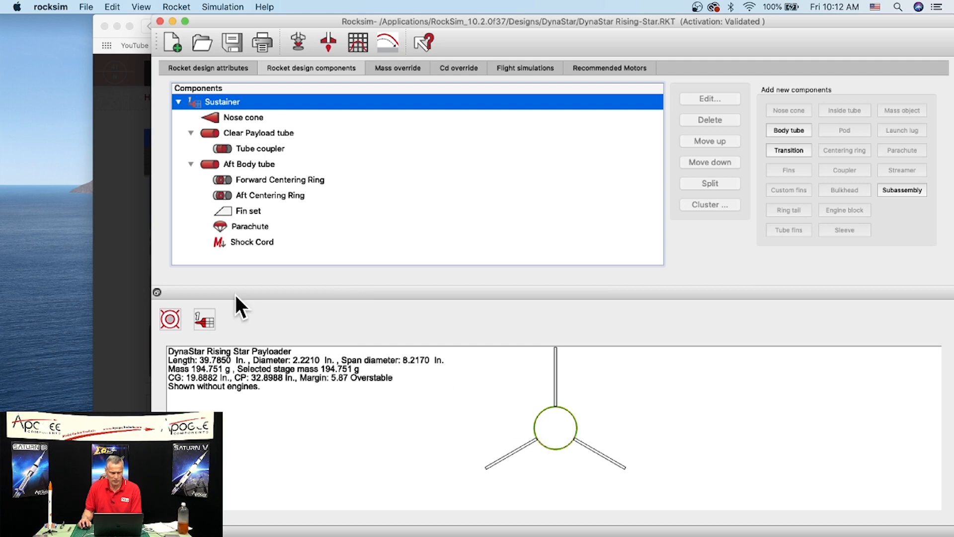
- Paste the copied Engine Mount Tube with the Aft Body tube selected as the target
click(205, 165)
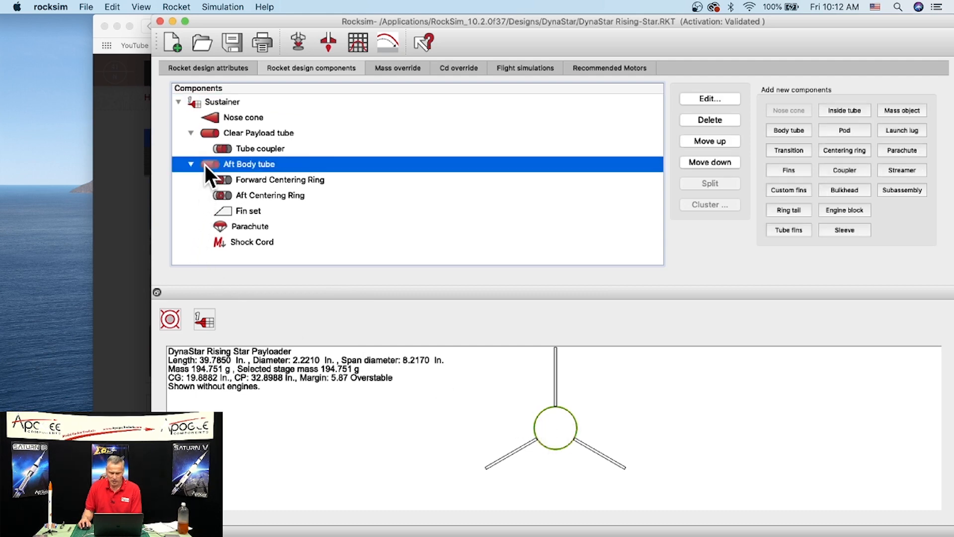
right_click(255, 166)
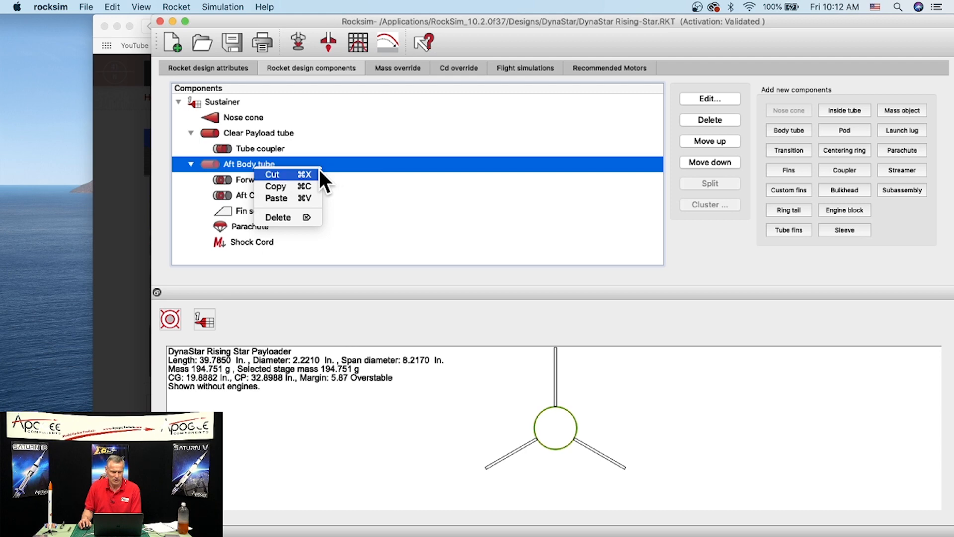
click(280, 198)
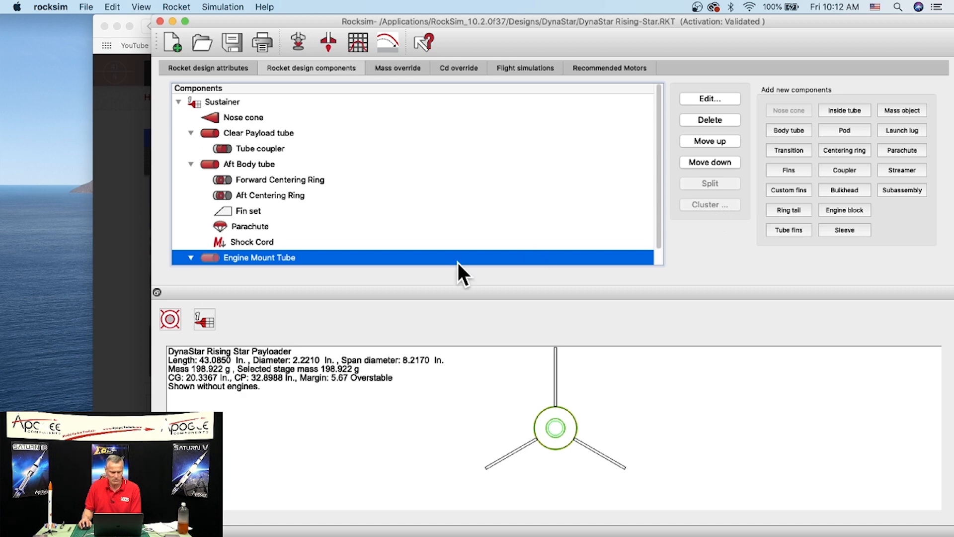
right_click(255, 258)
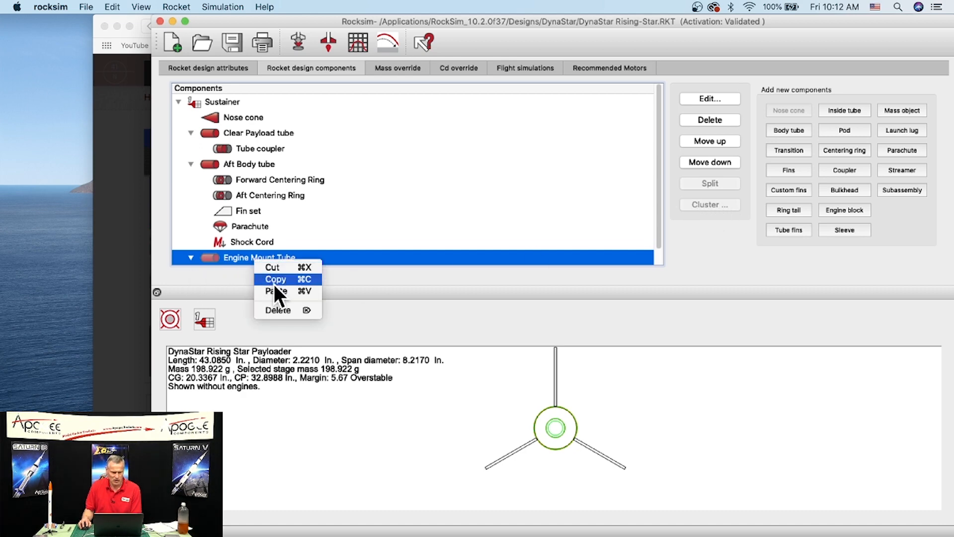
click(281, 309)
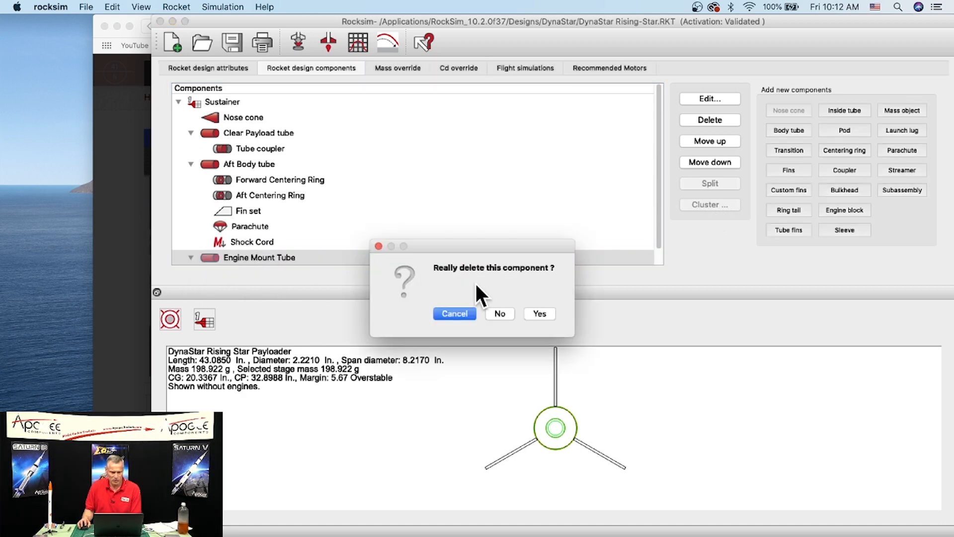
click(500, 313)
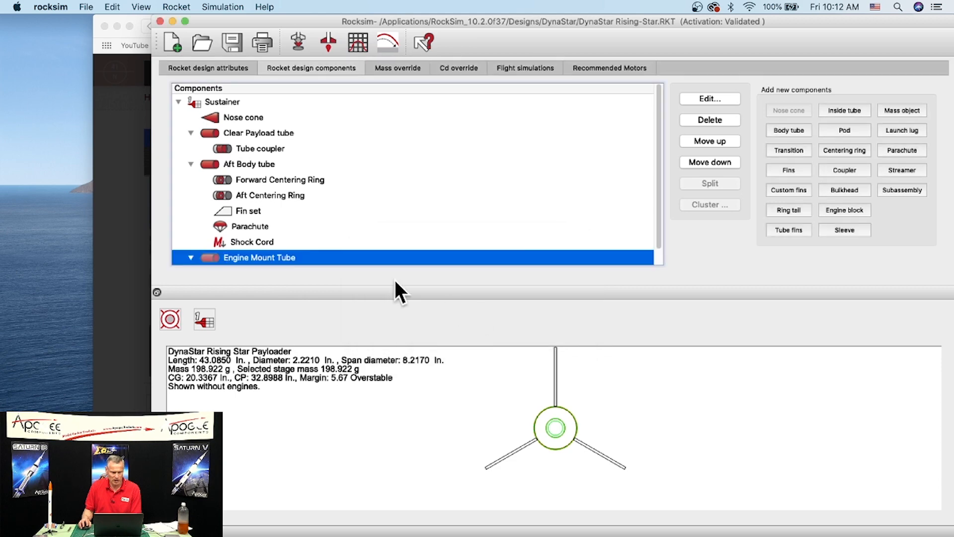
- Delete the pasted Engine Mount Tube that sits outside the Aft Body tube, together with its contents
click(210, 163)
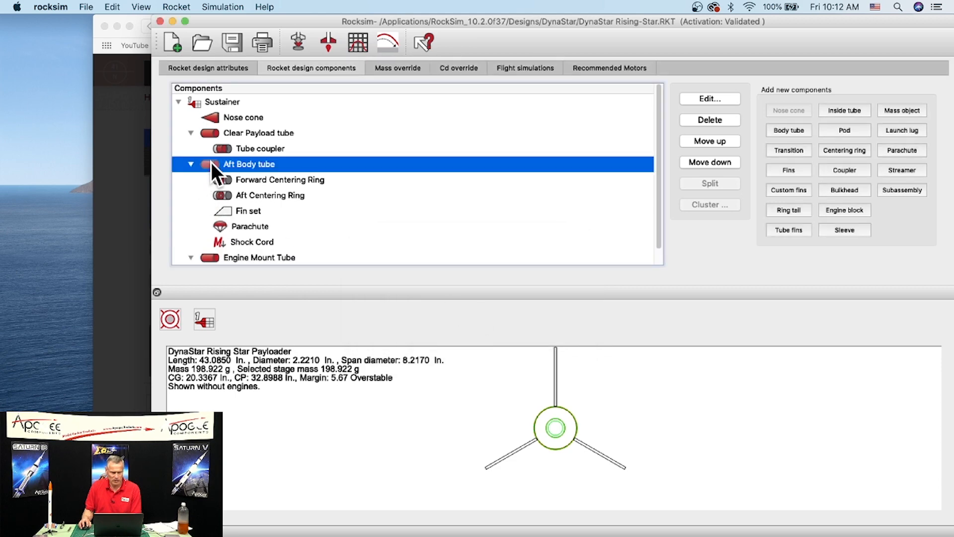
click(239, 258)
right_click(239, 253)
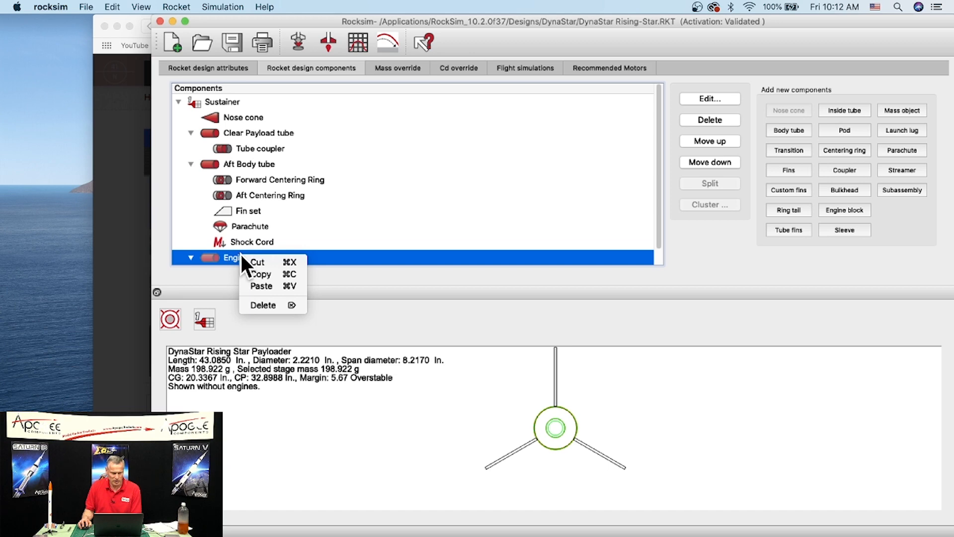
click(260, 305)
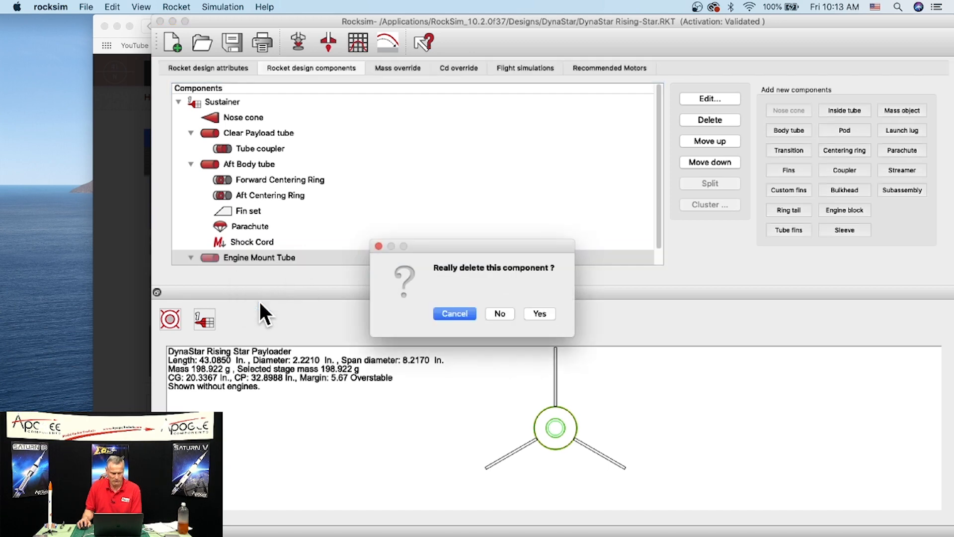
click(547, 312)
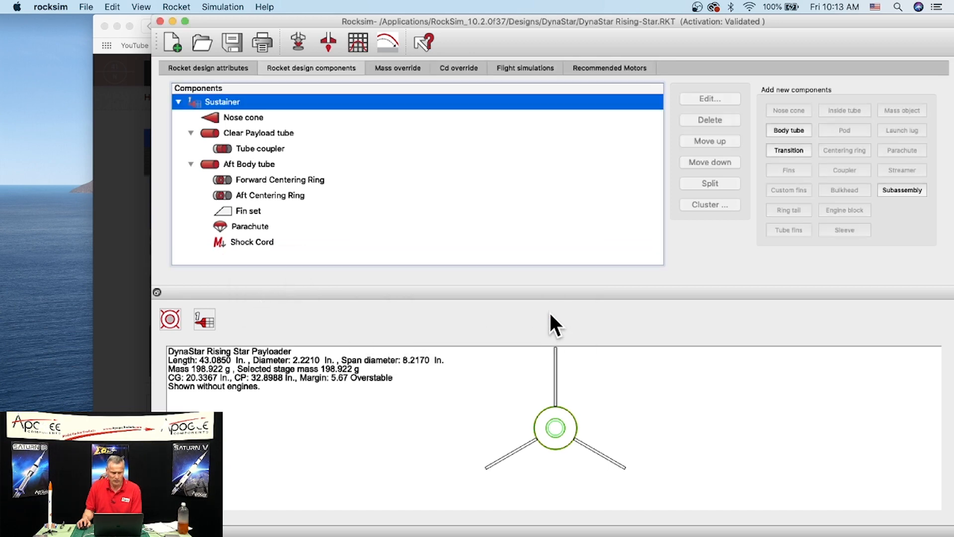
- Add an inside tube to the Aft Body tube using the Apogee 24 mm tube, part 10100, from the database
click(207, 163)
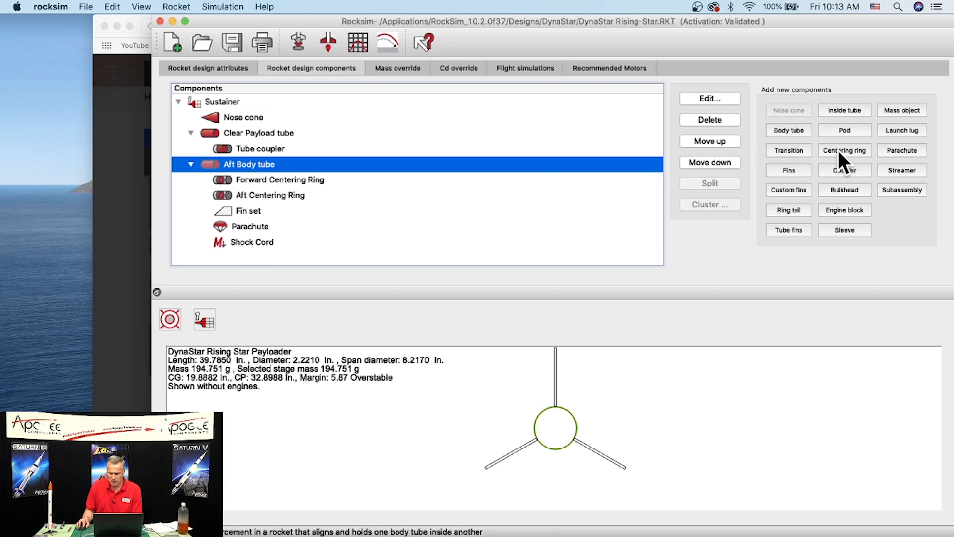
click(848, 111)
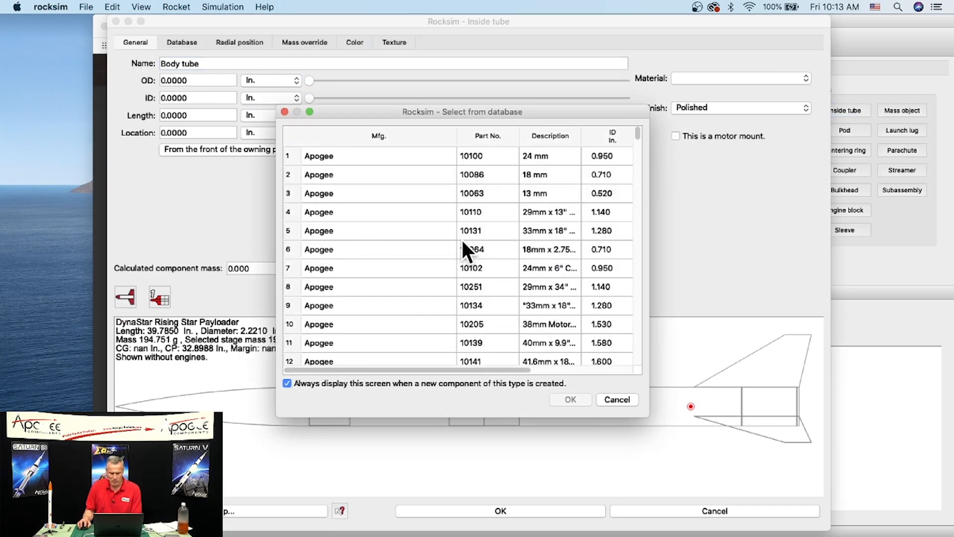
click(538, 267)
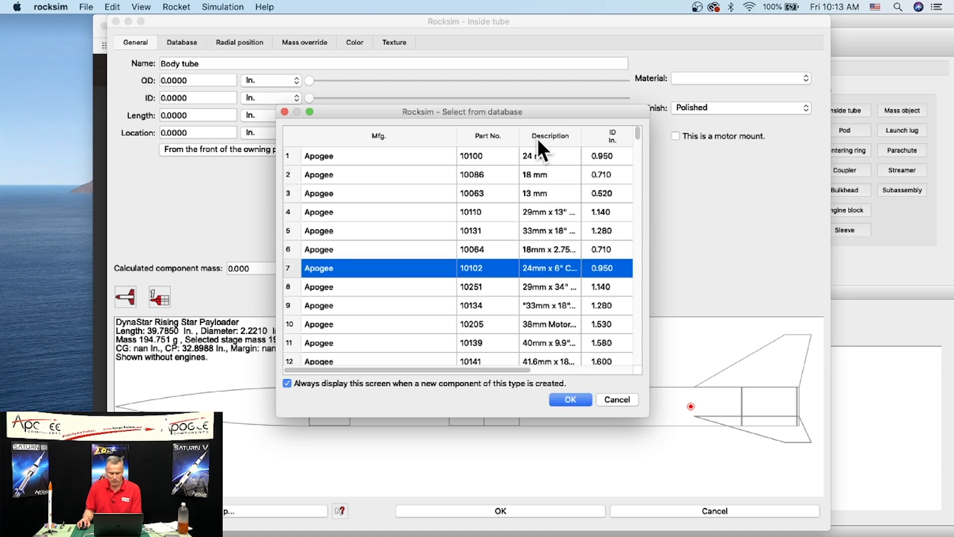
drag(579, 130, 613, 135)
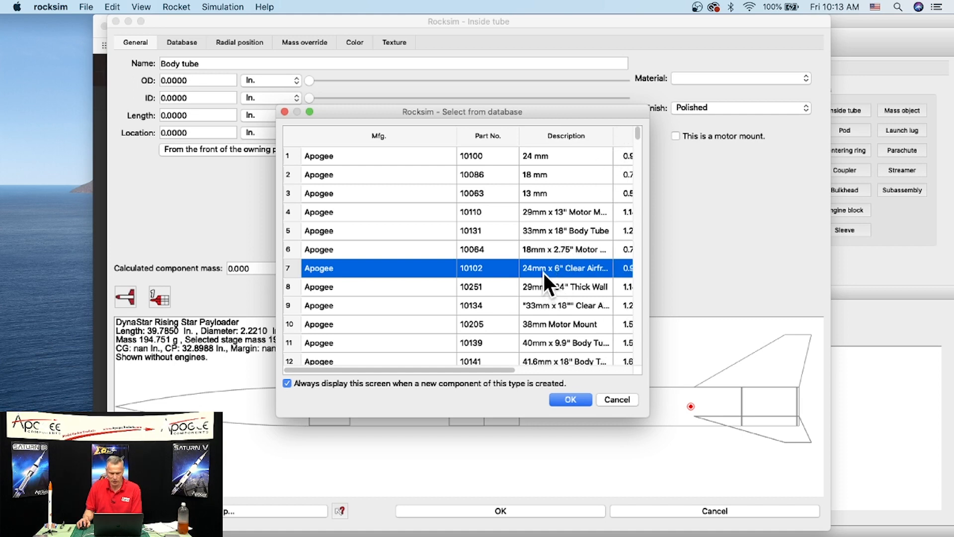
click(538, 155)
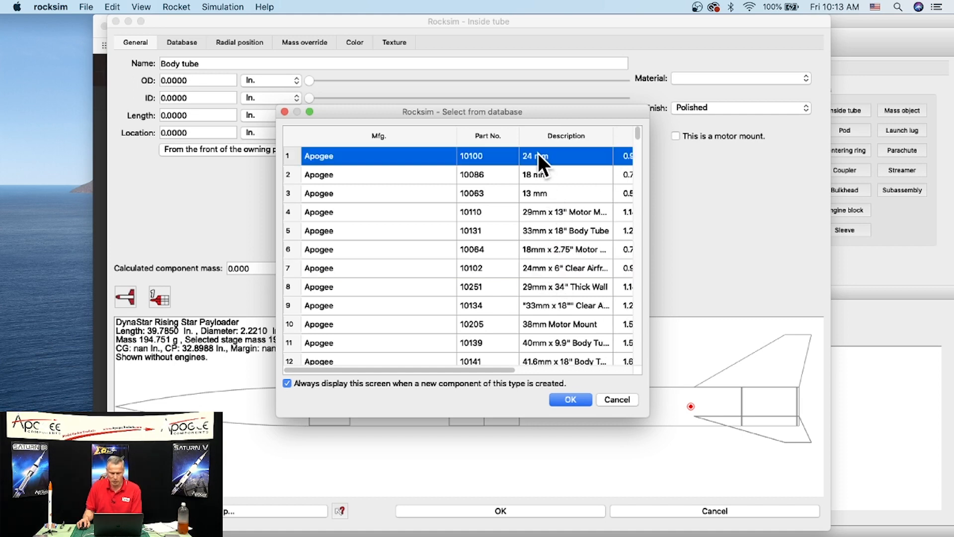
click(571, 396)
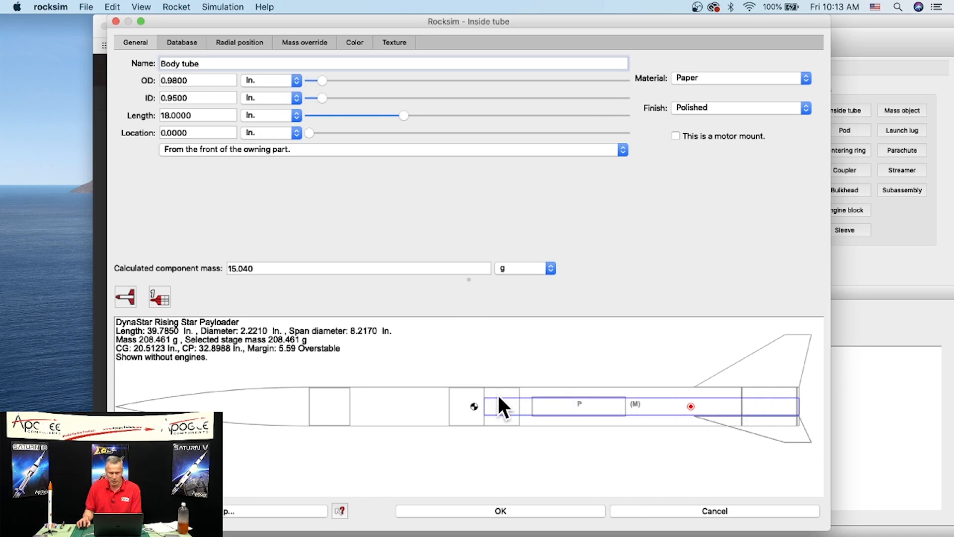
- Mark the new inside tube as a motor mount and set its length to 3.75 in
click(676, 137)
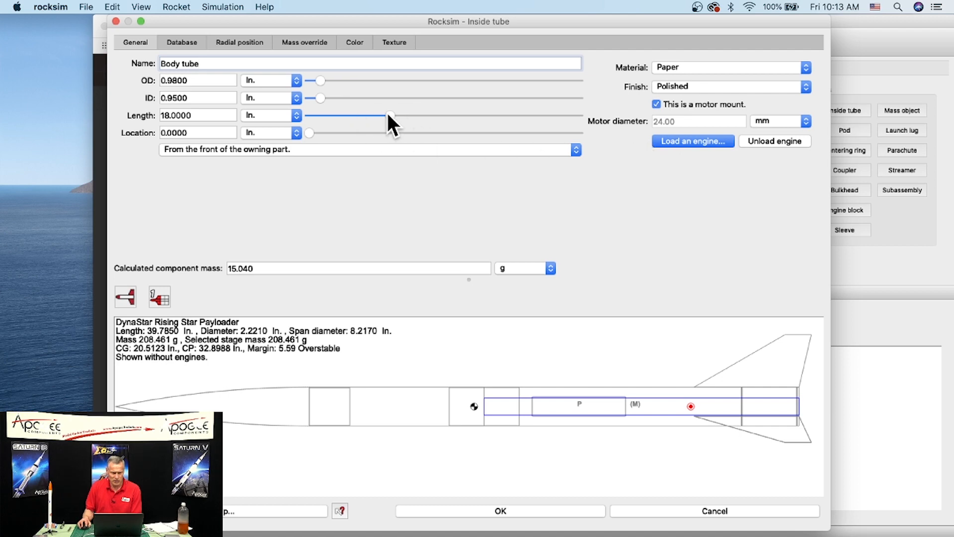
drag(385, 114, 346, 117)
drag(213, 119, 152, 114)
text(3.75)
key(Return)
- Place the inside tube 14.375 in from the front of the Aft Body tube, and switch its location reference to the owning part's base
drag(311, 128, 525, 128)
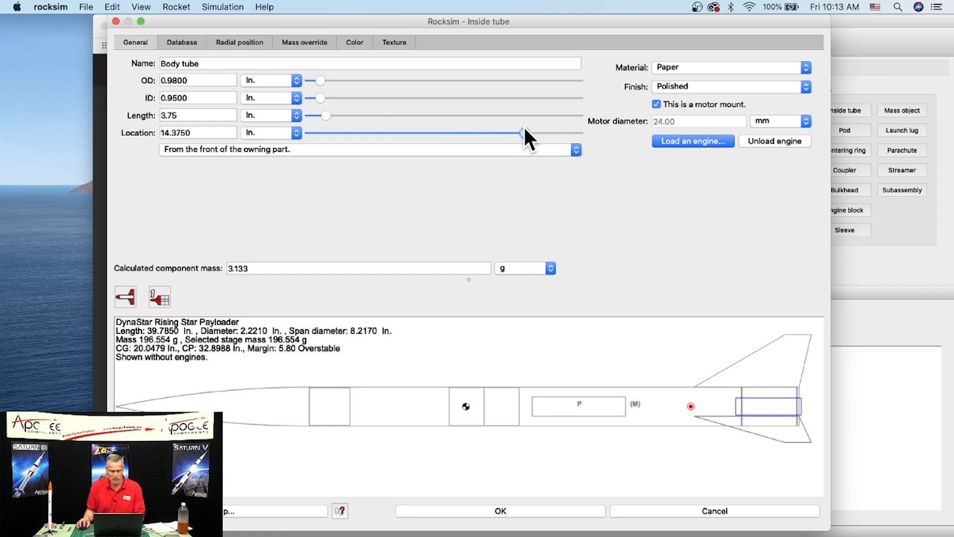
click(223, 150)
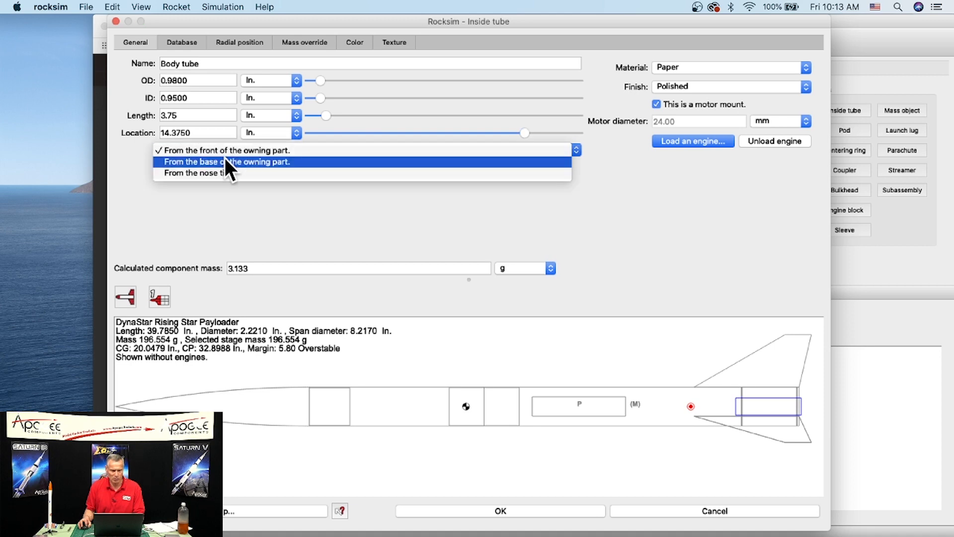
click(224, 162)
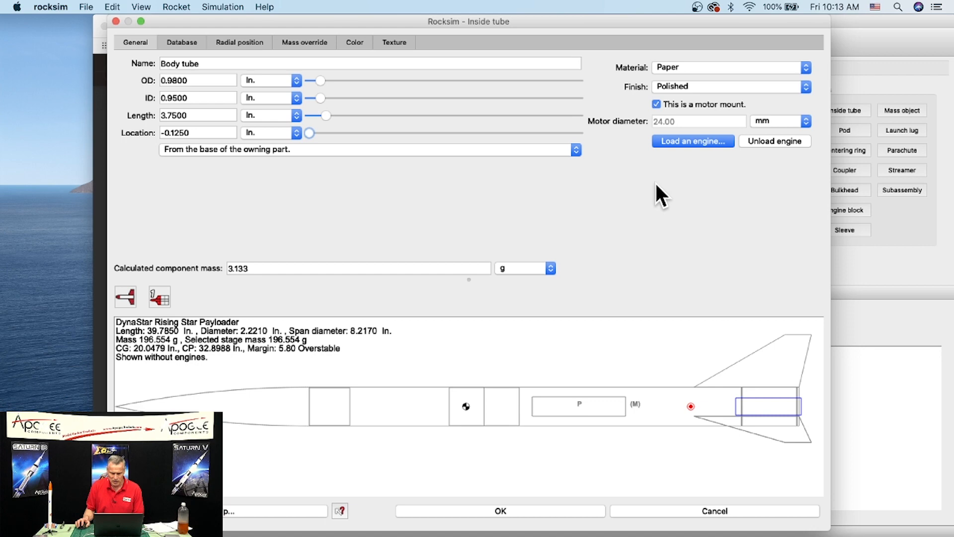
click(523, 512)
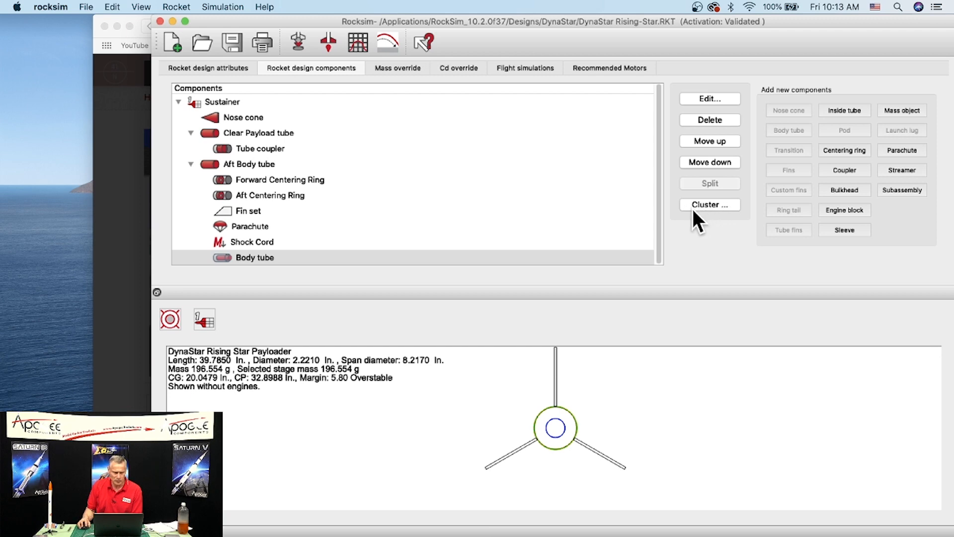
- Rename the new inside tube as Engine Mount tube
click(243, 259)
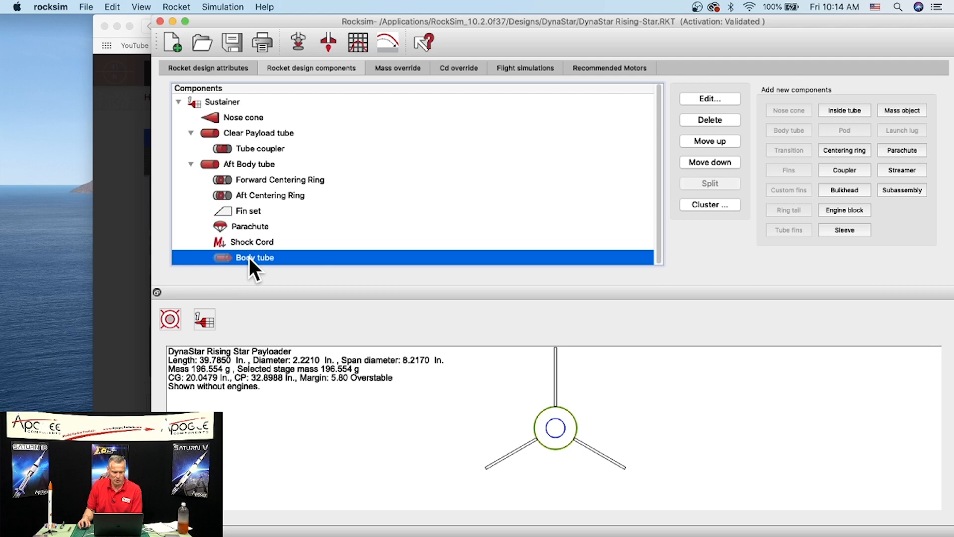
double_click(249, 258)
drag(180, 64, 144, 64)
text(Engine )
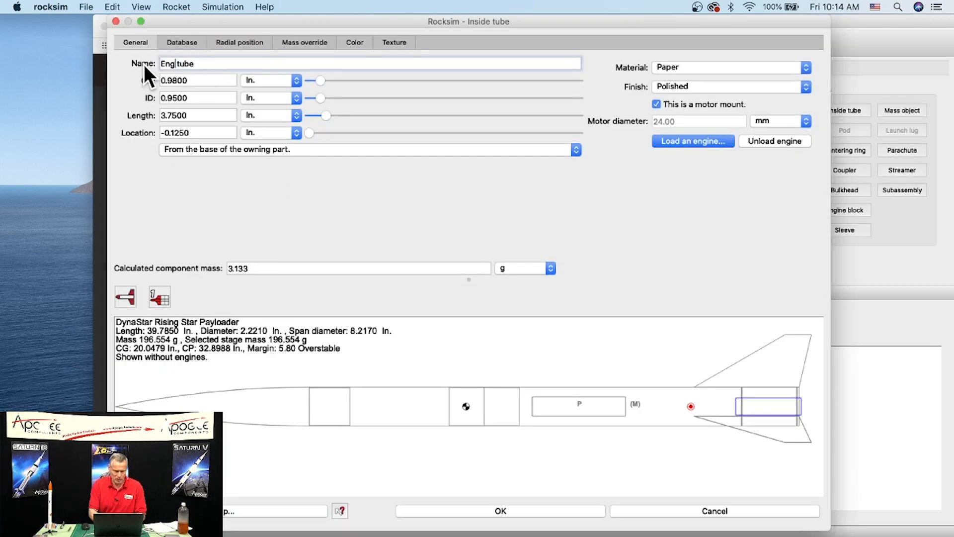
text(Mount)
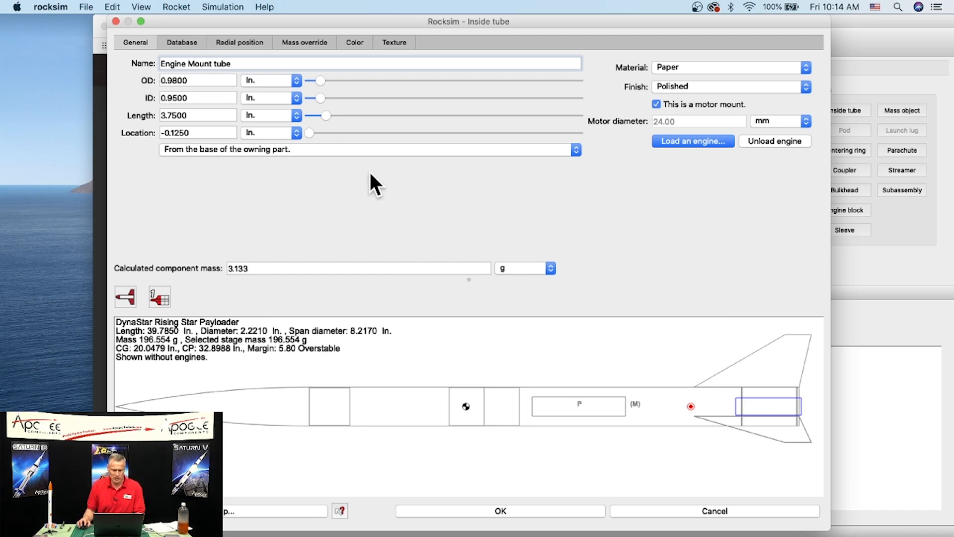
- Set the Engine Mount tube's diffuse color to yellow (#ffff00) and its 2D color to purple (#aa007f)
click(362, 48)
click(534, 102)
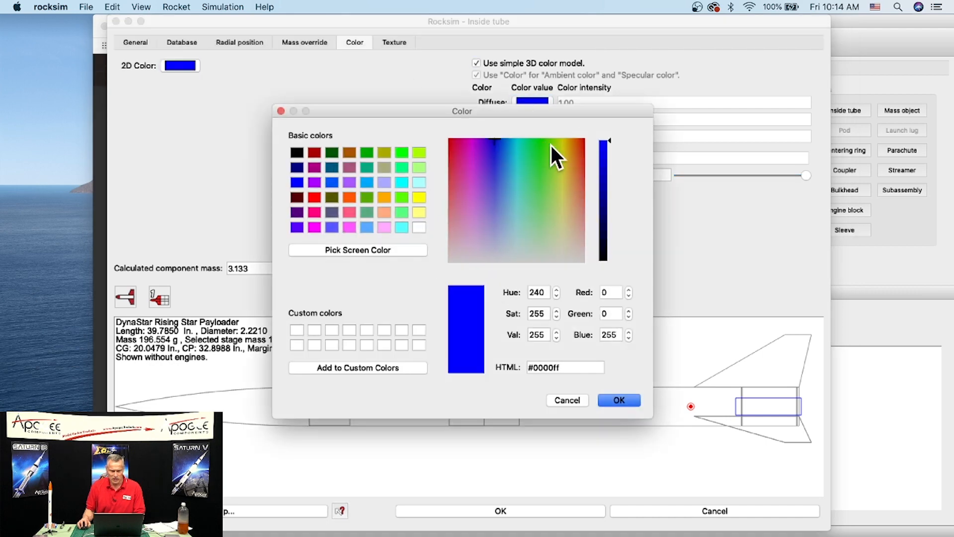
click(418, 197)
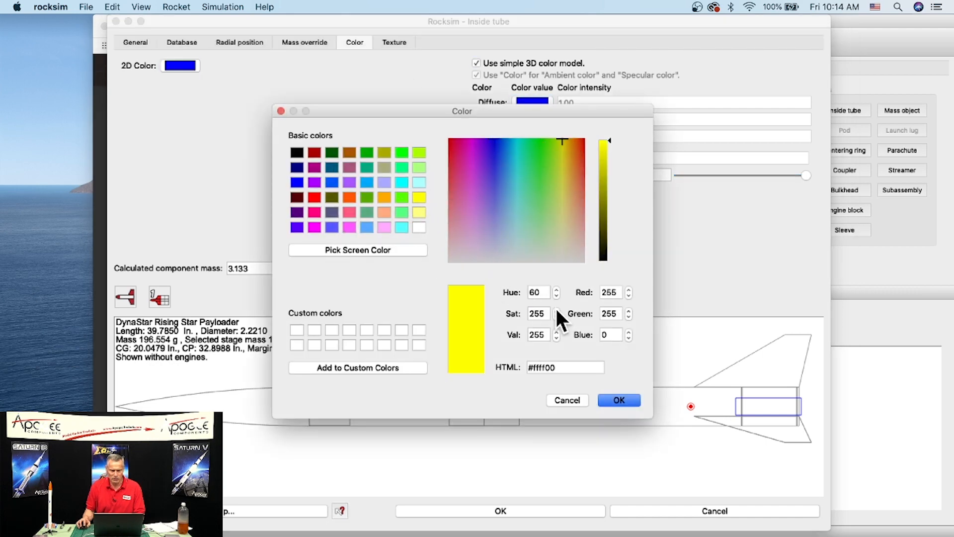
click(617, 398)
click(175, 66)
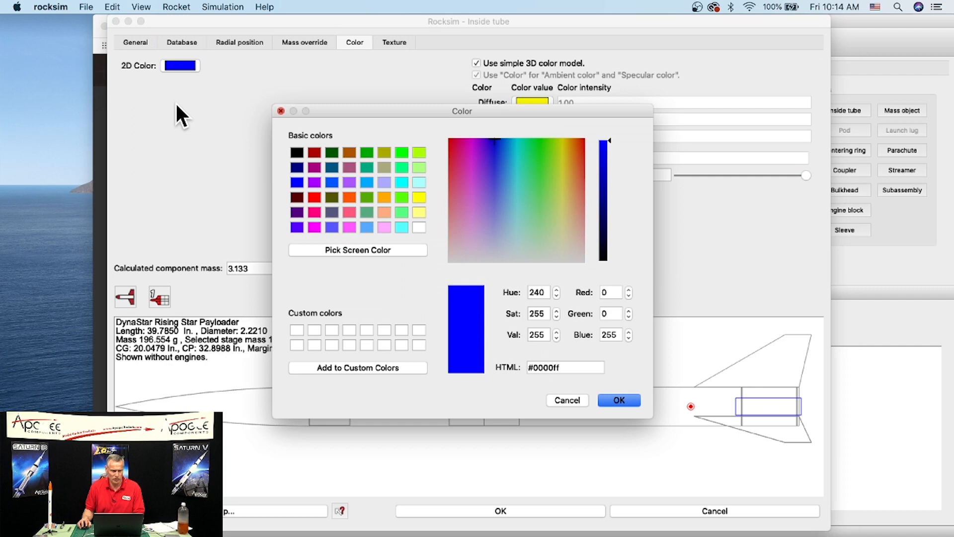
click(314, 167)
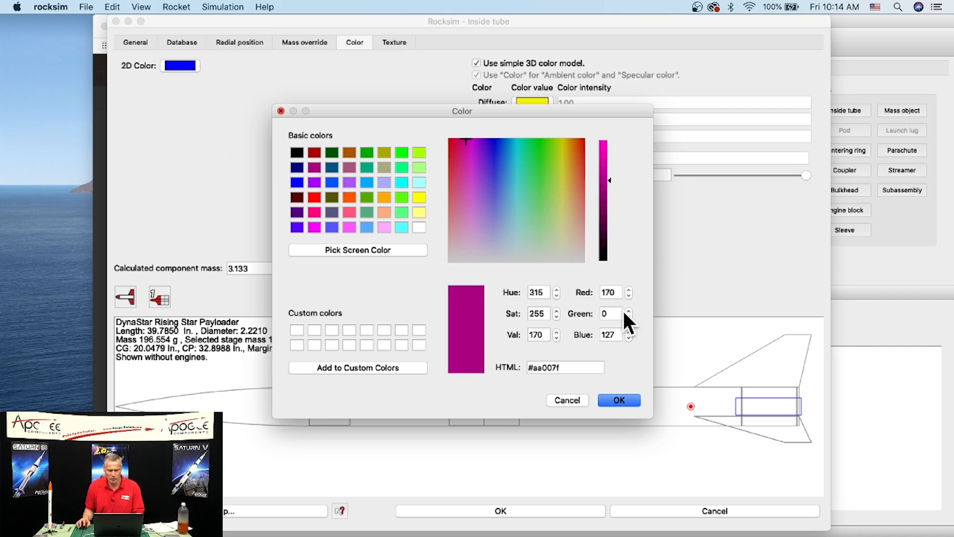
click(619, 401)
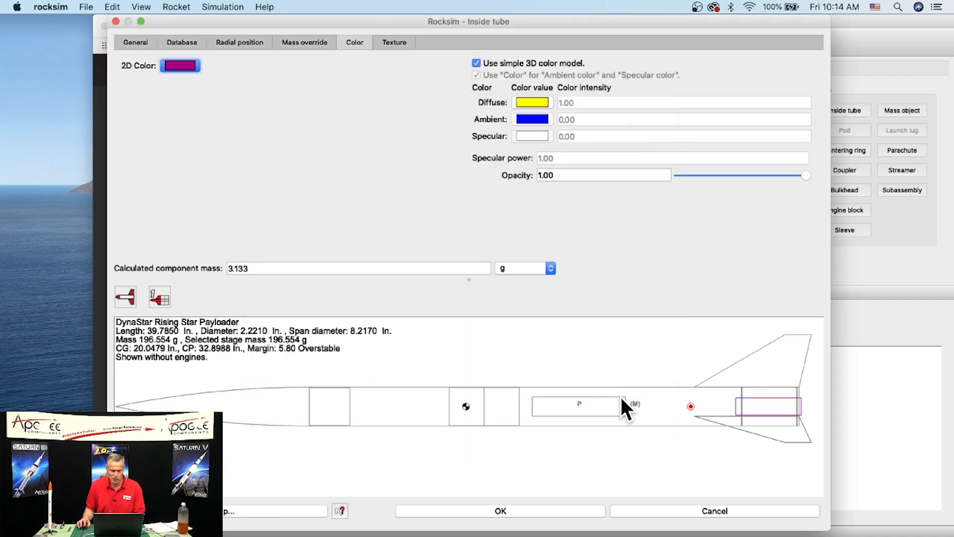
click(503, 510)
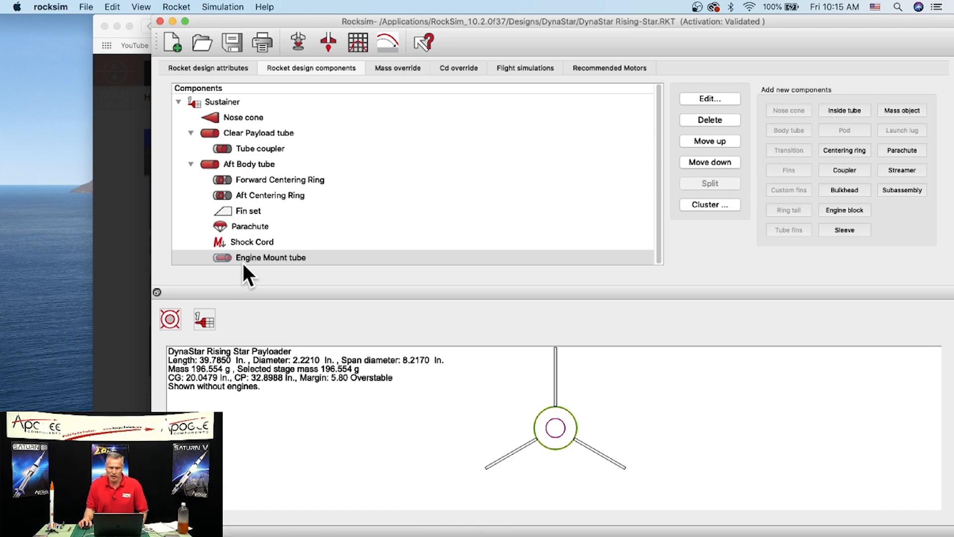
- Add a mass object to the Engine Mount tube without a database part and name it Engine Retainer
click(902, 105)
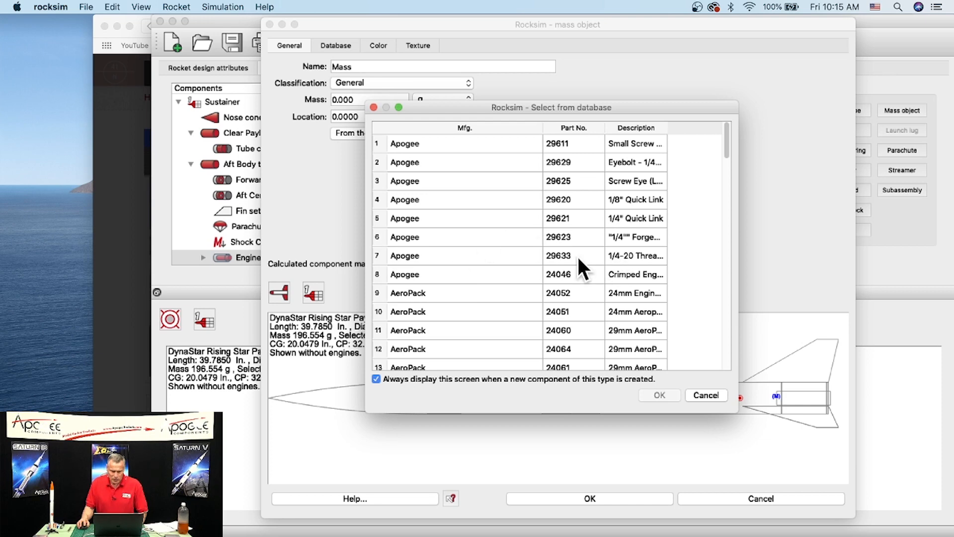
click(705, 395)
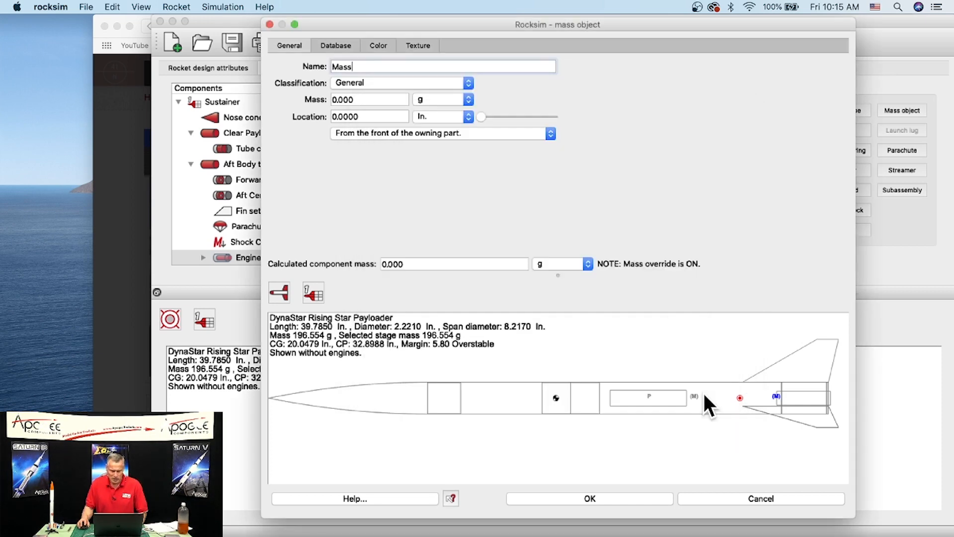
drag(356, 59, 319, 62)
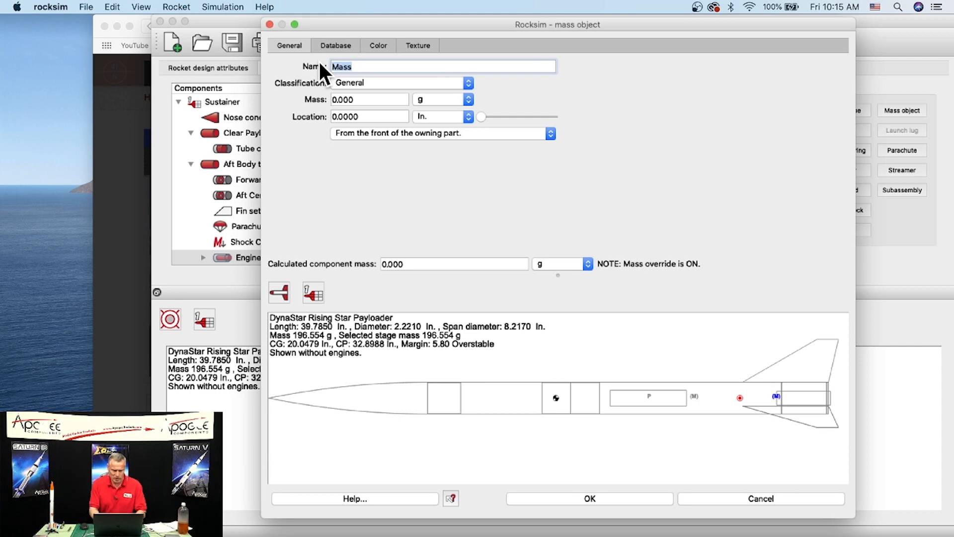
text(Engine R)
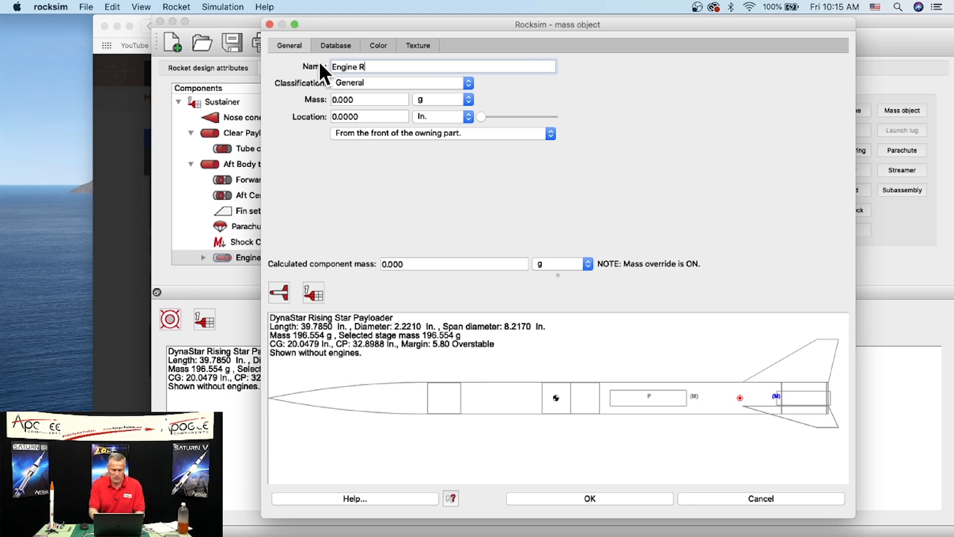
text(etainter)
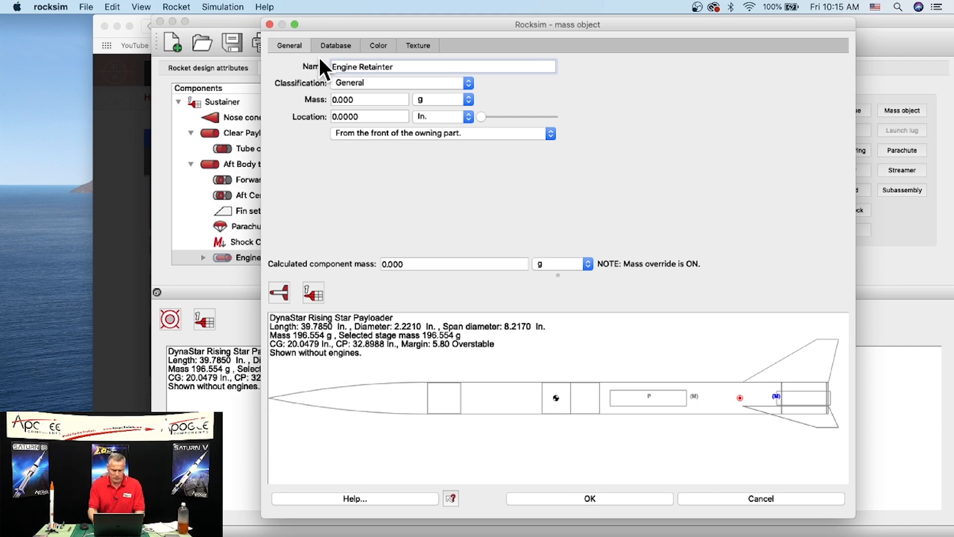
key(BackSpace)
key(BackSpace)
key(BackSpace)
text(er)
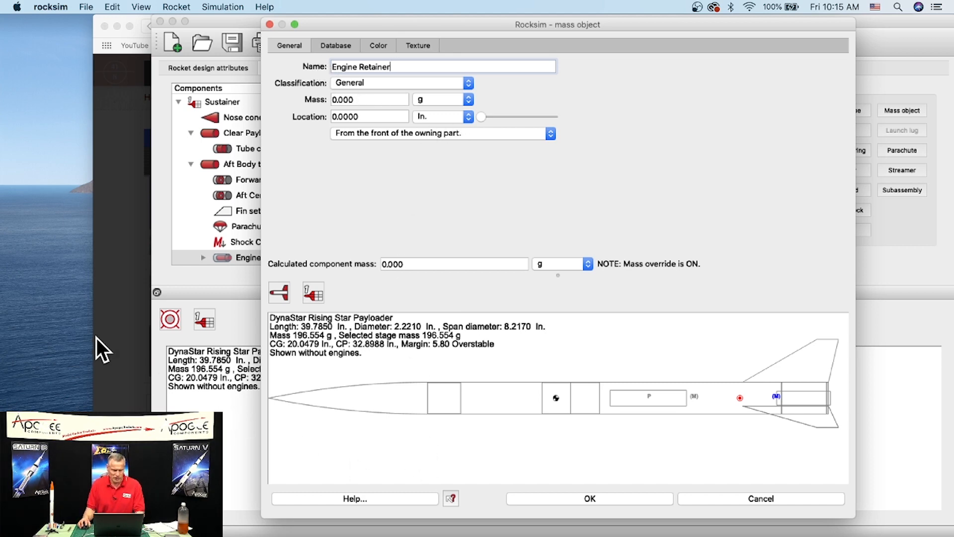
- Switch to Safari and search the Apogee Components site for "retainer", browsing the suggested products for a 24mm one
click(121, 211)
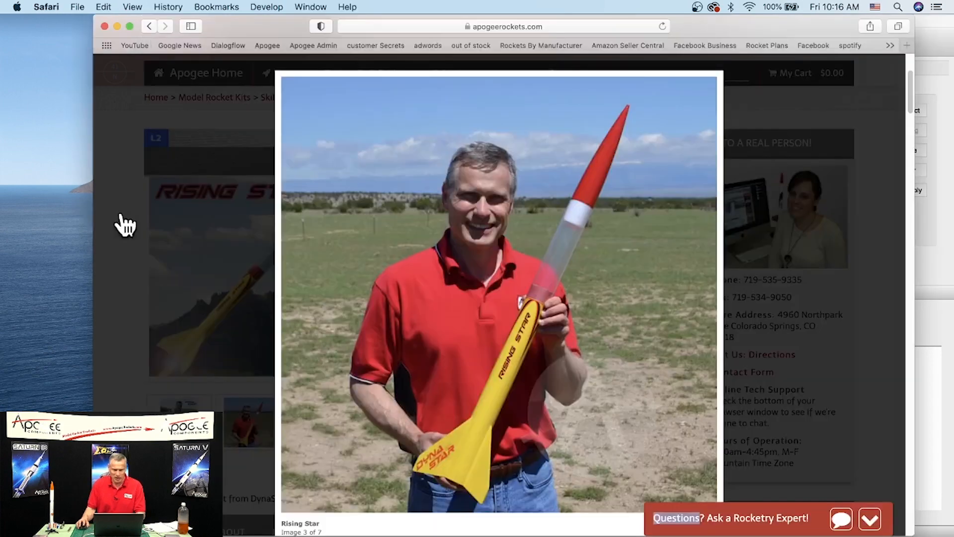
scroll(835, 238, up, 3)
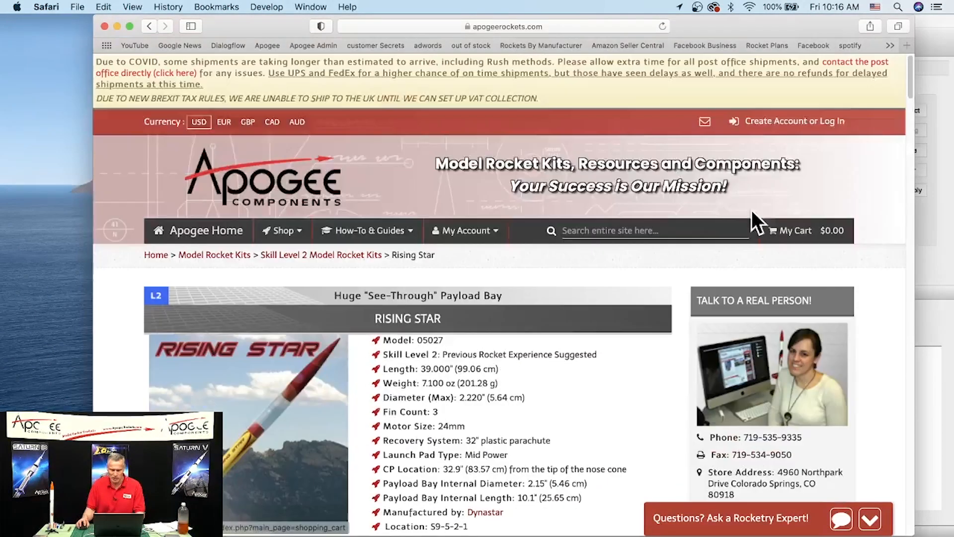
click(618, 227)
text(retainer)
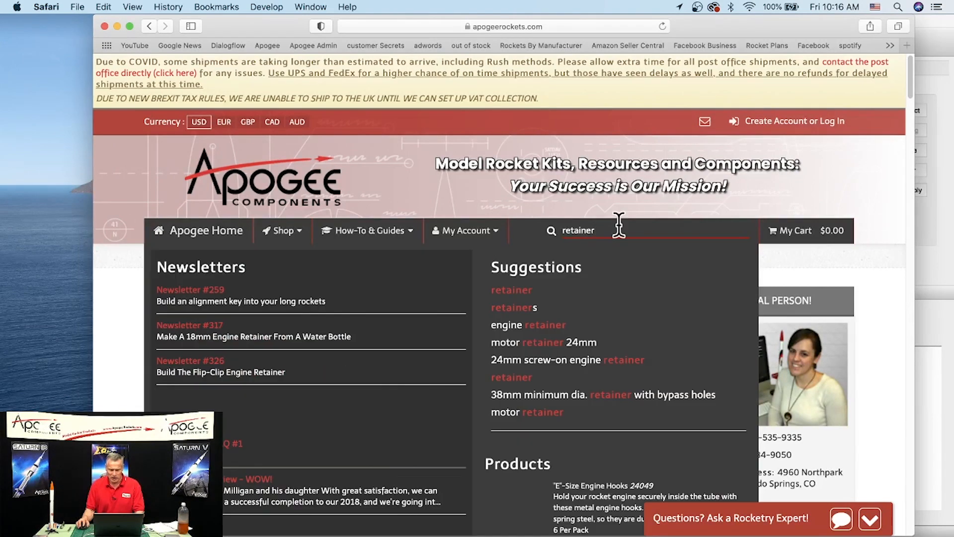
scroll(655, 276, down, 5)
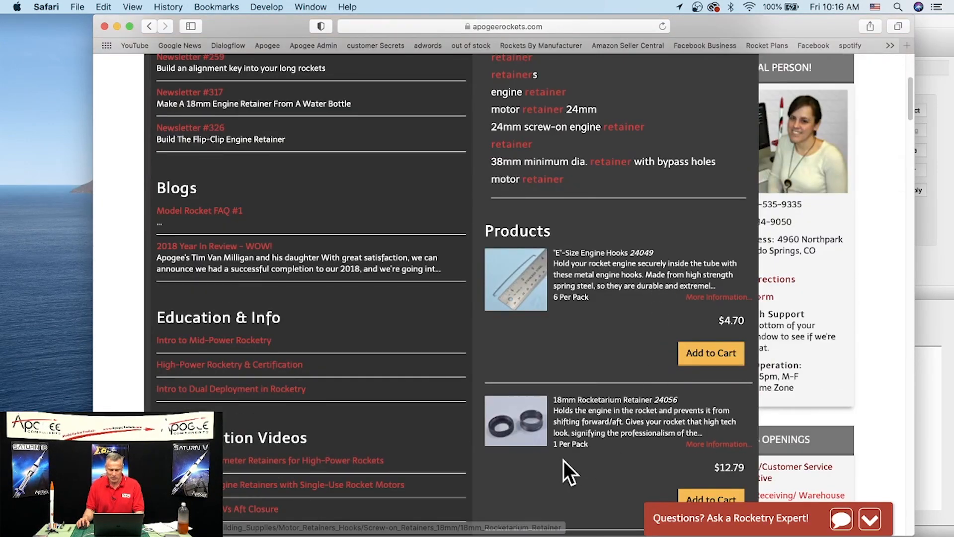
scroll(565, 459, down, 3)
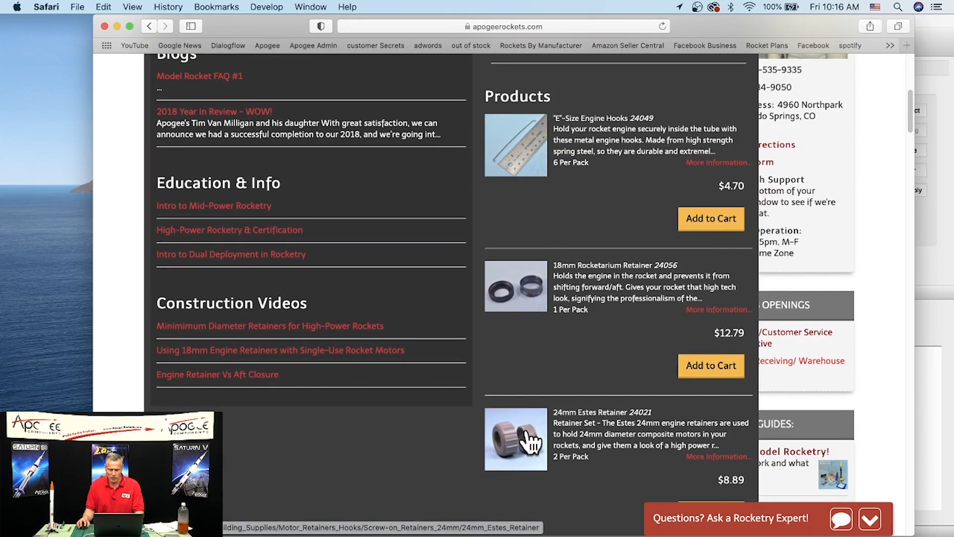
- Open the 24mm Estes Retainer product page and highlight its listed weight
click(515, 438)
scroll(492, 368, down, 1)
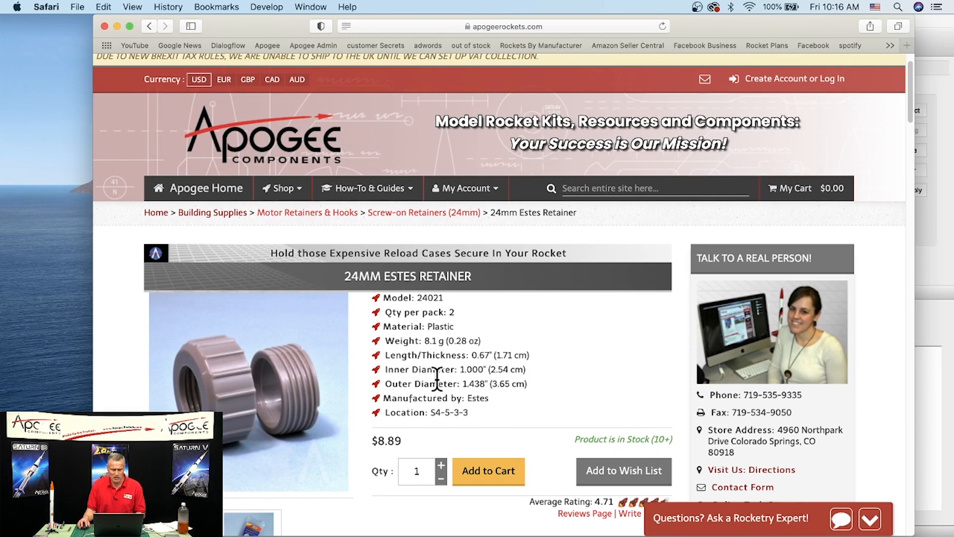
drag(425, 342, 590, 343)
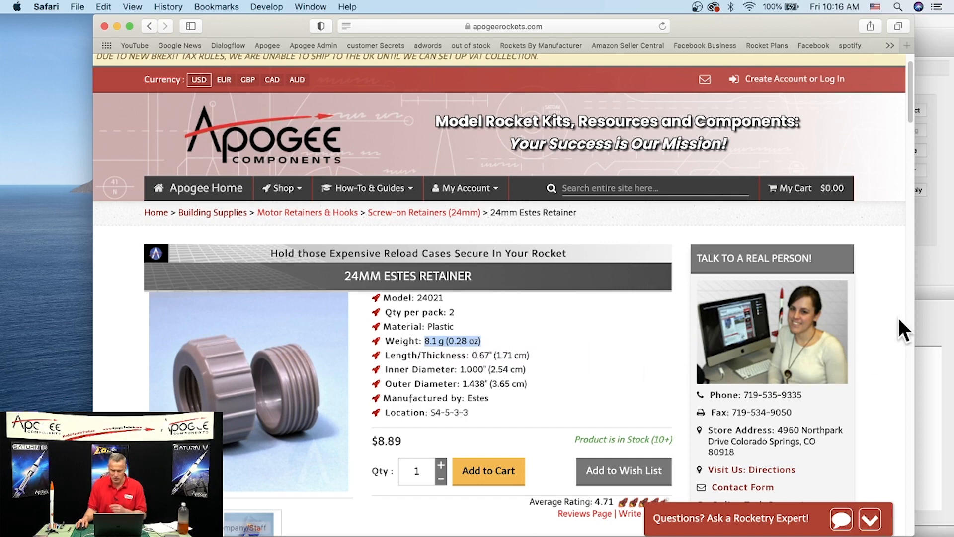
- Switch back to RockSim, set the Engine Retainer's mass to 8.1 g and its location to 3.75 in from the front of the owning part
click(940, 332)
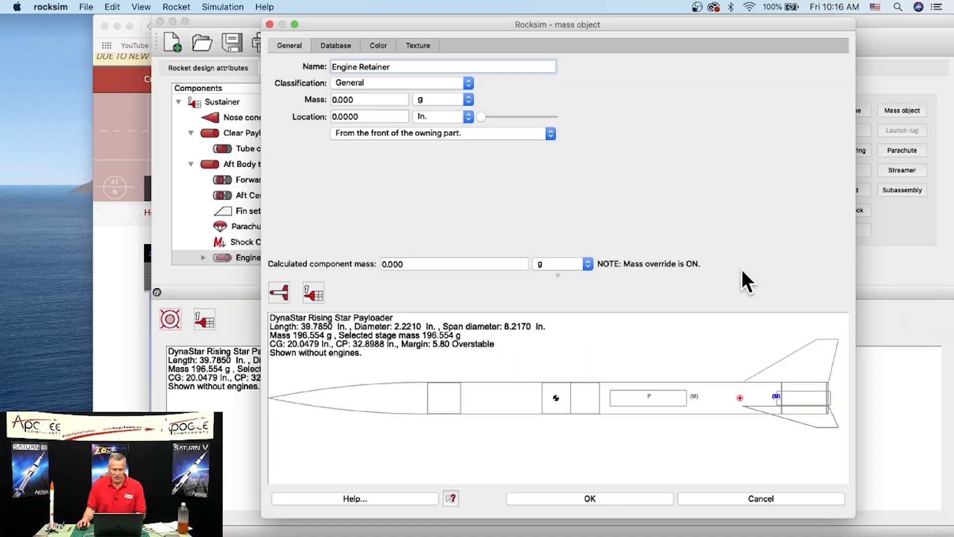
drag(365, 99, 319, 99)
text(8.1)
click(374, 116)
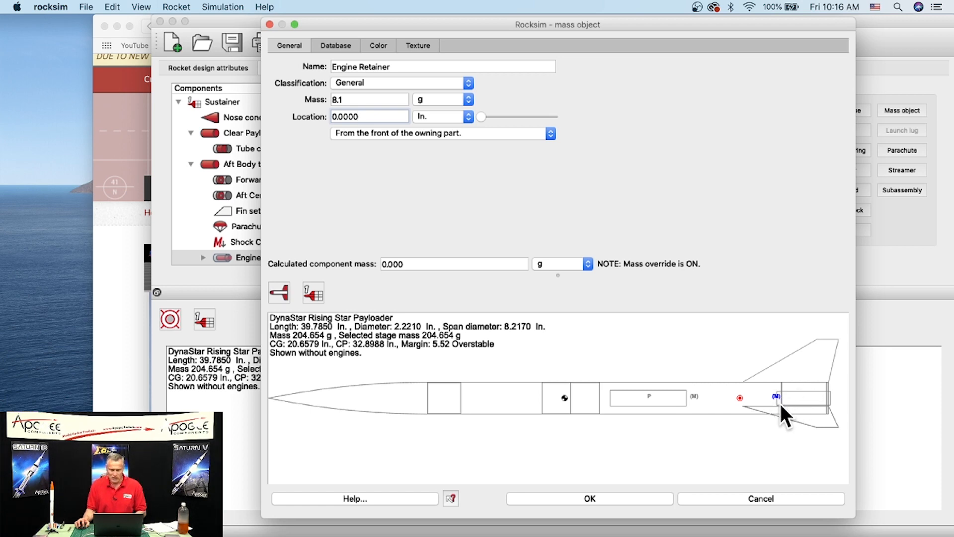
drag(477, 115, 550, 119)
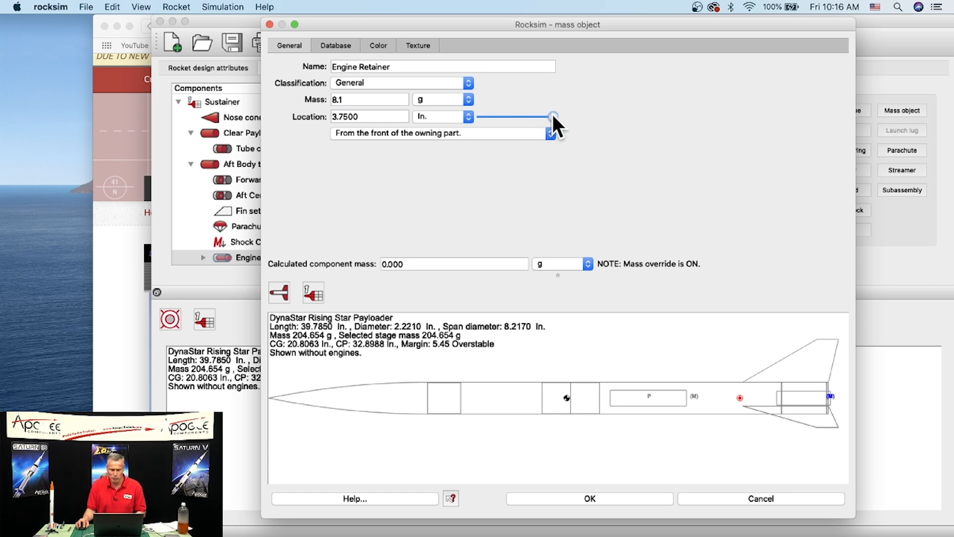
- Rename the mass object as Engine Retainer mass and accept its settings
click(393, 66)
text(mass)
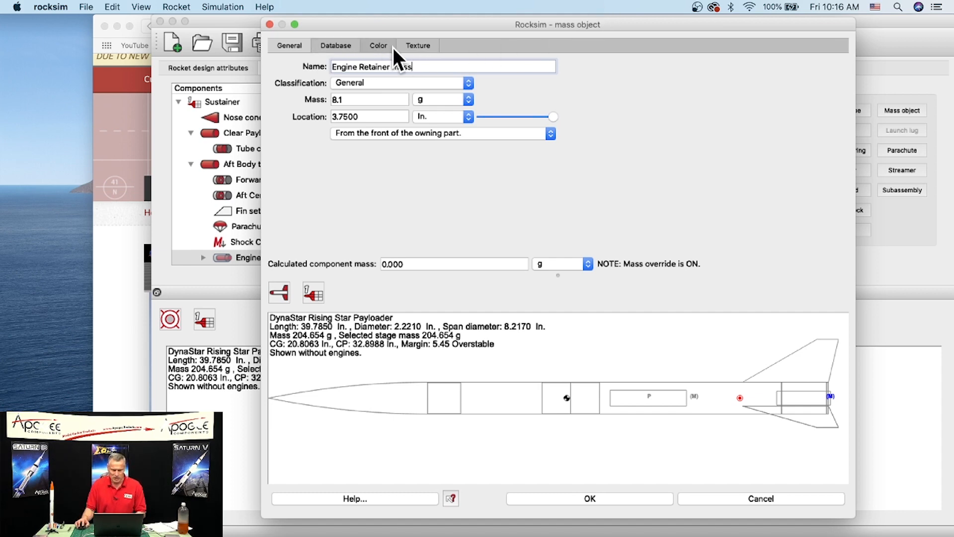
click(587, 498)
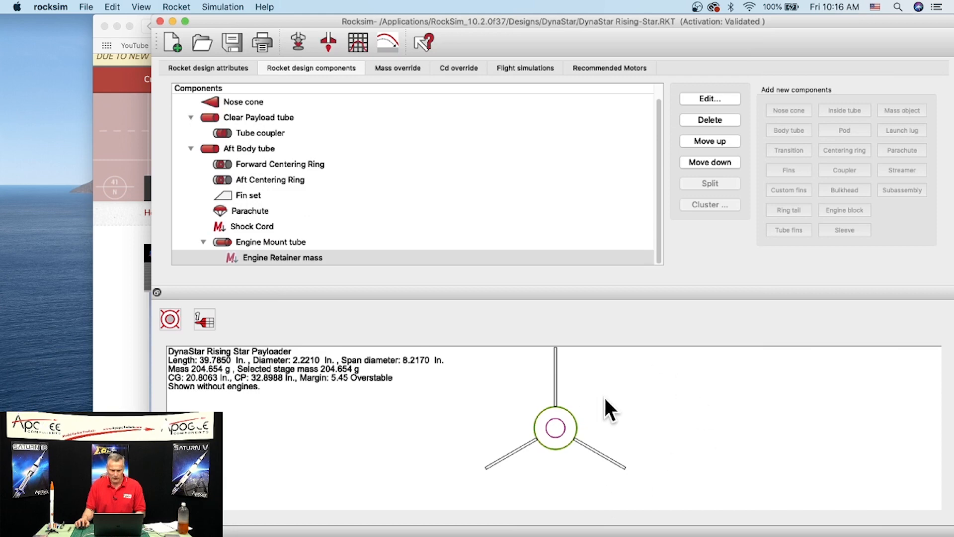
- Show the rocket in side view and examine the retainer mass's position at the aft end of the engine mount
click(170, 319)
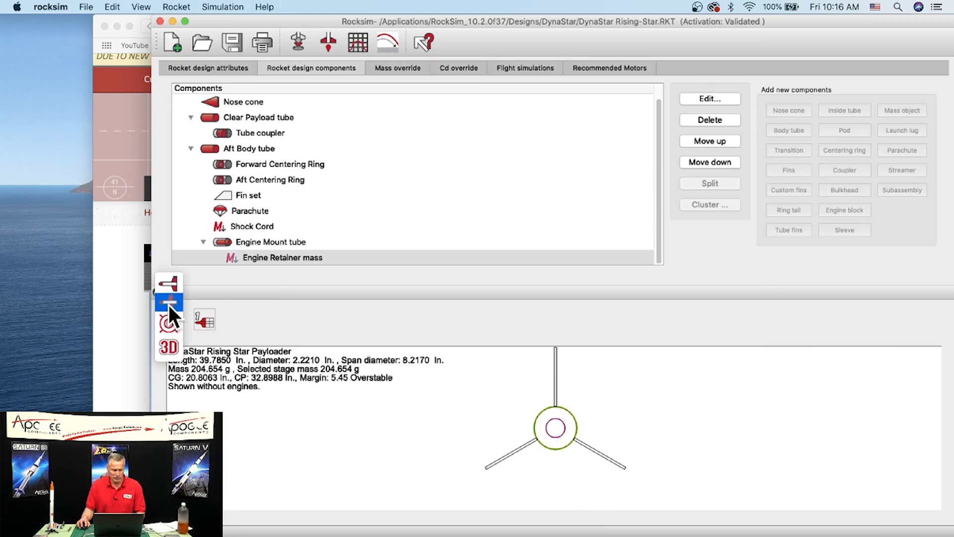
click(171, 287)
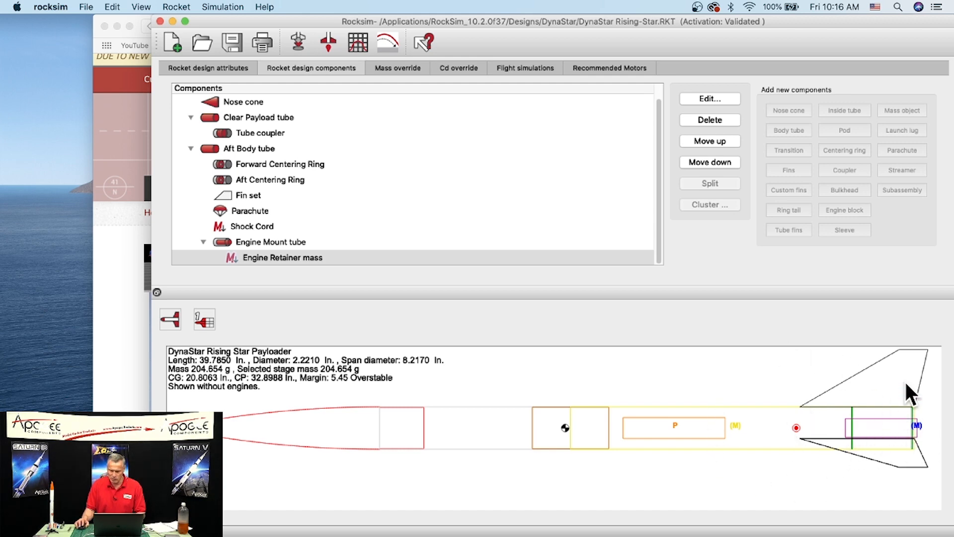
right_click(716, 379)
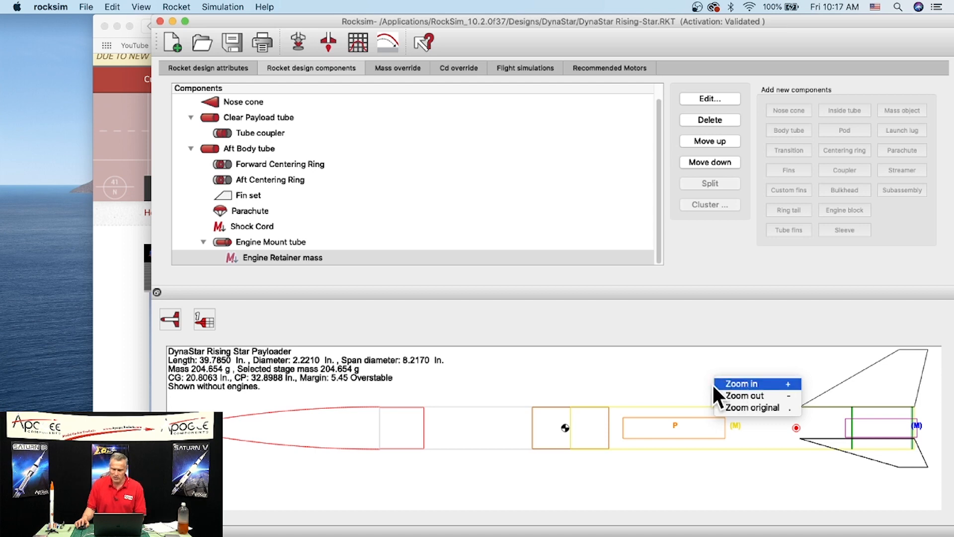
click(742, 385)
mouse_move(875, 419)
mouse_down()
mouse_move(470, 366)
mouse_move(690, 408)
mouse_move(471, 391)
mouse_up()
drag(810, 432, 617, 437)
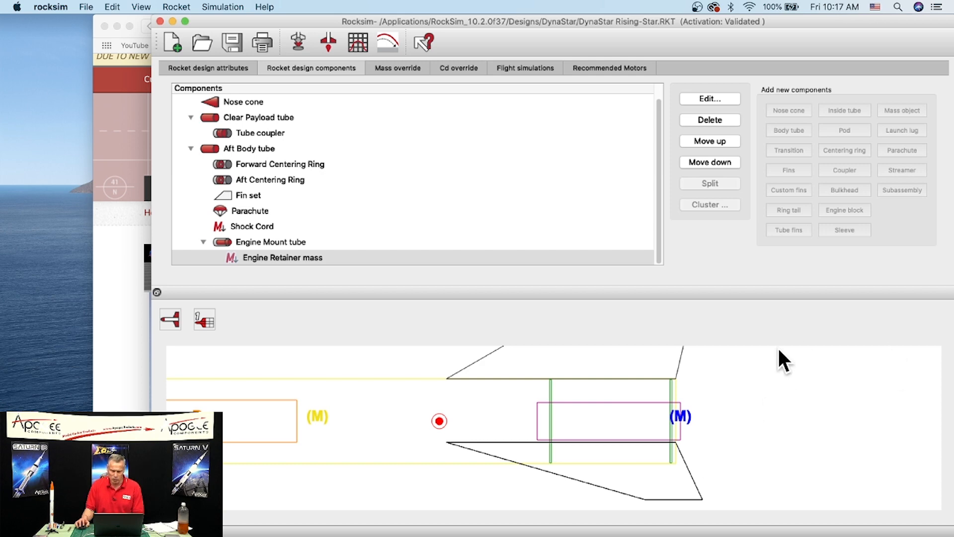
right_click(700, 406)
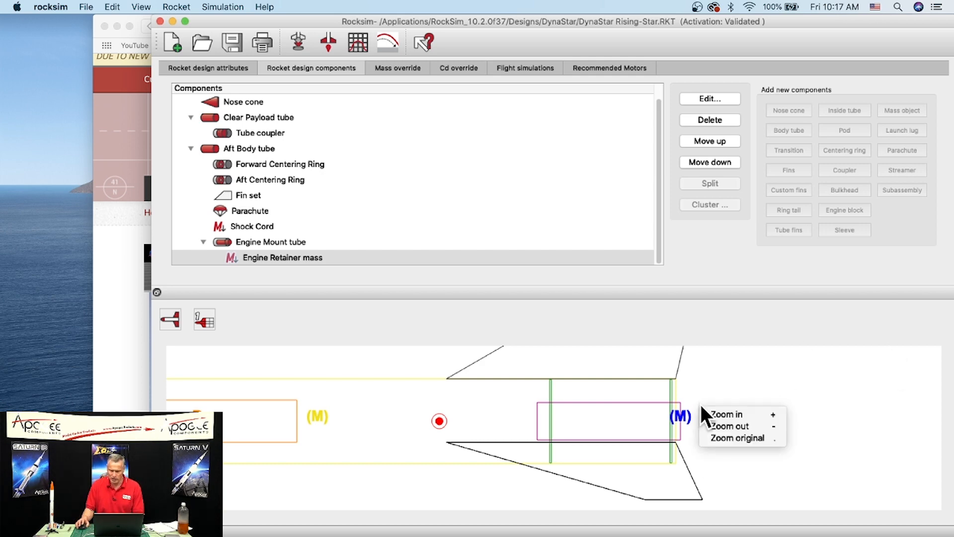
click(752, 437)
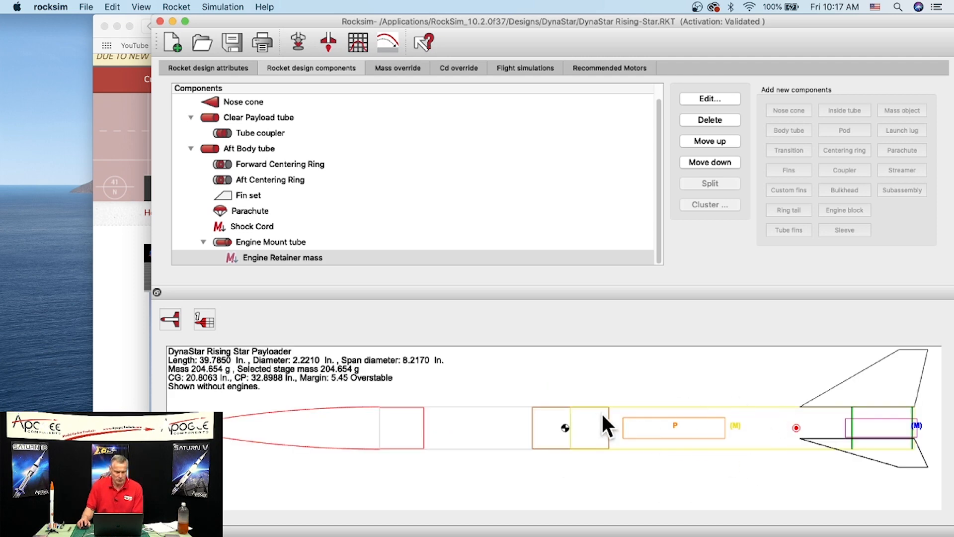
- Start the cluster wizard for the Engine Mount tube and proceed to the pattern selection
click(241, 242)
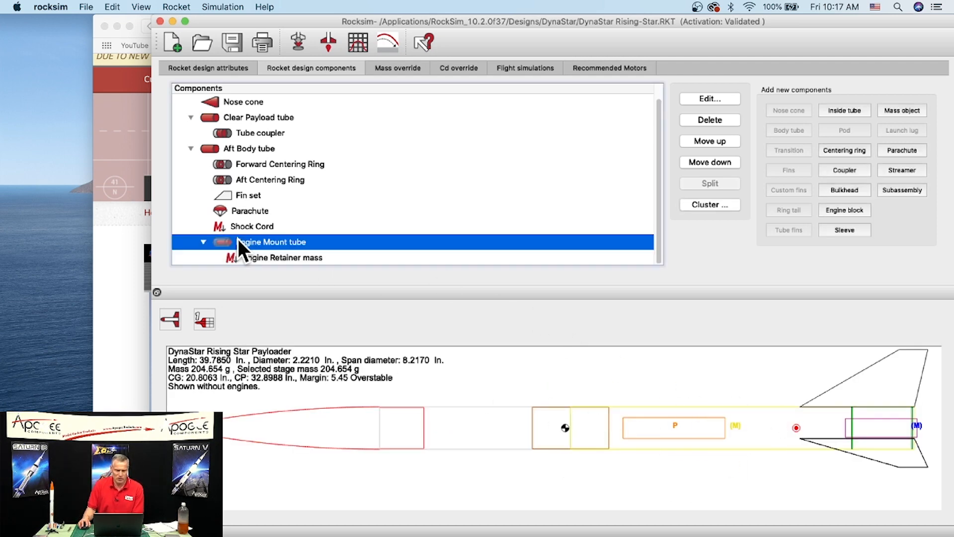
click(721, 208)
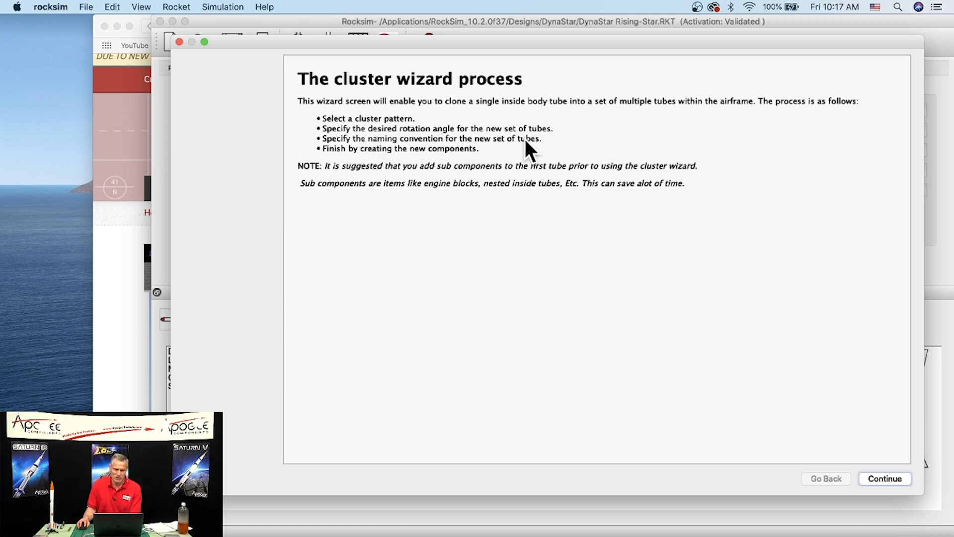
click(890, 478)
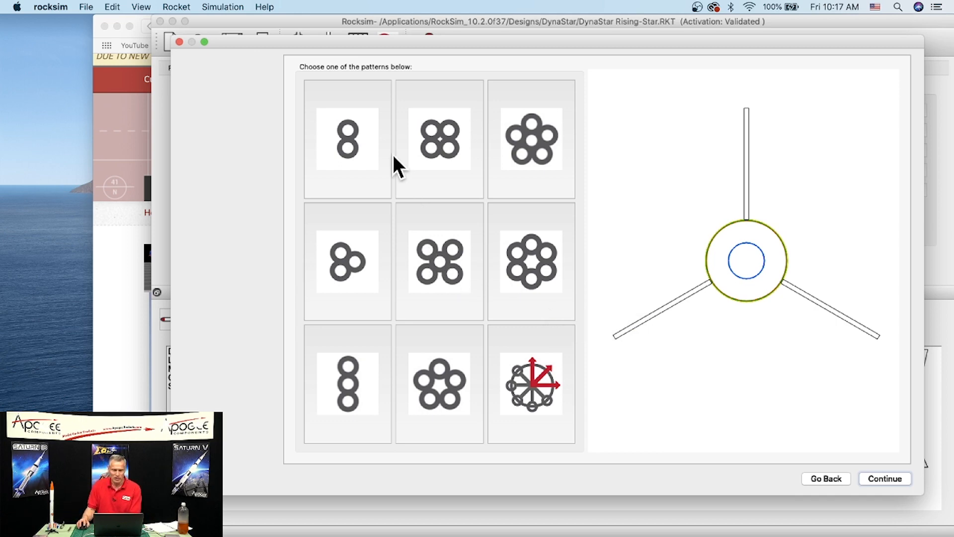
- Try the two-, three- and four-tube cluster patterns and check how the tubes fit inside the airframe
click(347, 139)
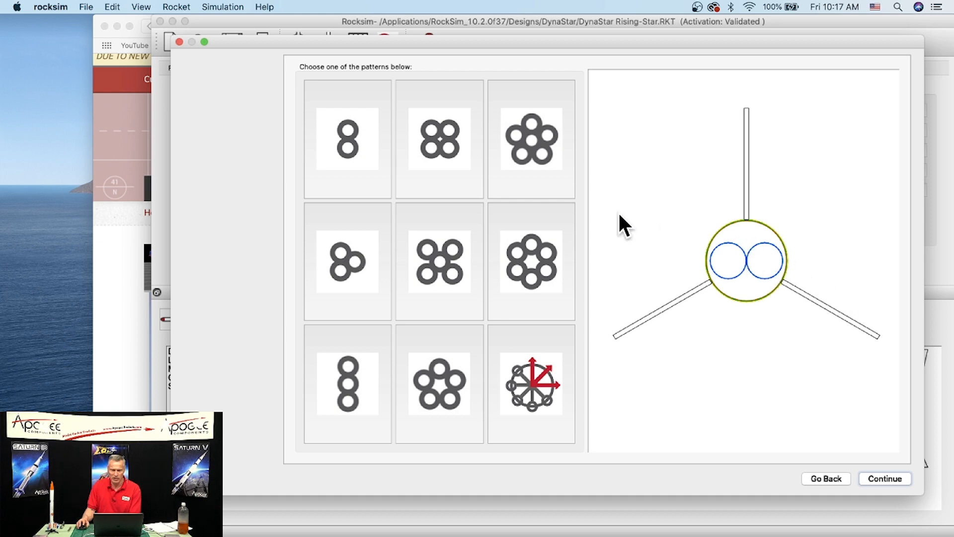
click(346, 279)
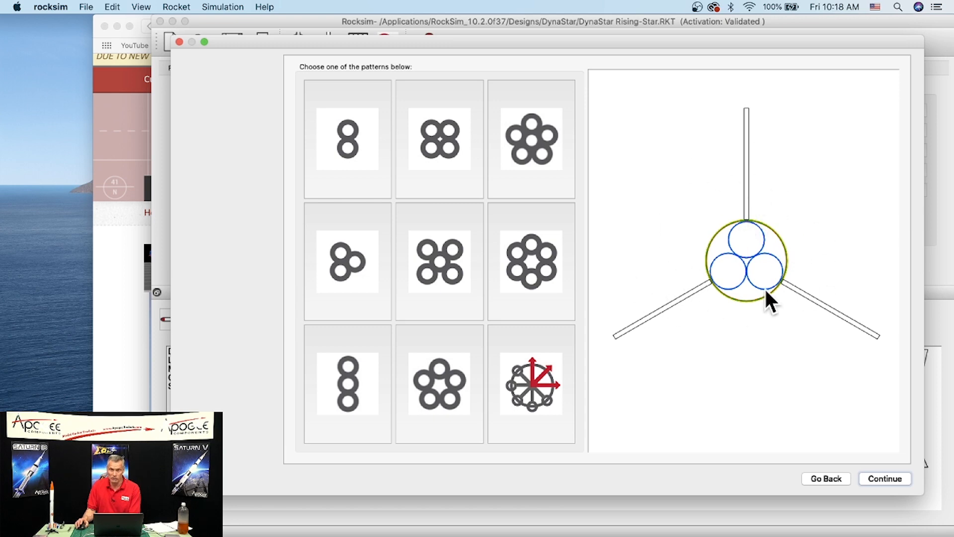
right_click(788, 205)
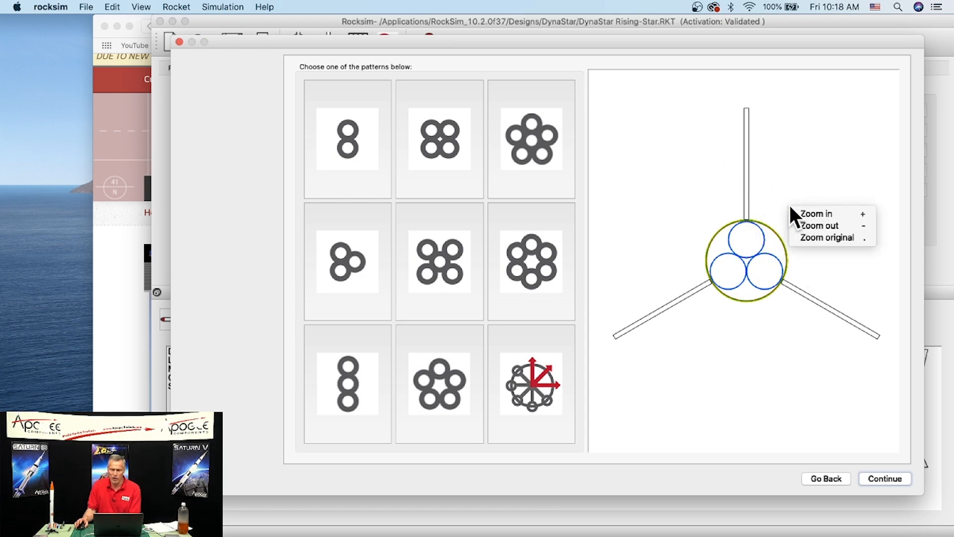
click(795, 211)
mouse_move(842, 342)
mouse_down()
mouse_move(638, 211)
mouse_move(662, 175)
mouse_up()
right_click(781, 230)
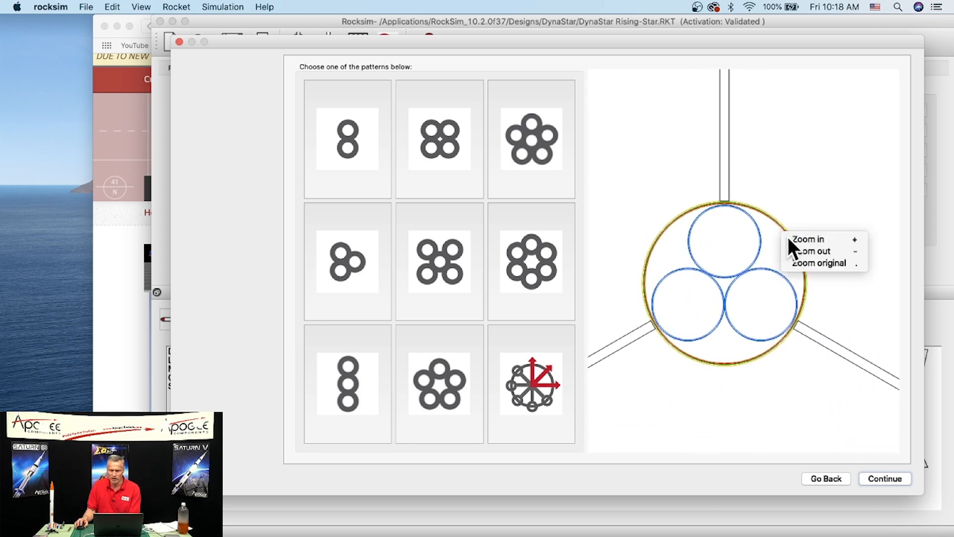
click(790, 238)
drag(813, 291, 745, 198)
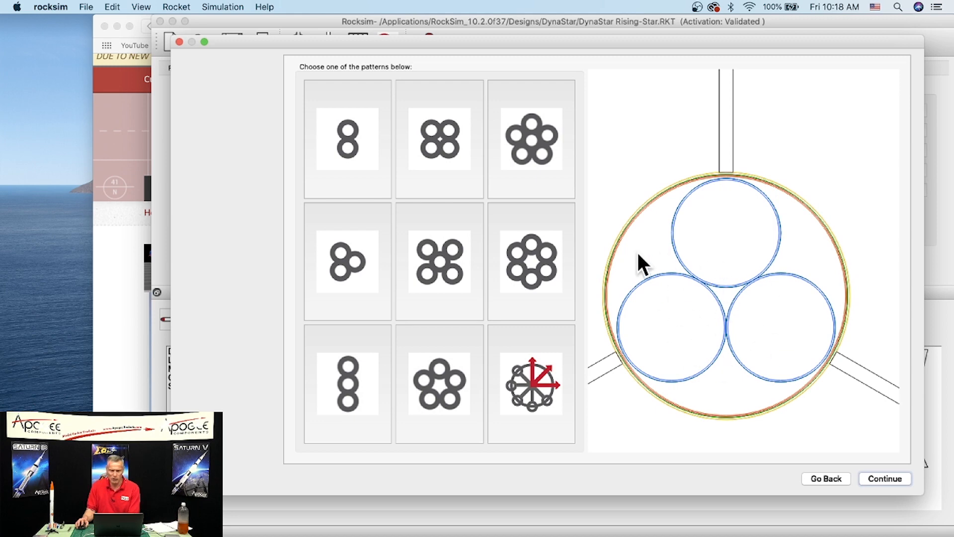
click(431, 145)
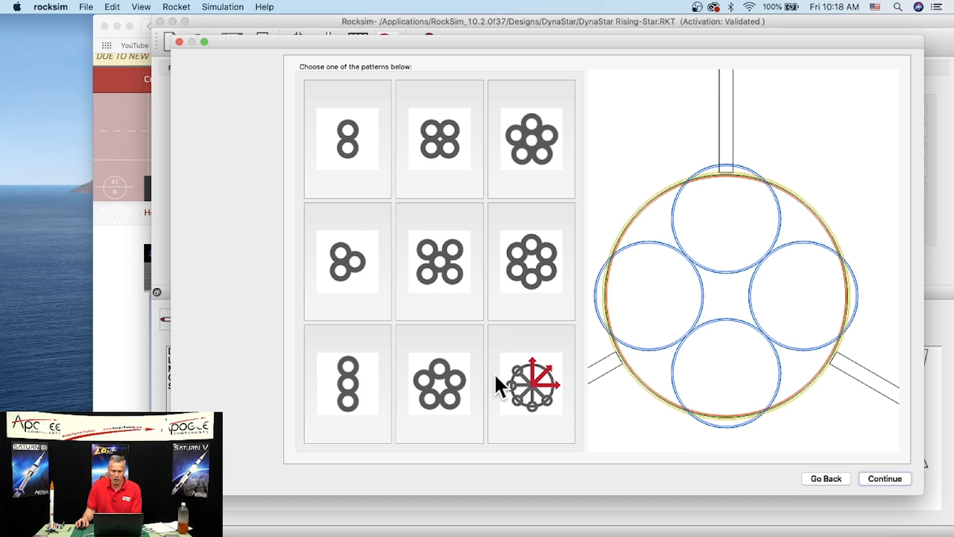
- Choose the custom radial cluster pattern, continue, and set the number of tubes in the cluster to 4
click(534, 381)
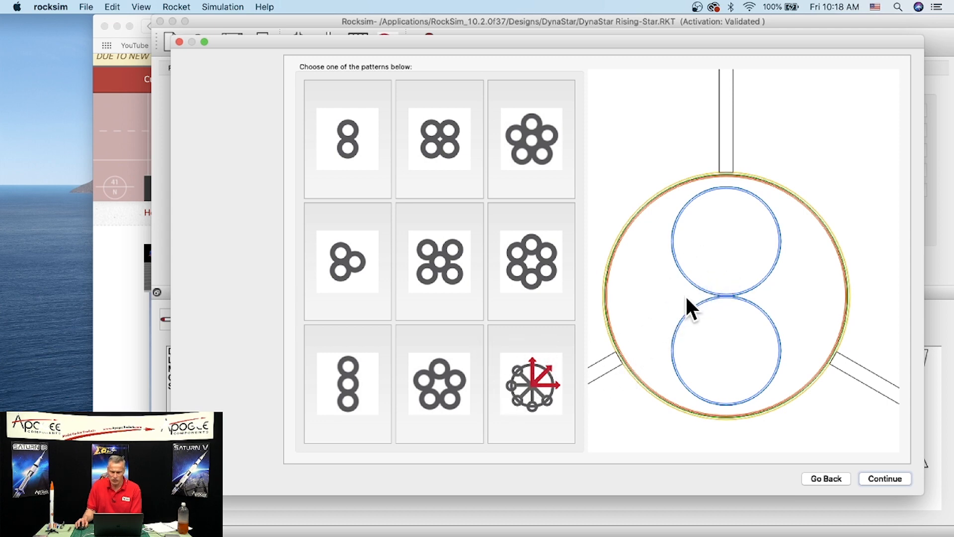
click(875, 479)
double_click(443, 73)
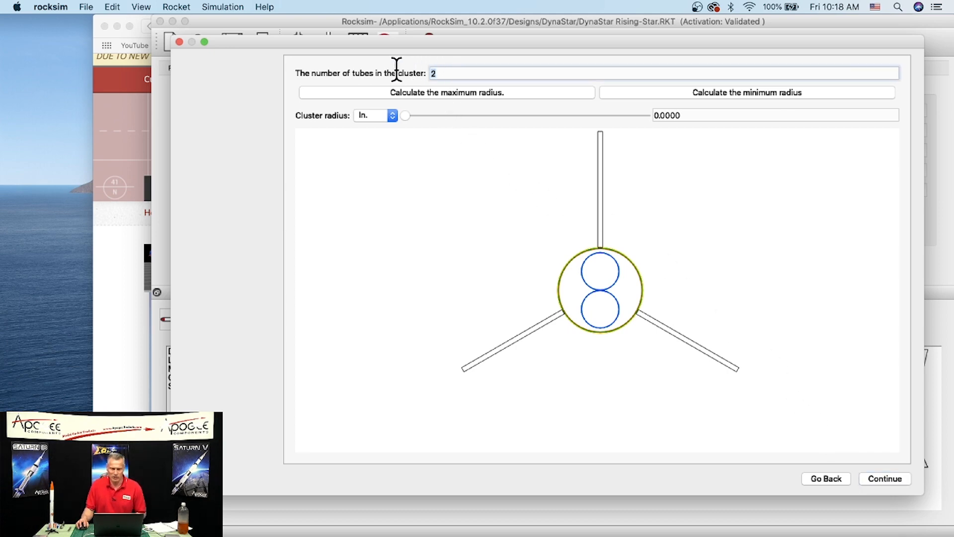
text(4)
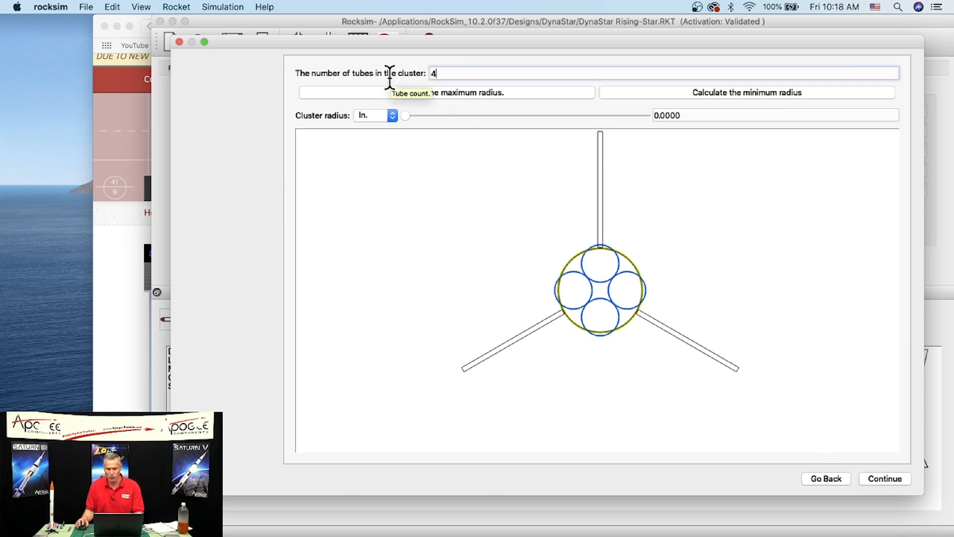
- Inspect how the four tubes fit the airframe, and change the number of tubes in the cluster to 3
right_click(664, 271)
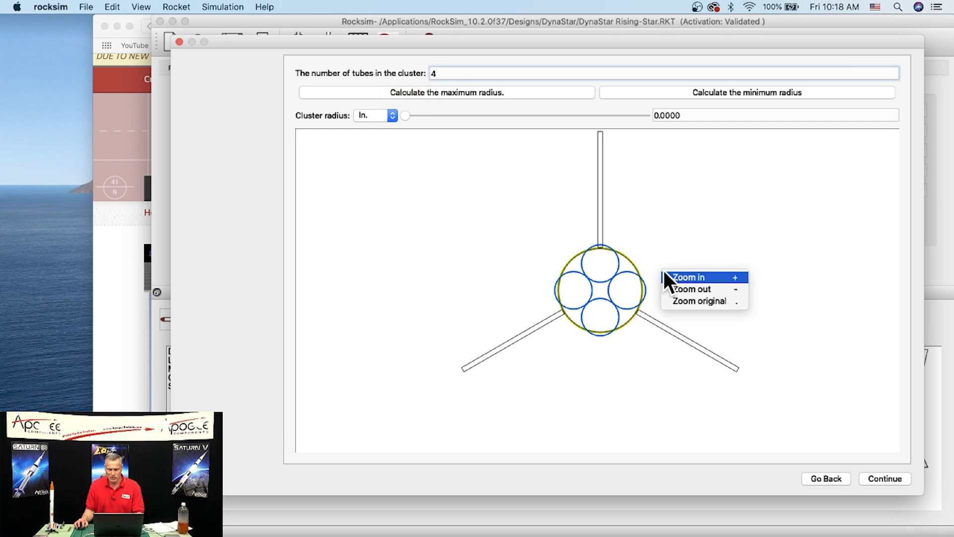
click(676, 278)
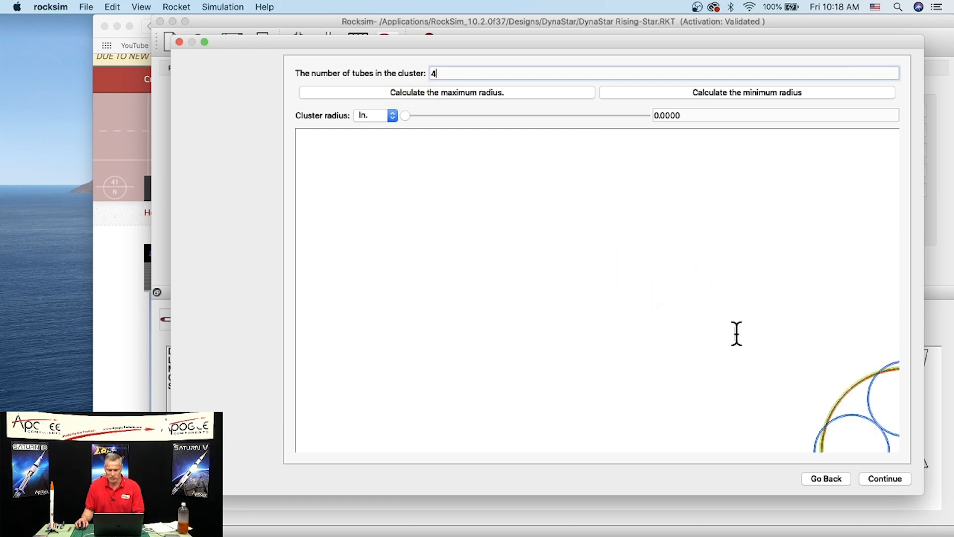
right_click(730, 233)
click(765, 254)
right_click(763, 256)
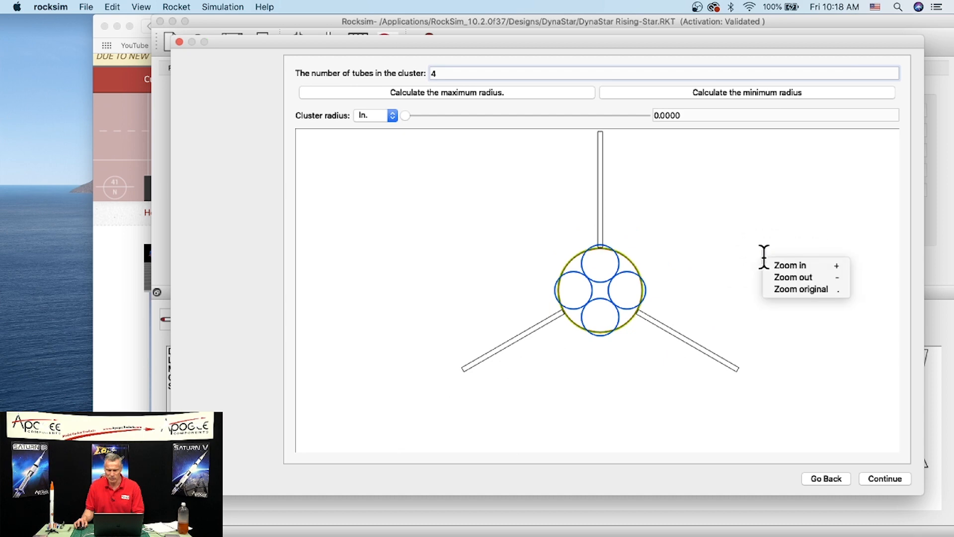
click(779, 265)
right_click(775, 253)
click(790, 260)
mouse_move(761, 278)
mouse_down()
mouse_move(525, 188)
mouse_move(539, 218)
mouse_up()
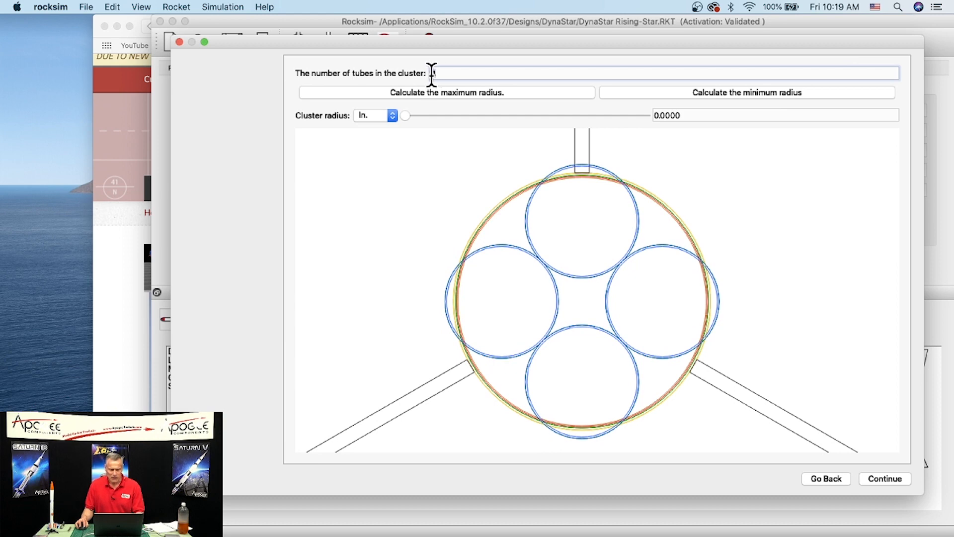
text(3)
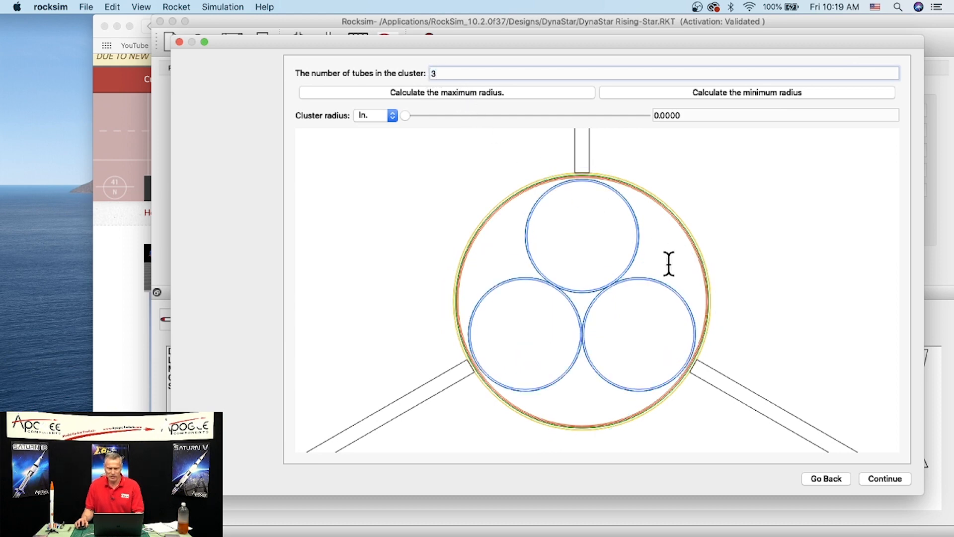
- Set the number of tubes in the cluster to 2
double_click(432, 73)
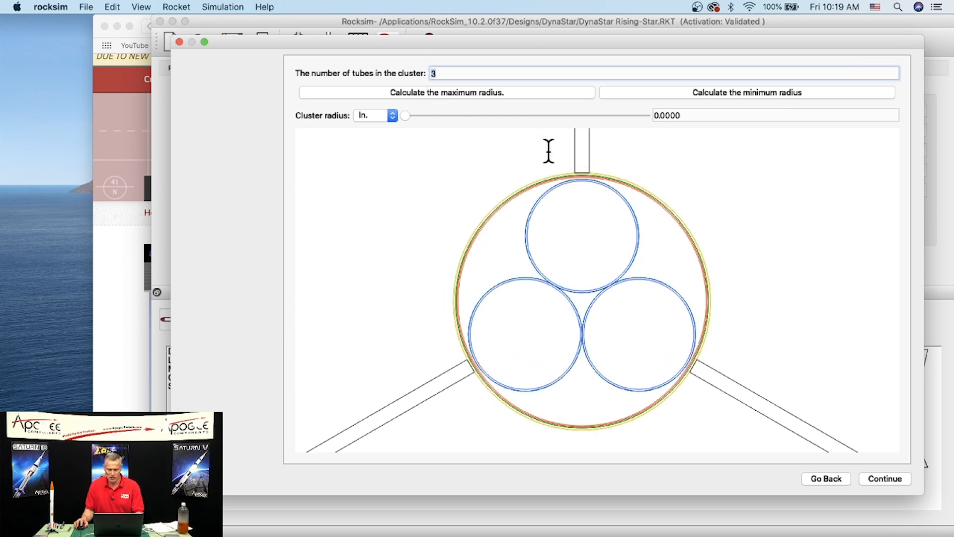
text(2)
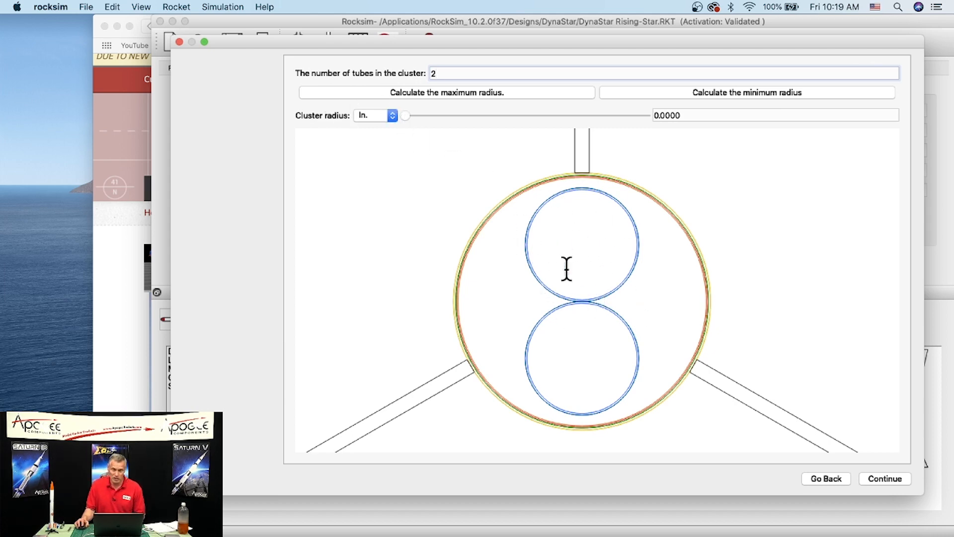
- Switch to Safari, examine the enlarged product photo of the 24mm Estes retainer, close it and return to RockSim
click(132, 261)
click(278, 341)
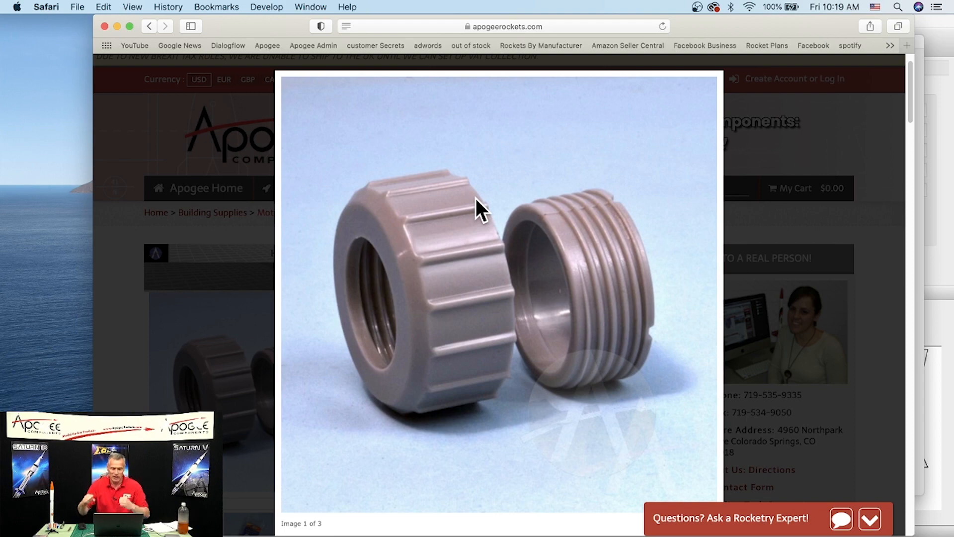
click(777, 226)
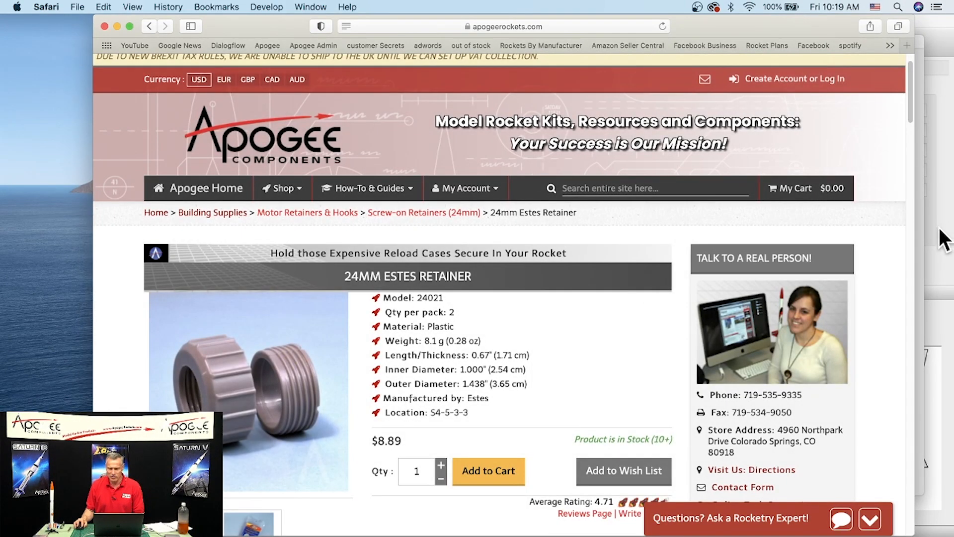
click(920, 231)
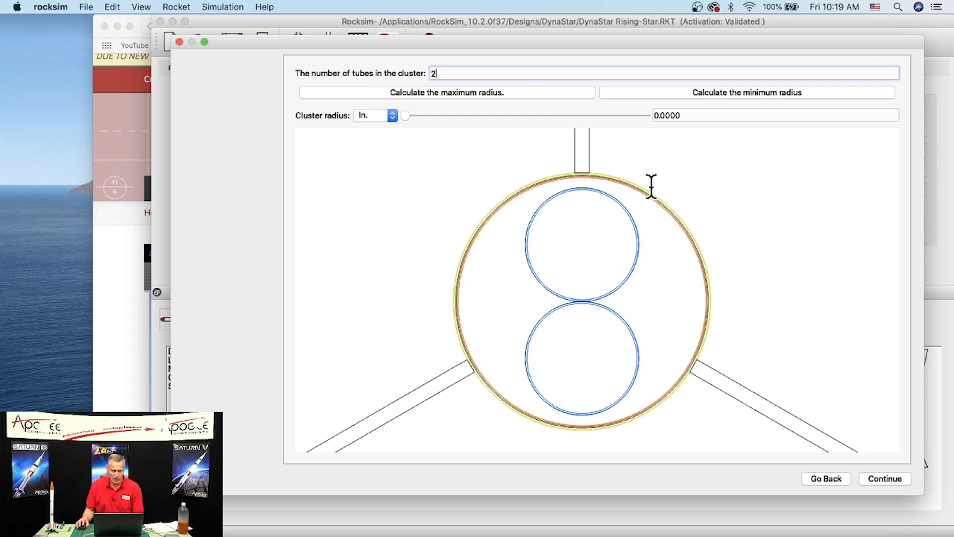
- Set the cluster radius to 0.53 in. to leave a gap between the tubes, and continue to the rotation settings
click(405, 117)
drag(405, 118, 410, 119)
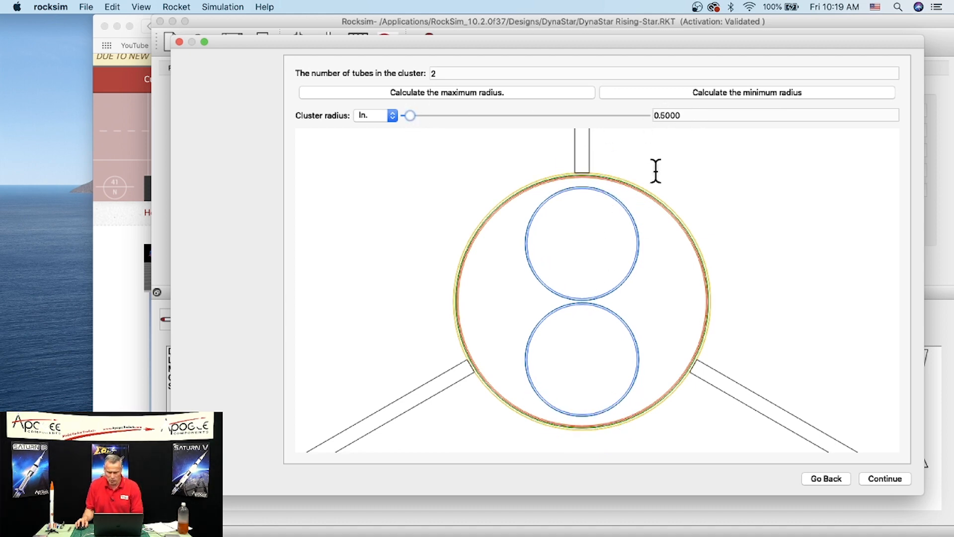
click(667, 115)
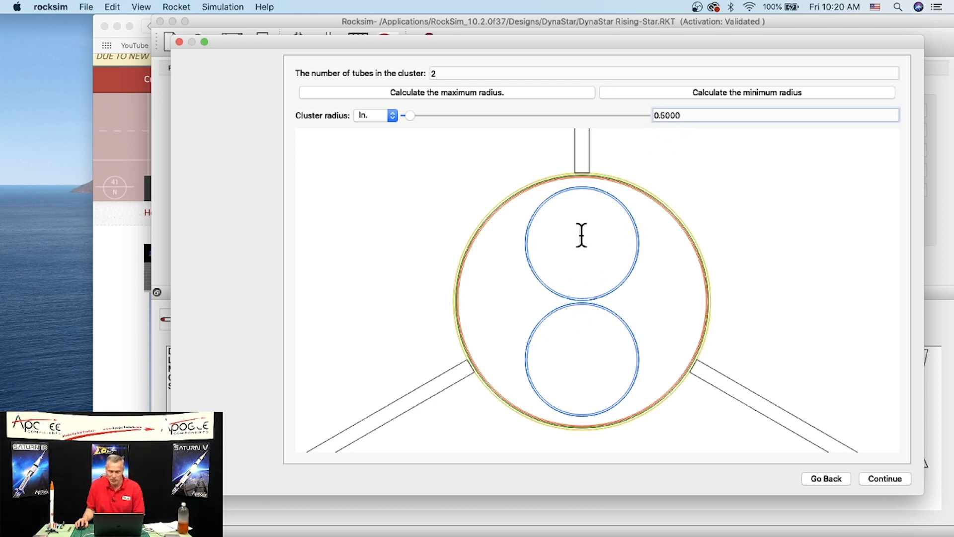
double_click(666, 115)
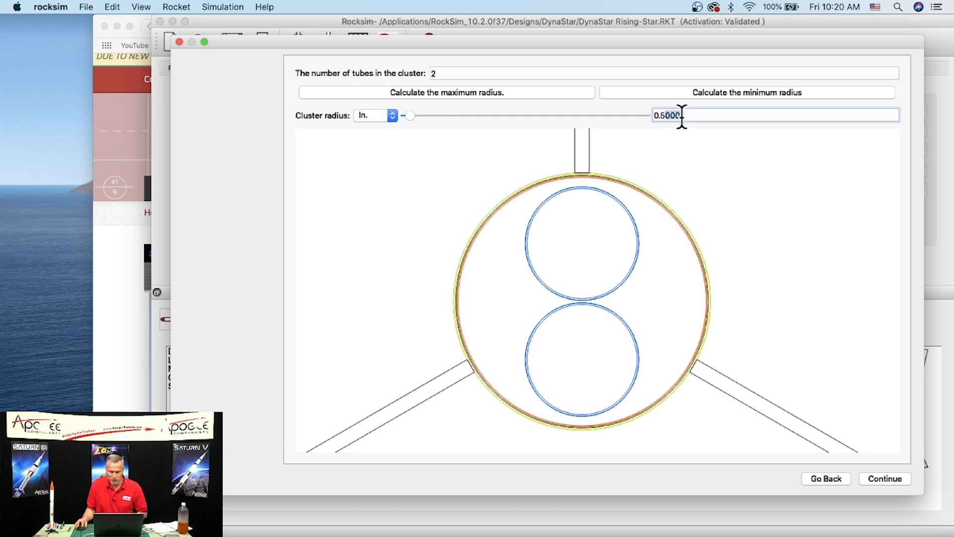
text(55)
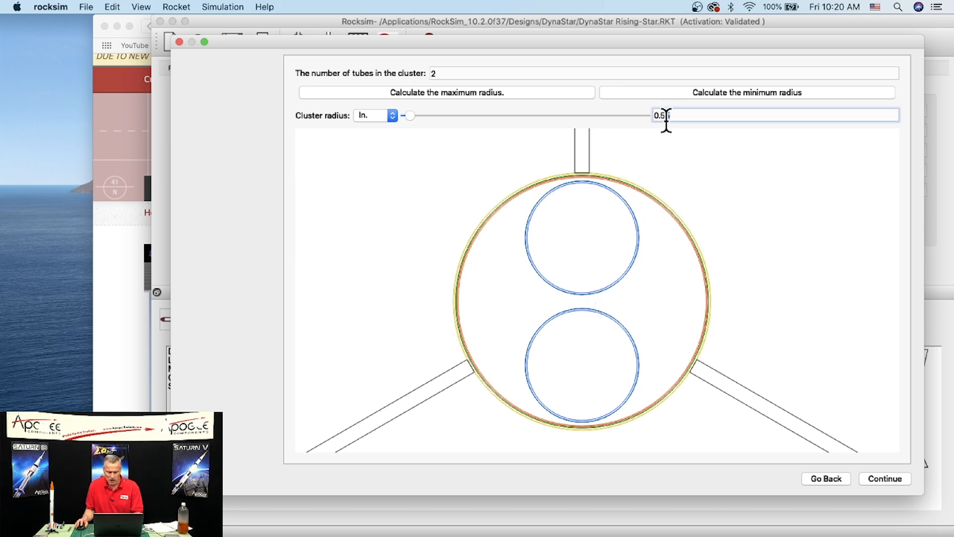
key(BackSpace)
text(3)
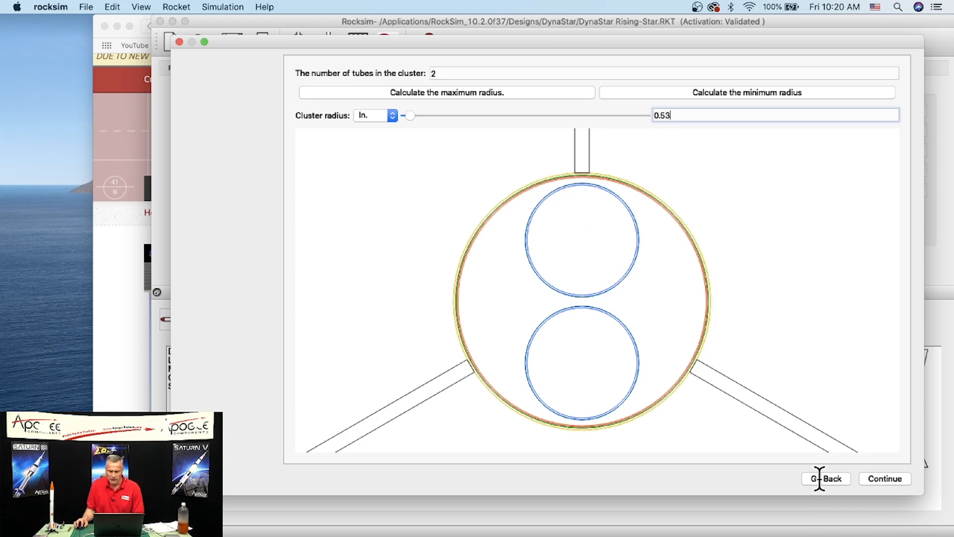
click(879, 478)
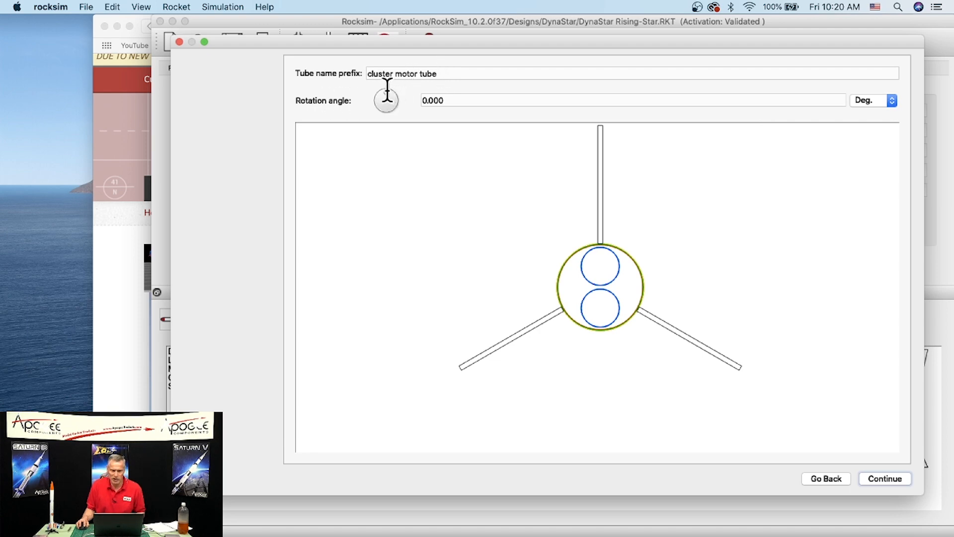
- Try several rotation angles for the two-tube cluster relative to the fins, ending at about 92 degrees
right_click(643, 249)
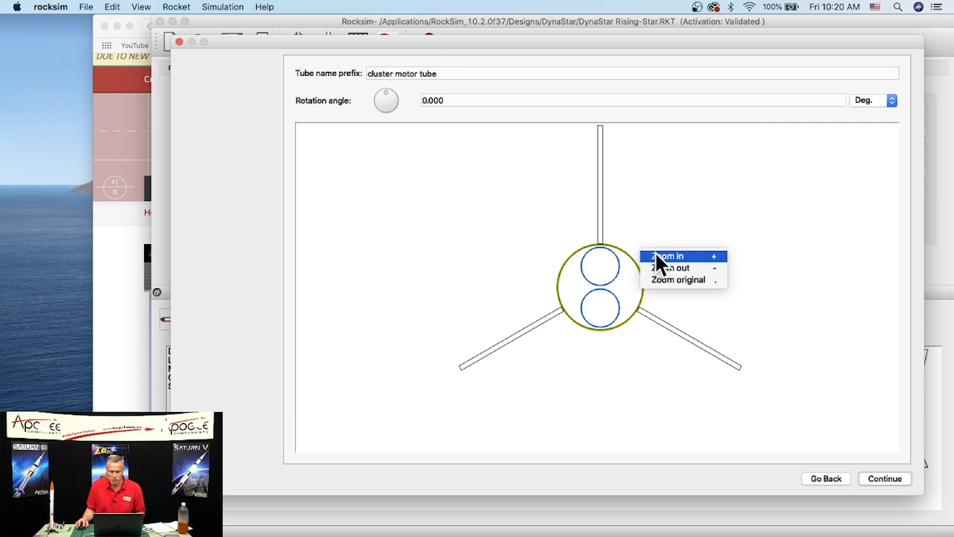
click(655, 252)
drag(707, 335, 498, 174)
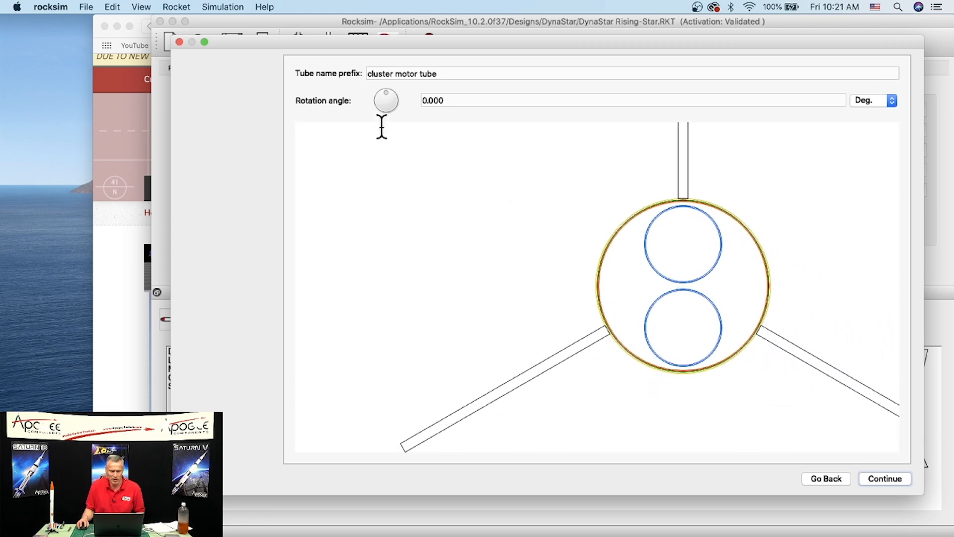
mouse_move(387, 89)
mouse_down()
mouse_move(399, 96)
mouse_move(389, 81)
mouse_up()
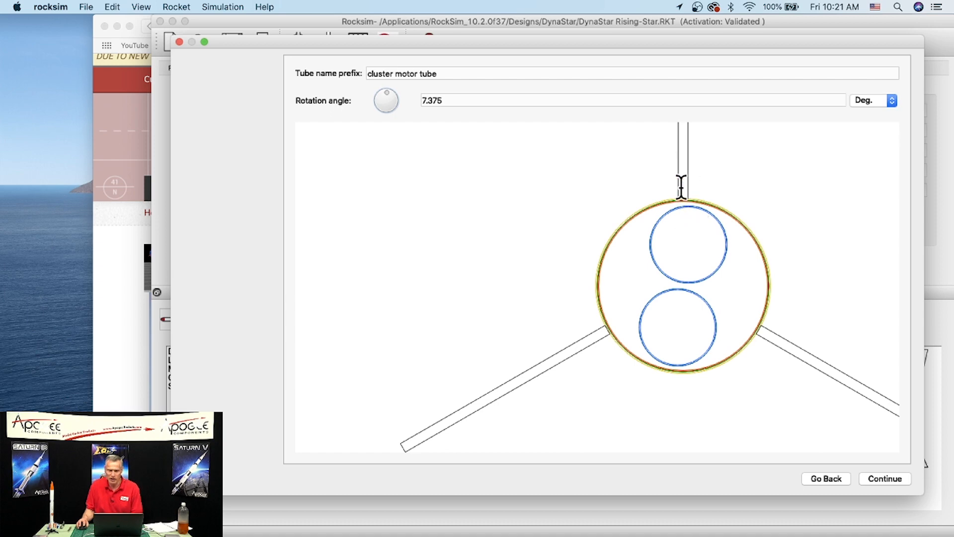
mouse_move(401, 94)
mouse_down()
mouse_move(390, 81)
mouse_move(386, 91)
mouse_up()
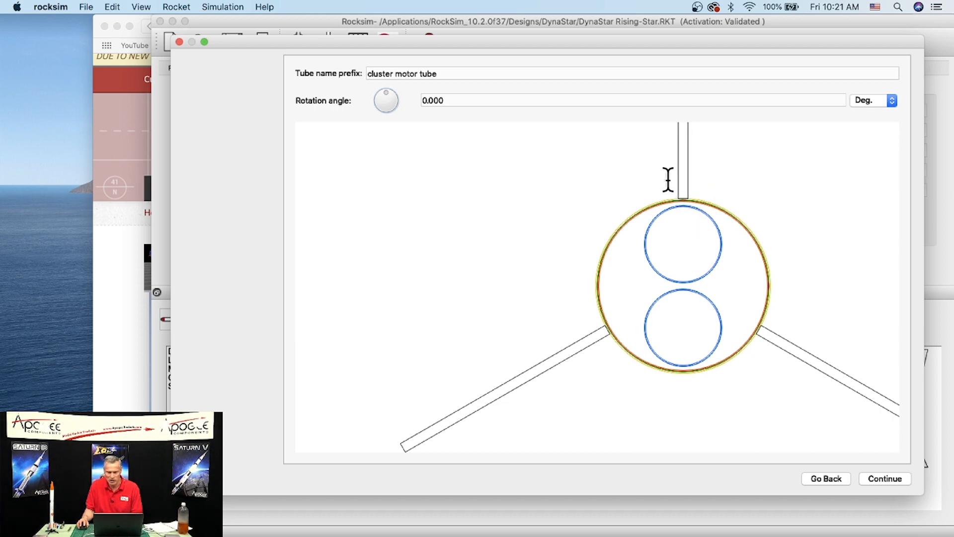
drag(387, 94, 399, 97)
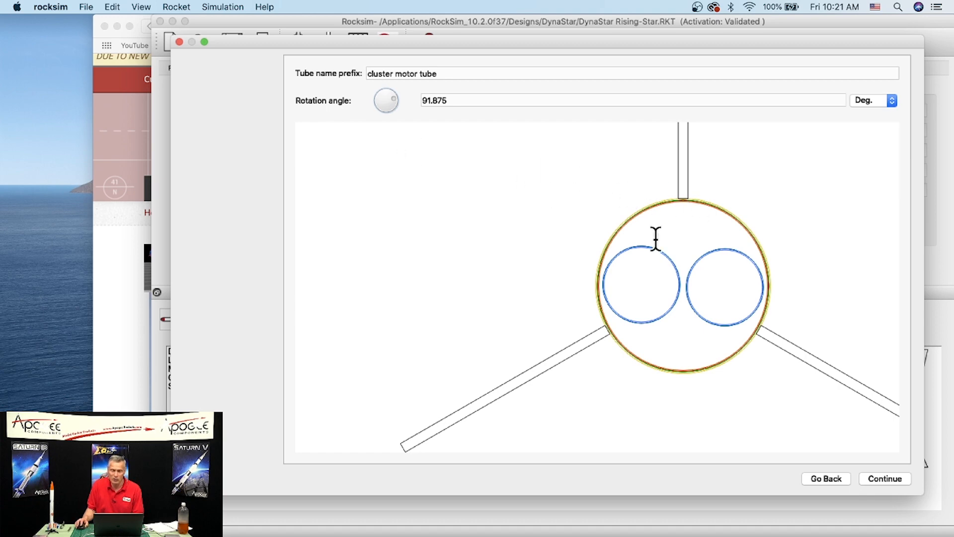
- Go back to the tube count, set the number of tubes in the cluster to 3, and continue to the rotation settings
click(826, 478)
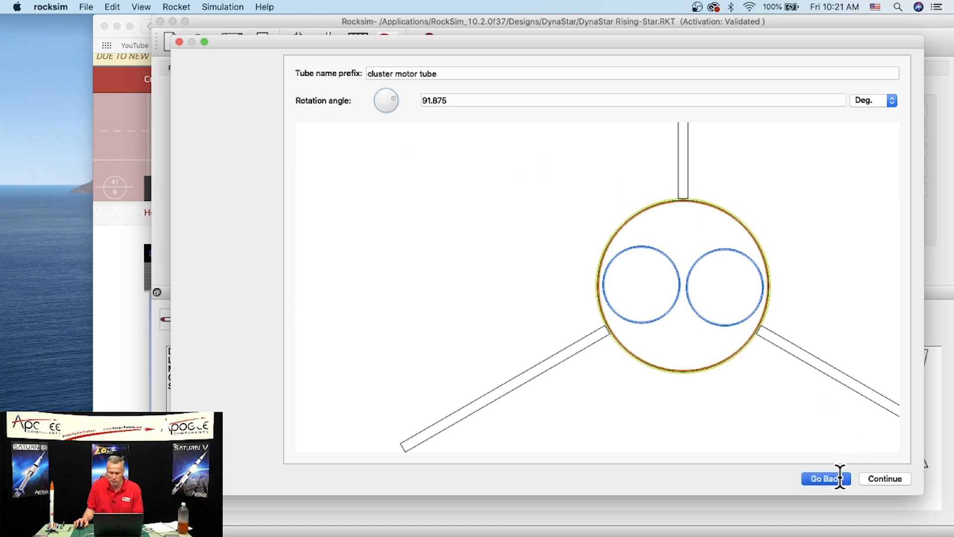
click(444, 73)
drag(444, 73, 395, 68)
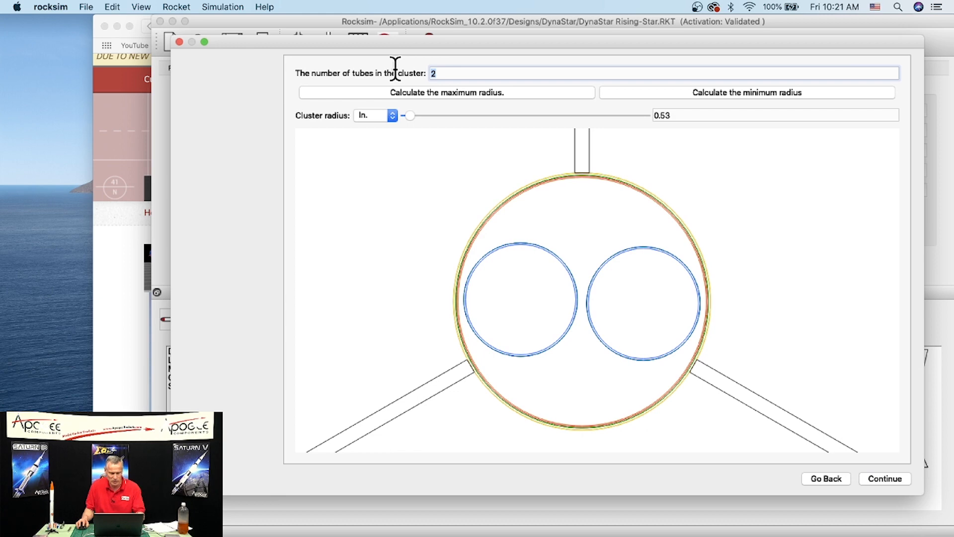
text(3)
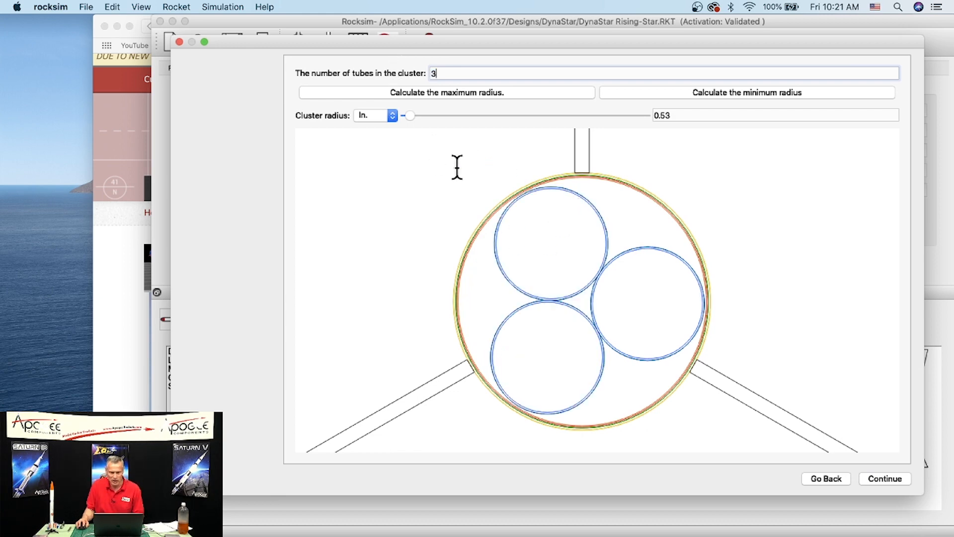
click(885, 478)
- Set the three-tube cluster's rotation angle to 60 degrees, complete the cluster wizard, and review the cluster motor tubes in the component tree
drag(390, 95, 396, 99)
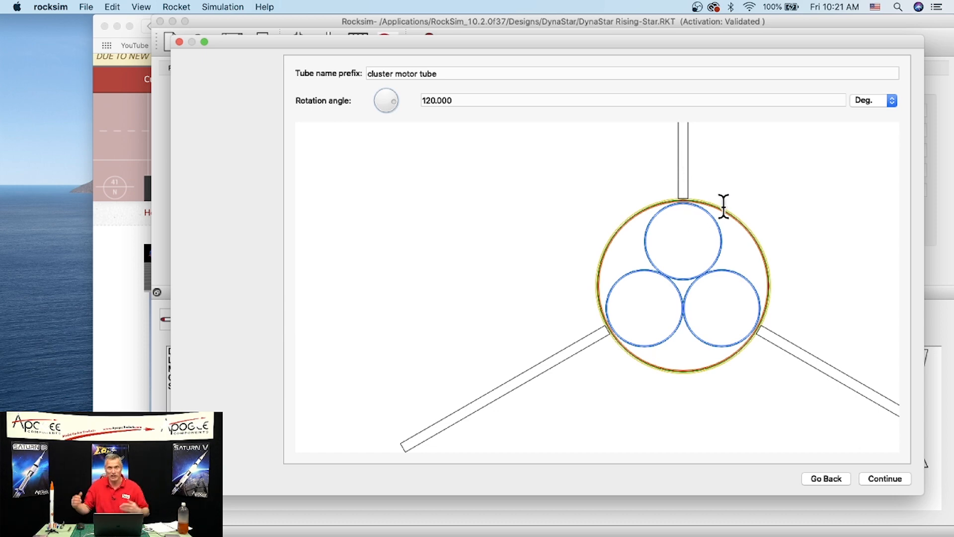
drag(393, 96, 481, 98)
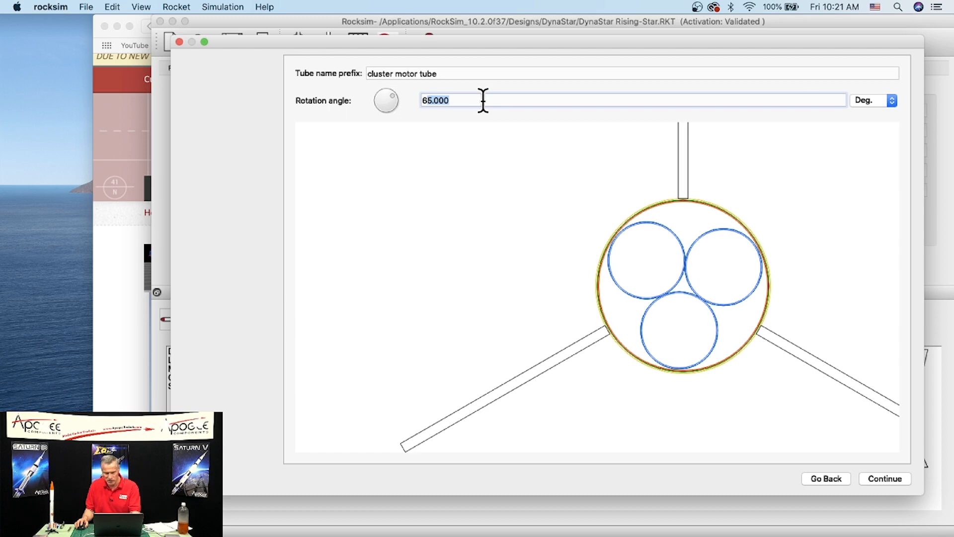
text(60)
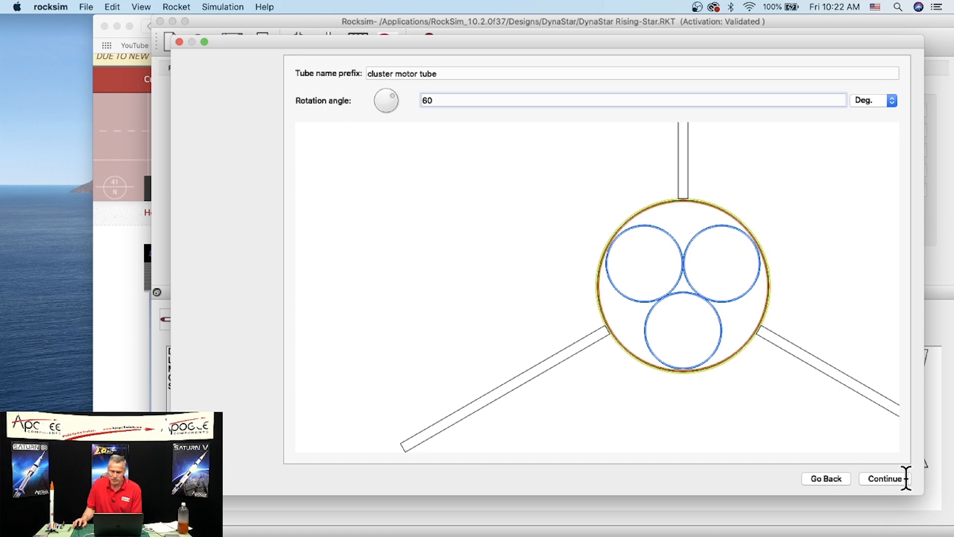
click(885, 478)
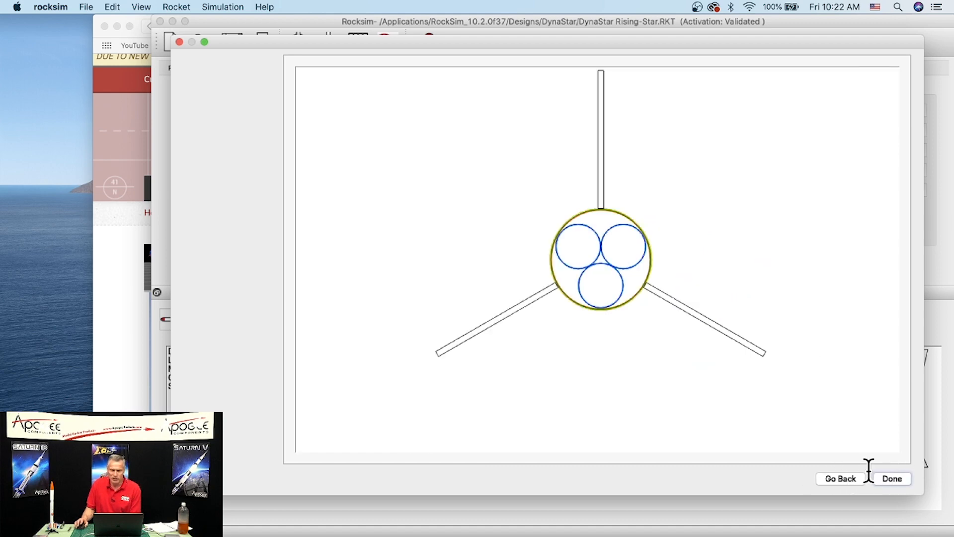
click(901, 478)
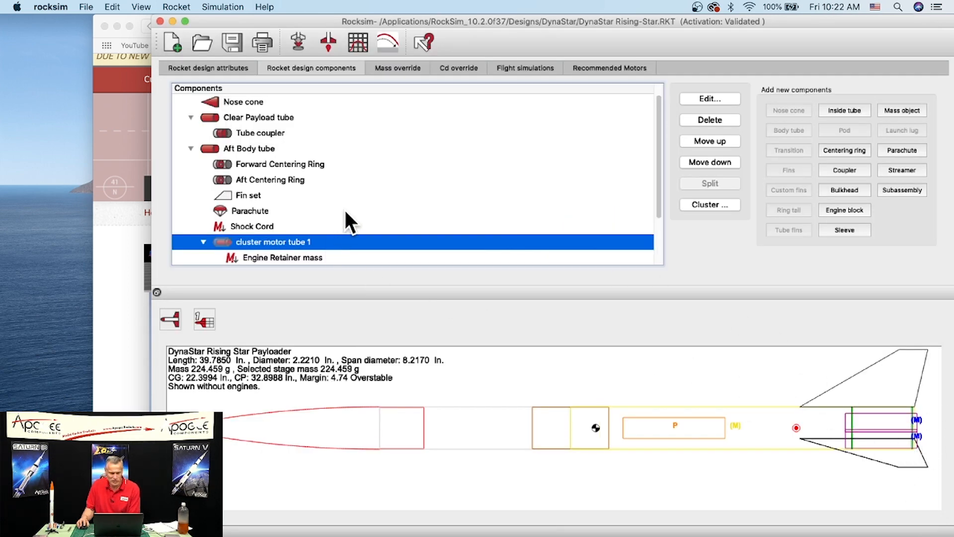
scroll(328, 215, down, 4)
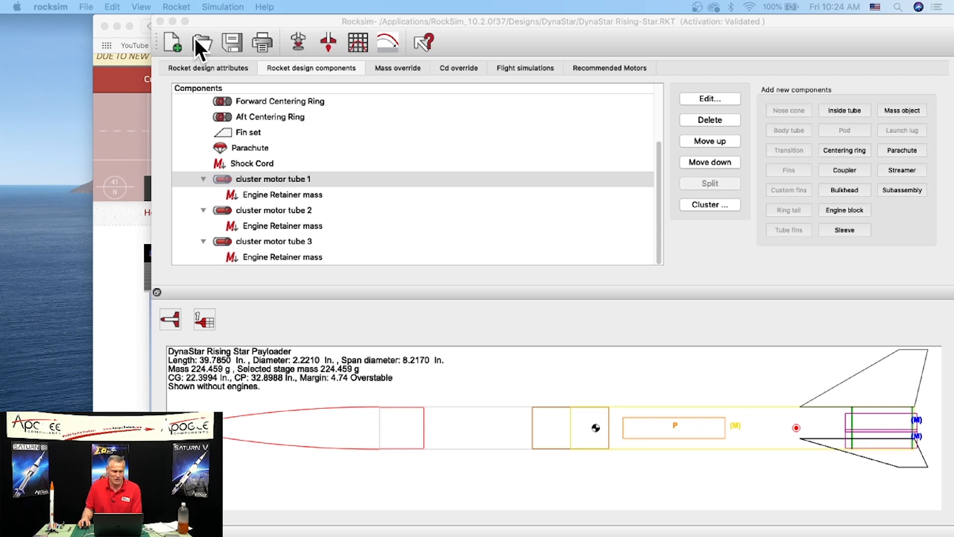
- Save the design as a new file named "DynaStar Rising-Star cluster" in the DynaStar folder
click(223, 23)
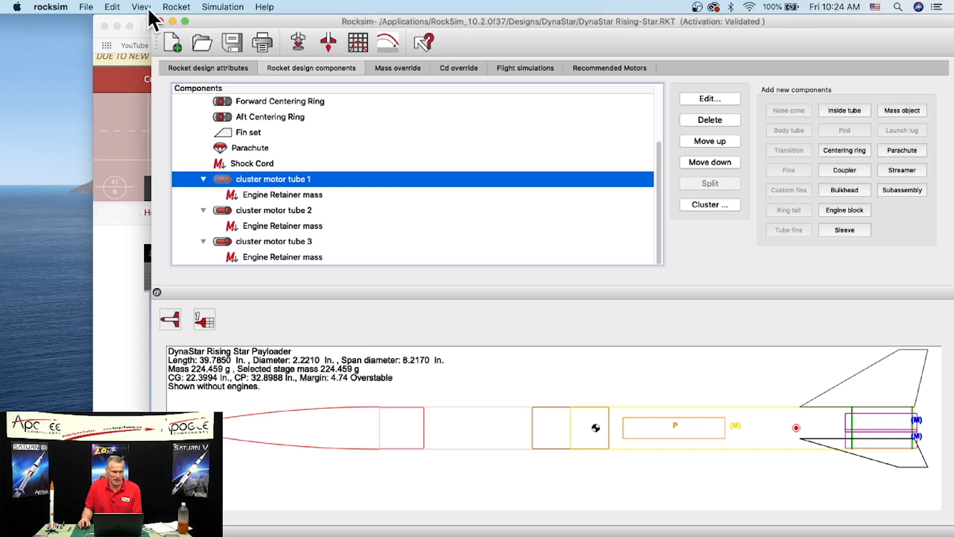
click(86, 7)
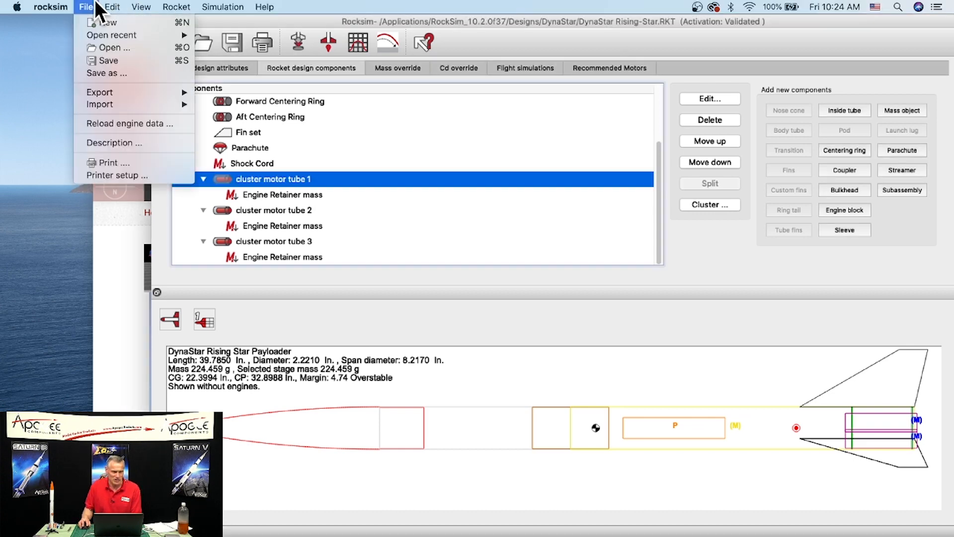
click(105, 73)
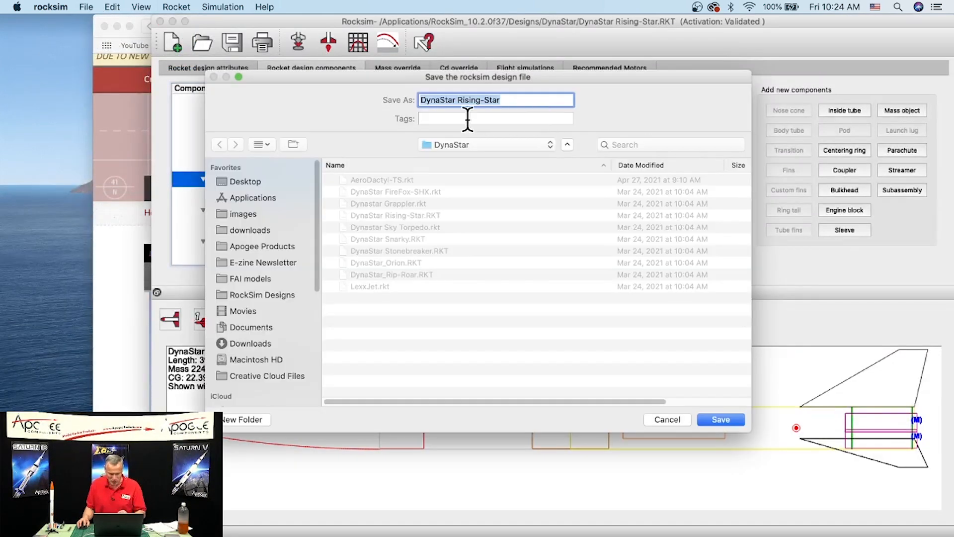
click(504, 99)
text(cluster)
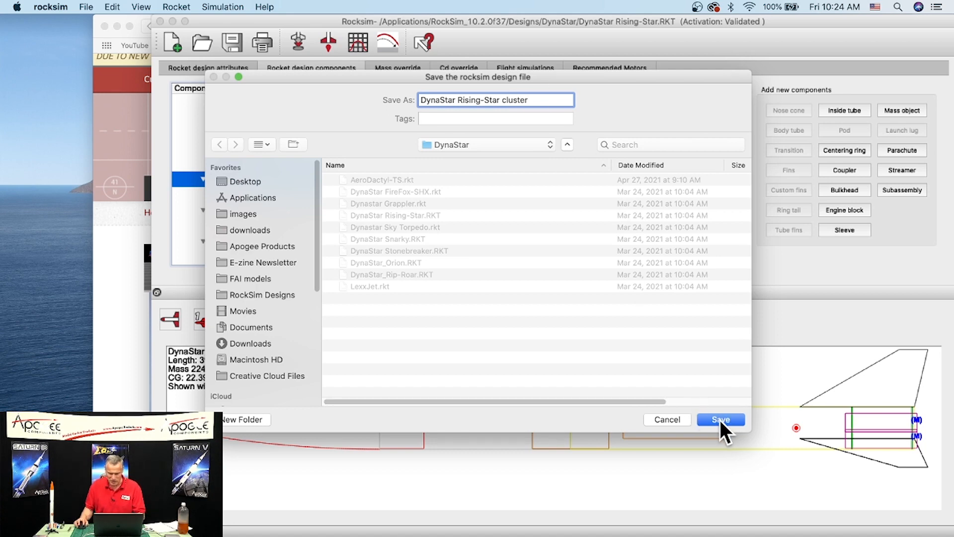
click(720, 419)
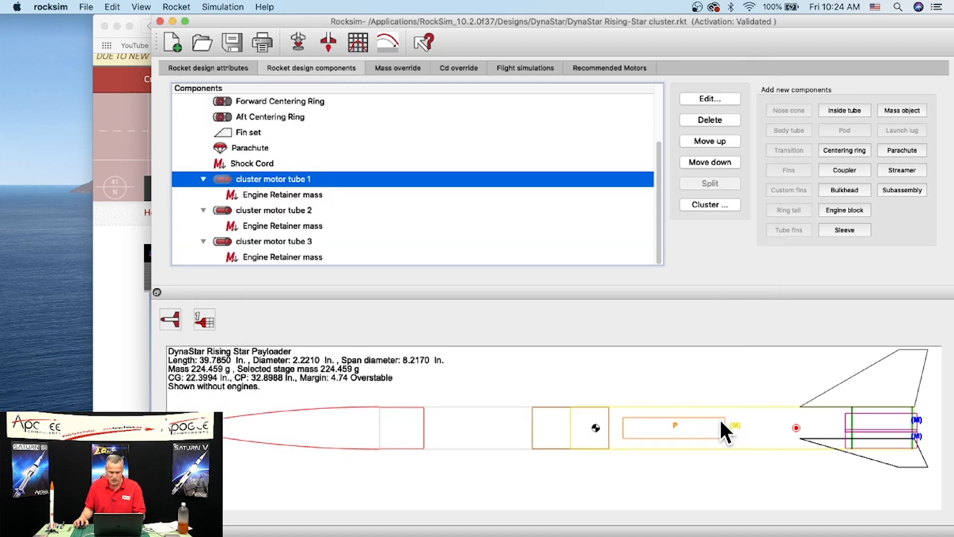
- Delete the existing D12-5 flight simulation from the cluster design
click(524, 69)
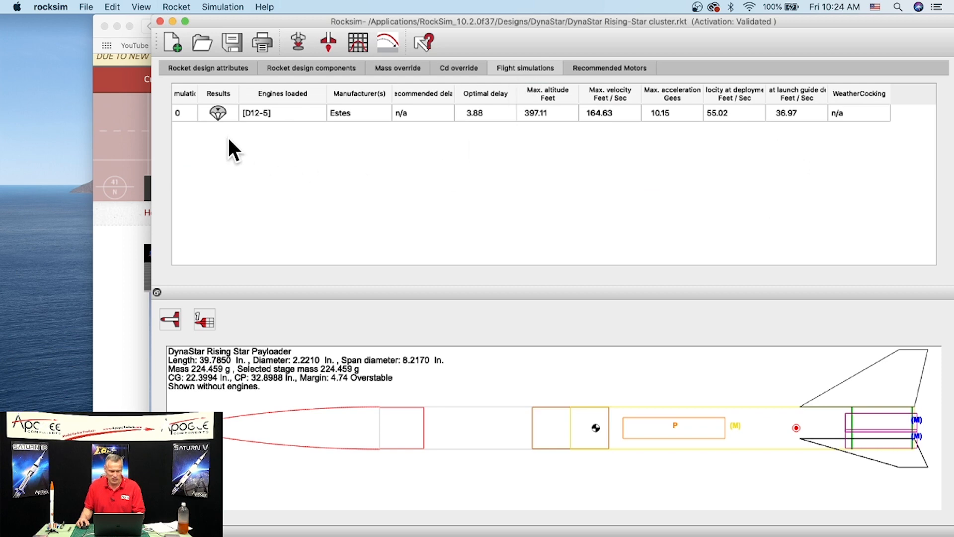
click(293, 110)
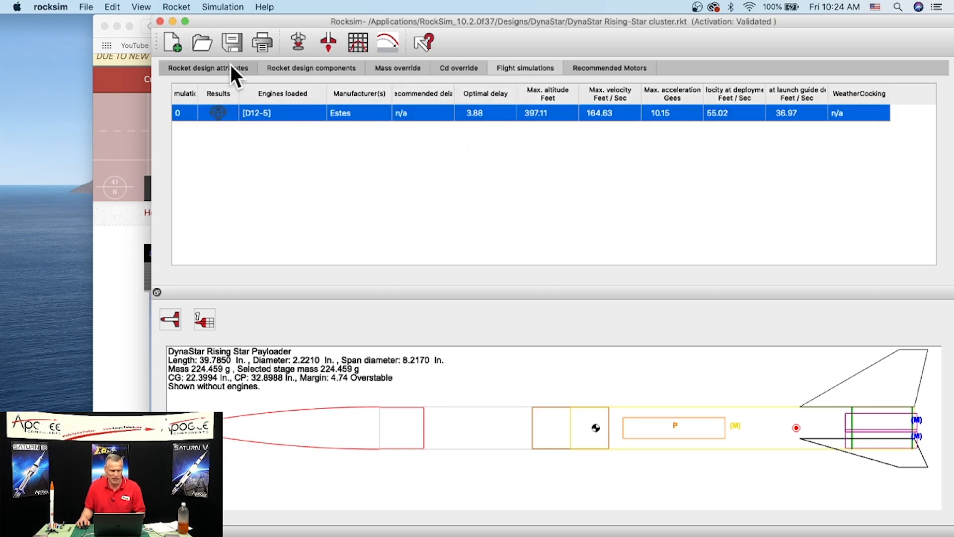
click(223, 7)
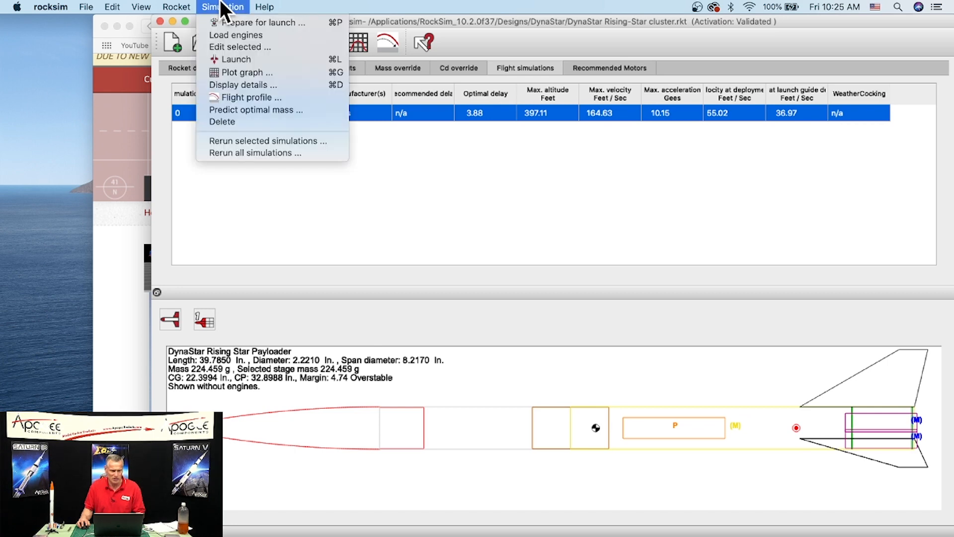
click(224, 121)
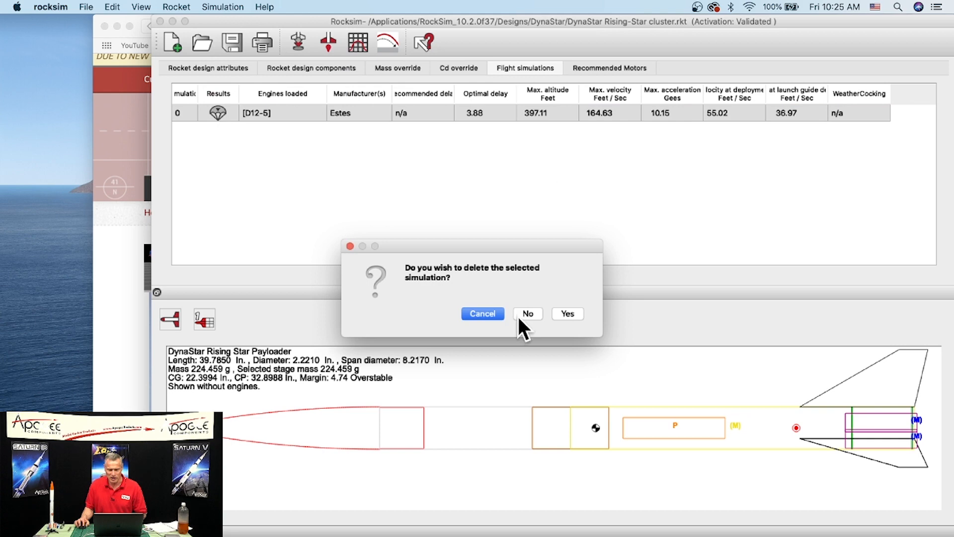
click(568, 313)
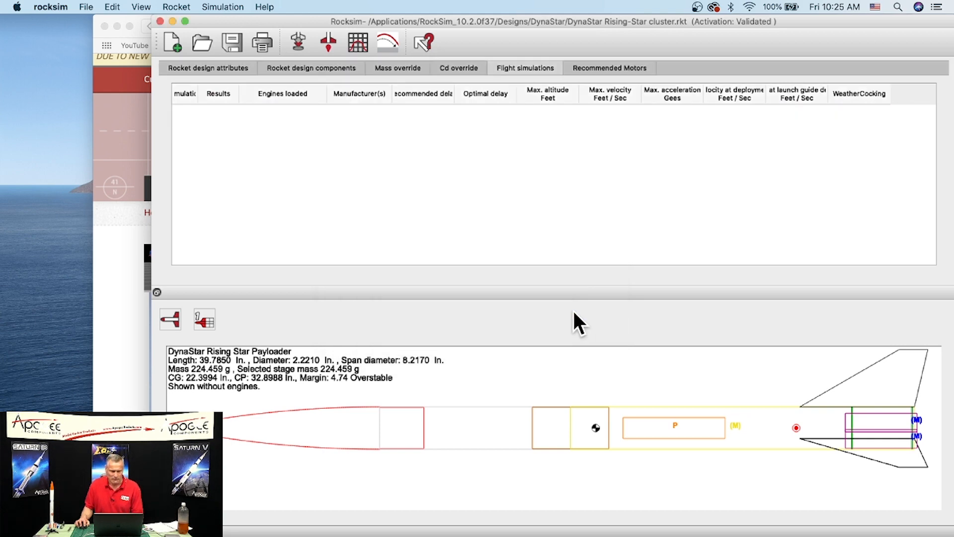
- Start preparing a new simulation, enlarge the aft view, and check which tube each of the three cluster mount rows represents
click(298, 44)
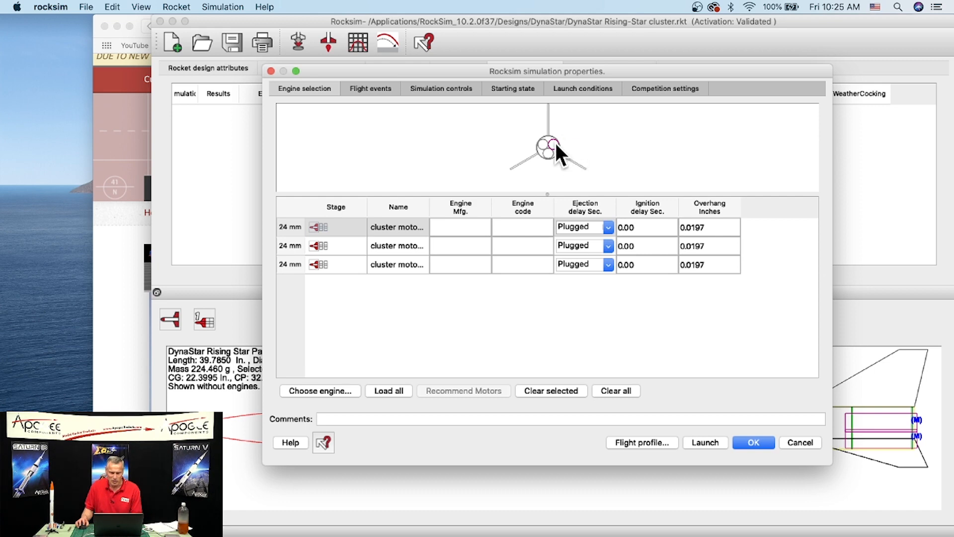
drag(548, 194, 543, 293)
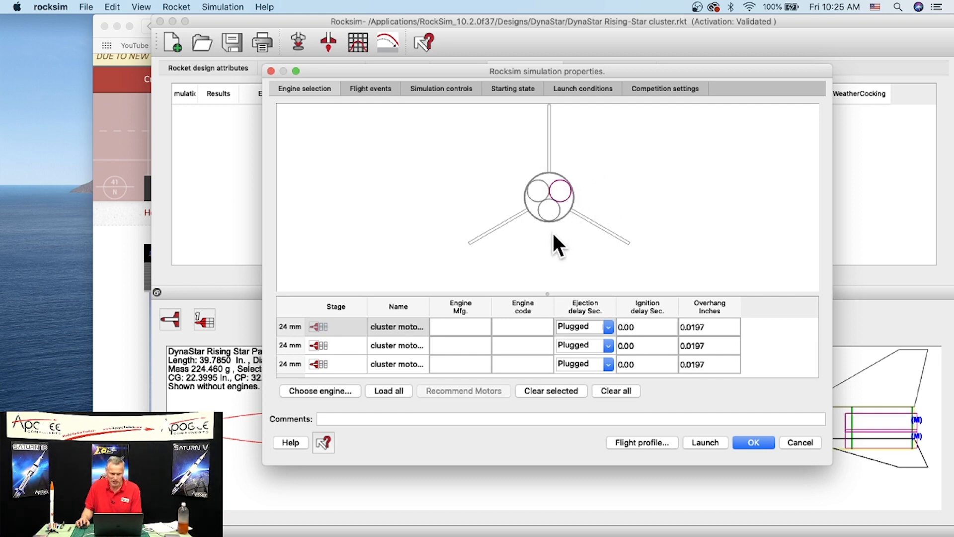
click(351, 328)
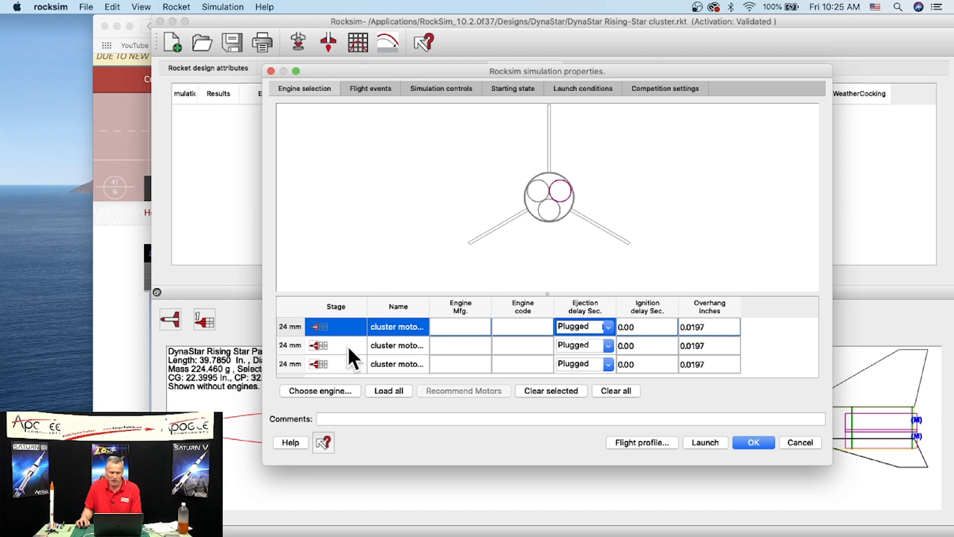
click(348, 346)
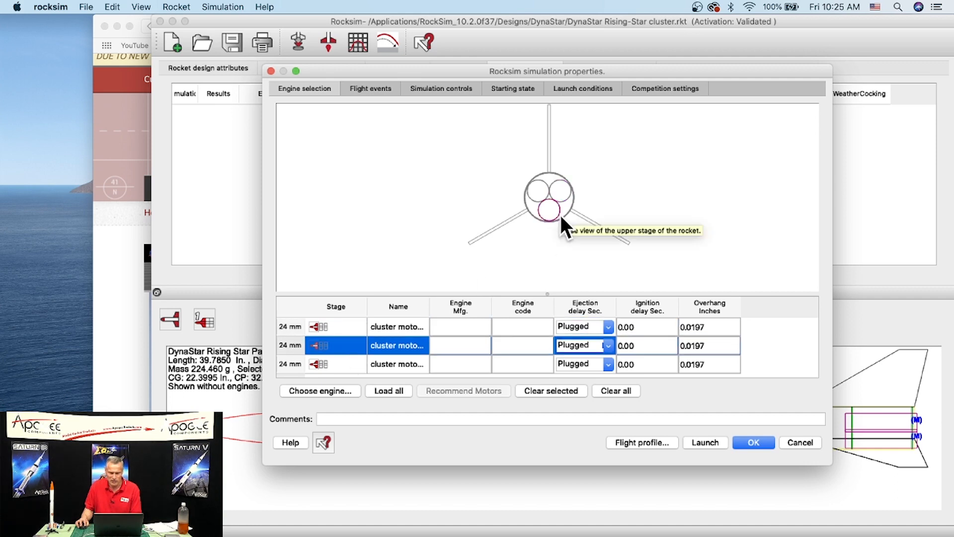
click(337, 363)
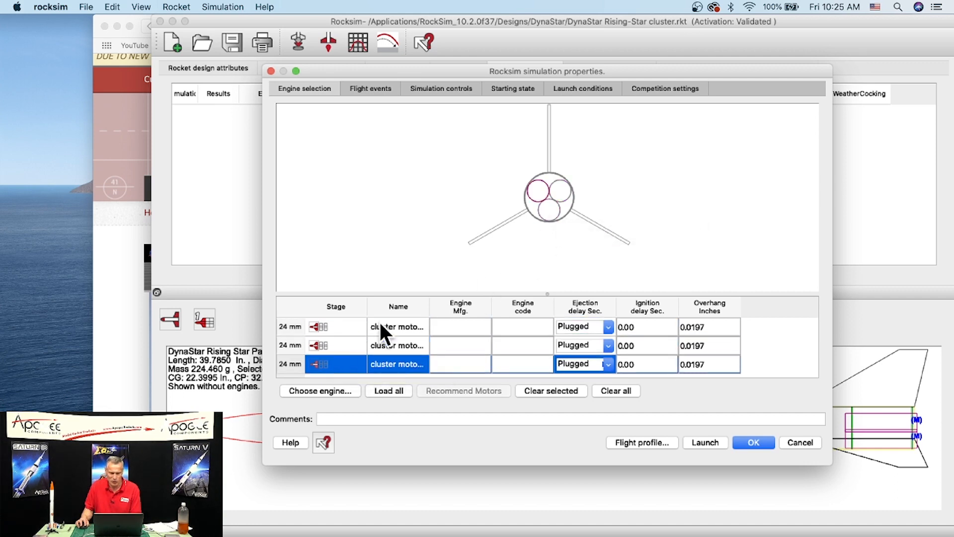
click(343, 328)
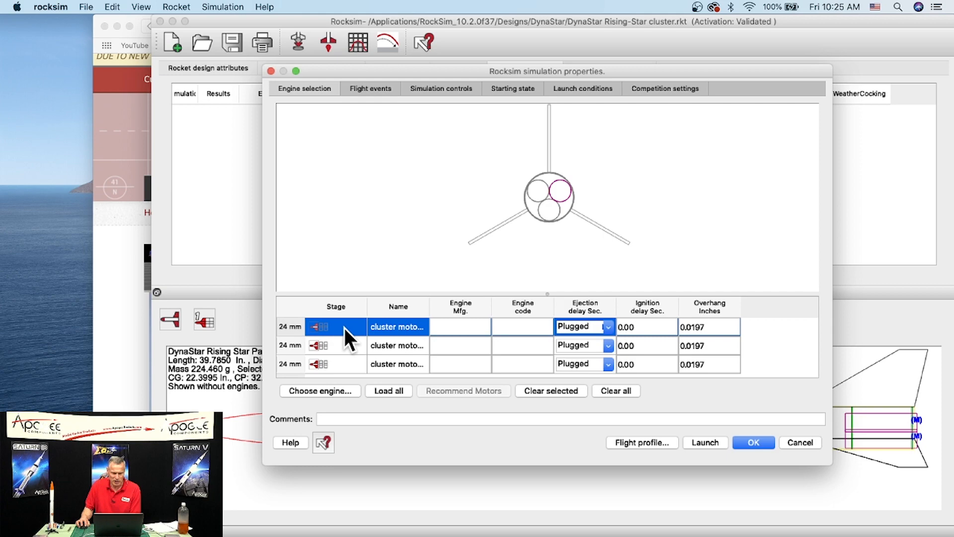
- Choose the Aerotech E15W engine with a 7-second ejection delay for the first cluster tube
double_click(344, 327)
drag(415, 82, 495, 78)
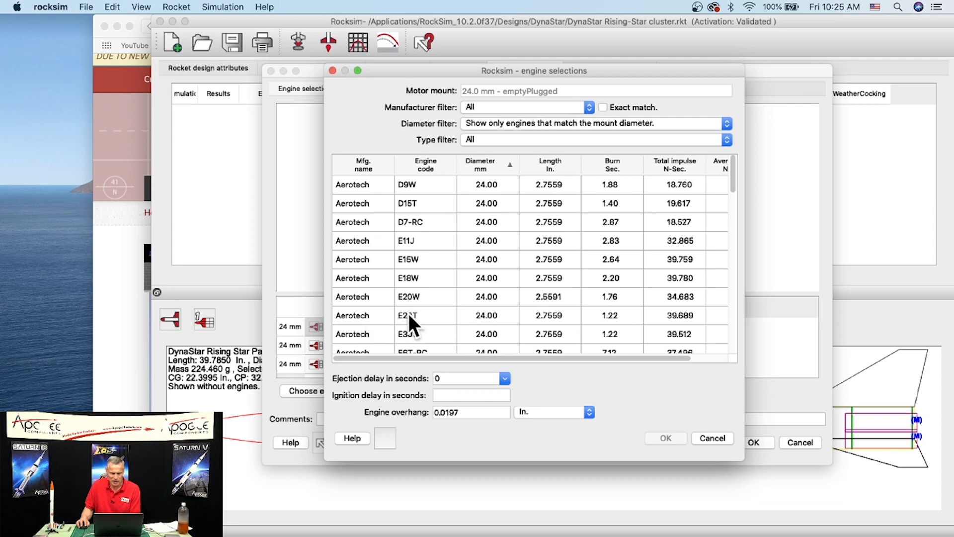
click(407, 258)
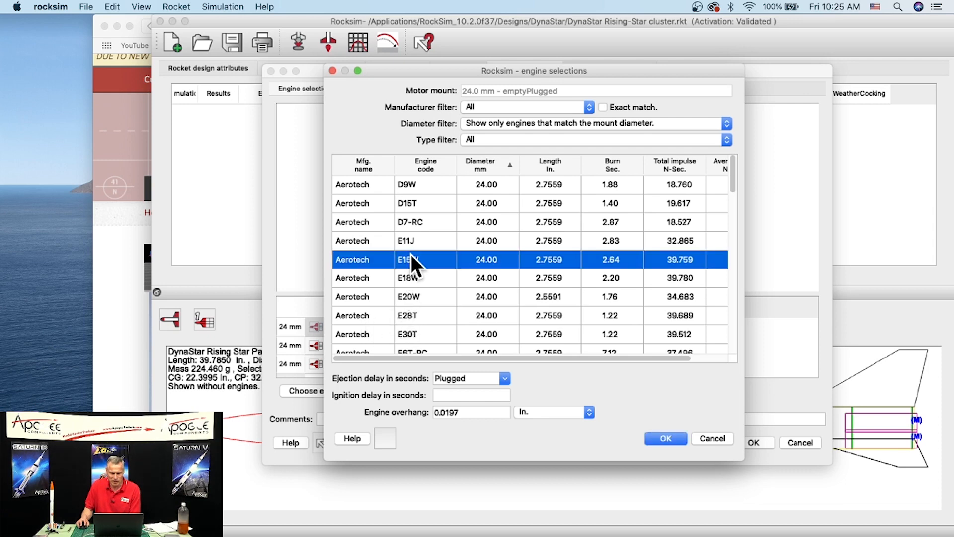
click(504, 377)
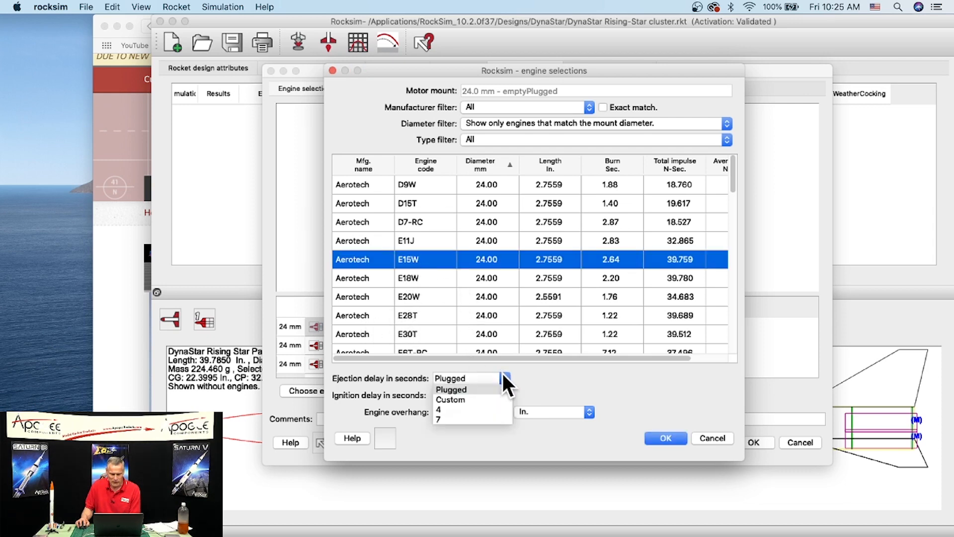
click(450, 418)
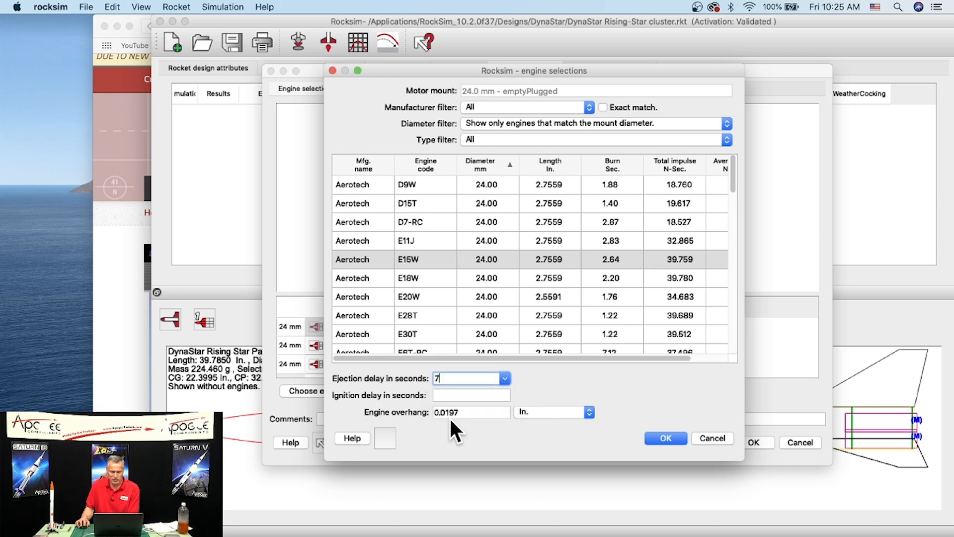
- Set the engine overhang to 0.5 in, load the same engine into all cluster tubes, and accept the engine selection
click(443, 414)
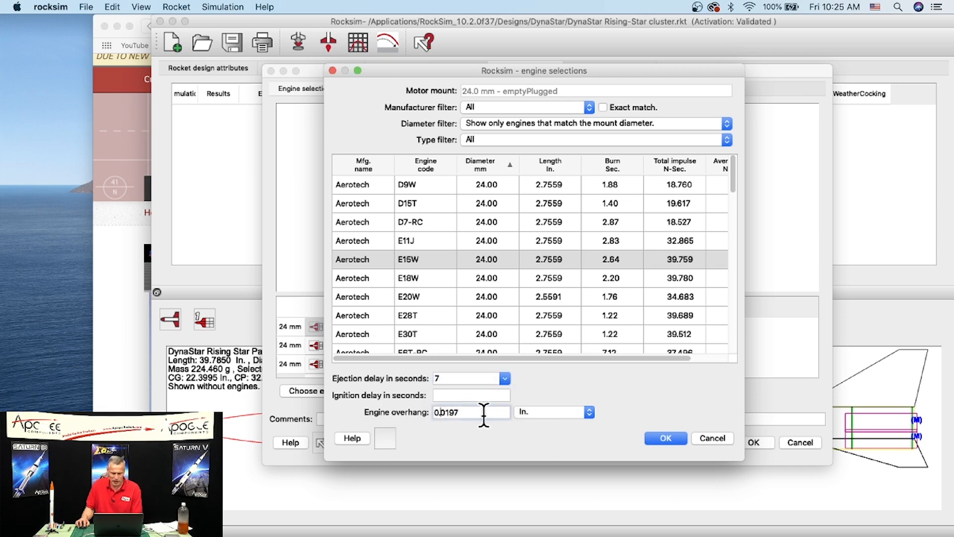
drag(478, 411, 411, 401)
text(.5)
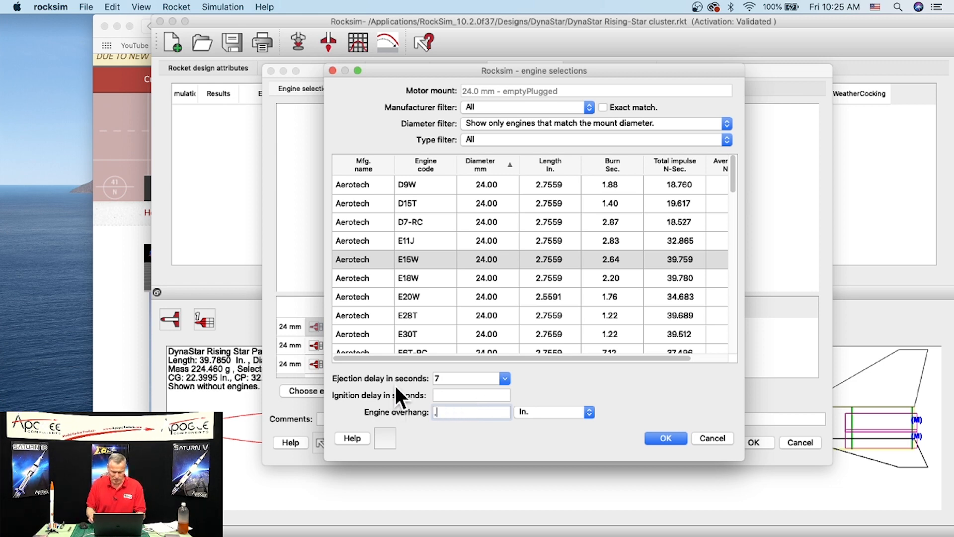
key(Tab)
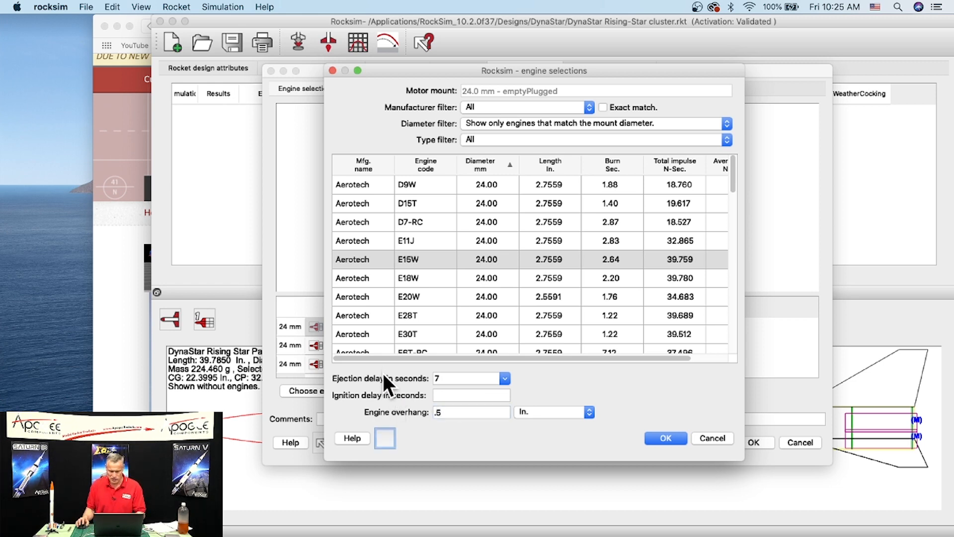
click(669, 437)
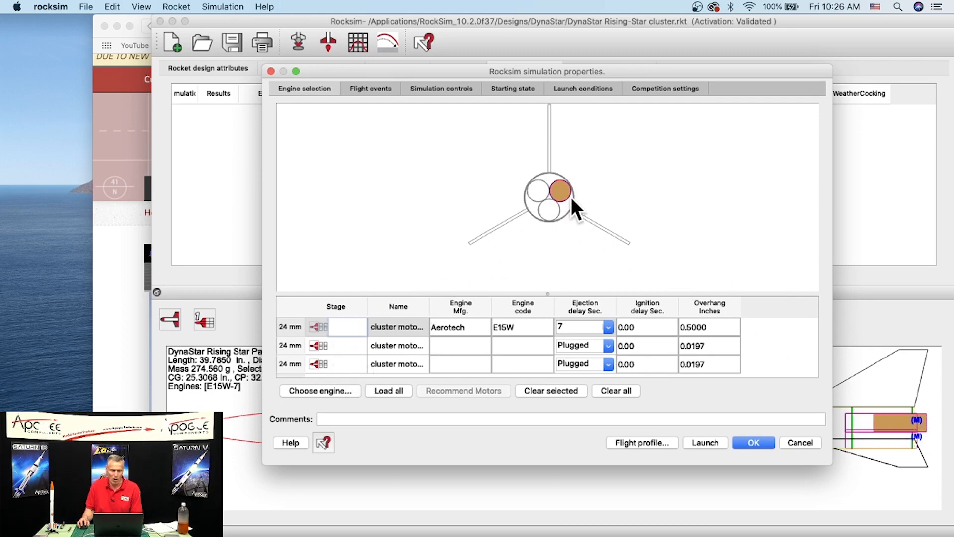
click(387, 390)
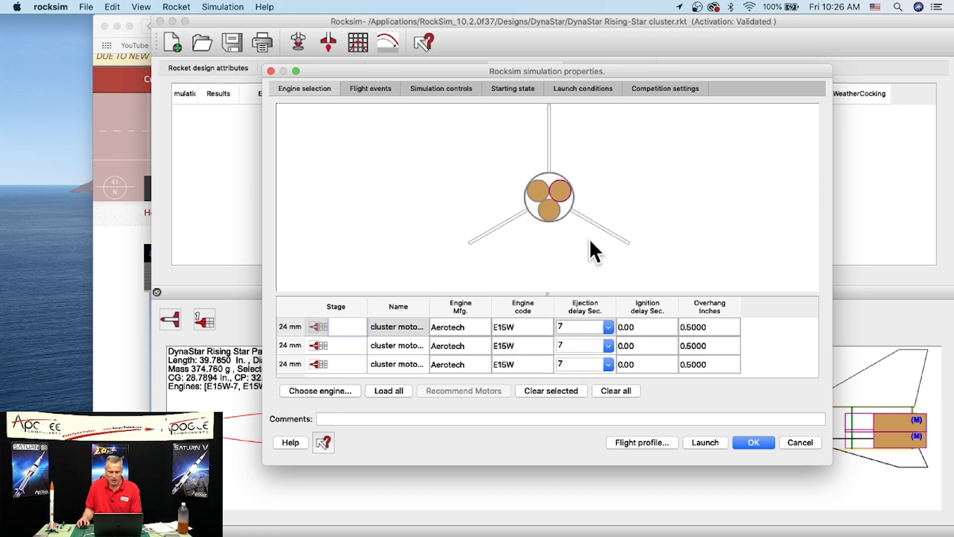
click(753, 442)
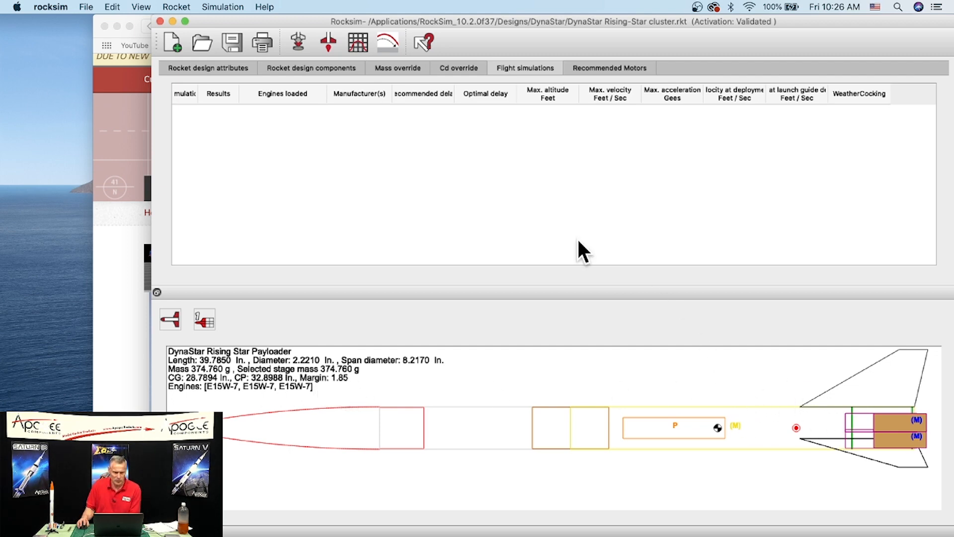
- Reopen the simulation setup, review the flight events and simulation controls, and set the launch guide length to 60 in
click(296, 41)
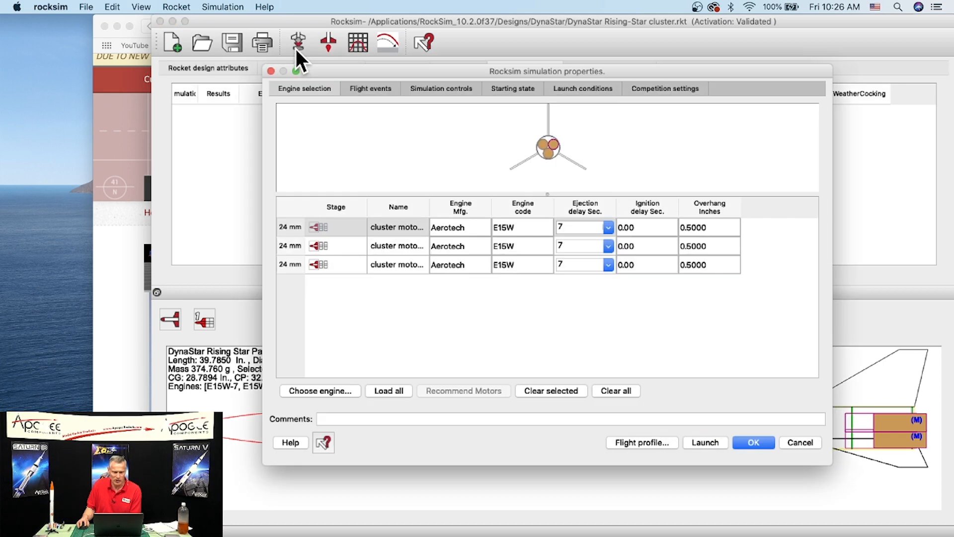
click(378, 91)
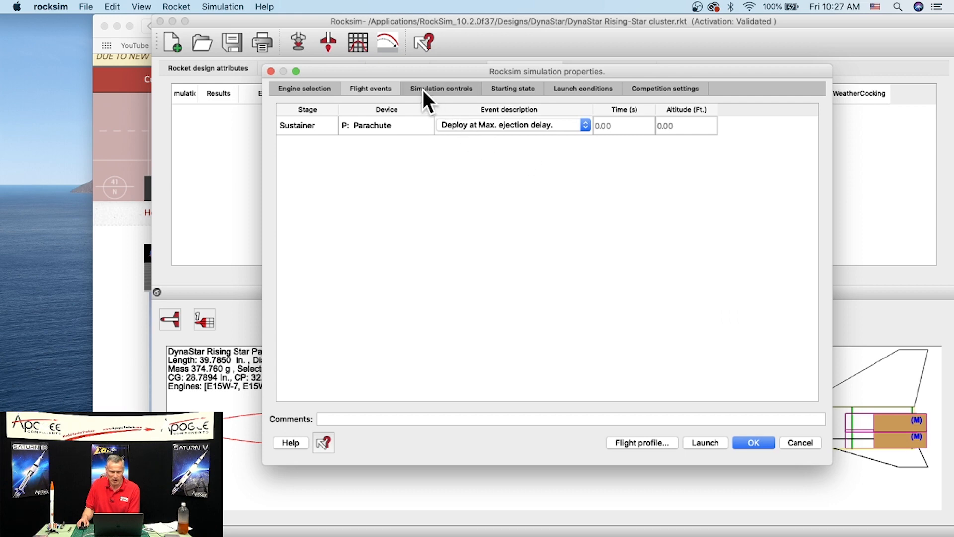
click(454, 88)
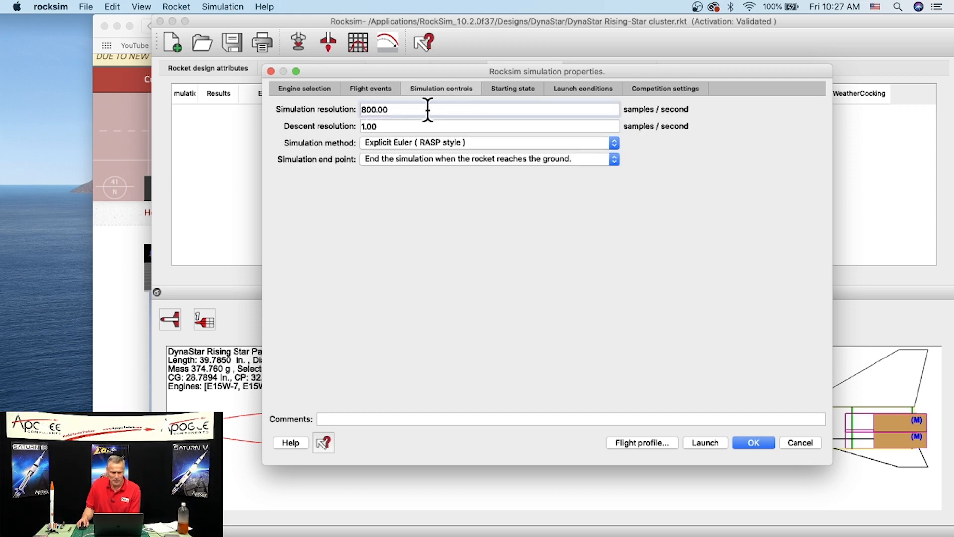
click(512, 90)
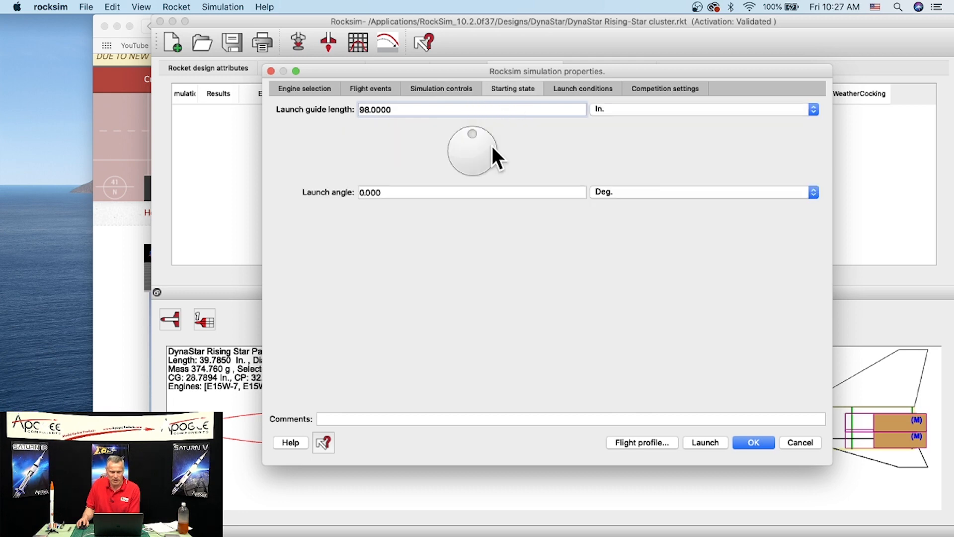
drag(370, 108, 355, 106)
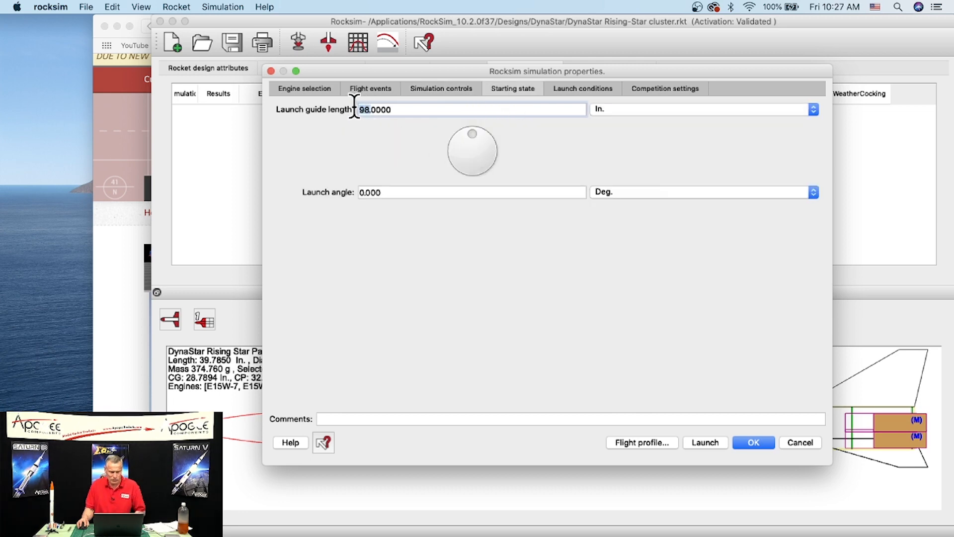
text(60)
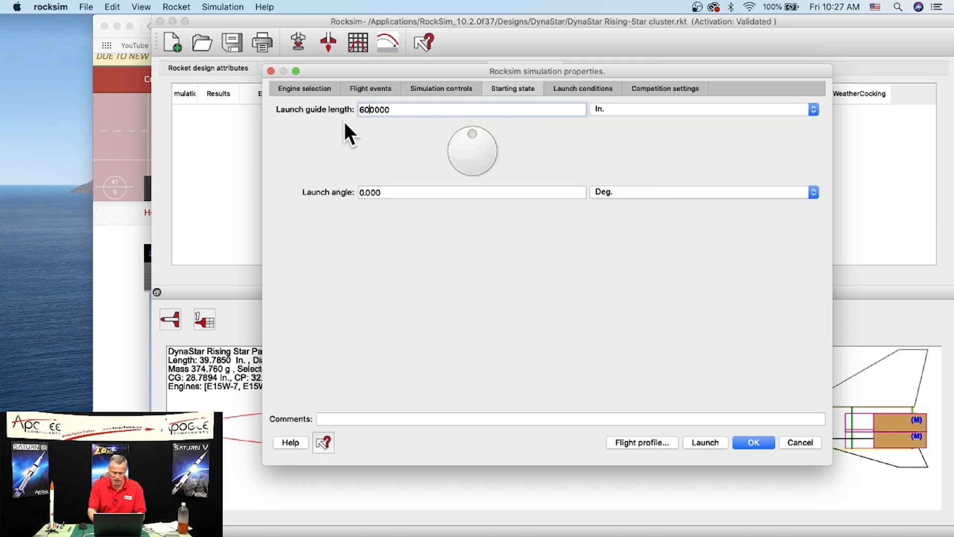
text(.)
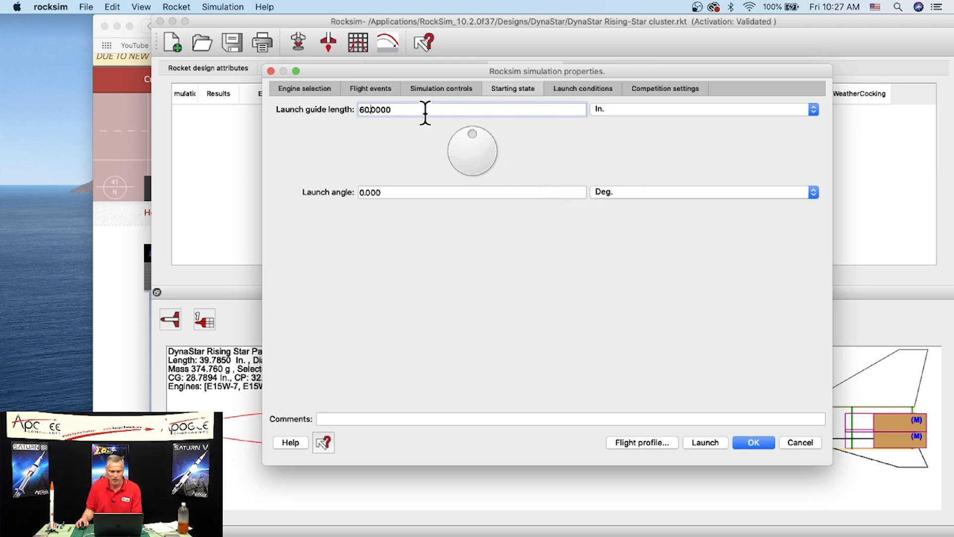
- Check the launch conditions, run the simulation to its 2D flight profile, and play the flight animation
click(585, 86)
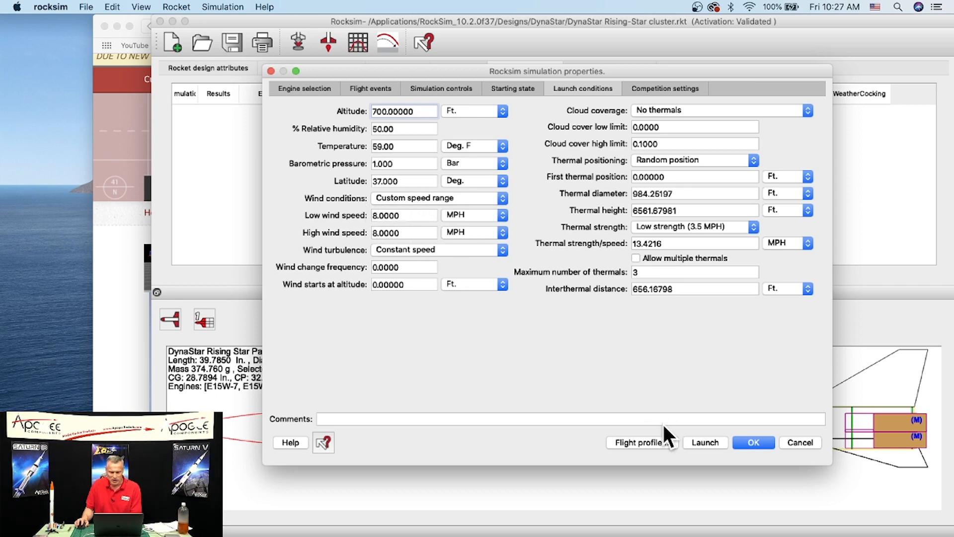
click(640, 441)
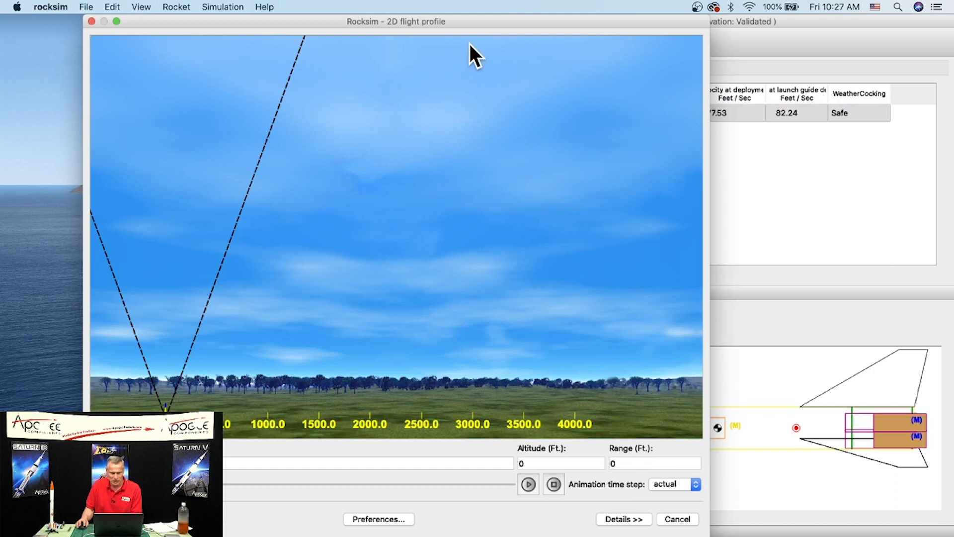
drag(468, 21, 667, 24)
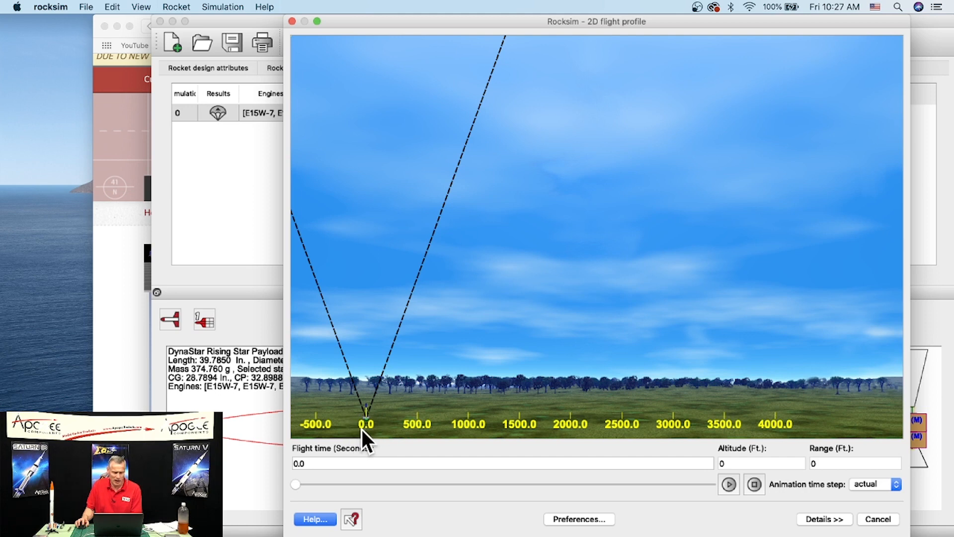
click(729, 482)
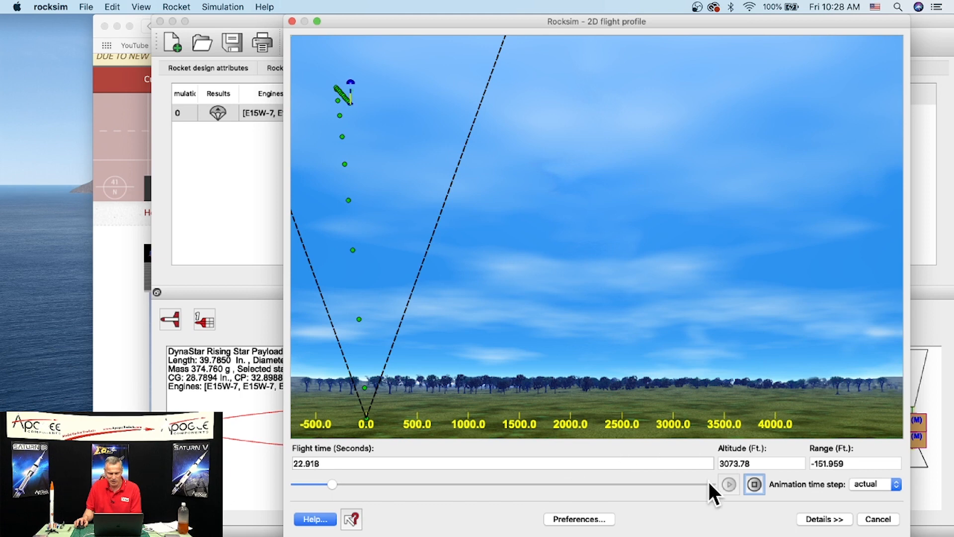
- Scrub through the 2D flight animation to examine landing, parachute deployment and descent, then close the flight profile
click(333, 484)
drag(337, 482, 718, 495)
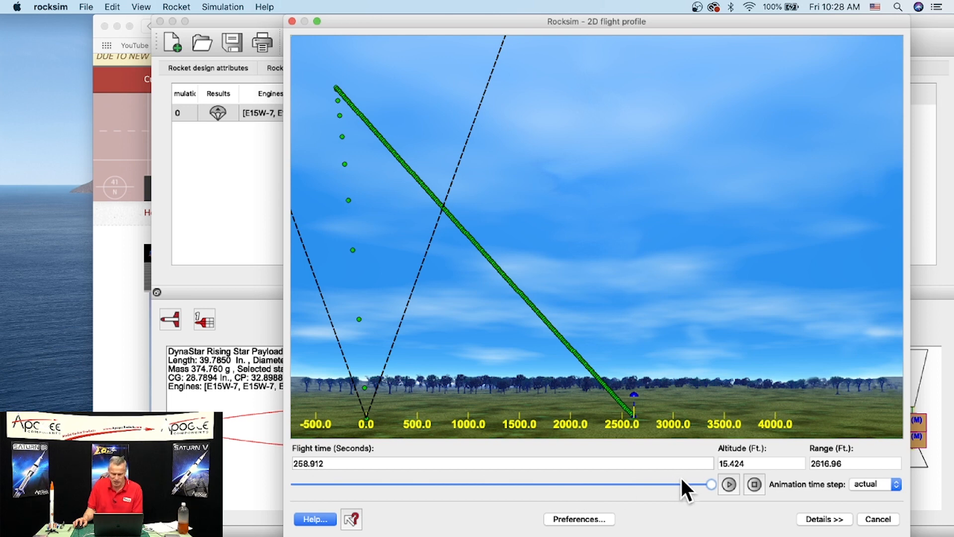
drag(707, 482, 311, 446)
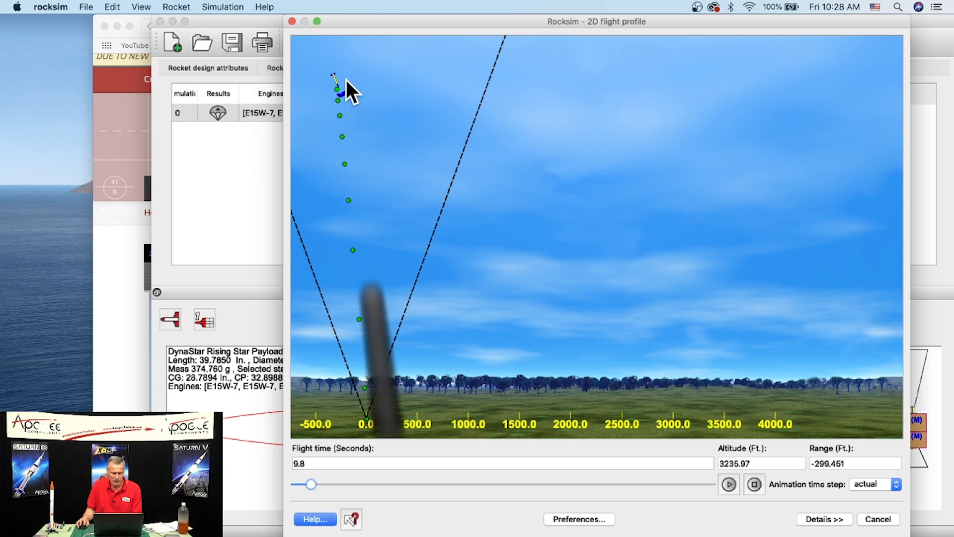
drag(311, 485, 392, 485)
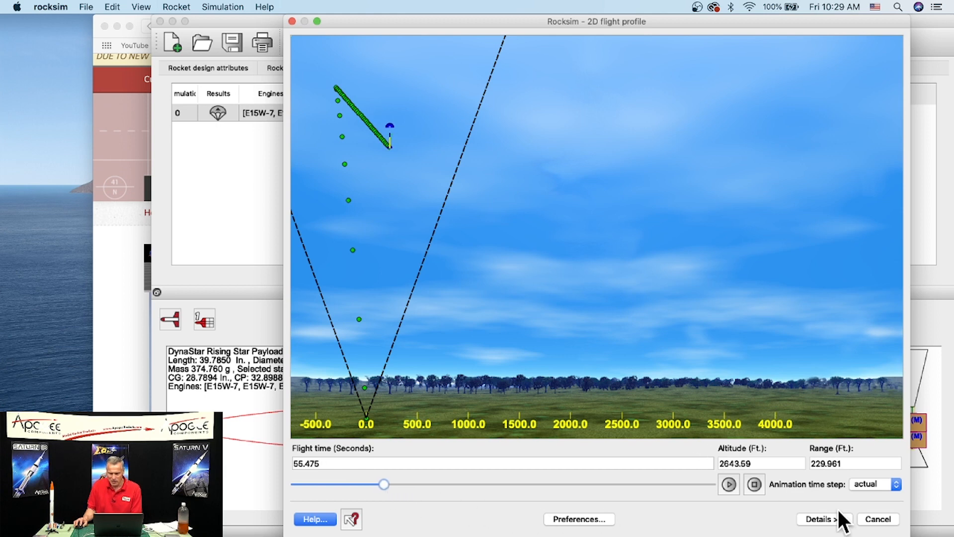
click(887, 519)
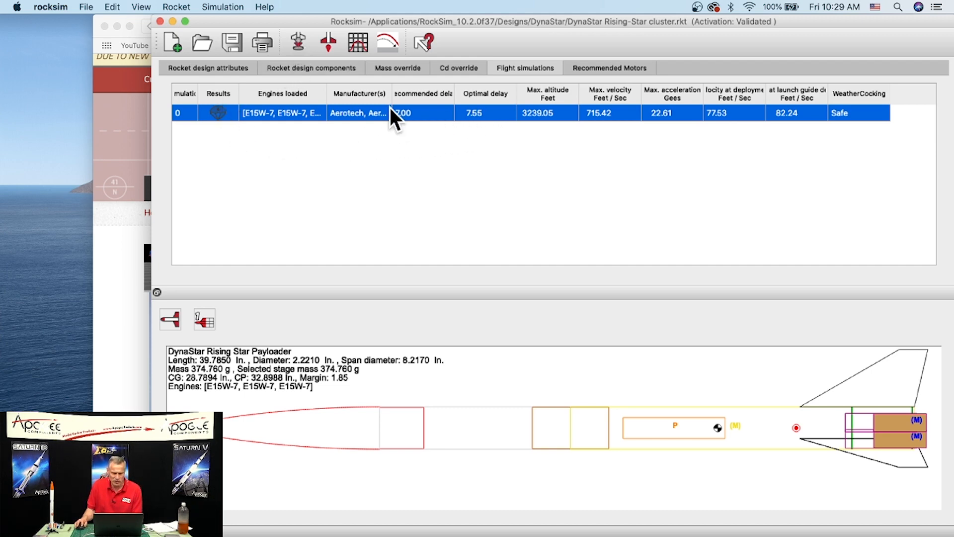
- Prepare another simulation with a custom 9-second ejection delay on the first E15W and apply it to all three engines
click(297, 40)
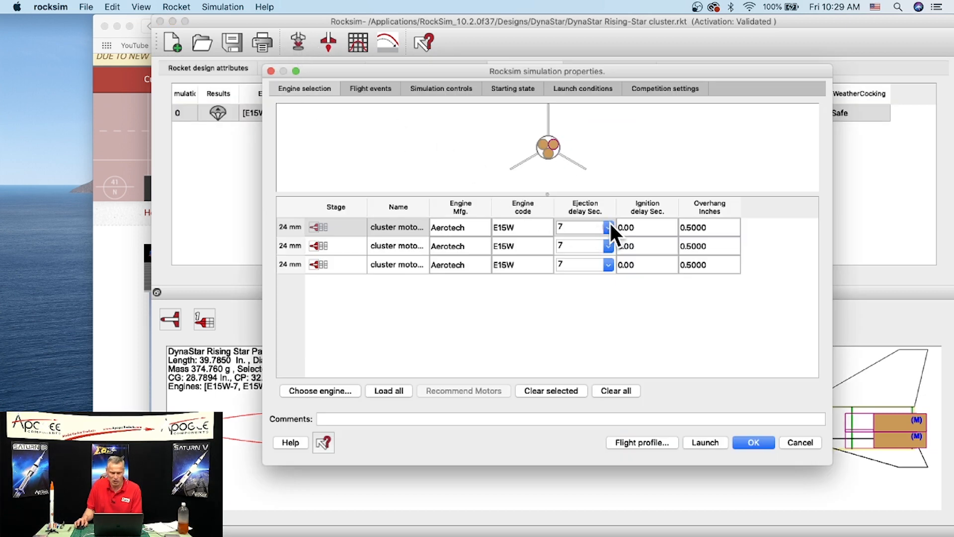
click(608, 227)
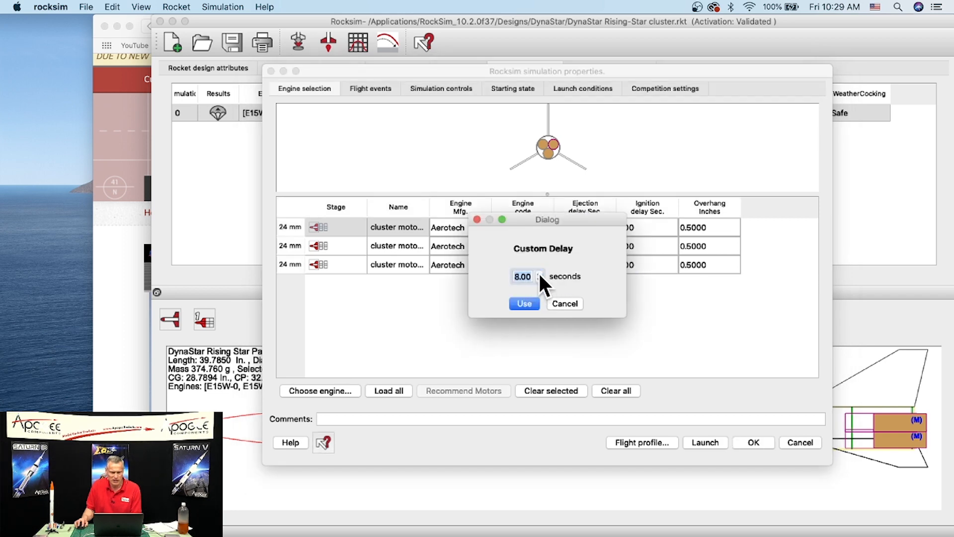
click(523, 304)
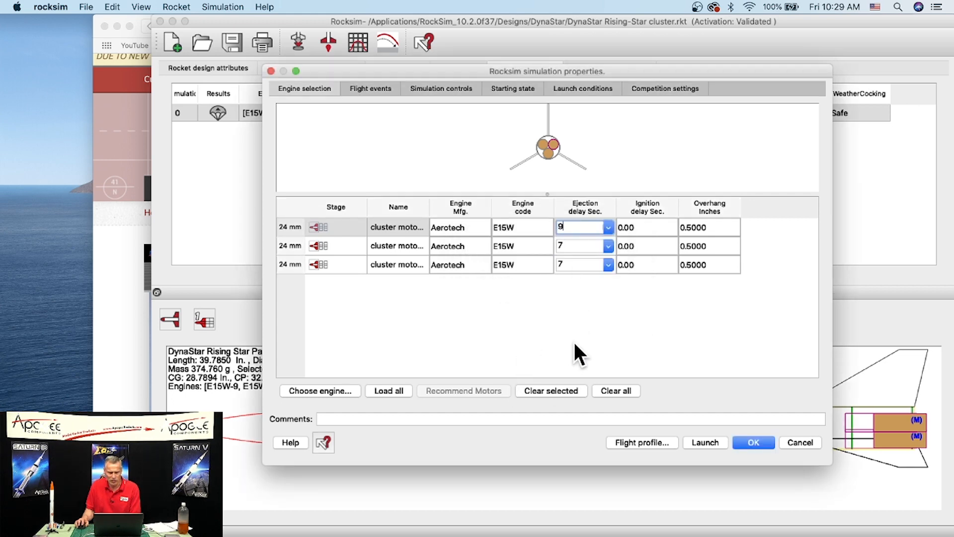
click(385, 390)
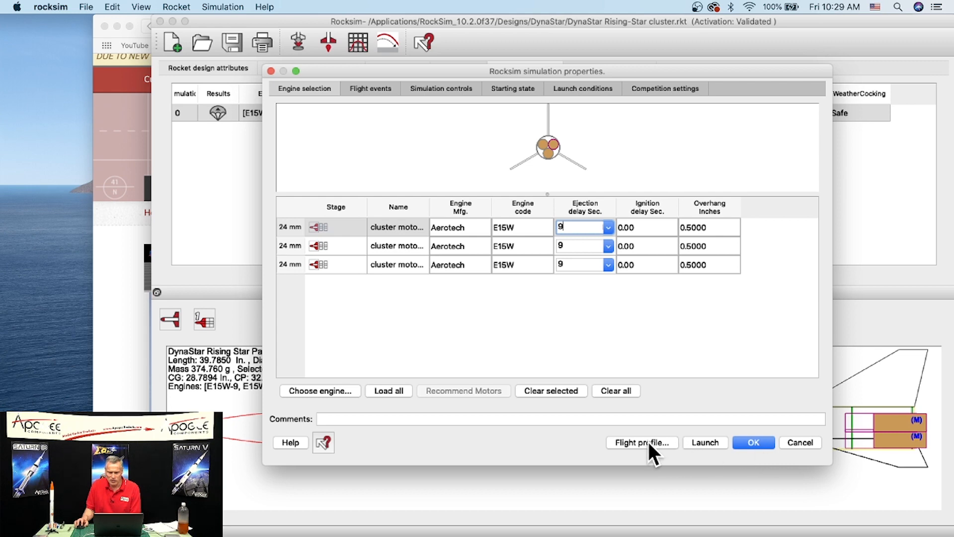
- Run the 9-second-delay simulation, and set up another with a custom 13-second ejection delay loaded on all three E15W engines
click(709, 440)
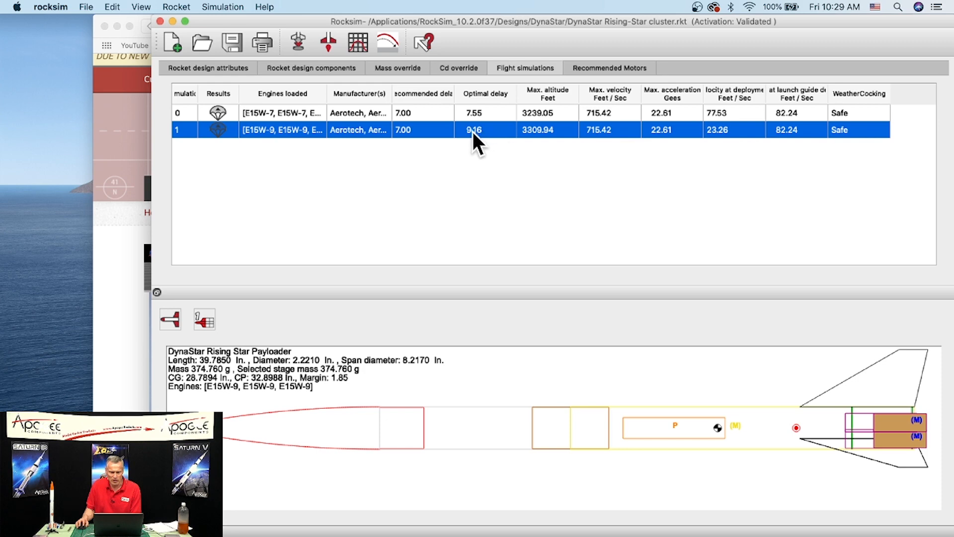
click(298, 41)
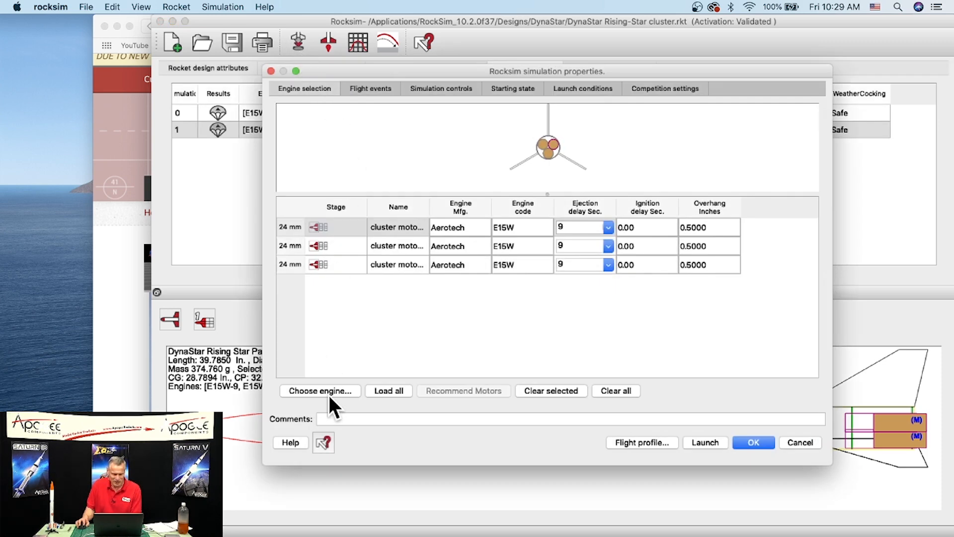
click(329, 391)
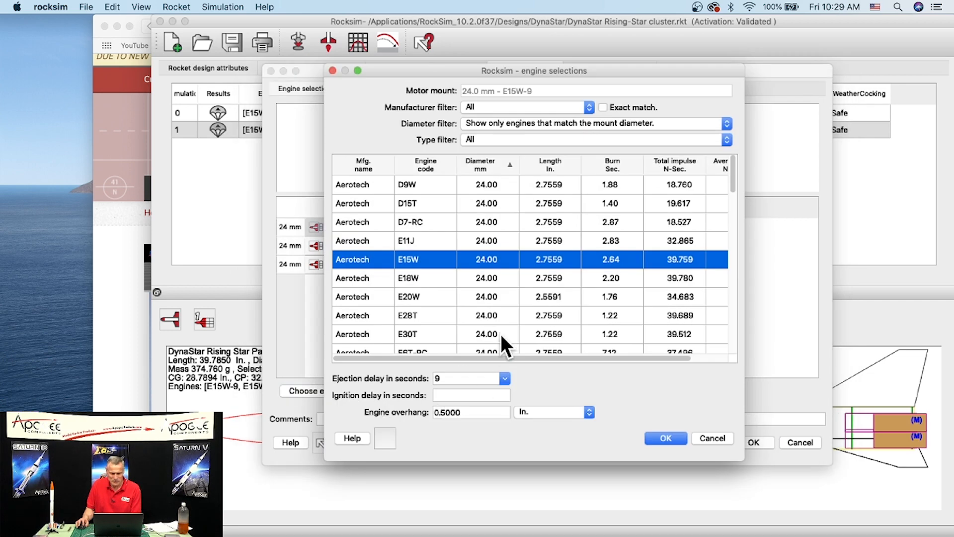
click(507, 374)
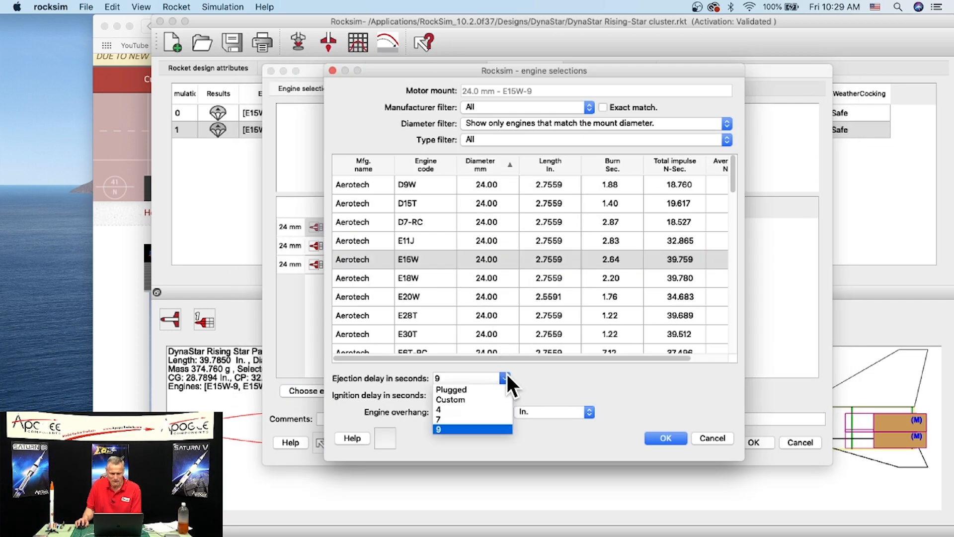
click(481, 397)
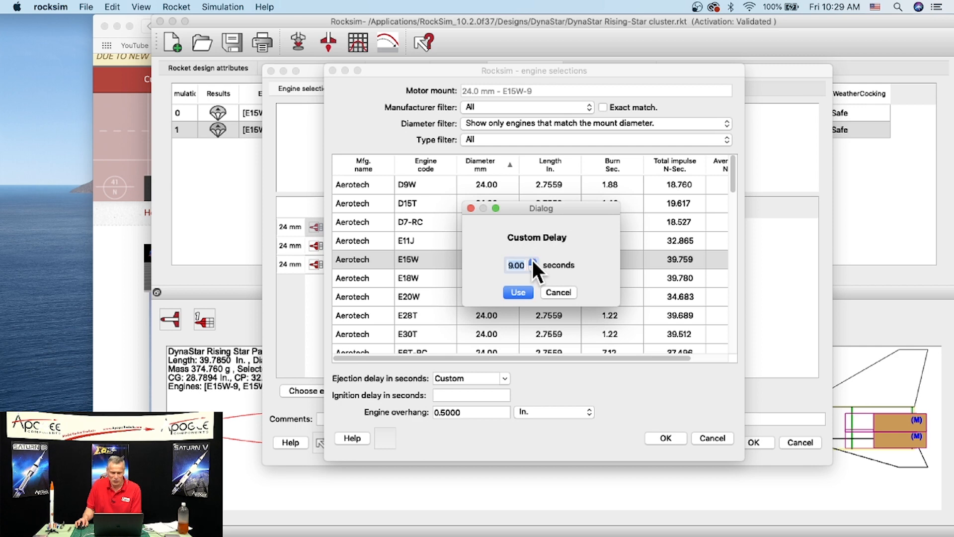
click(519, 290)
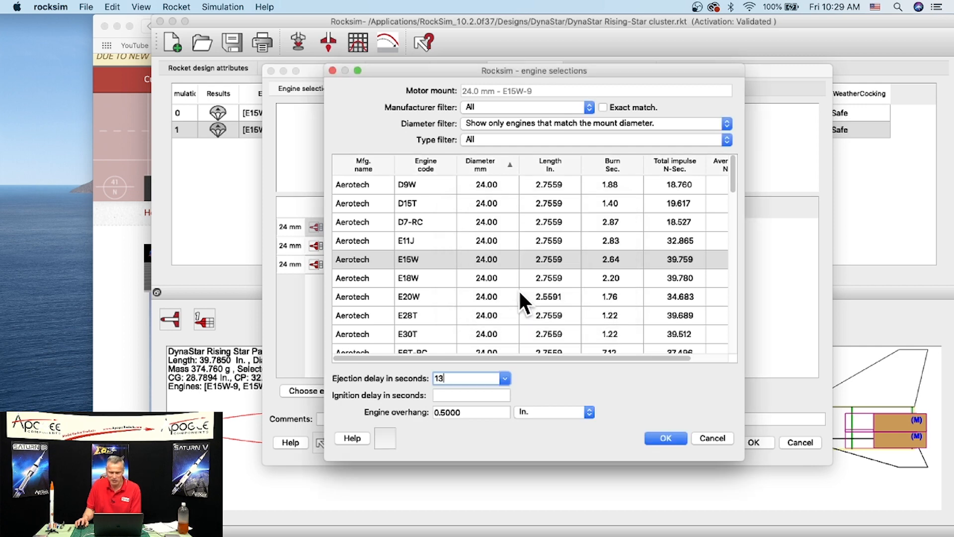
click(658, 437)
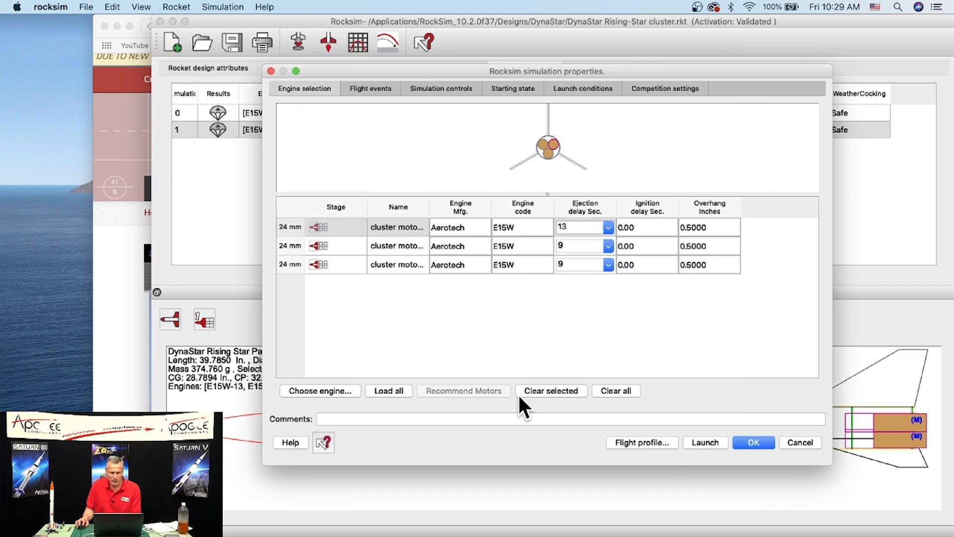
click(390, 390)
- Run the 13-second-delay simulation to its 2D flight profile and scrub through the flight from liftoff to landing
click(701, 442)
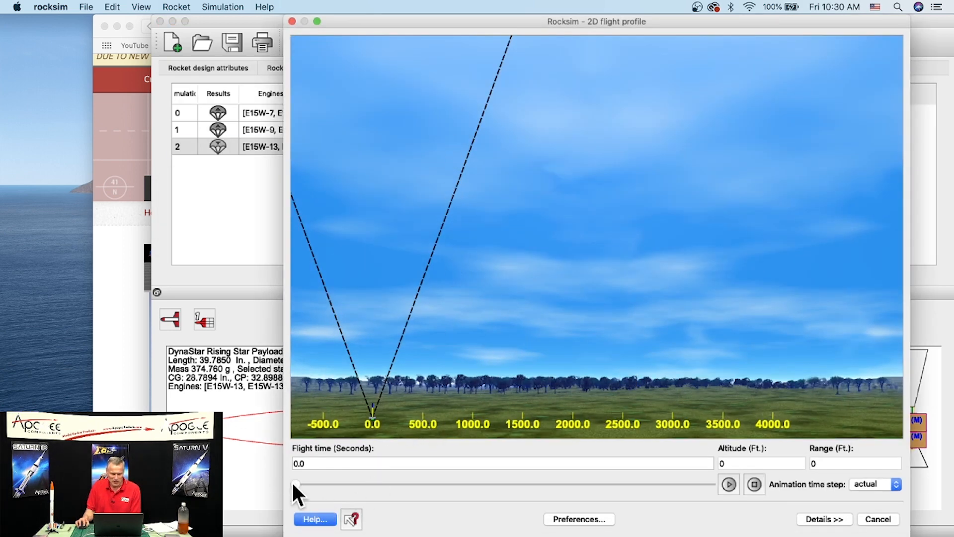
drag(293, 481, 316, 483)
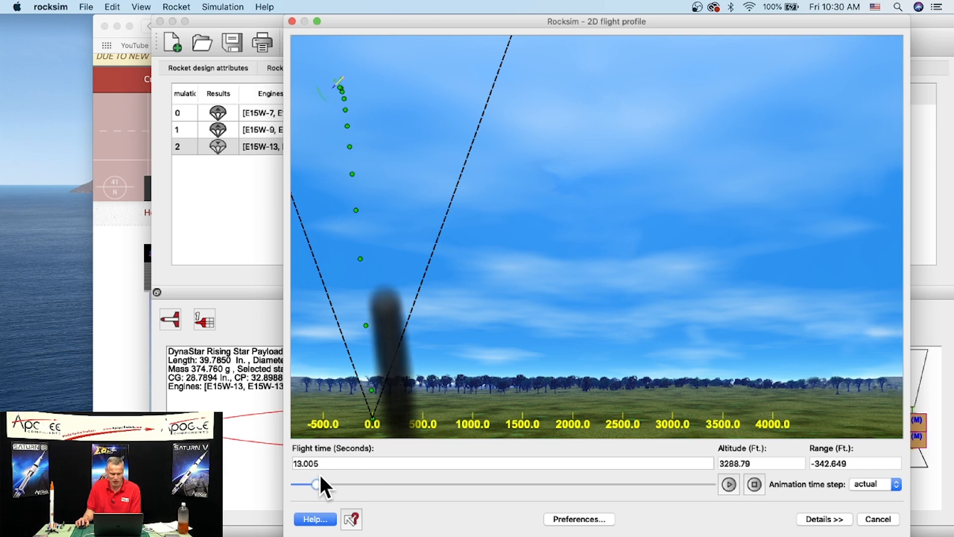
drag(314, 481, 719, 491)
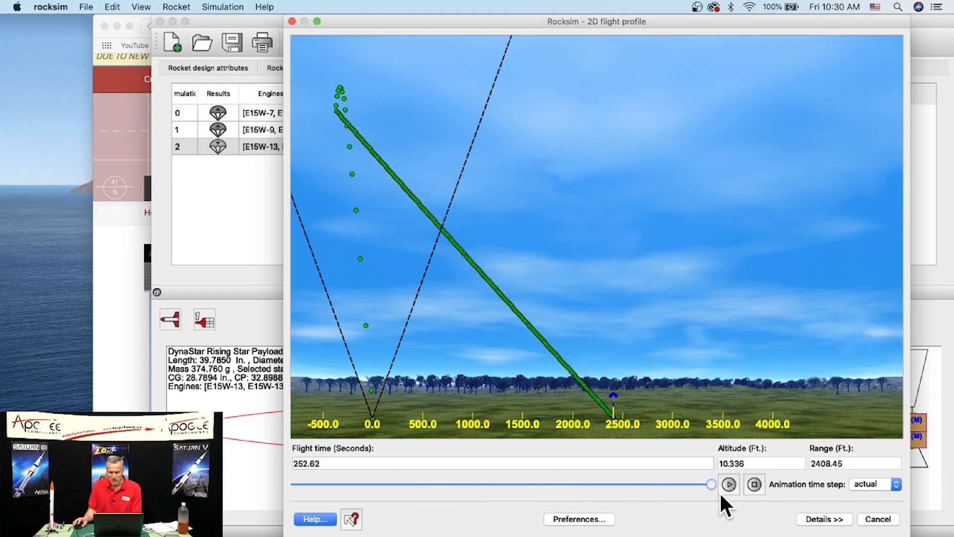
- Close the 2D flight profile and save the DynaStar Rising-Star cluster design
click(878, 519)
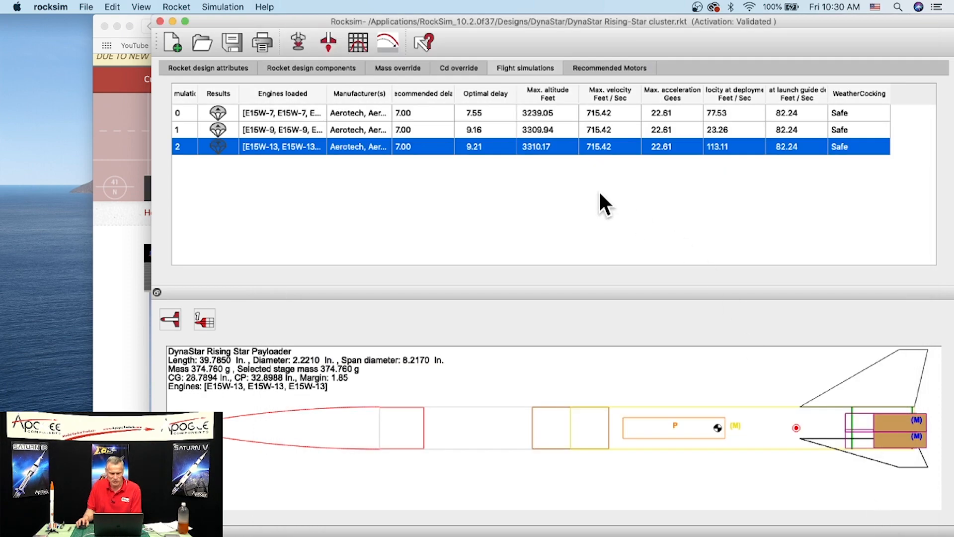
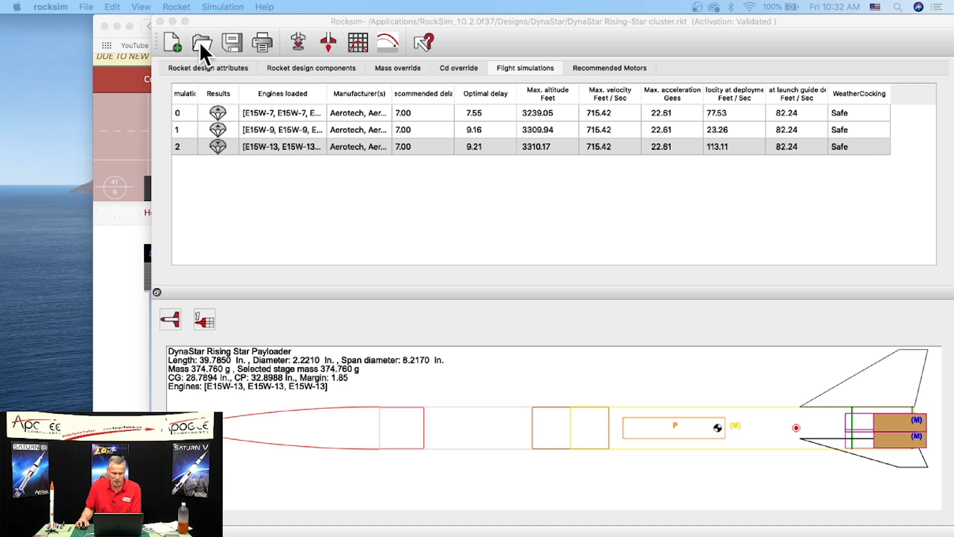
click(233, 44)
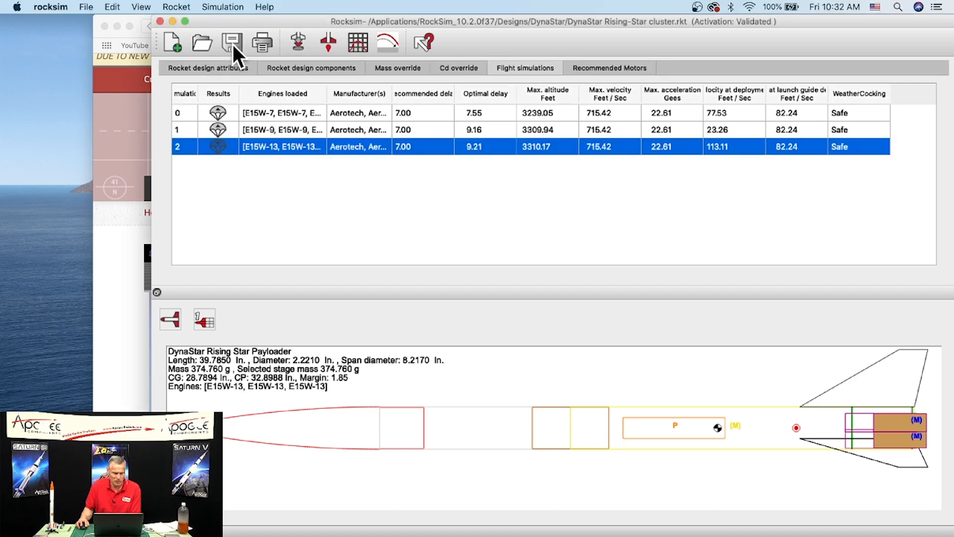
- Open the vulcanite.rkt design from the LOC Precision Rocketry folder inside Designs
click(202, 44)
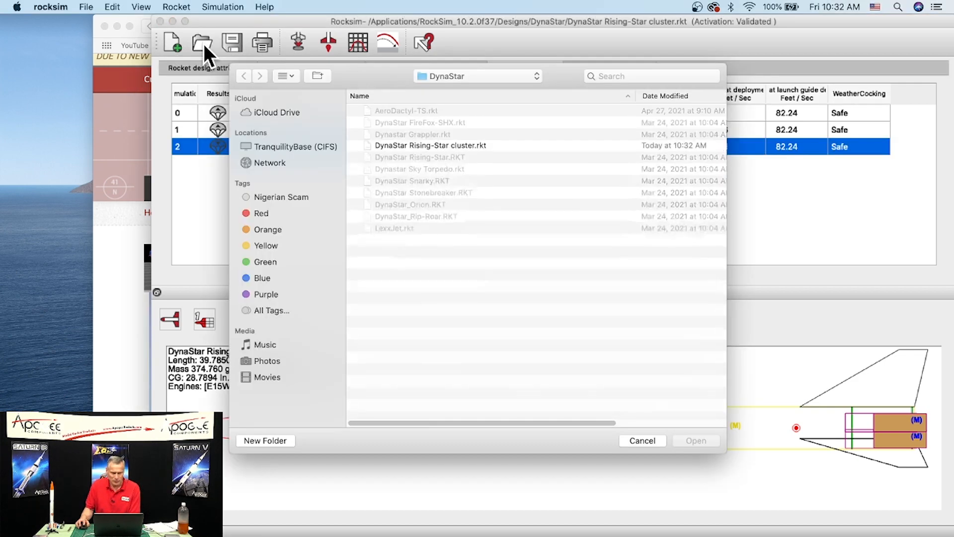
click(489, 77)
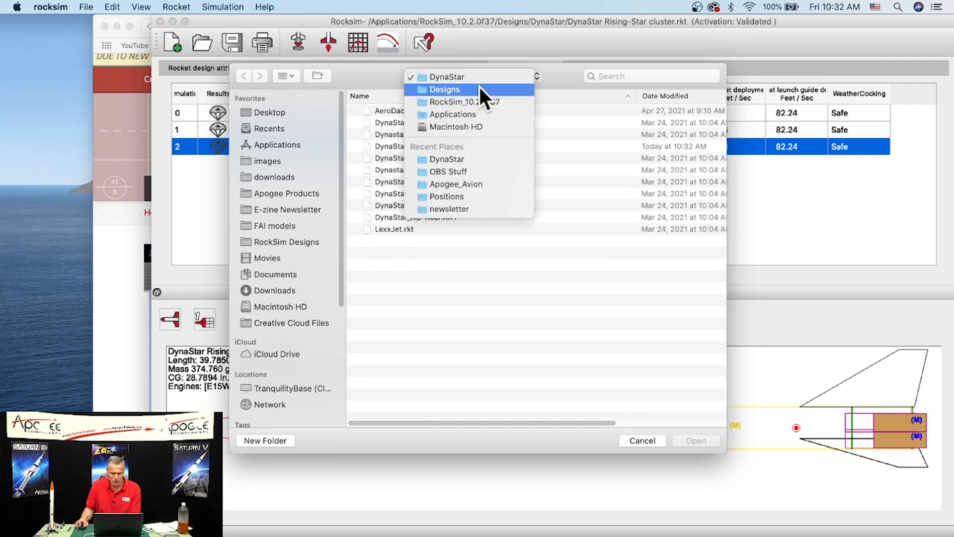
click(479, 88)
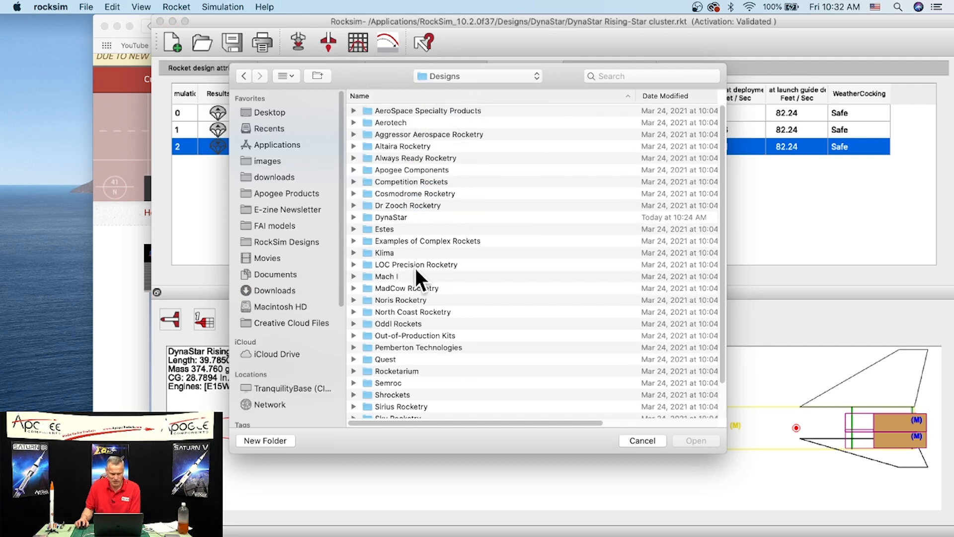
double_click(420, 264)
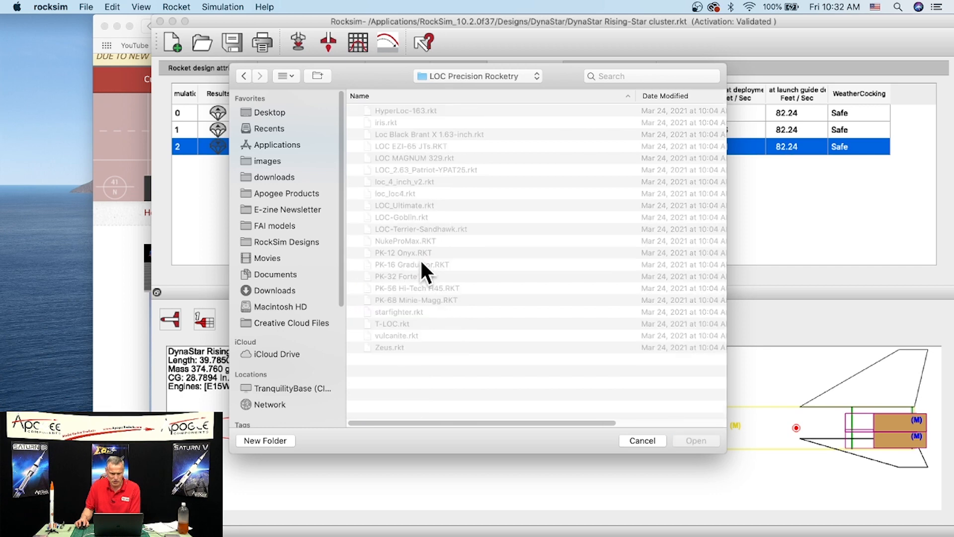
double_click(392, 332)
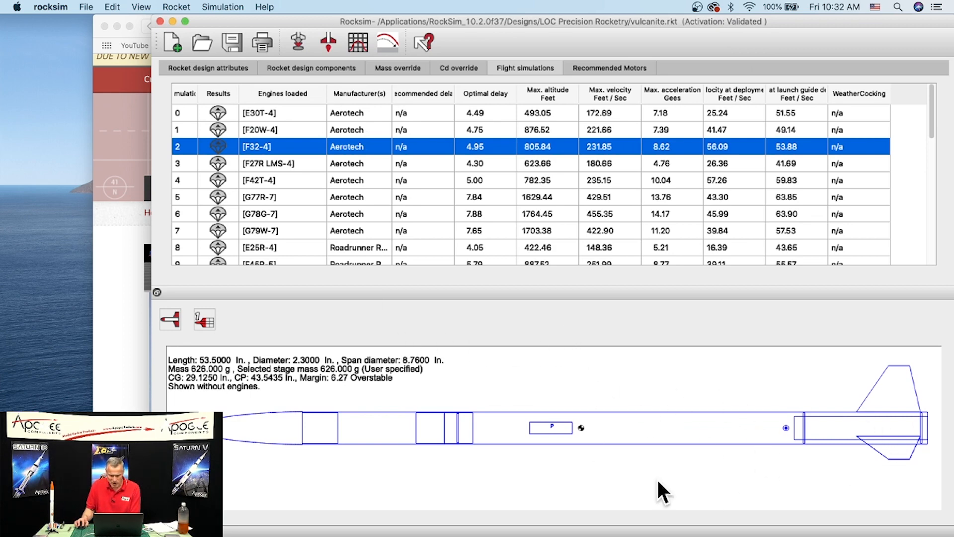
- Switch to Safari, search the Apogee Components site for "vulcan" and open the Vulcanite H76 Payloader product page
click(117, 389)
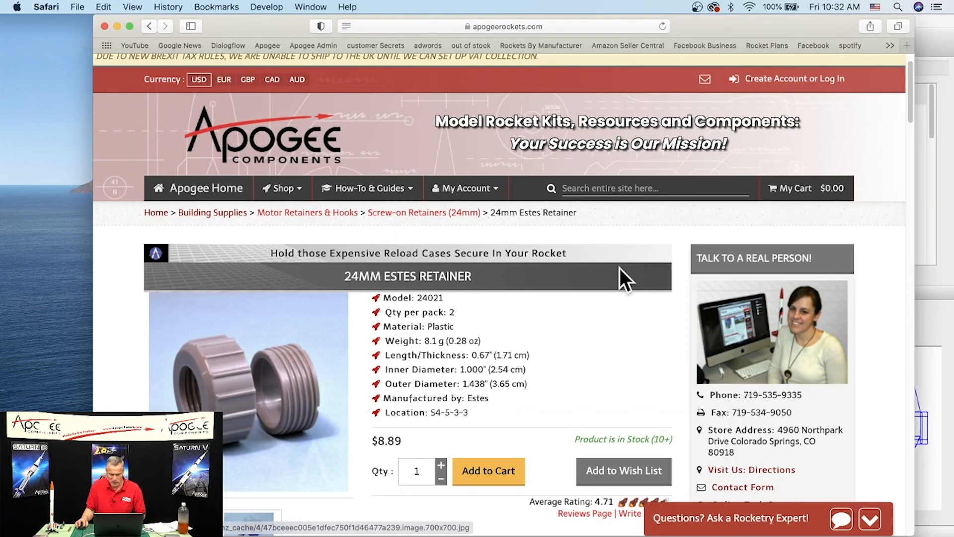
click(611, 187)
text(vulcan)
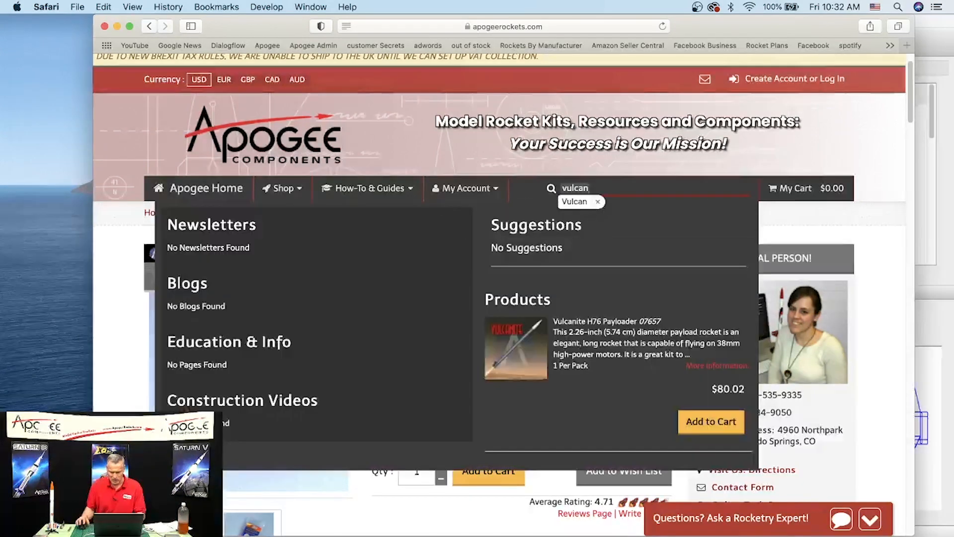
click(539, 333)
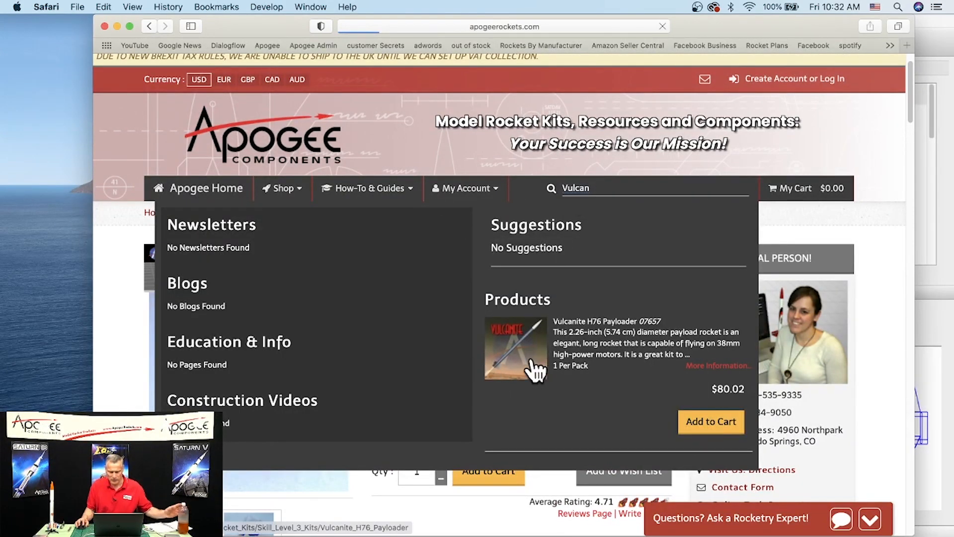
scroll(427, 368, down, 3)
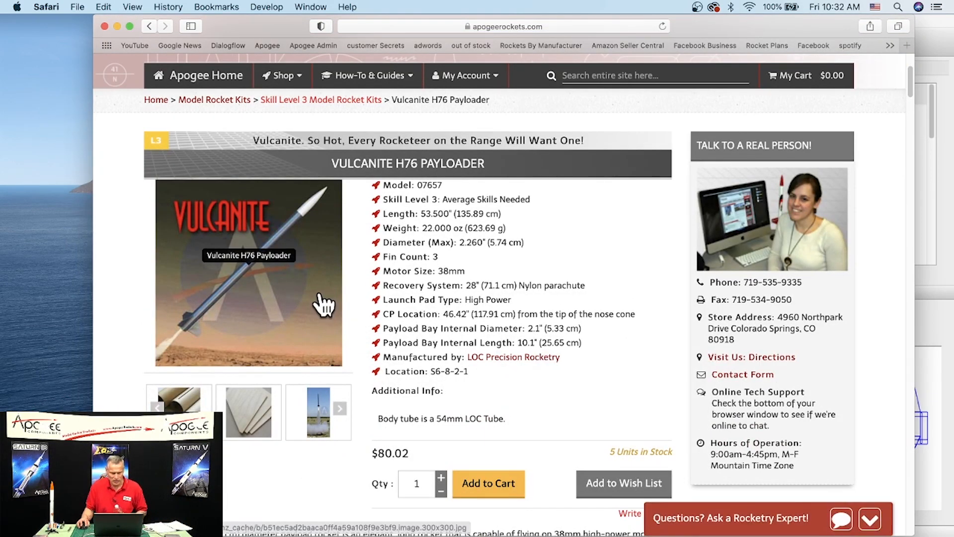
- View the enlarged Vulcanite product photos, then highlight the motor size in the kit's specifications
click(280, 293)
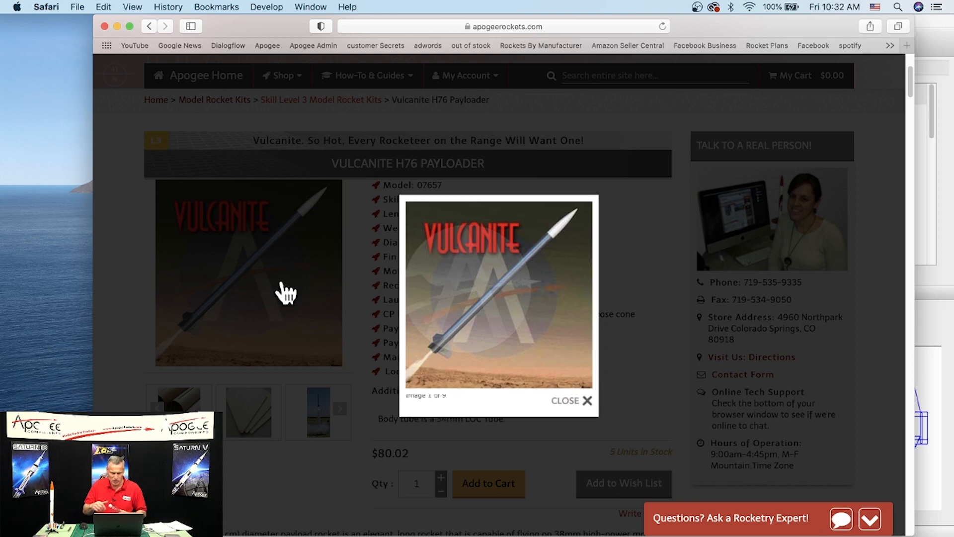
click(580, 303)
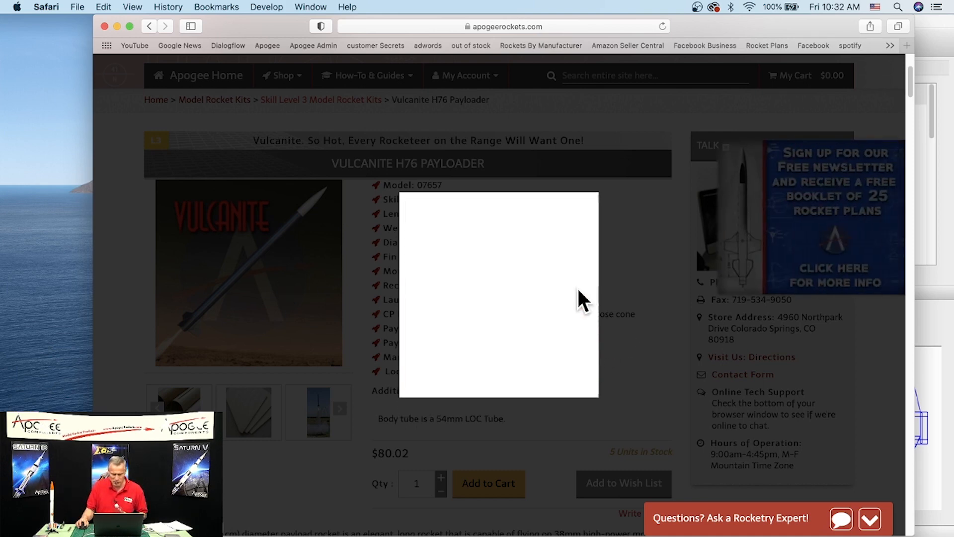
click(579, 293)
click(579, 289)
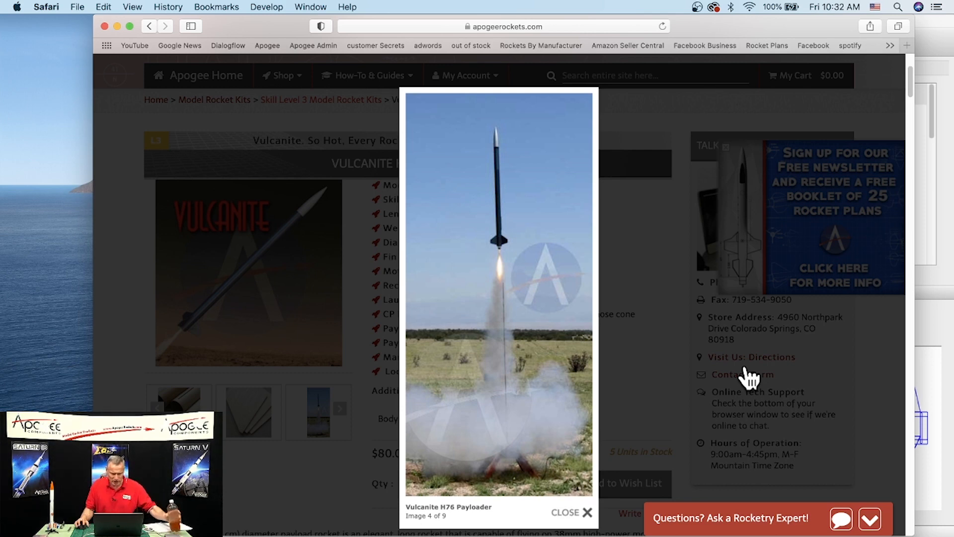
click(687, 350)
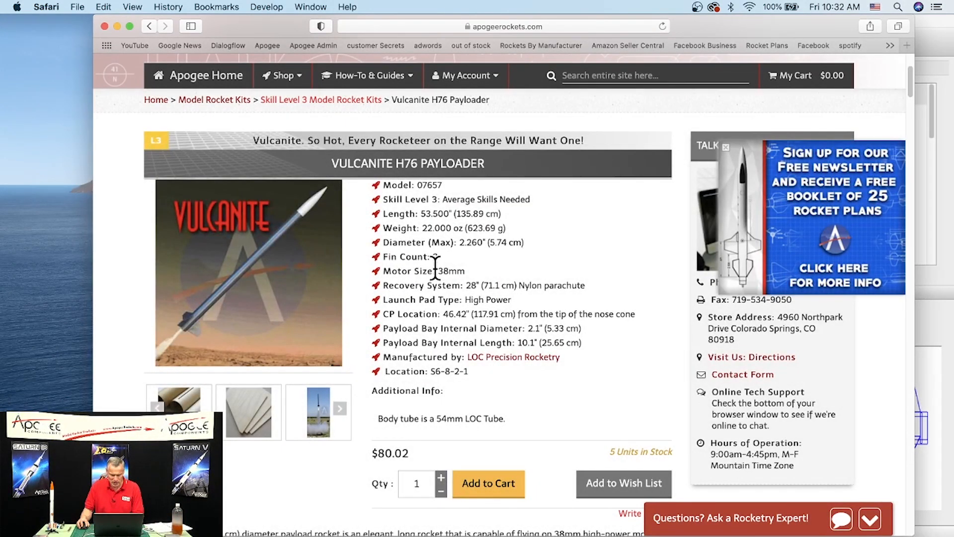
drag(402, 270, 518, 276)
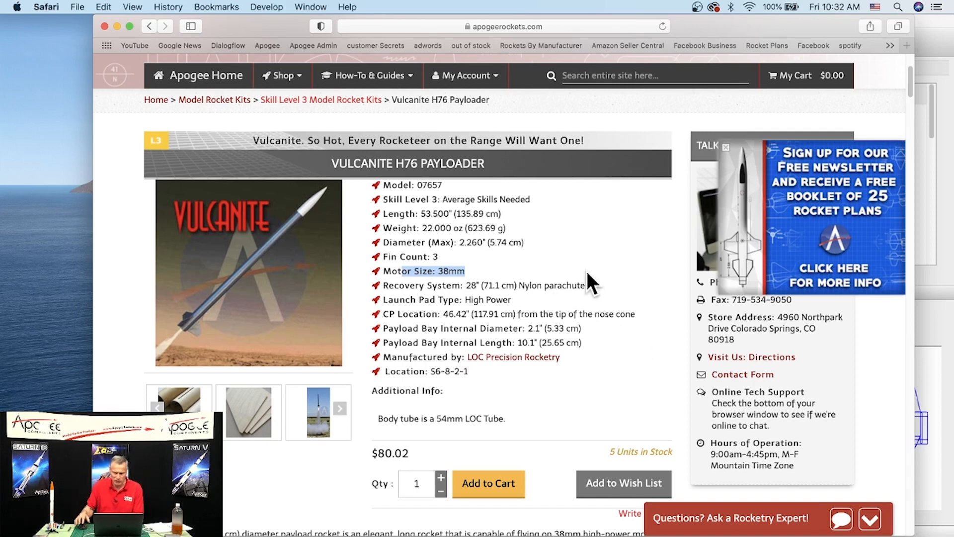
- Switch back to RockSim, display the Vulcanite rocket in 3D and rotate the model slightly
click(929, 310)
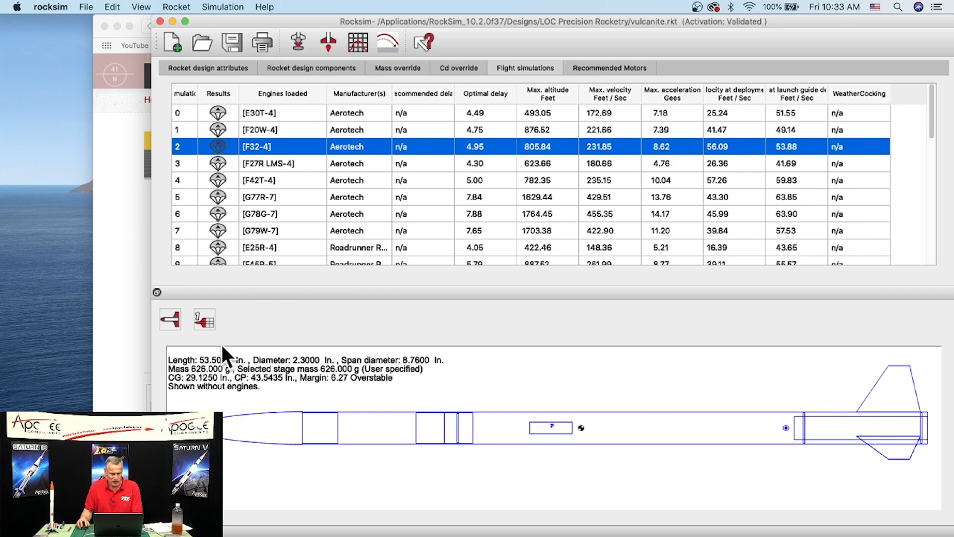
click(163, 319)
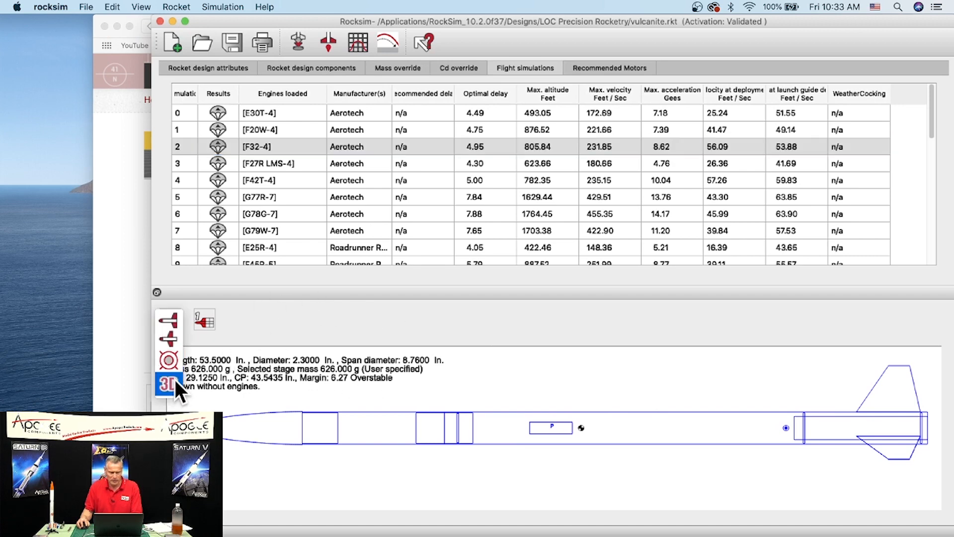
click(174, 380)
mouse_move(758, 477)
mouse_down()
mouse_move(743, 496)
mouse_move(679, 374)
mouse_move(694, 347)
mouse_move(739, 413)
mouse_move(749, 409)
mouse_up()
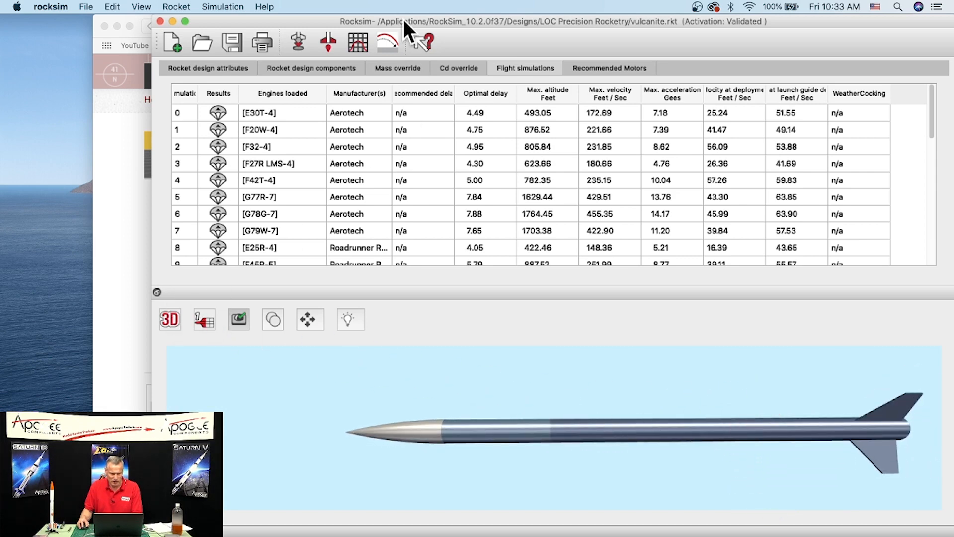
- Rename the inner body tube inside the second body tube as "engine Mount tube"
click(276, 70)
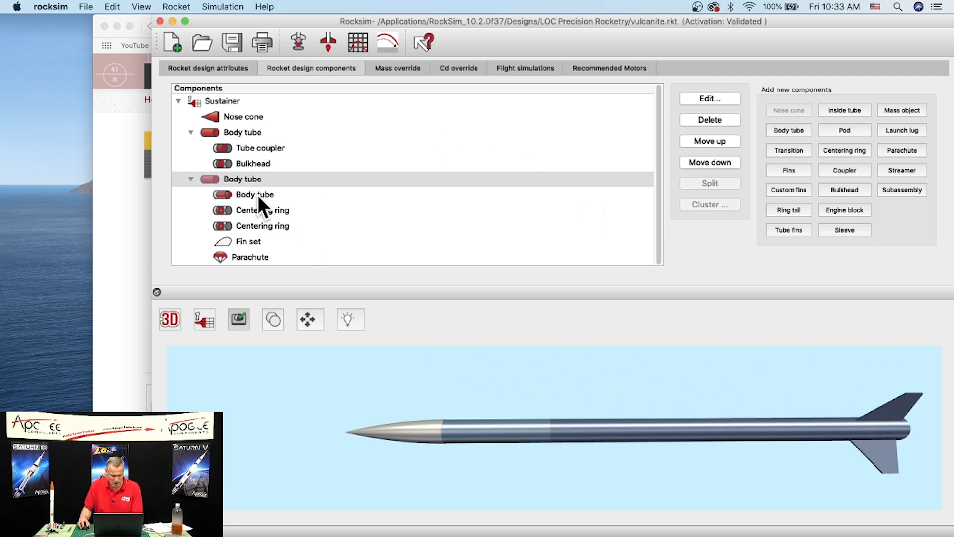
click(242, 197)
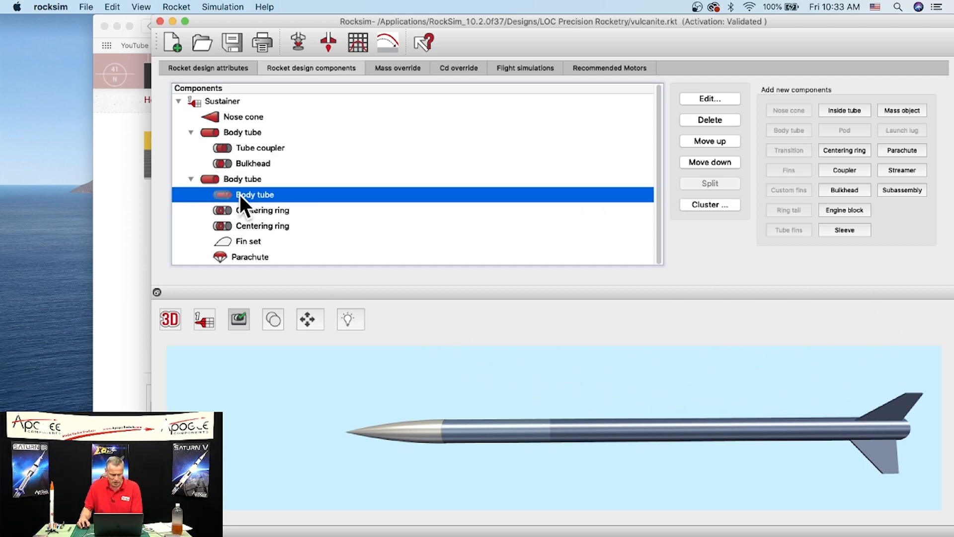
double_click(250, 194)
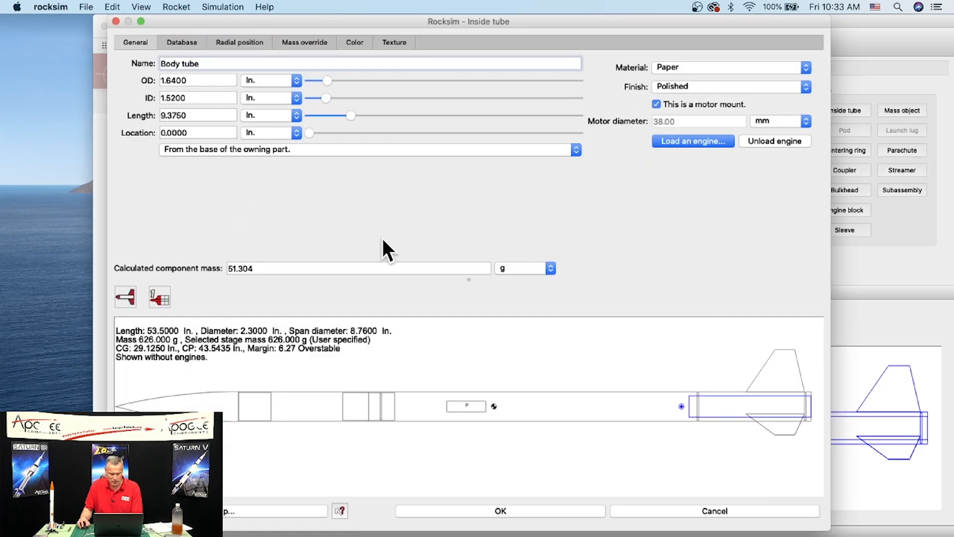
drag(161, 63, 173, 64)
text(engine Mount)
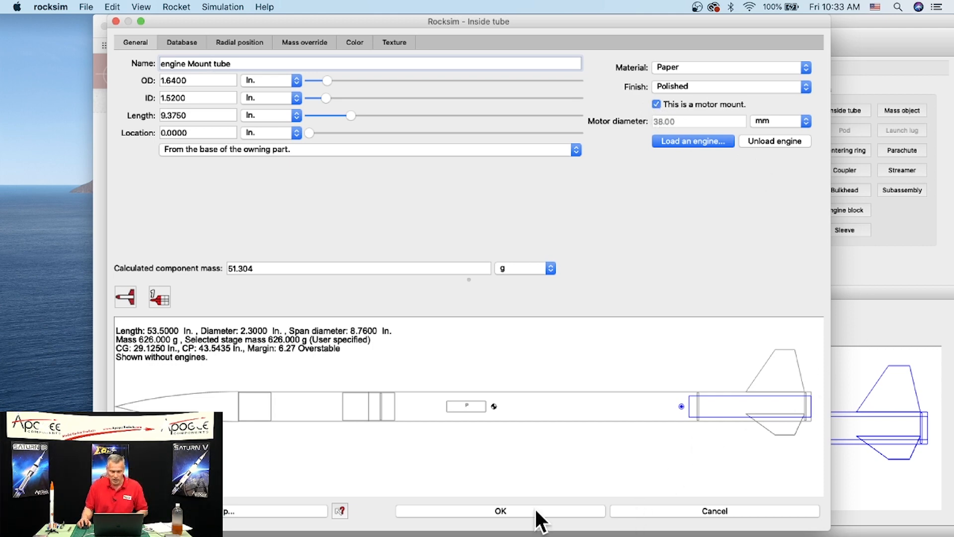
click(511, 507)
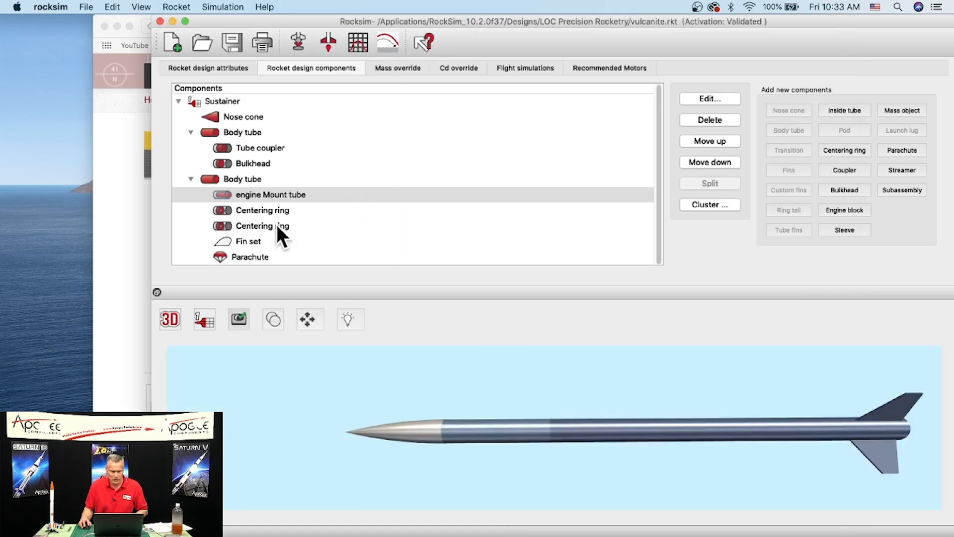
- Start choosing an engine for the new simulation, showing only engines that match the mount diameter or are smaller
click(296, 41)
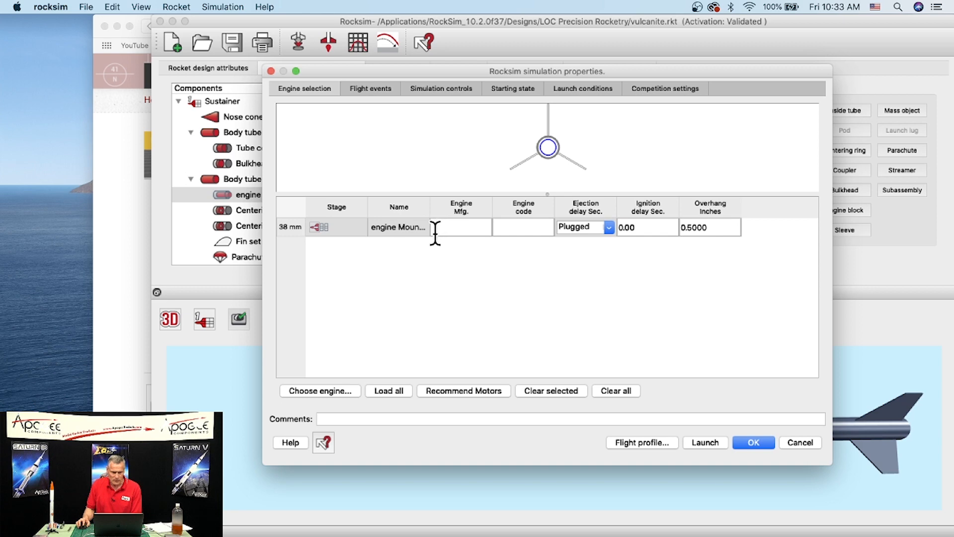
click(330, 390)
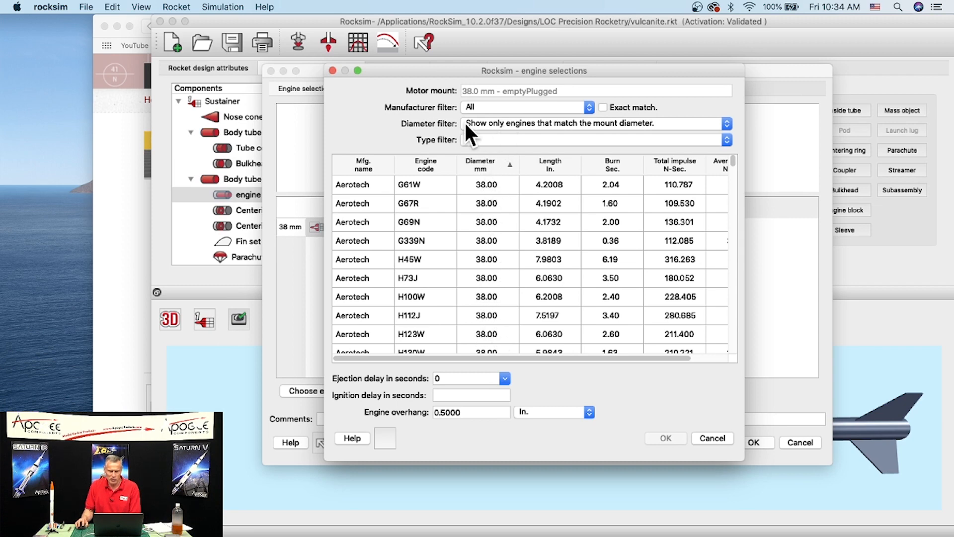
click(560, 123)
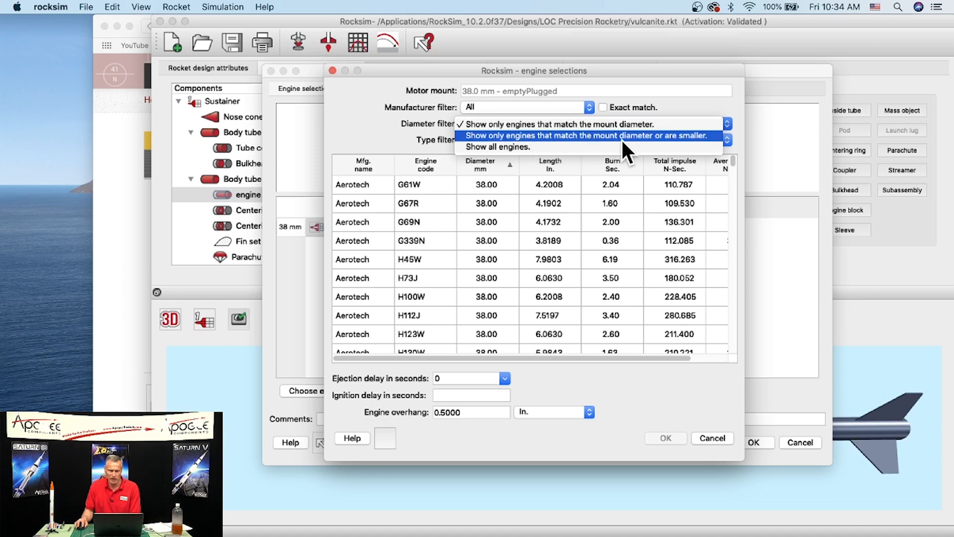
click(699, 138)
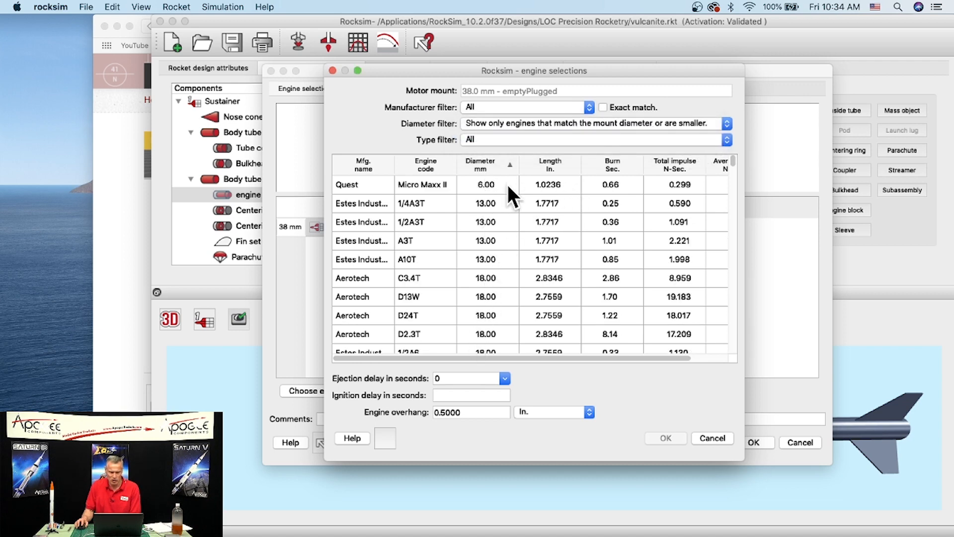
scroll(496, 183, down, 3)
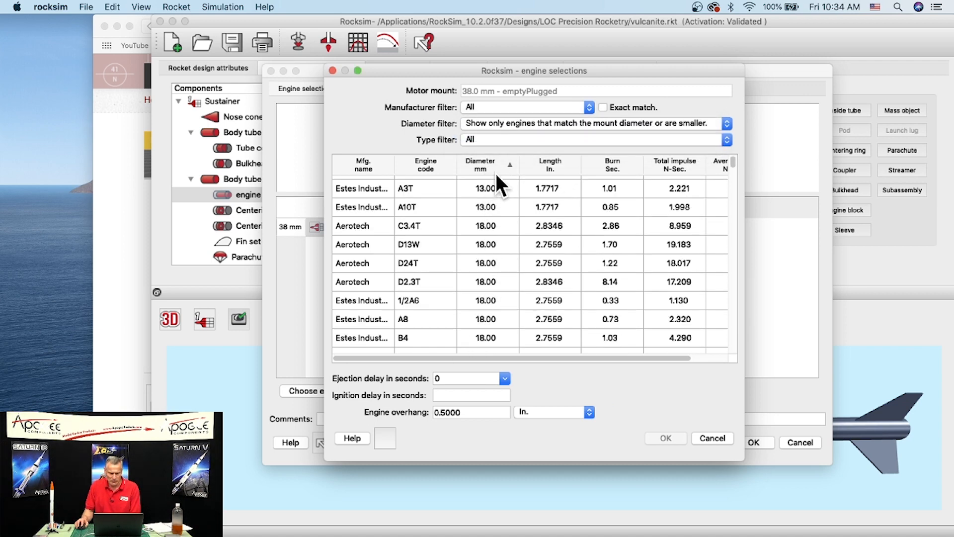
- Sort the engine list by engine code and go to the H-class motors
click(428, 167)
click(428, 163)
click(428, 163)
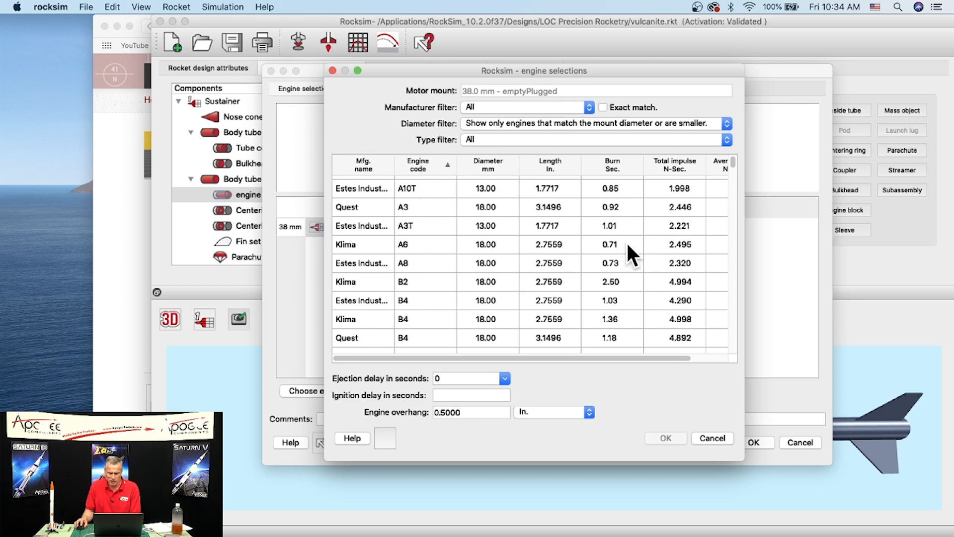
drag(732, 162, 729, 244)
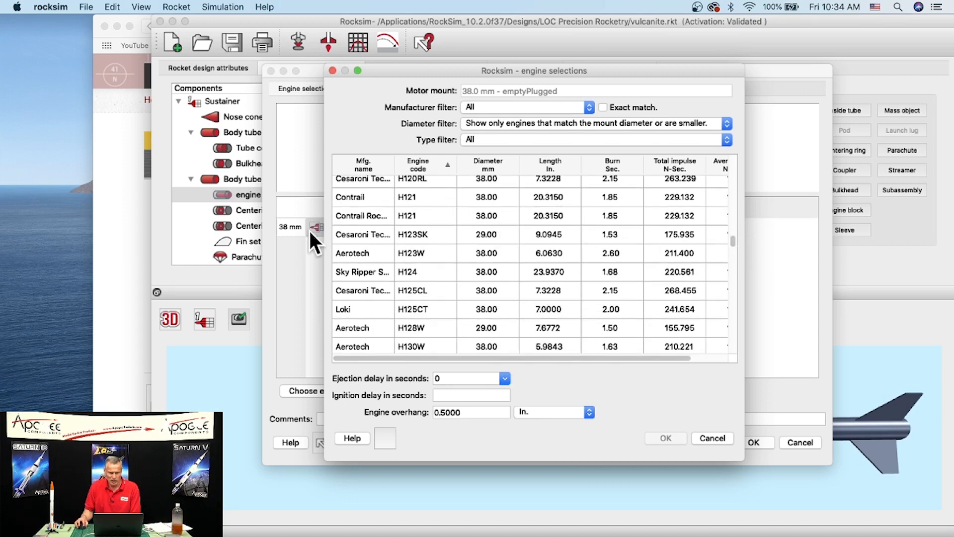
- Compare the 29 mm engines among the G and H motors, including the Cesaroni H123SK and G88SS
click(487, 233)
scroll(491, 244, up, 3)
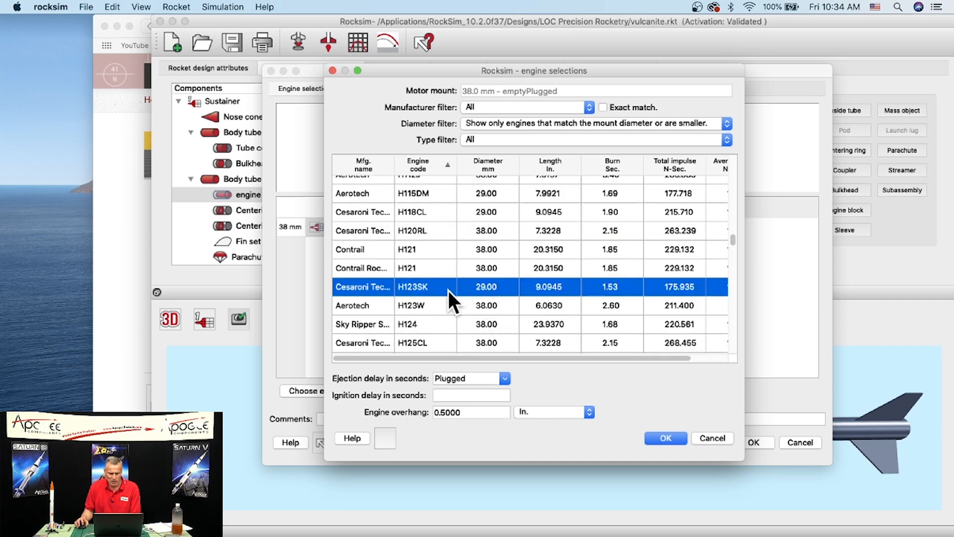
scroll(497, 264, up, 8)
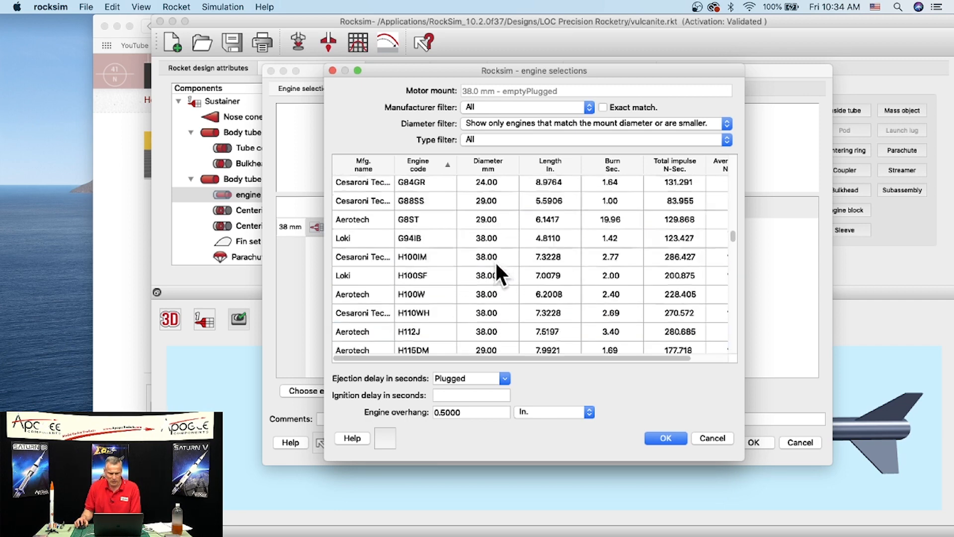
click(481, 199)
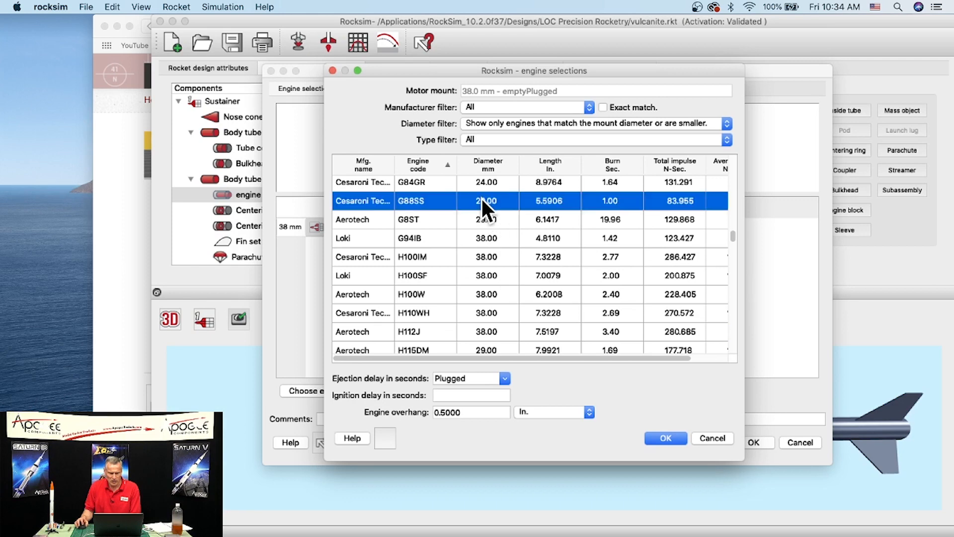
scroll(433, 282, up, 5)
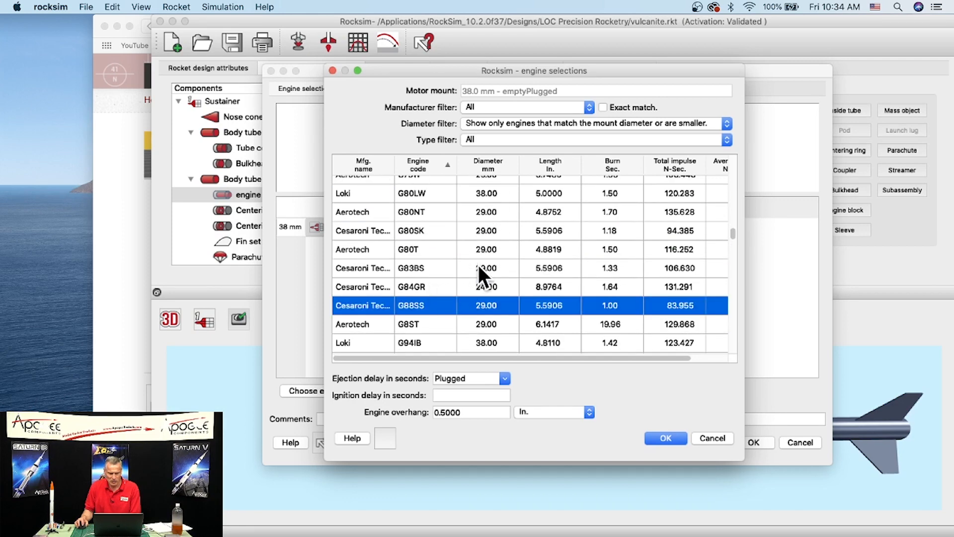
scroll(461, 285, down, 5)
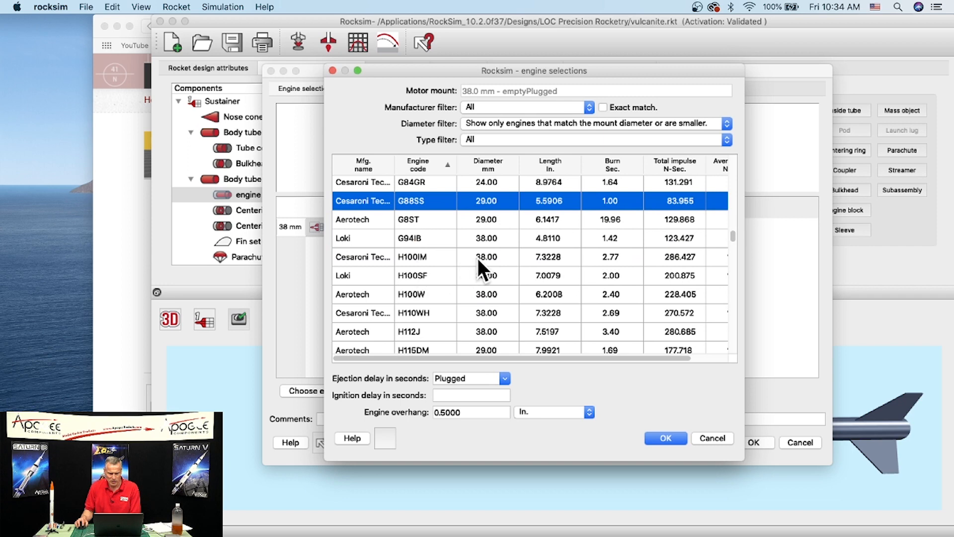
scroll(497, 326, down, 3)
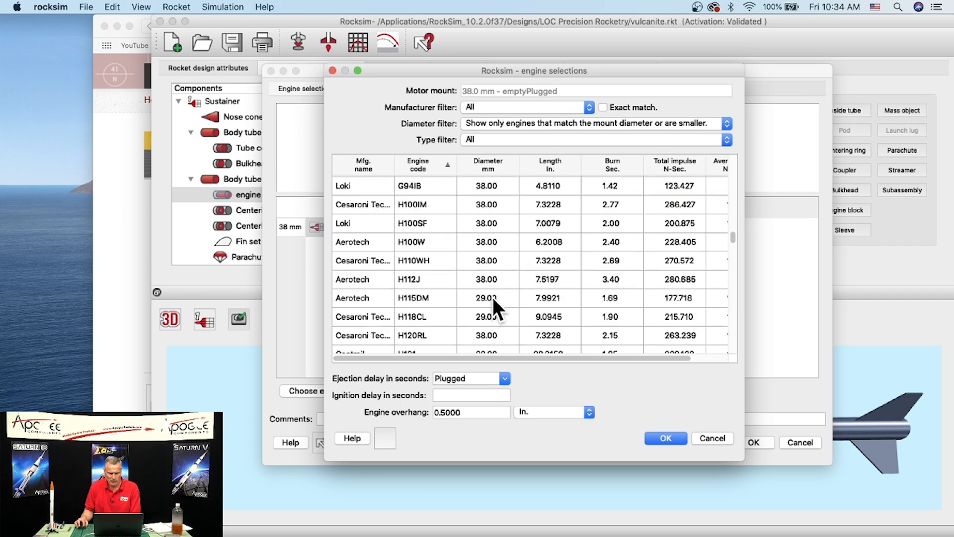
- Load the 29 mm Aerotech H115DM engine with a 14-second ejection delay
click(492, 298)
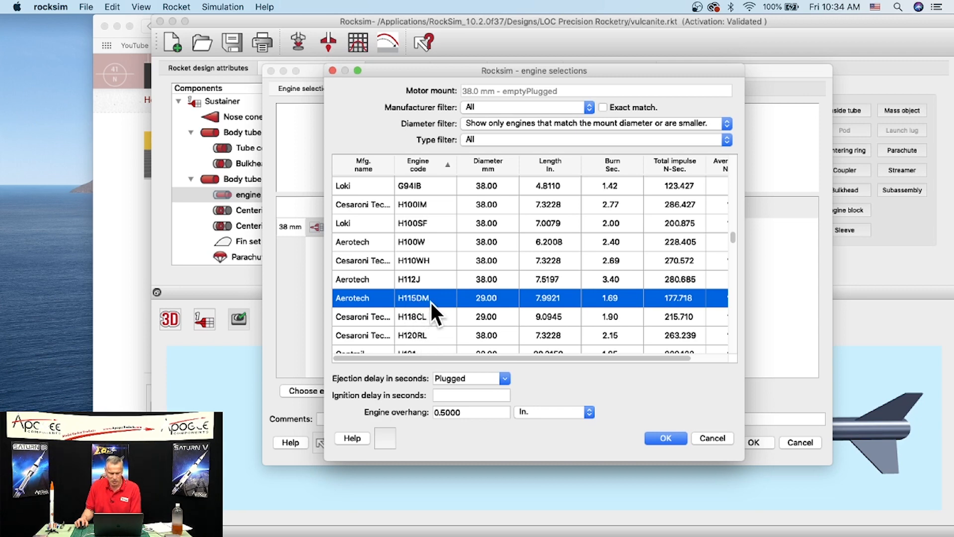
click(506, 378)
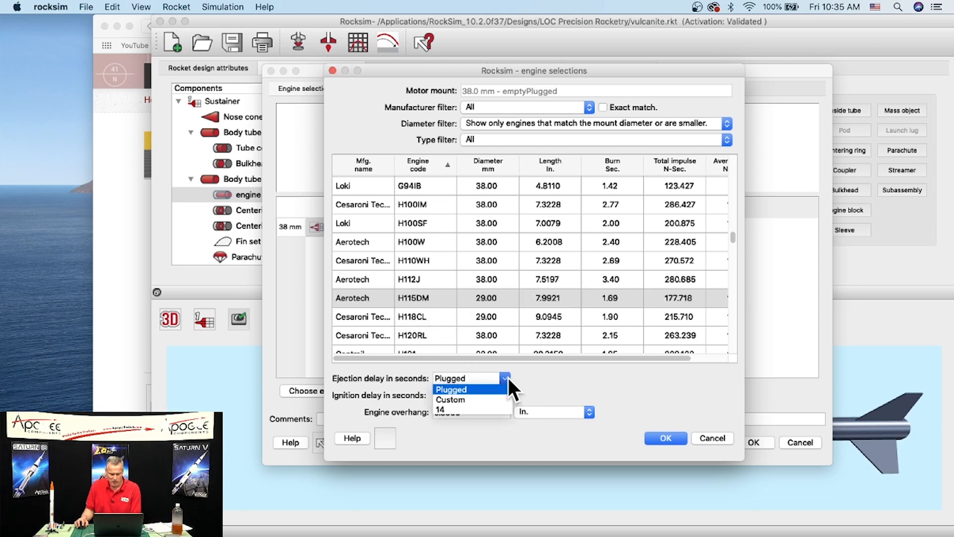
click(450, 409)
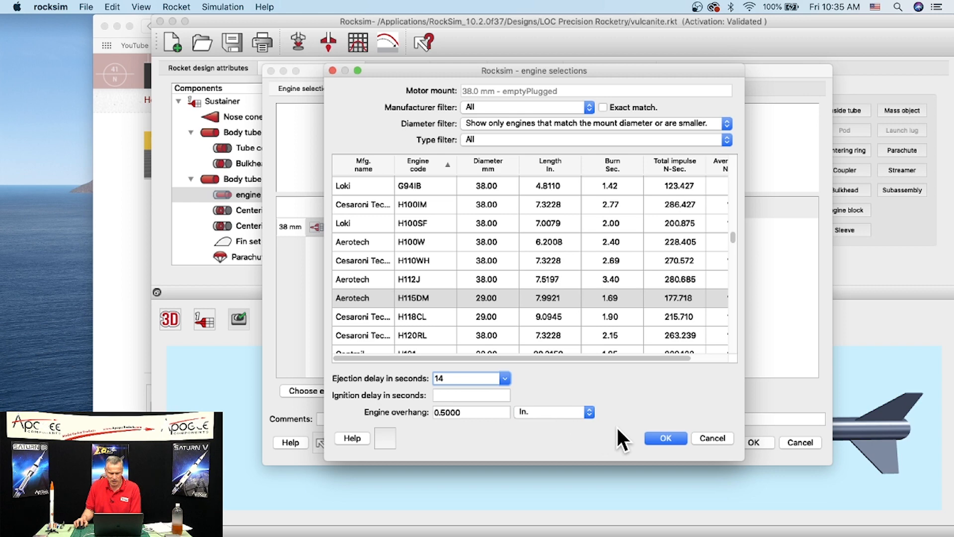
click(663, 437)
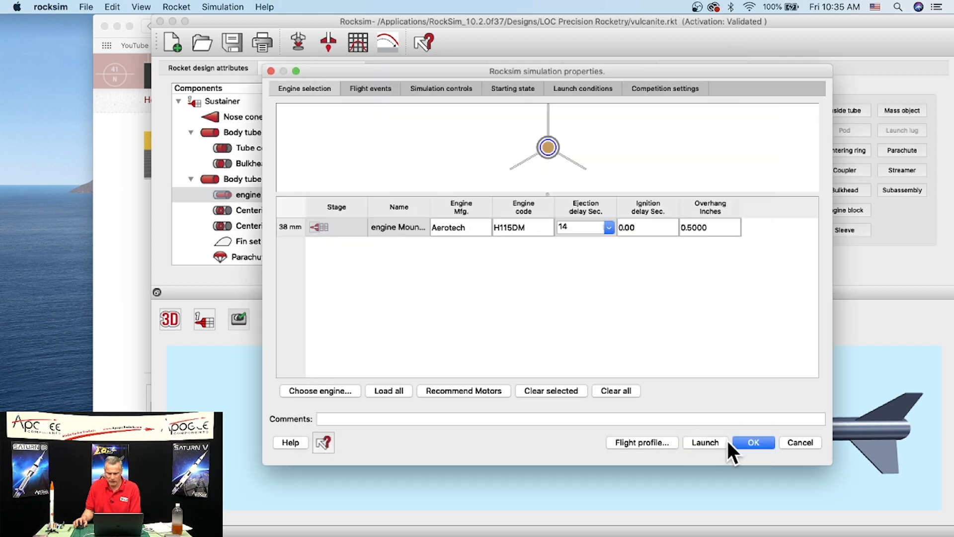
- Enlarge the rear view of the loaded engine mount, then accept the simulation properties and rotate the 3D rocket
drag(537, 192, 539, 321)
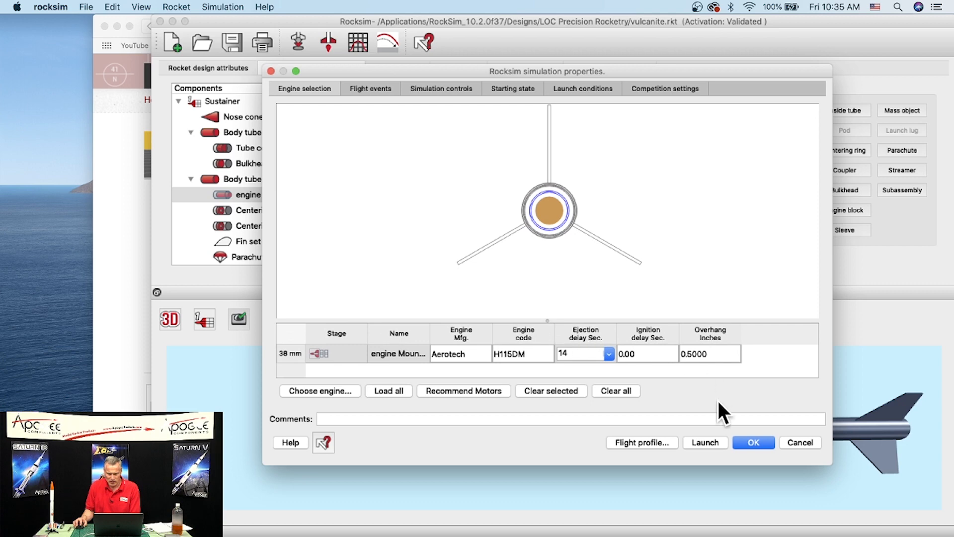
click(764, 440)
drag(825, 414, 851, 420)
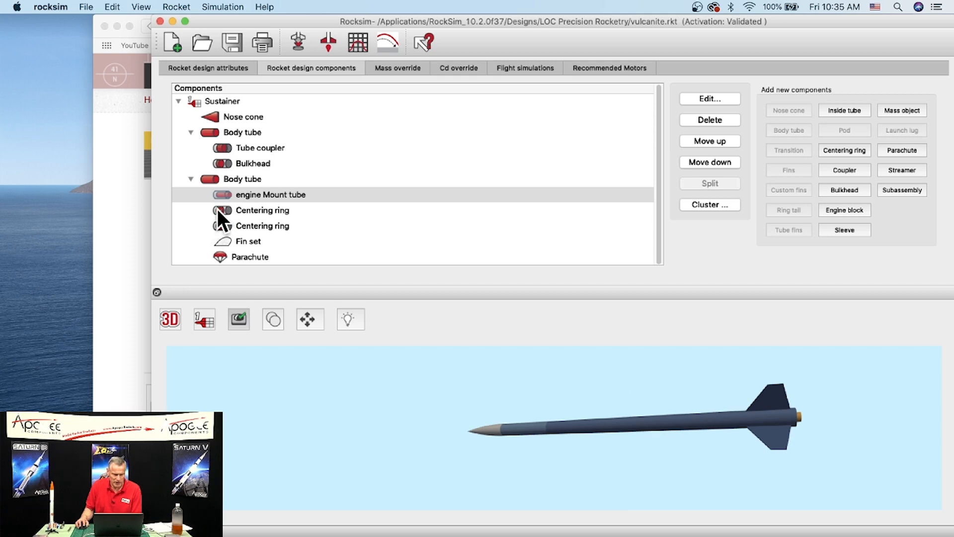
- Add a custom mass object to the second body tube without using the parts database, and set its mass to 30 g
click(212, 178)
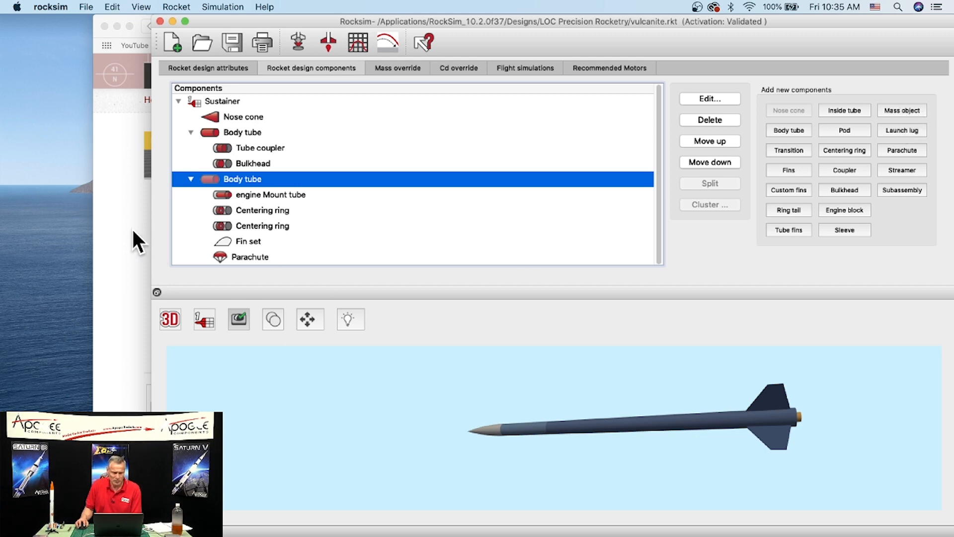
click(903, 111)
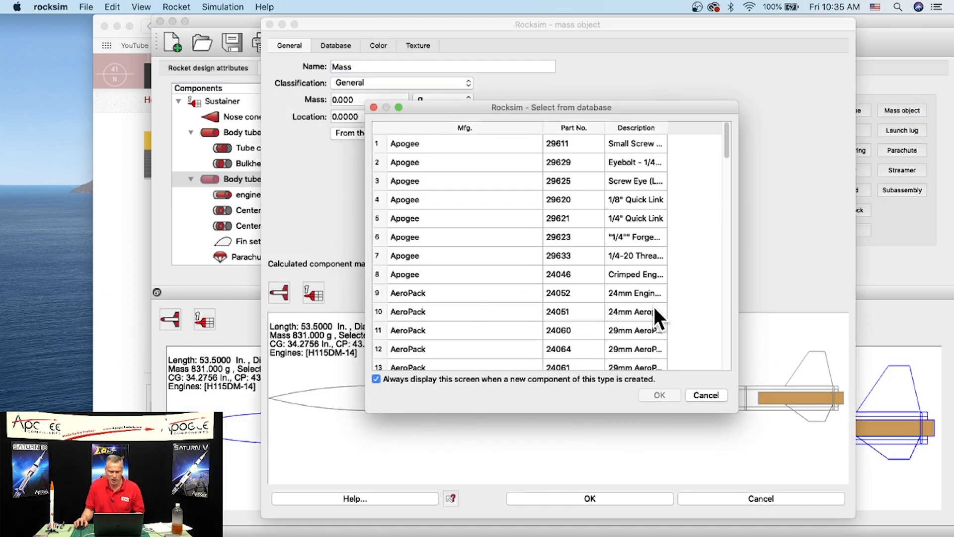
click(705, 394)
click(337, 100)
drag(338, 99, 328, 105)
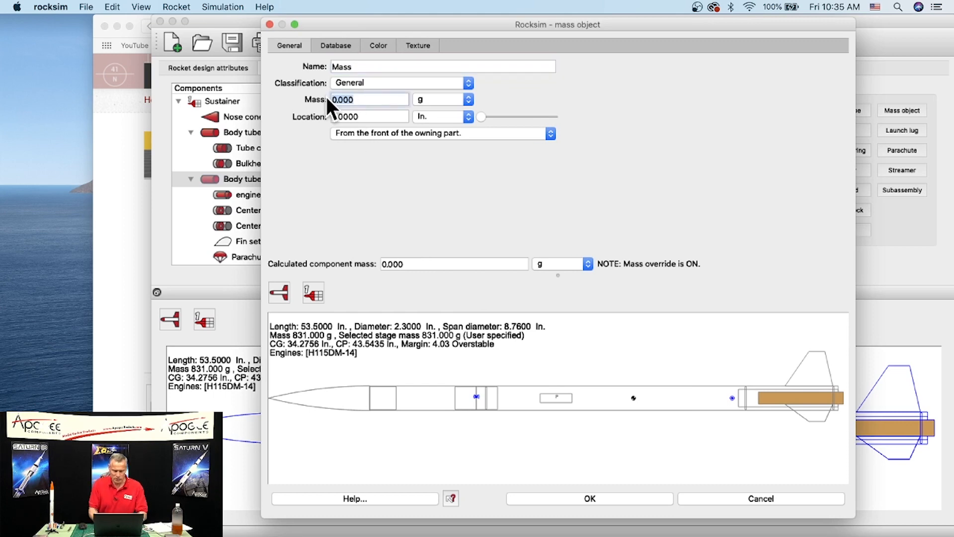
text(30)
- Name the new mass object "Motor Mount Adapter"
drag(356, 67, 313, 64)
text(Motor)
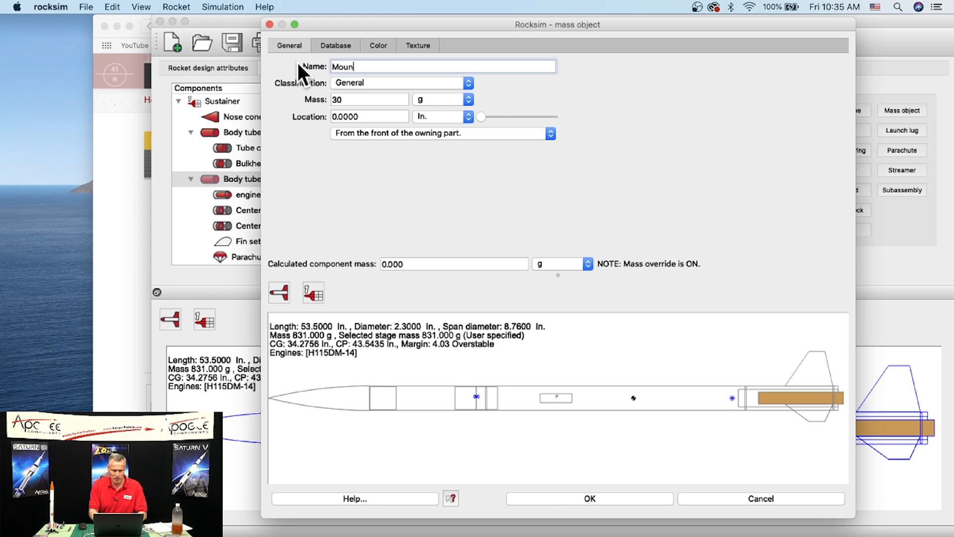
key(BackSpace)
key(BackSpace)
key(BackSpace)
text(toro)
key(BackSpace)
text(Mount Adapter)
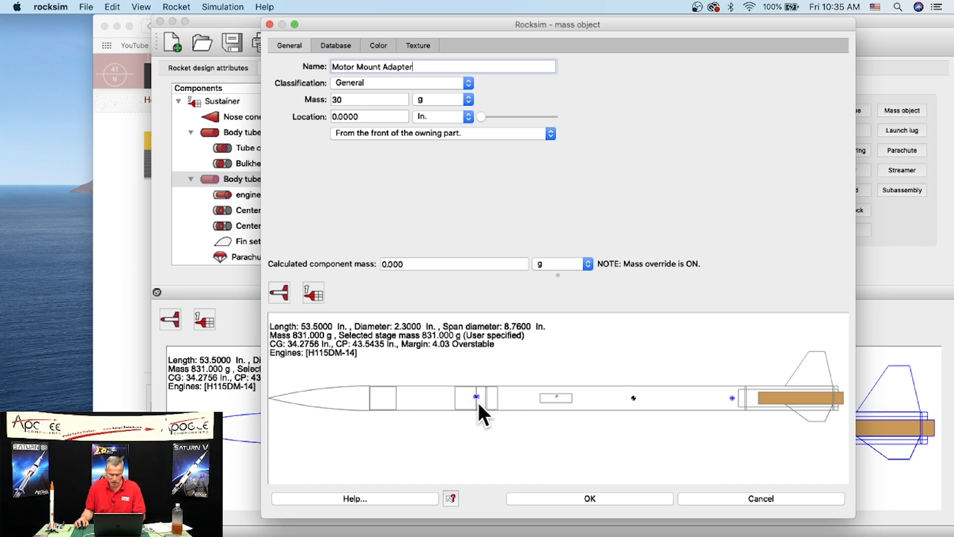
- Place the adapter mass 32.5 in. from the front of the owning part and accept the component
drag(480, 114, 522, 119)
drag(530, 120, 550, 118)
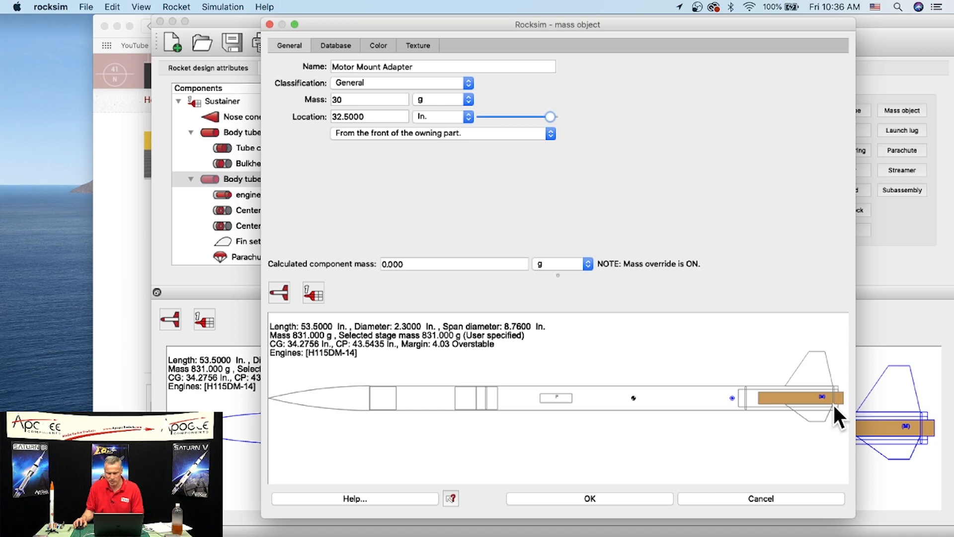
click(590, 499)
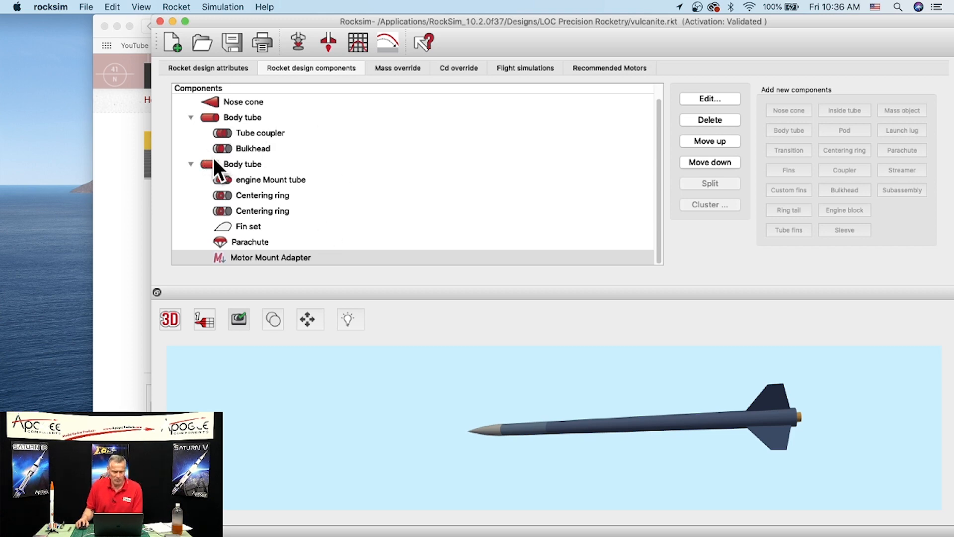
- Reopen the simulation properties, then switch to Safari and highlight the launch pad type in the Vulcanite specifications
click(298, 41)
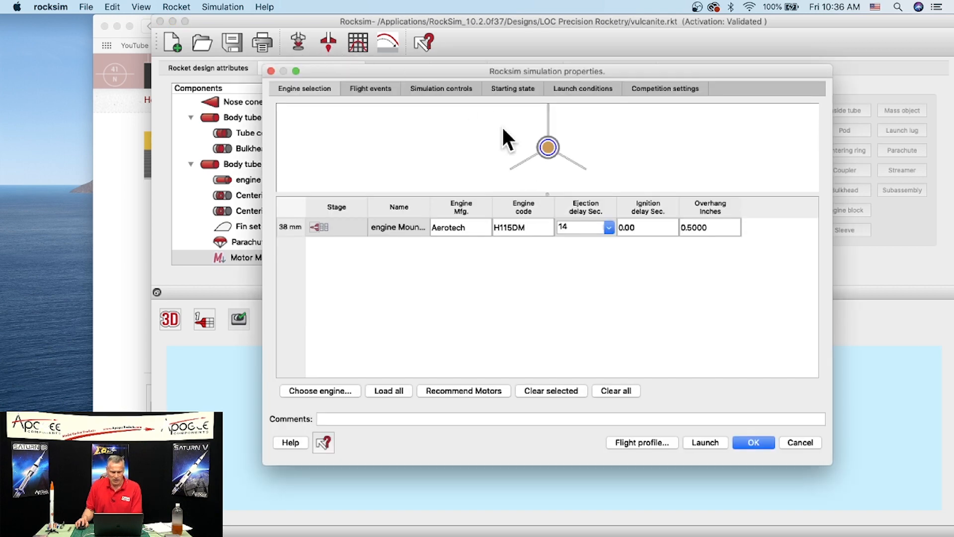
click(106, 184)
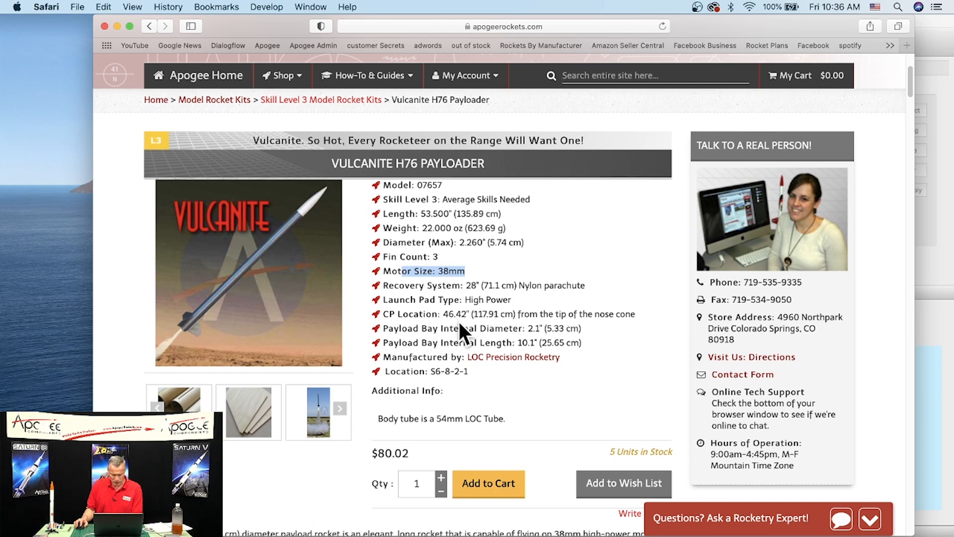
drag(463, 299, 512, 299)
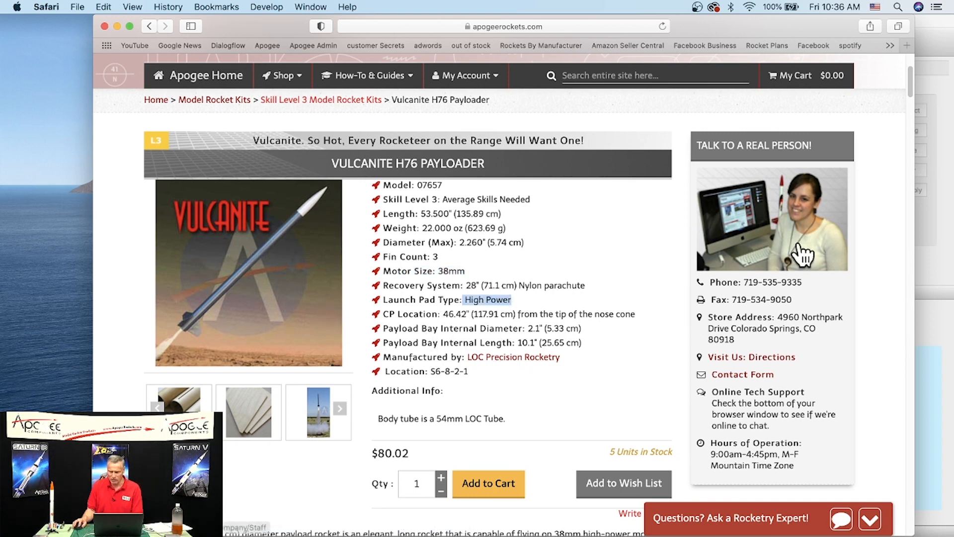
- Switch back to RockSim and set the simulation's launch guide length to 98 in
click(924, 267)
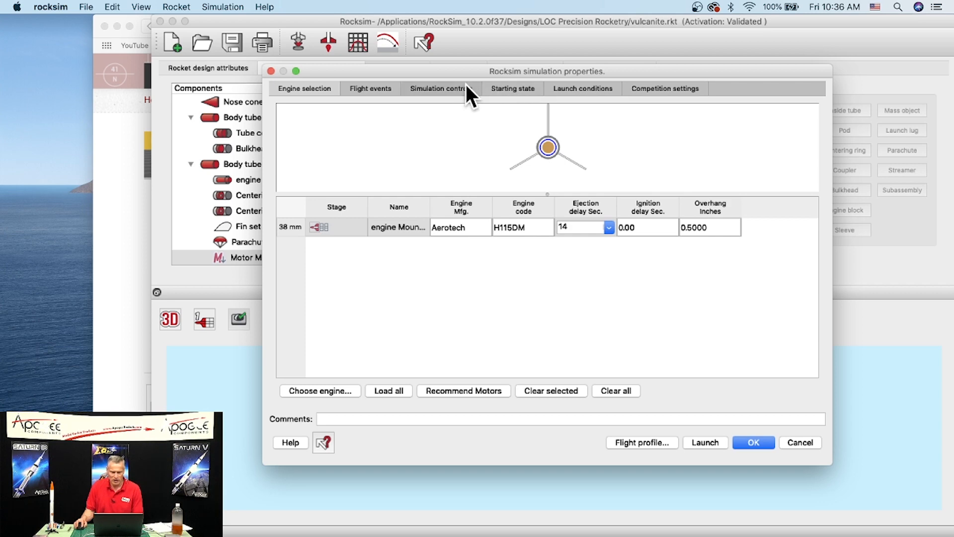
click(518, 89)
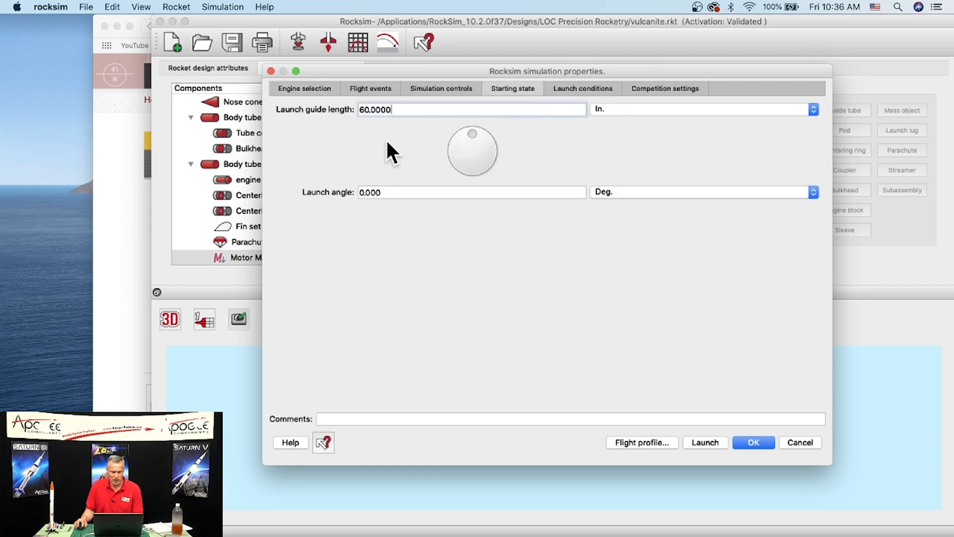
drag(397, 109, 337, 110)
text(98)
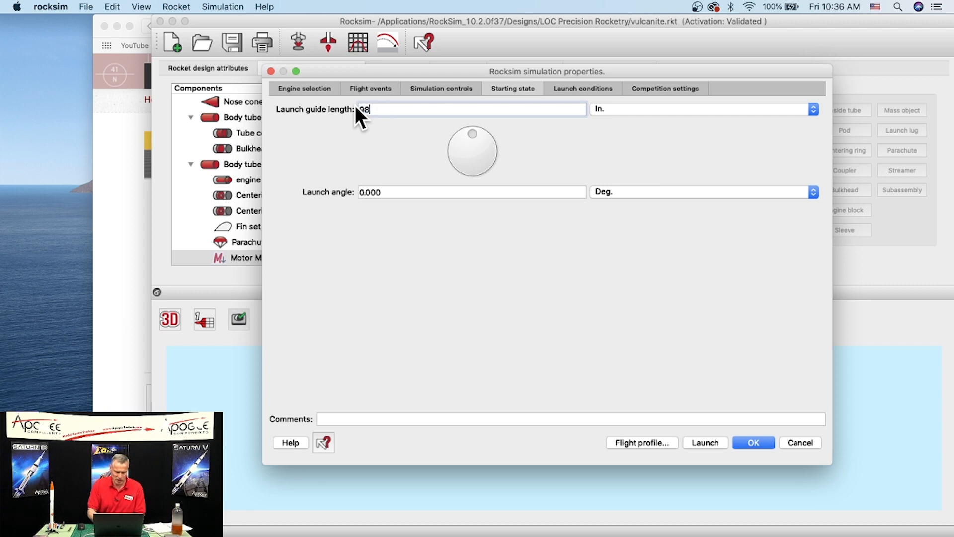
key(Tab)
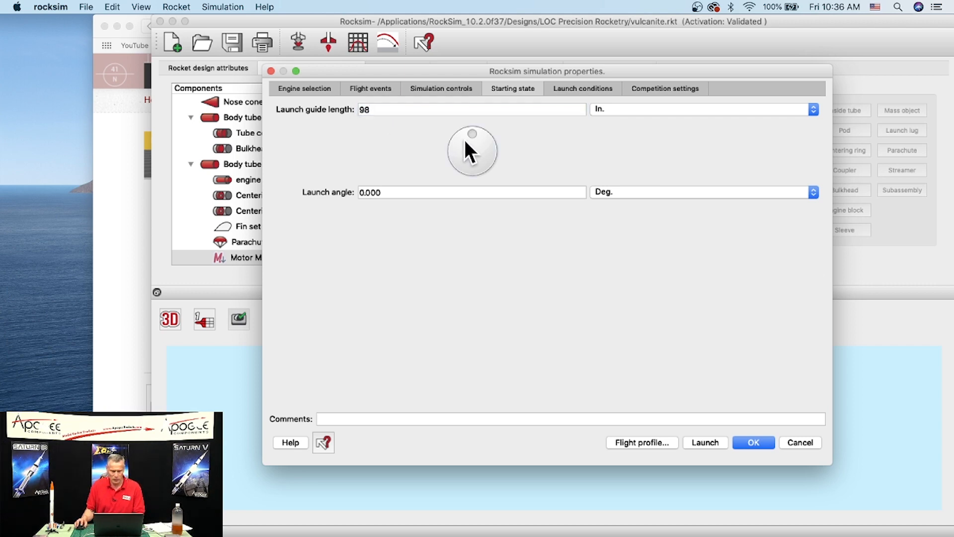
- Review the simulation's engine selection, parachute deployment event, simulation controls, starting state and launch conditions
click(312, 84)
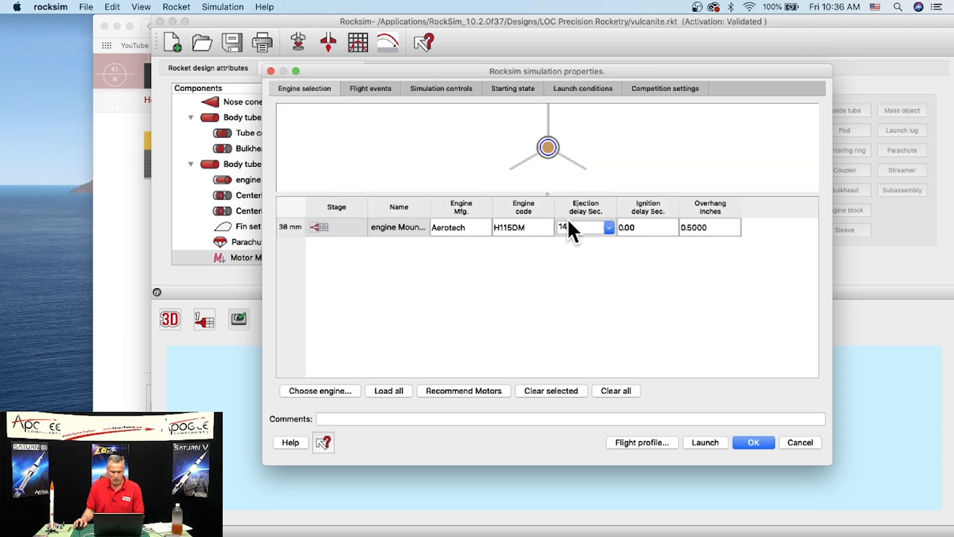
click(363, 89)
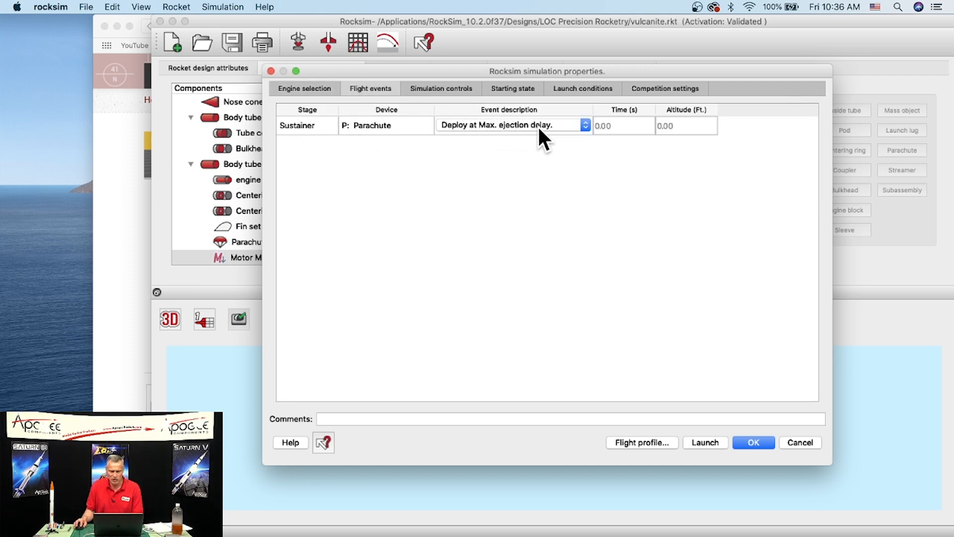
click(437, 84)
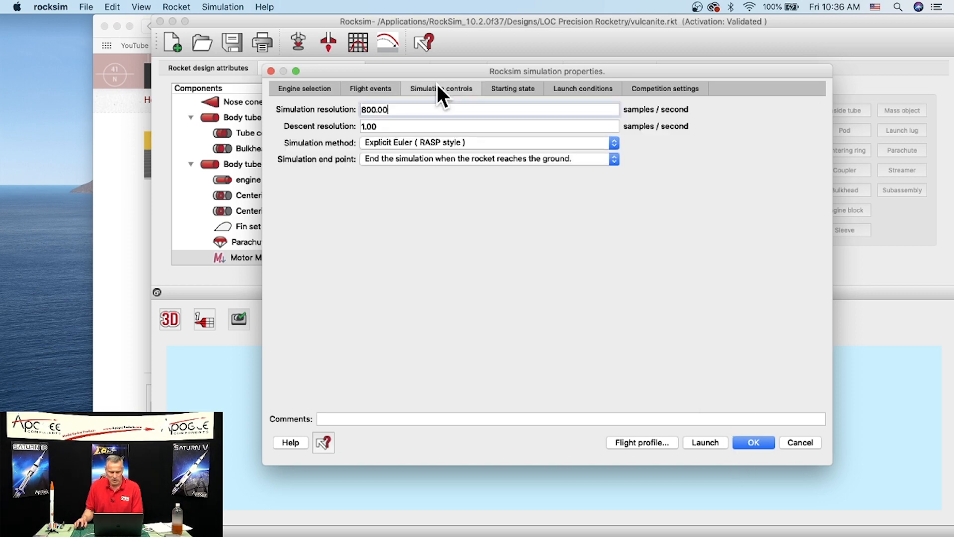
click(494, 88)
click(569, 88)
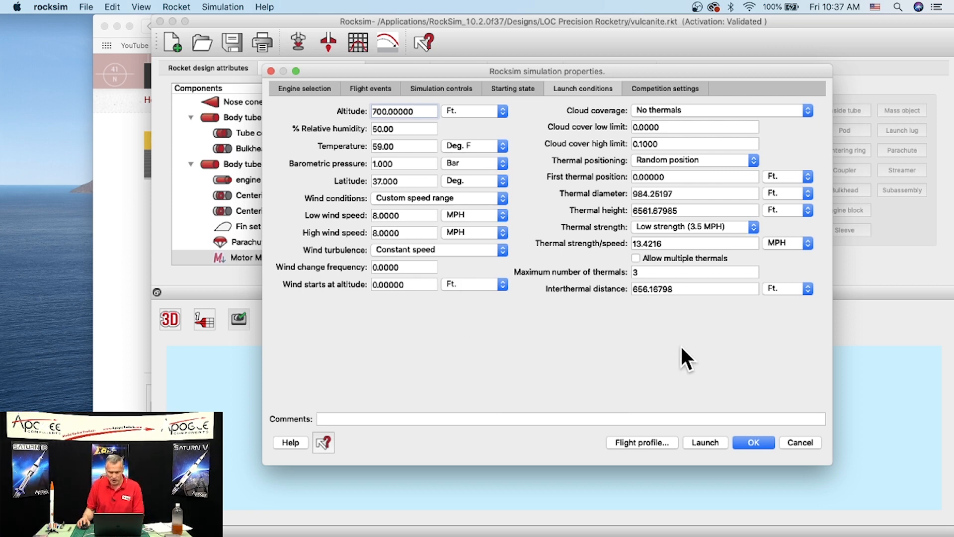
- Run the simulation as a 2D flight profile, play the flight animation and advance it to the end of the descent
click(646, 443)
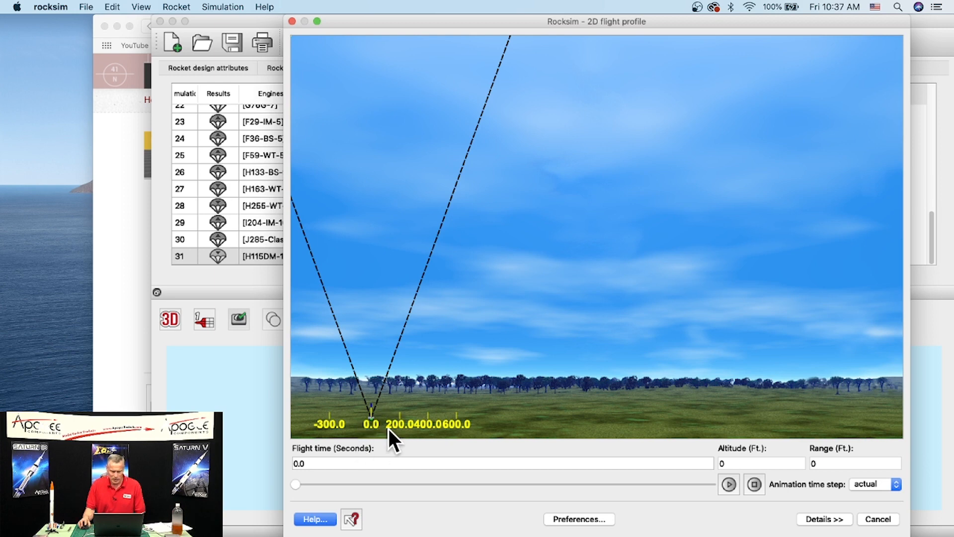
click(727, 486)
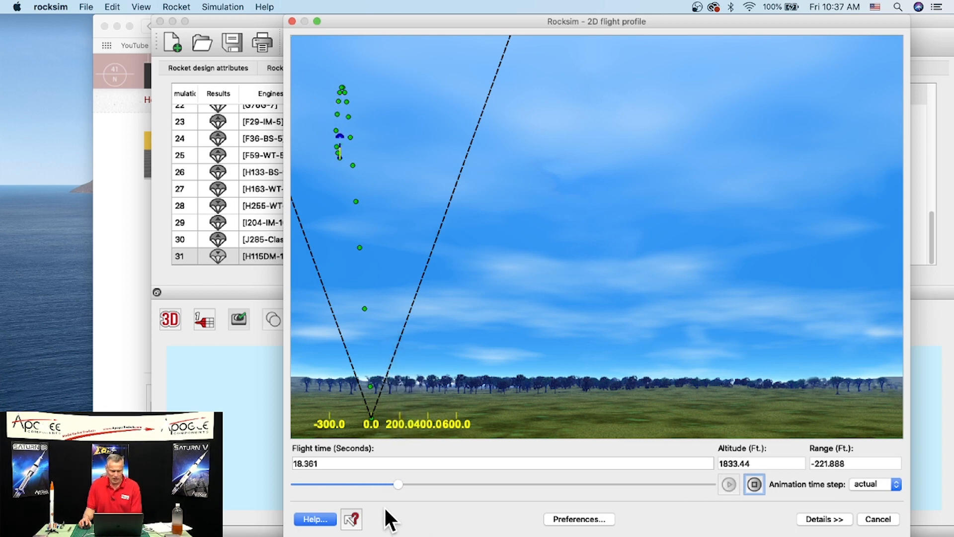
drag(403, 487, 713, 504)
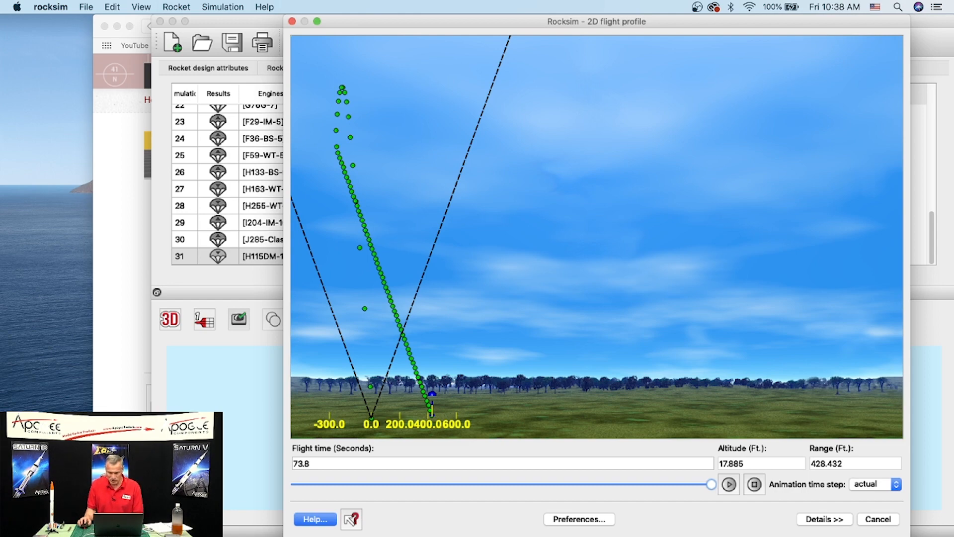
- Close the 2D flight profile and switch the rocket drawing from 3D to the 2D side view
click(876, 519)
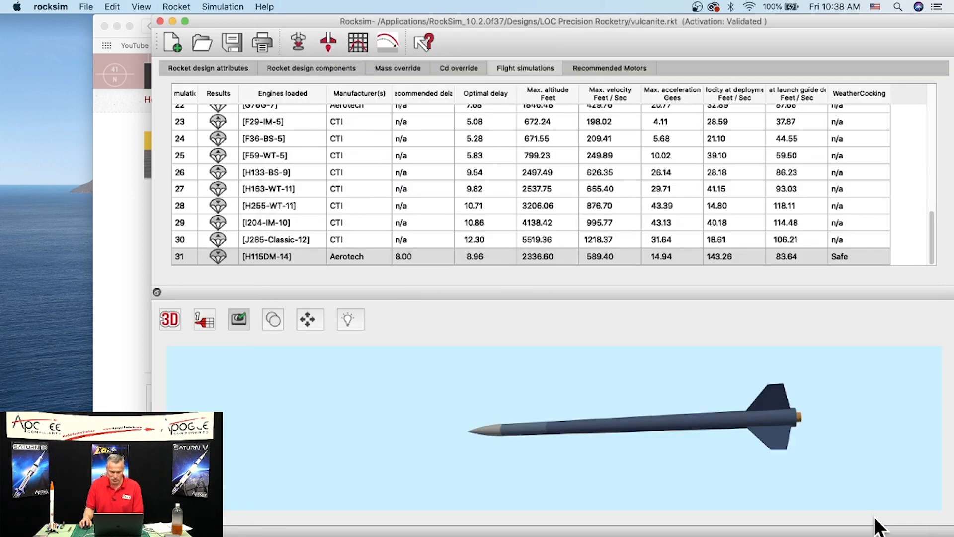
click(169, 321)
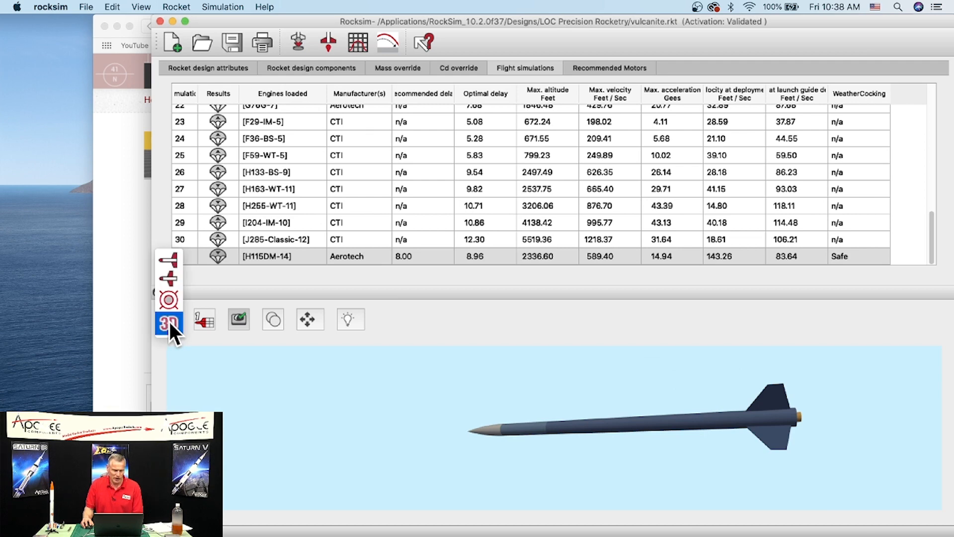
click(167, 262)
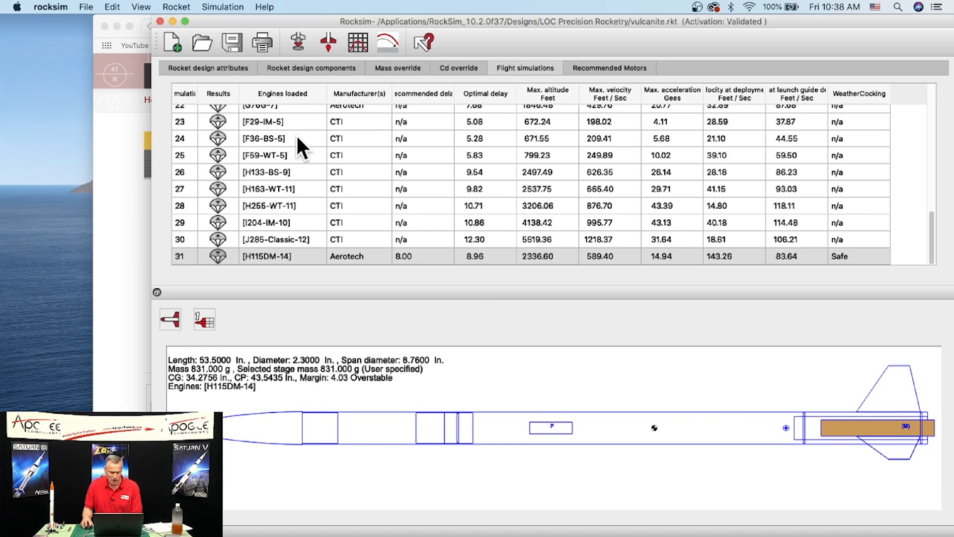
- Set the displayed CP location to use the cardboard cutout method in 2D drawings
click(225, 67)
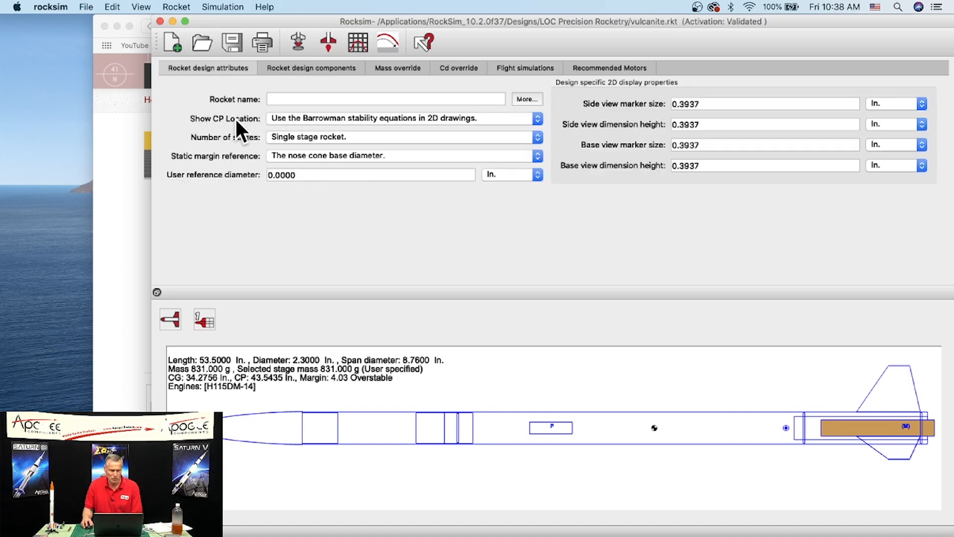
click(315, 118)
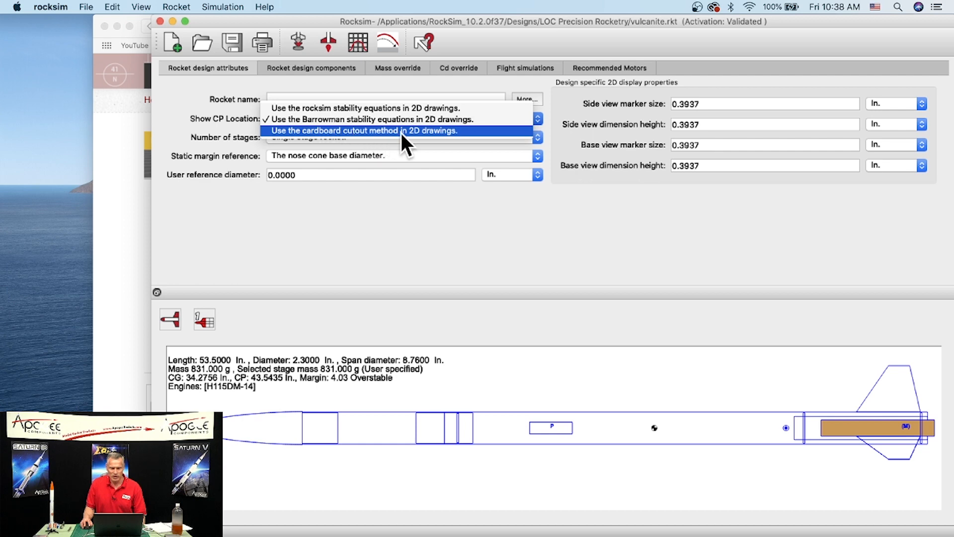
click(413, 132)
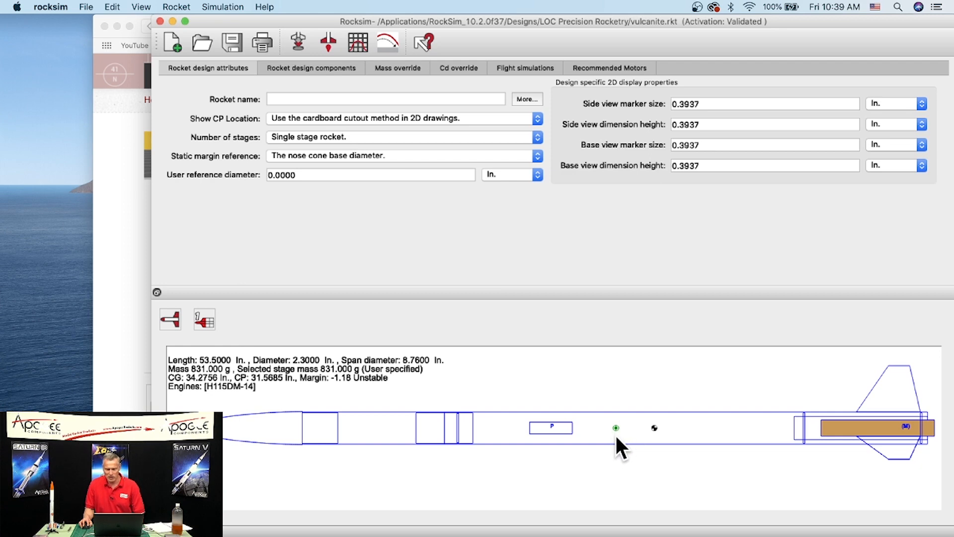
- Inspect the CP and CG markers in the side view up close, then restore the drawing's original zoom
right_click(654, 433)
click(668, 442)
mouse_move(686, 460)
mouse_down()
mouse_move(646, 402)
mouse_move(712, 450)
mouse_move(950, 459)
mouse_up()
drag(471, 470, 735, 457)
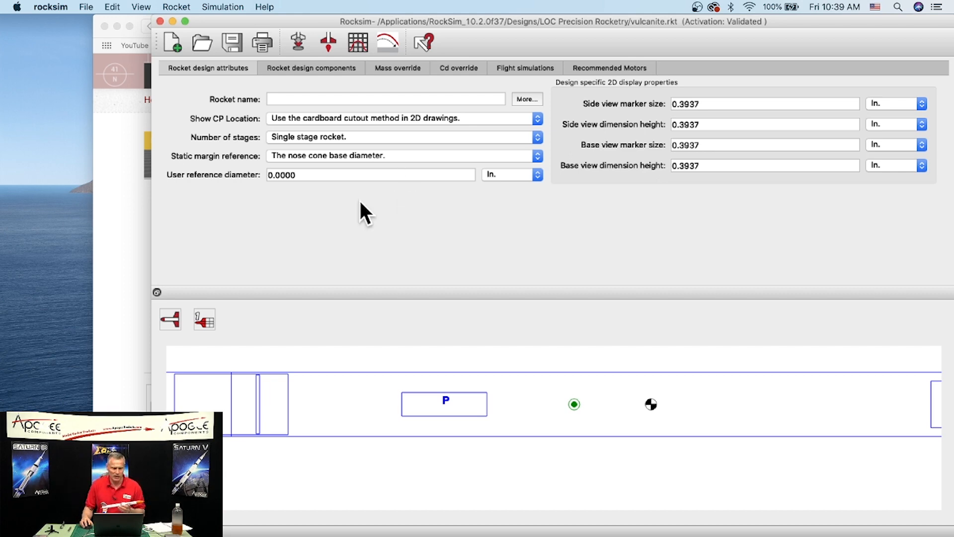
right_click(555, 395)
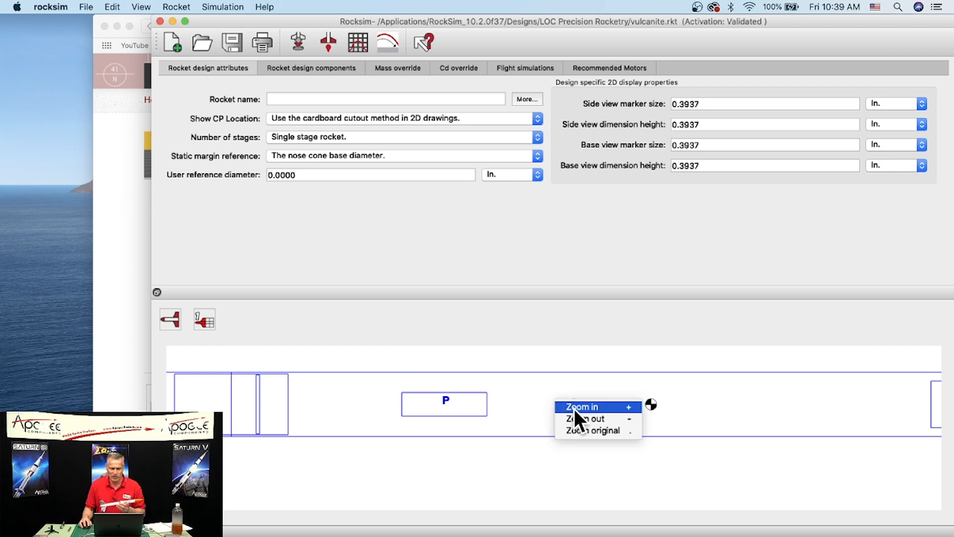
click(580, 427)
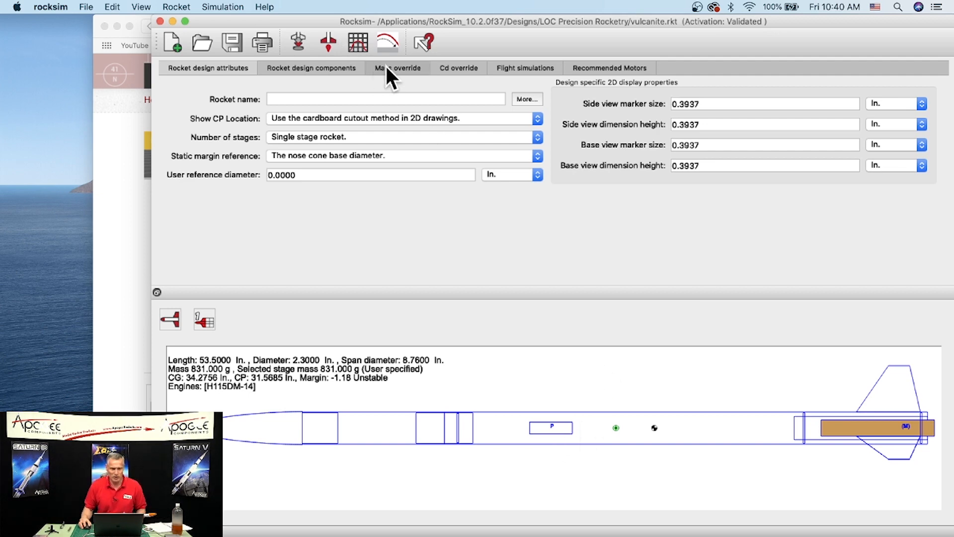
- Add a custom 100 g mass object named Nose Mass to the nose cone, located 3.25 in. from its front
click(284, 69)
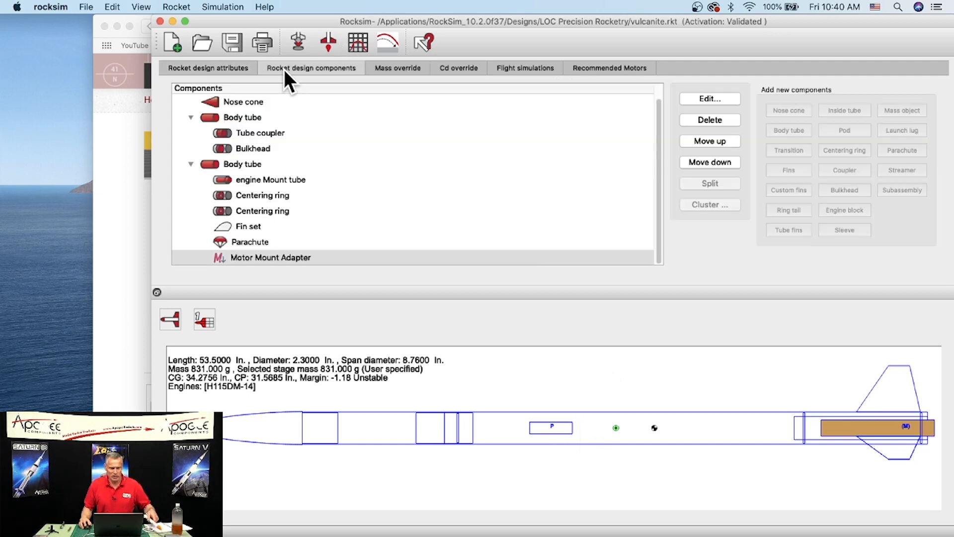
click(207, 117)
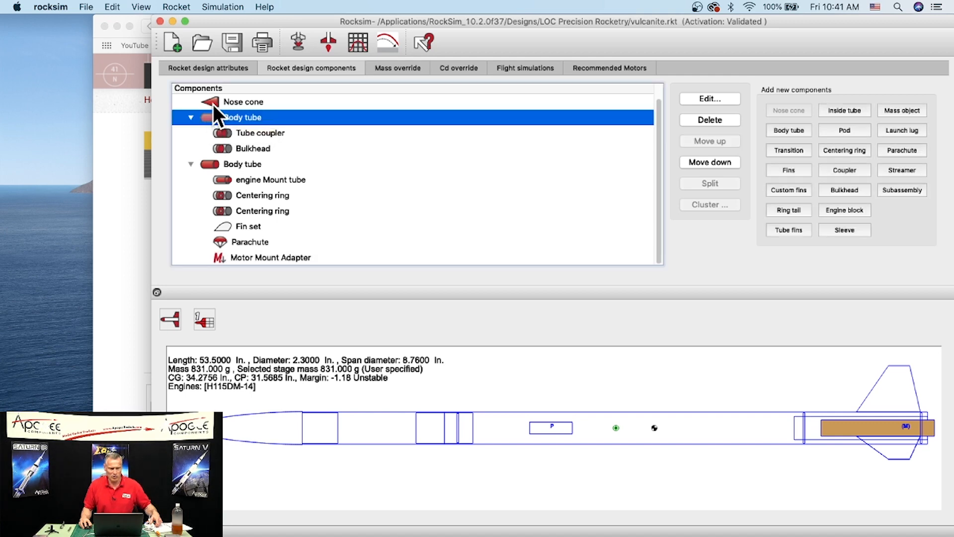
click(213, 103)
click(895, 111)
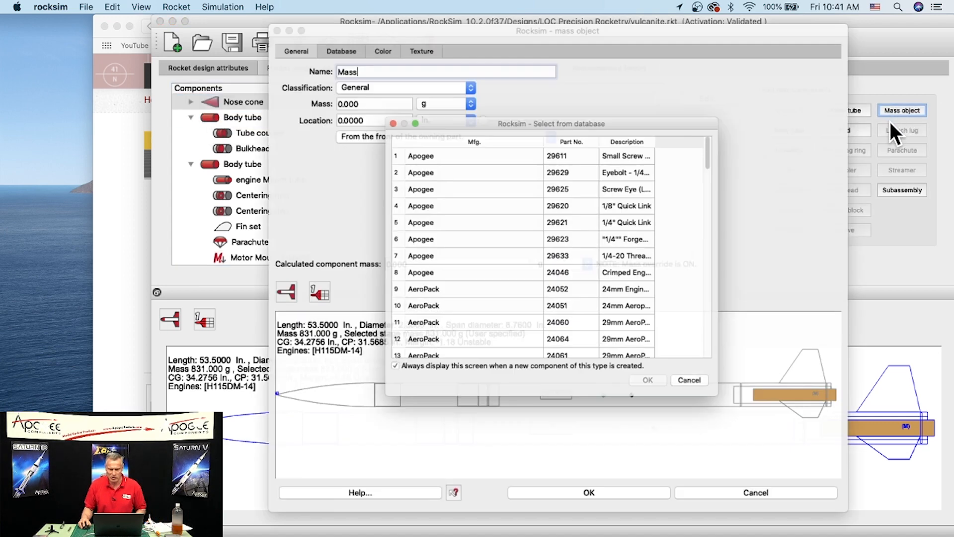
click(705, 395)
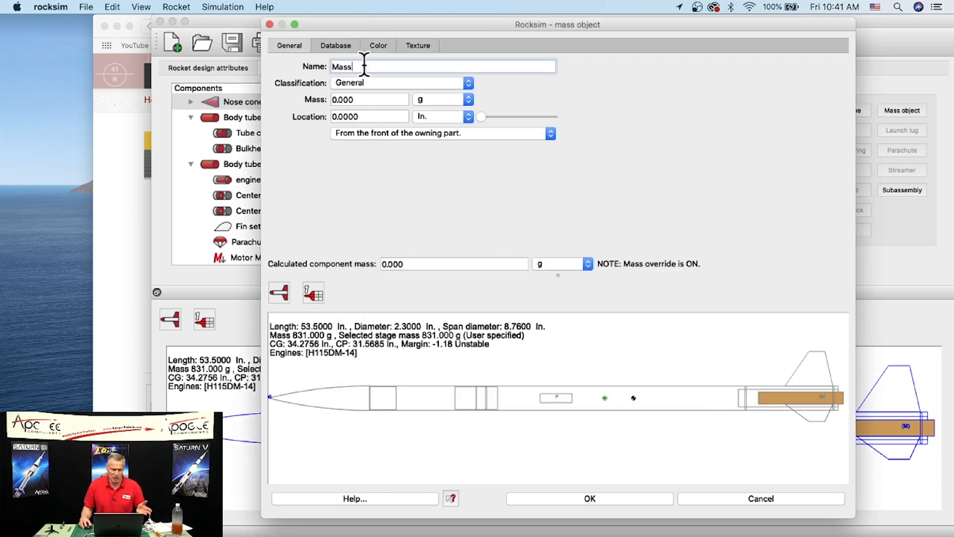
drag(354, 66, 327, 67)
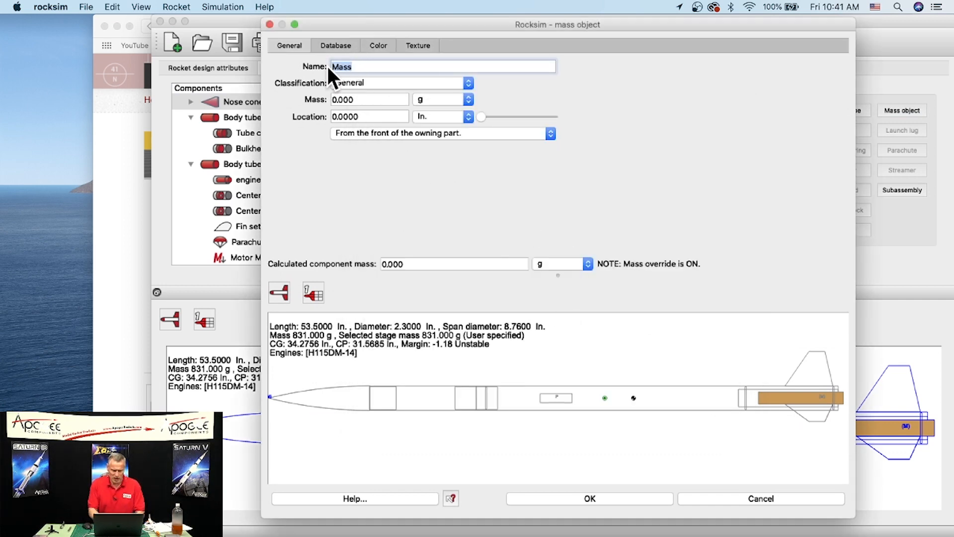
text(Nose Mass)
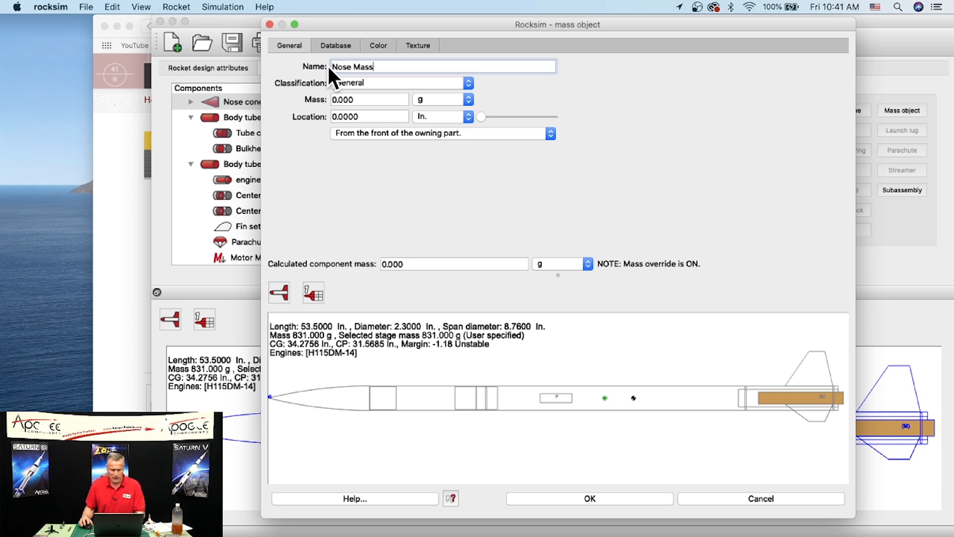
drag(390, 98, 314, 85)
text(100)
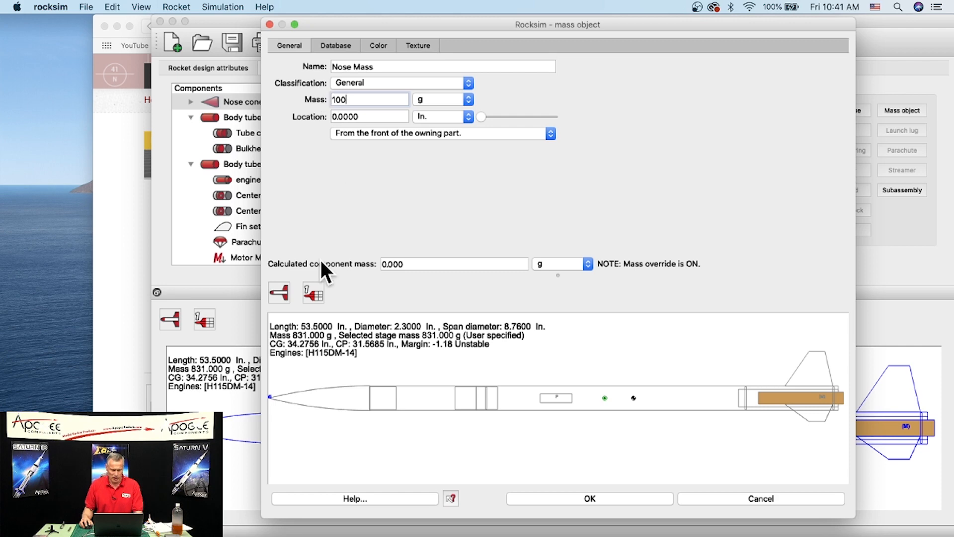
drag(482, 117, 506, 117)
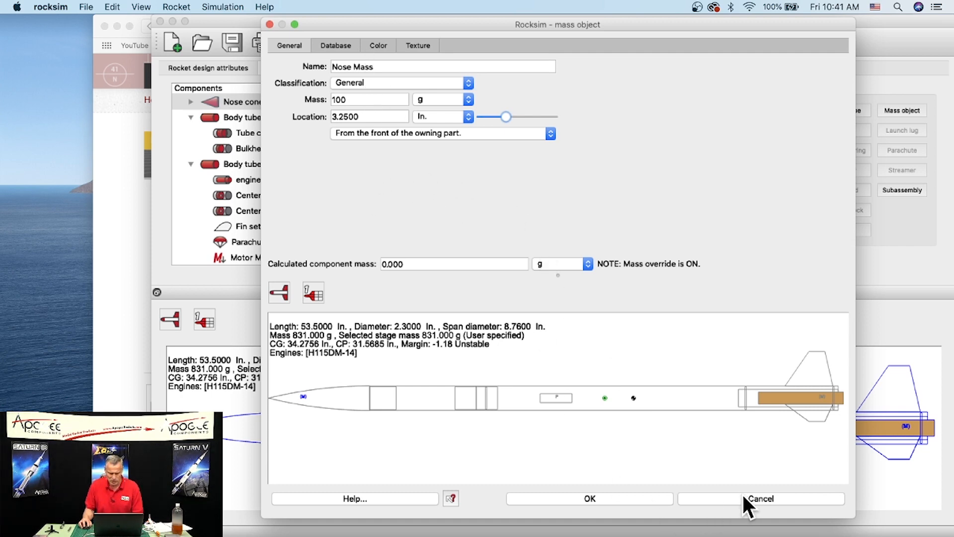
click(634, 496)
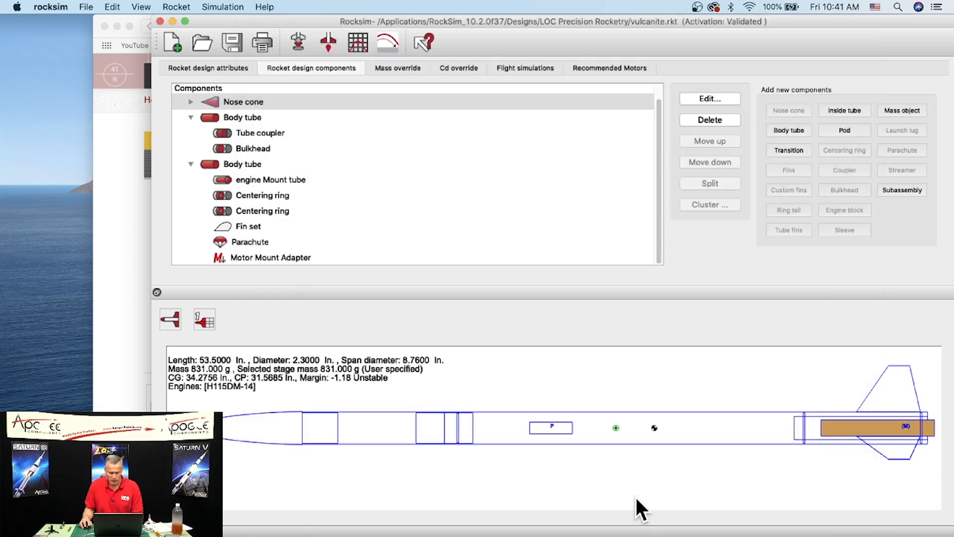
- Turn off the mass override so simulations no longer use the measured mass and CG values
click(408, 68)
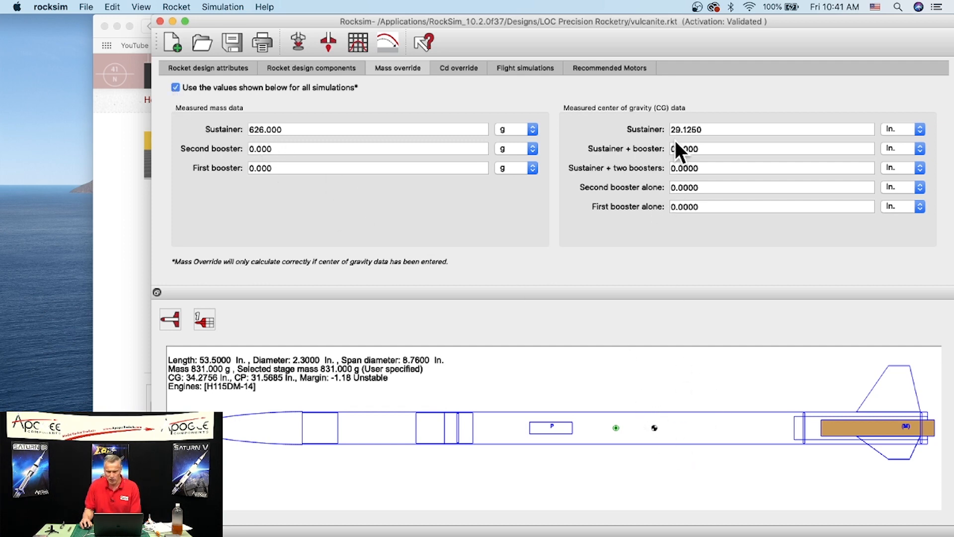
click(176, 87)
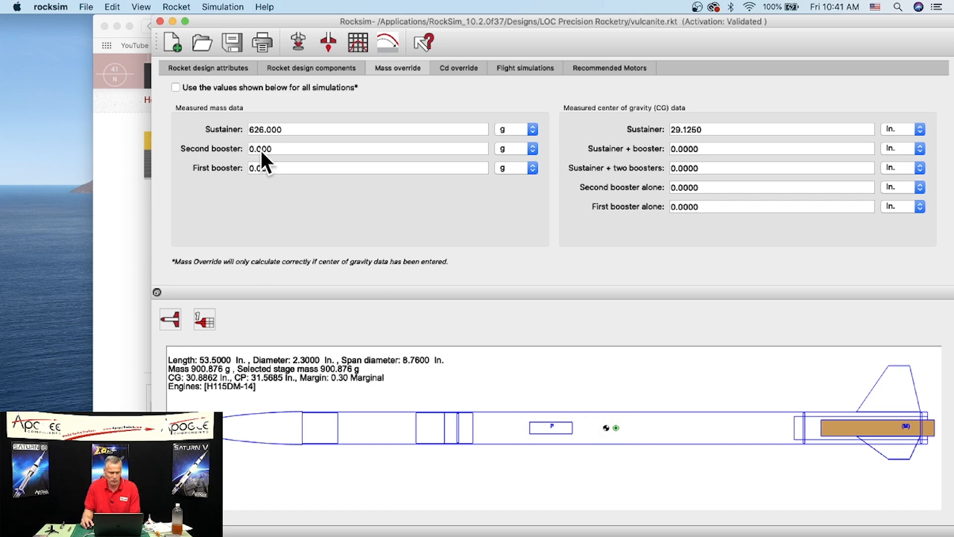
- Reopen the Nose Mass object and try a mass of 80 g, then 70 g
click(281, 70)
double_click(233, 118)
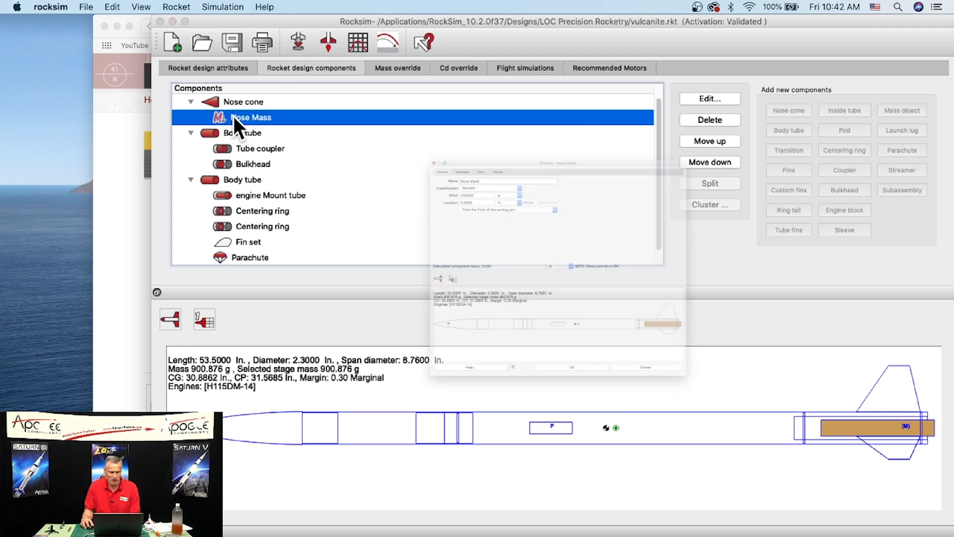
drag(379, 100, 322, 101)
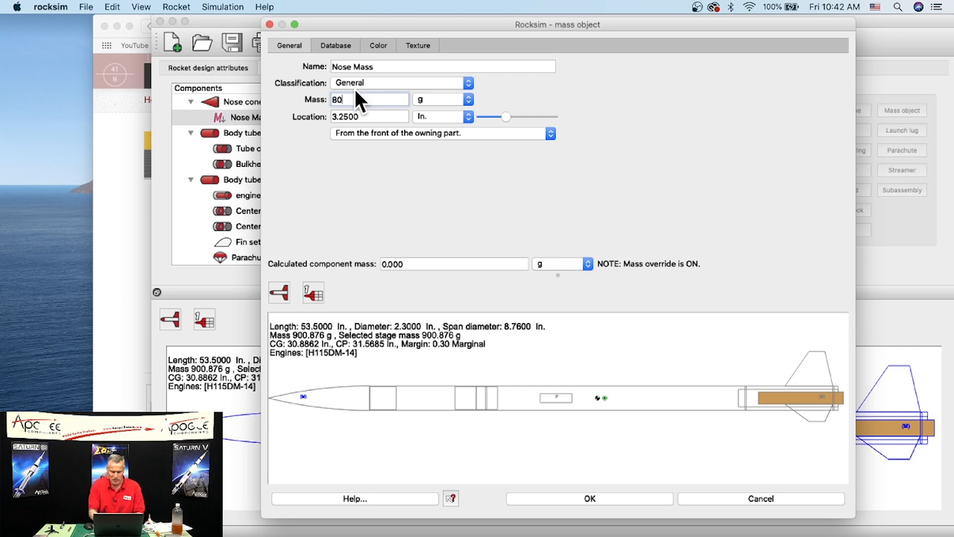
key(Tab)
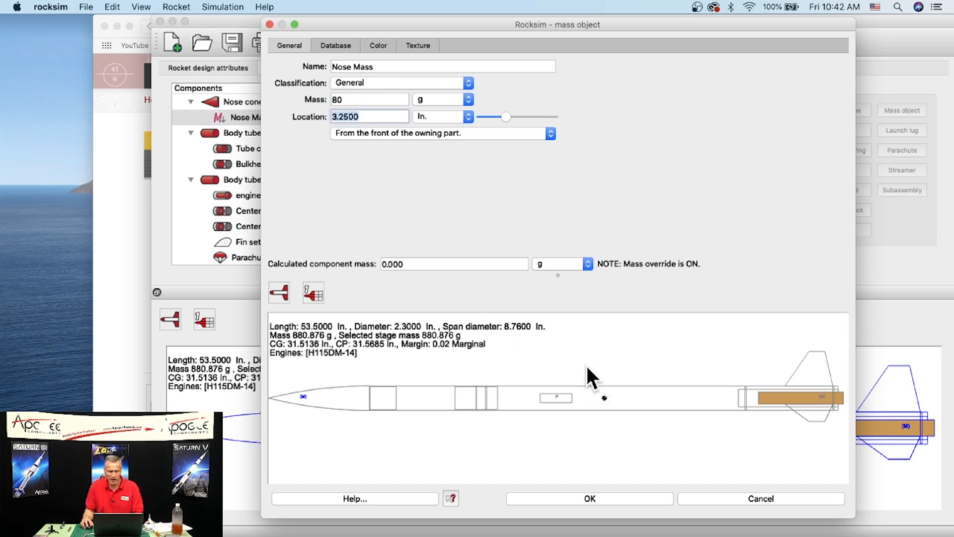
drag(352, 99, 329, 96)
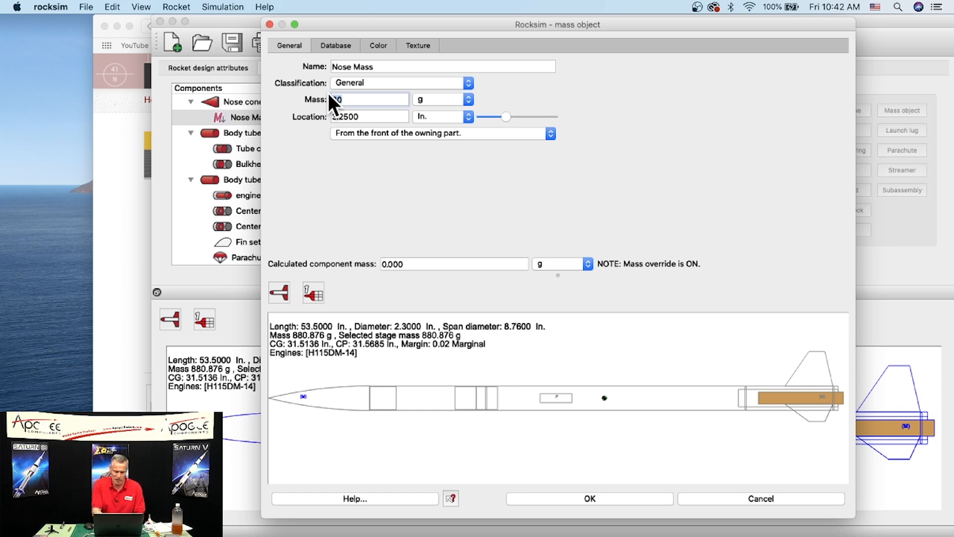
text(70)
key(Tab)
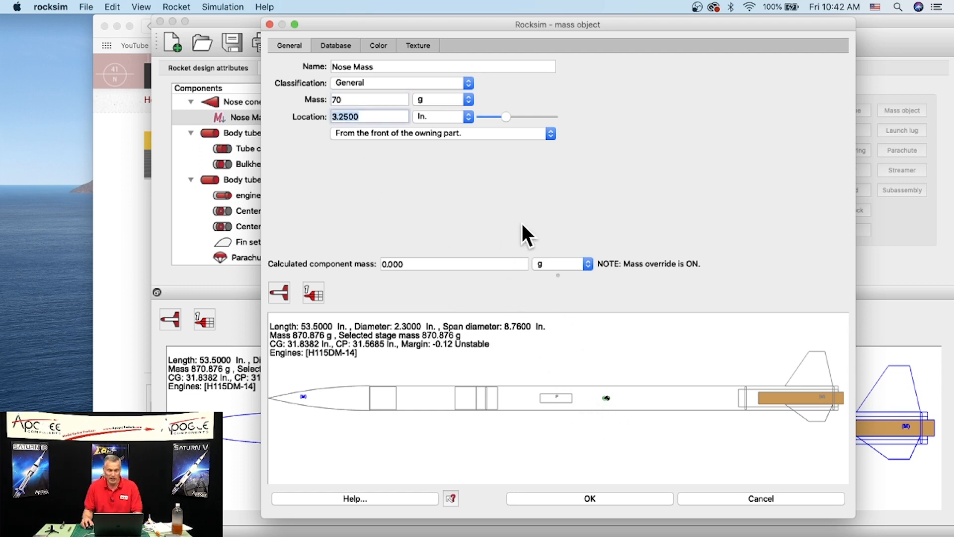
- Set the Nose Mass object's mass to 100 g and accept the edit
drag(344, 101, 328, 99)
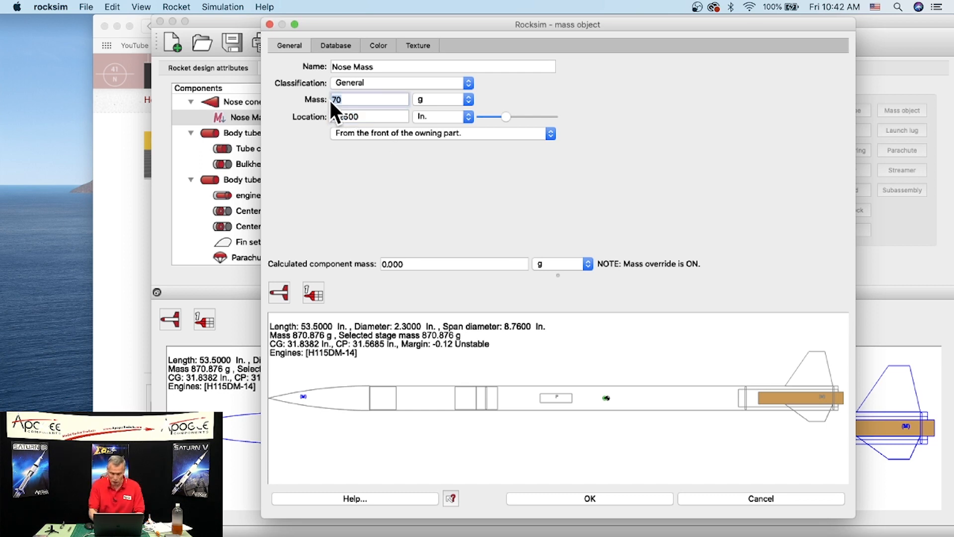
text(1000)
key(BackSpace)
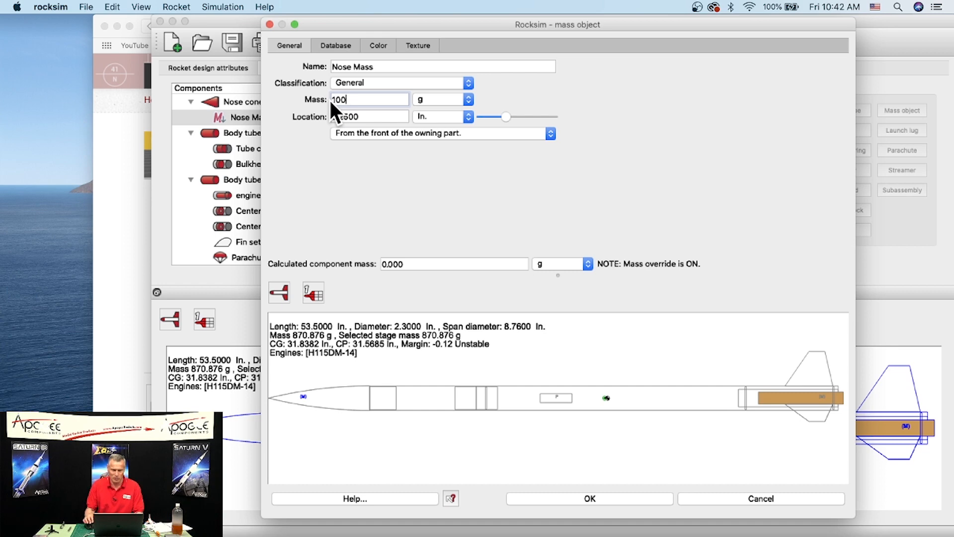
key(Tab)
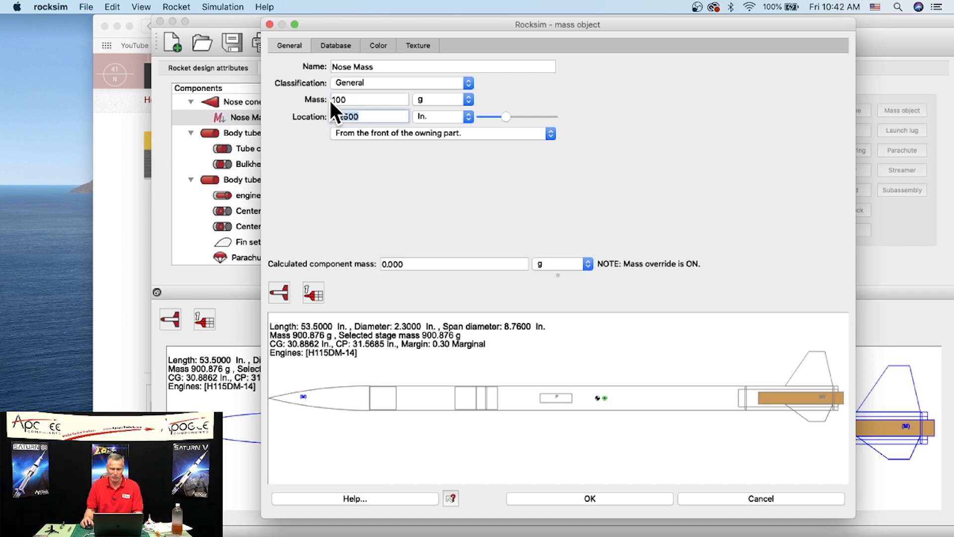
click(622, 494)
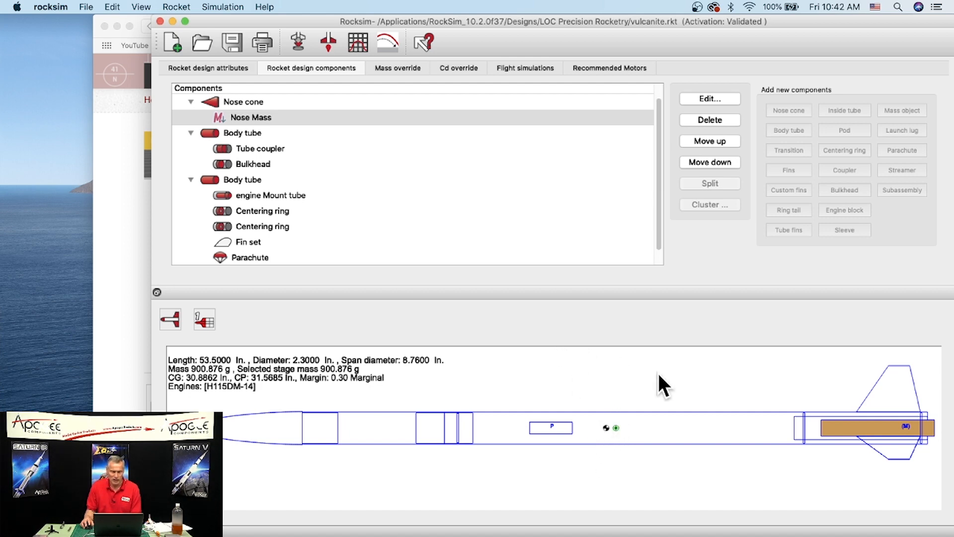
- Set the displayed CP location to use the Barrowman stability equations in 2D drawings
click(200, 70)
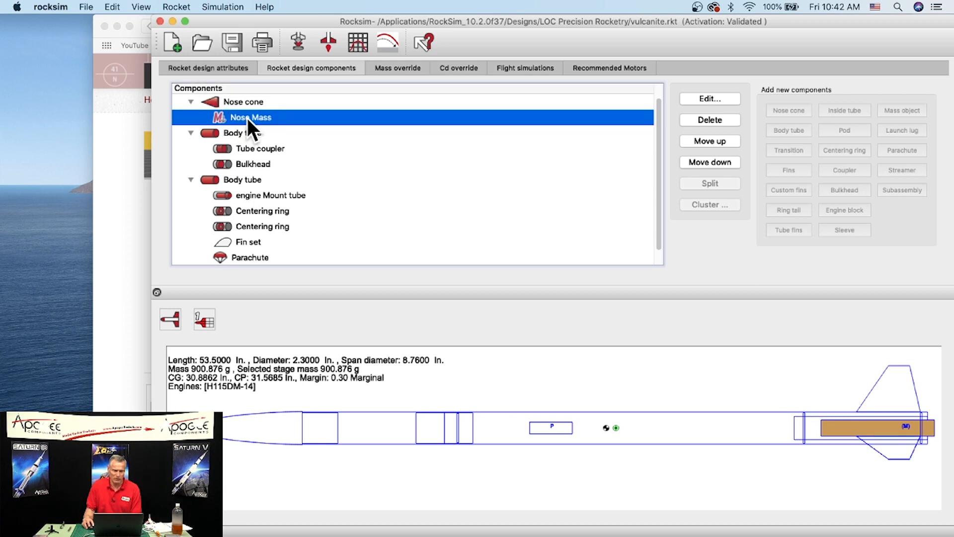
click(213, 68)
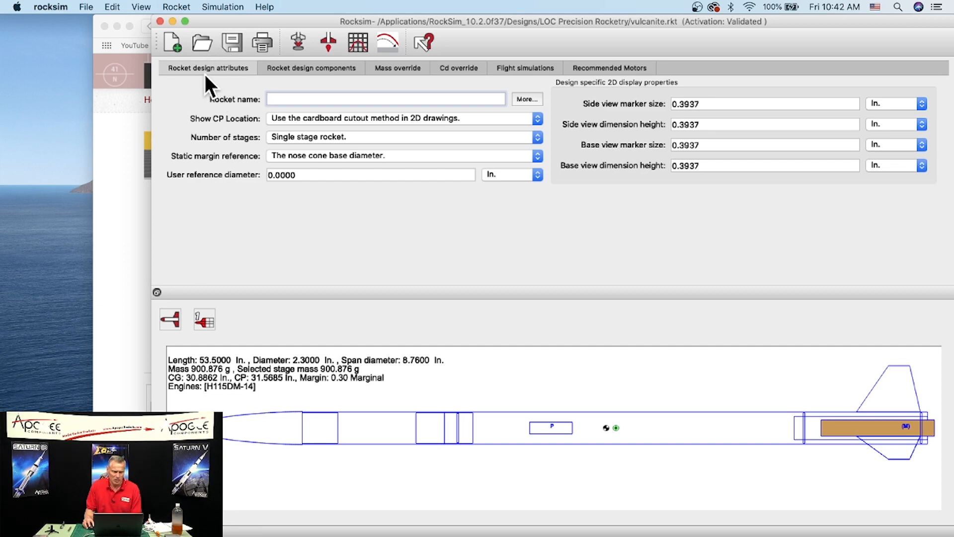
click(303, 68)
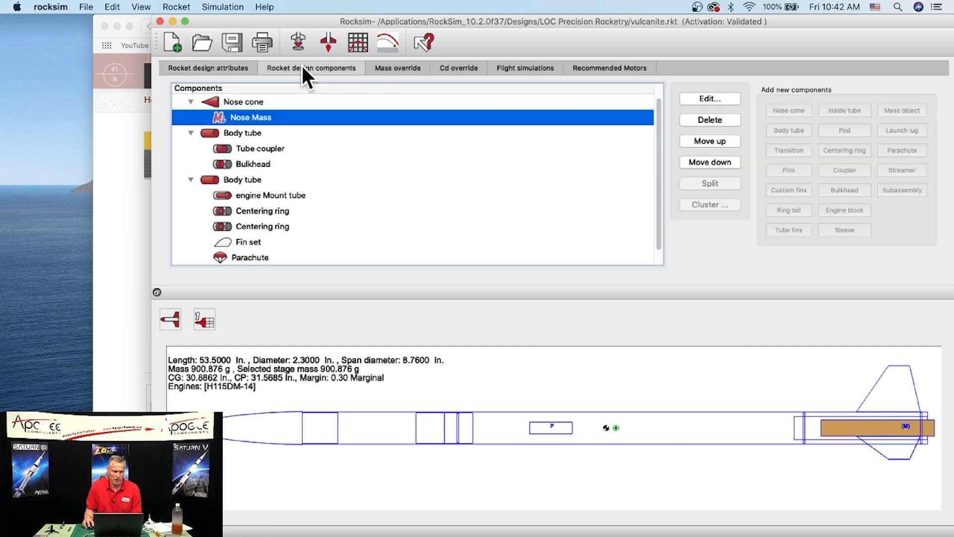
click(234, 69)
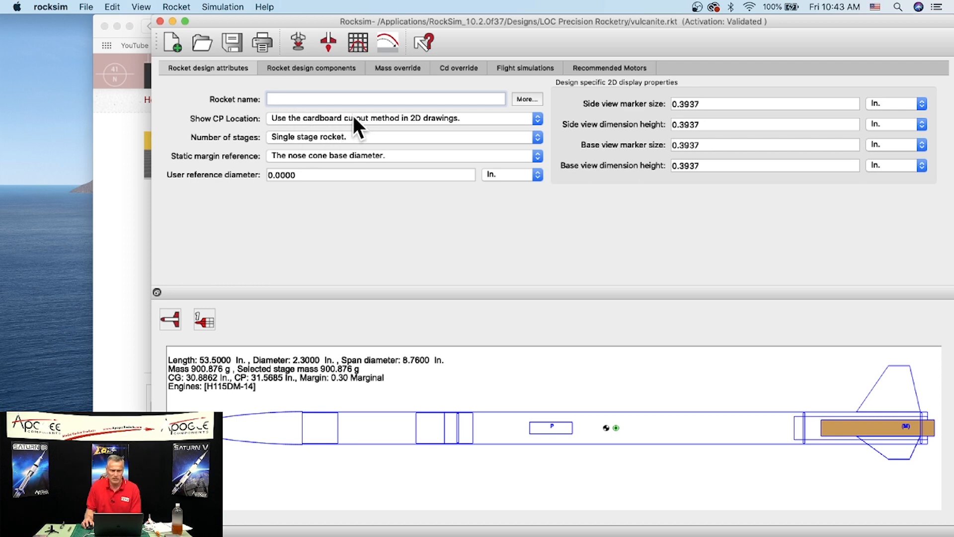
click(415, 118)
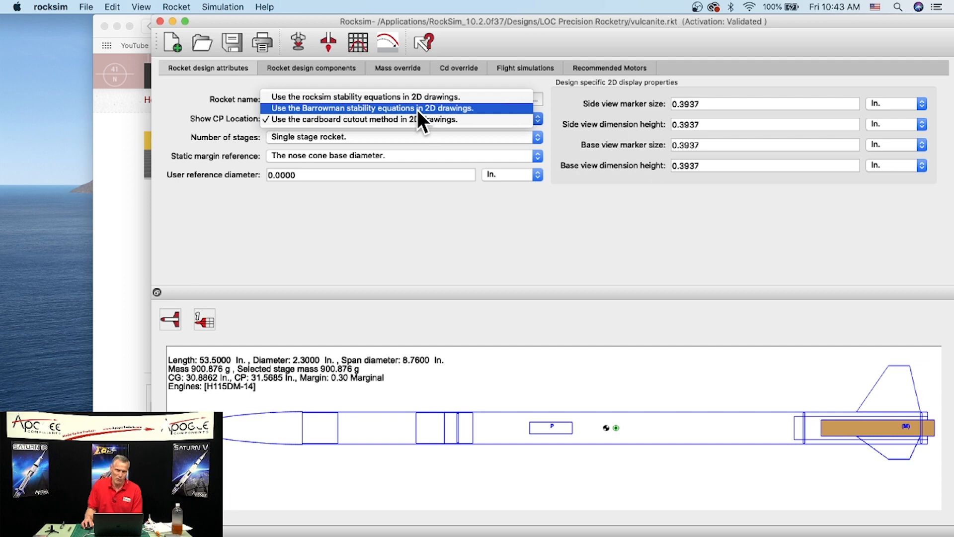
click(416, 110)
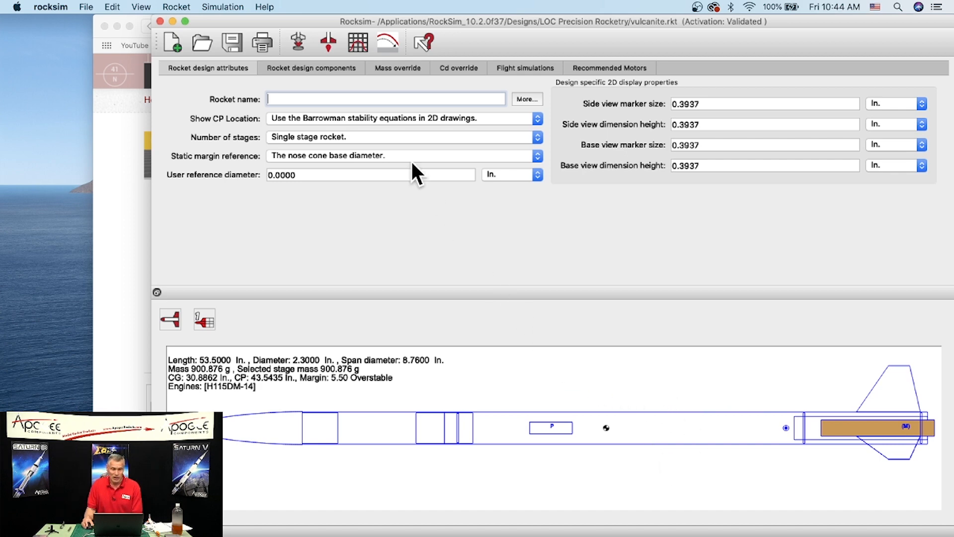
- Change the displayed CP location to use the RockSim stability equations in 2D drawings
click(389, 118)
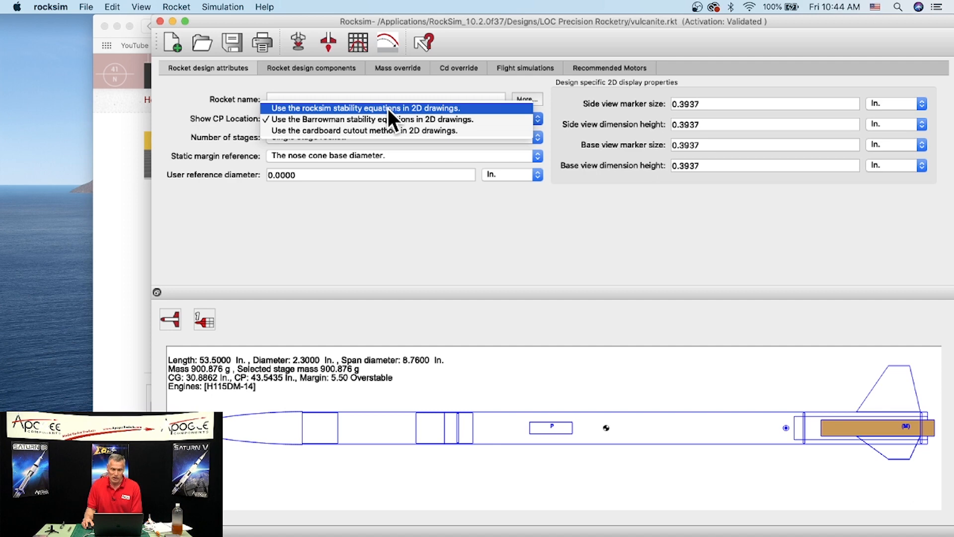
click(388, 108)
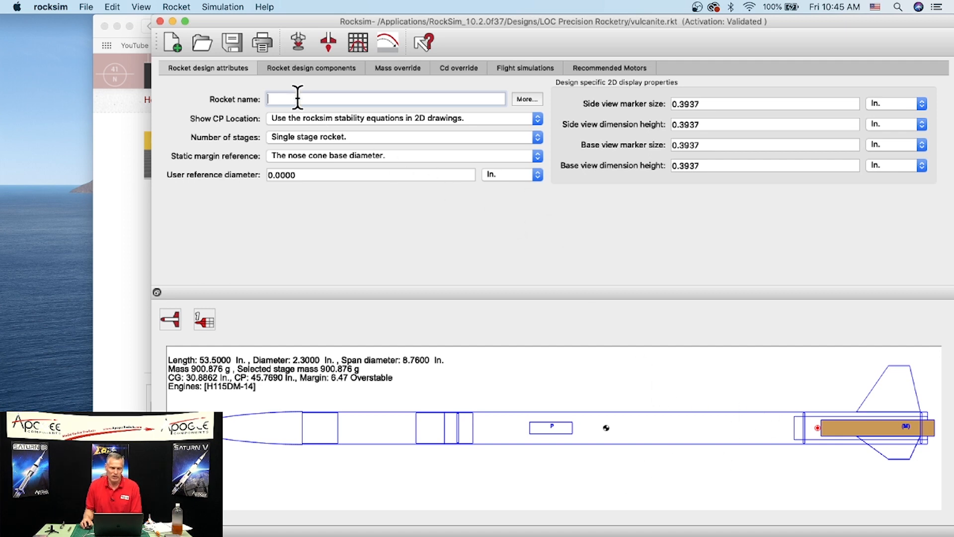
- Simulate the flight with the loaded H115DM-14 motor and view its 2D flight profile through to landing
click(297, 41)
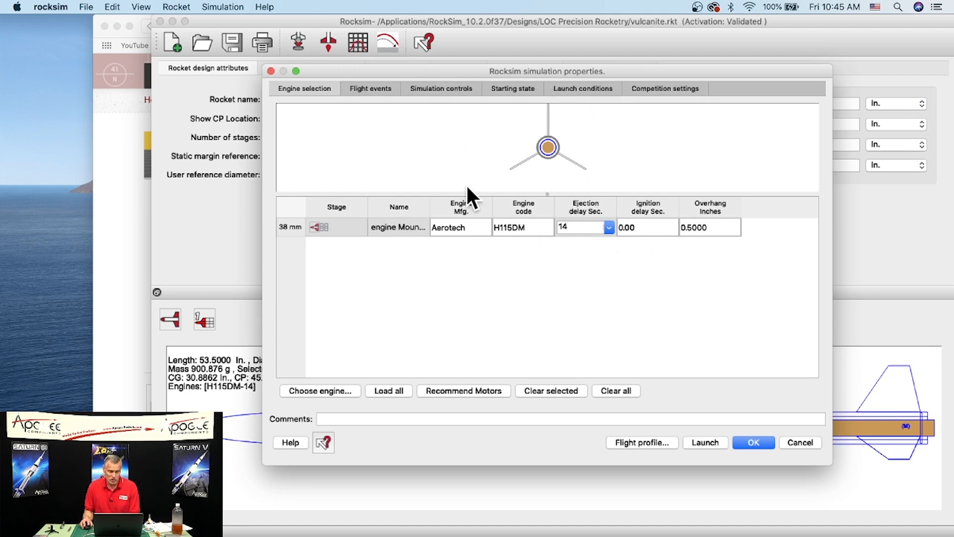
click(637, 442)
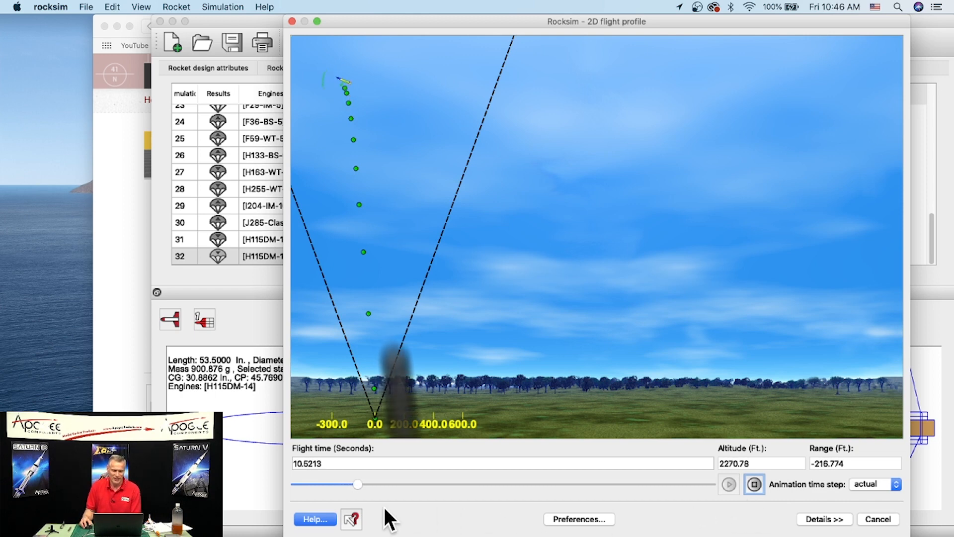
drag(365, 485, 729, 503)
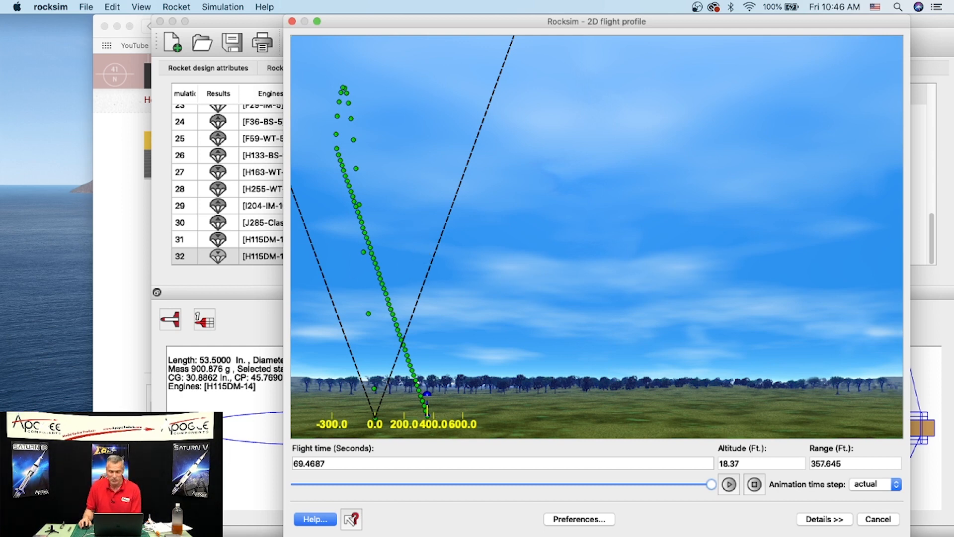
click(878, 519)
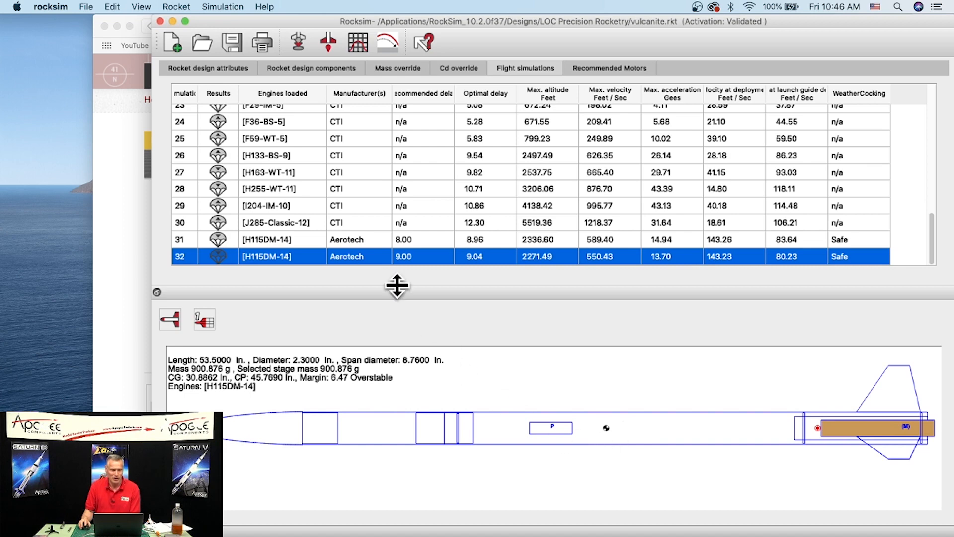
- Prepare a new simulation and set its starting launch angle to -17.374 degrees, tilting the launch guide away from vertical
click(299, 43)
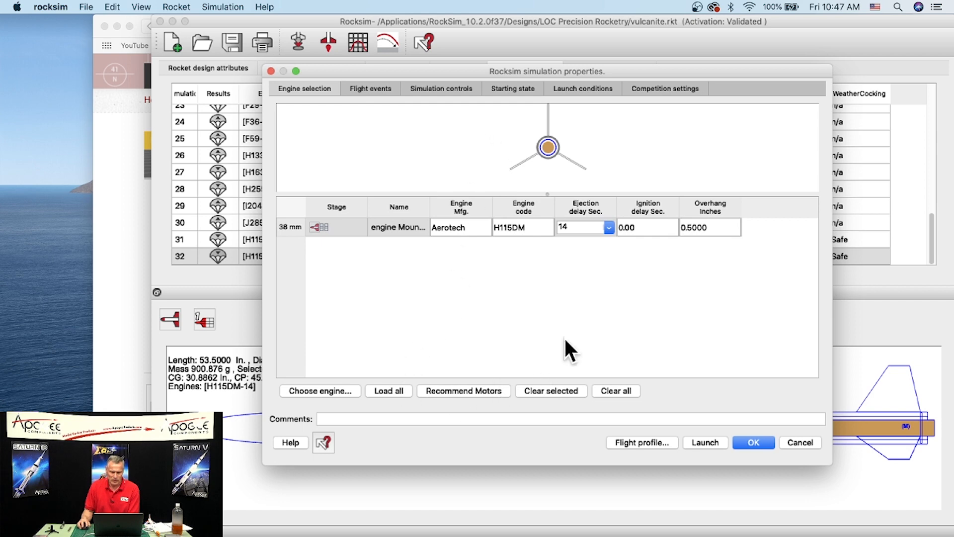
click(511, 91)
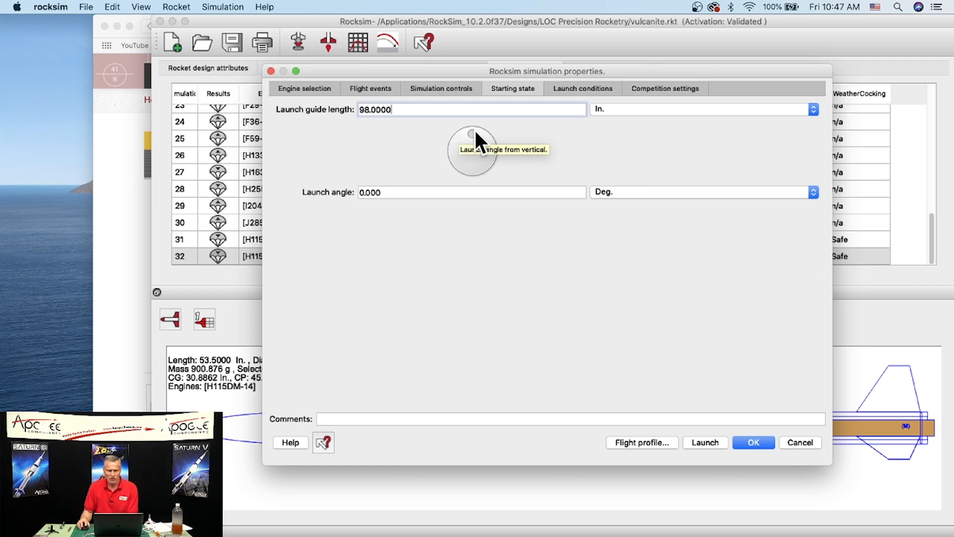
drag(470, 135, 463, 130)
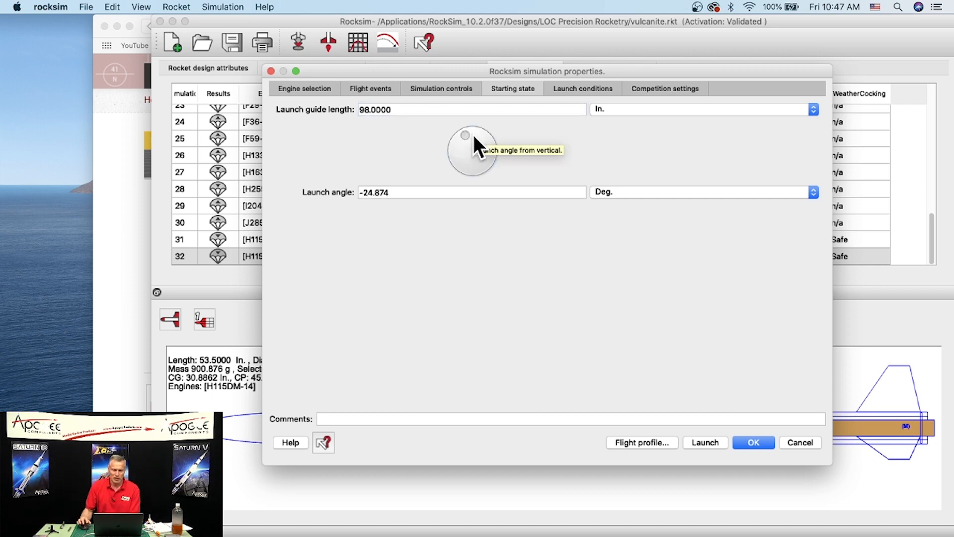
drag(470, 136, 483, 135)
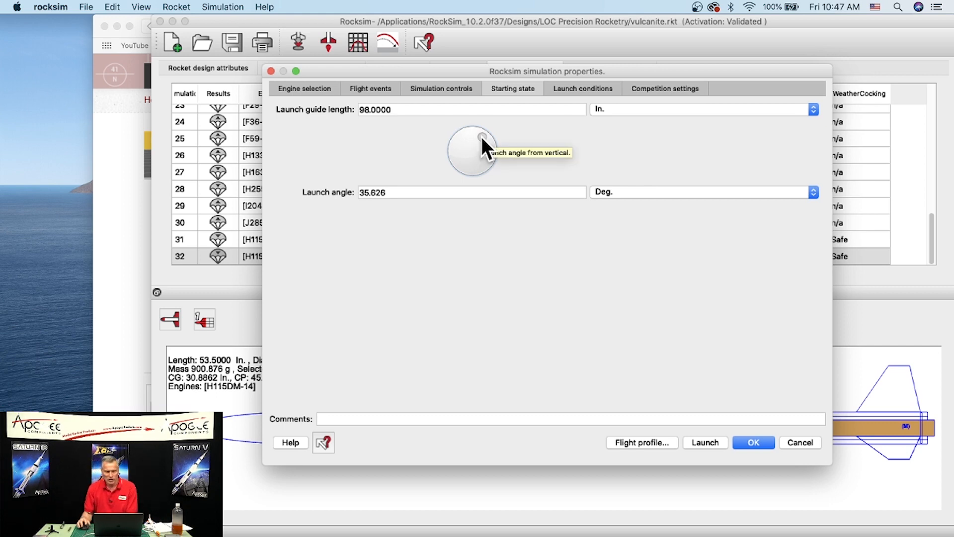
mouse_move(471, 134)
mouse_down()
mouse_move(480, 136)
mouse_move(467, 132)
mouse_up()
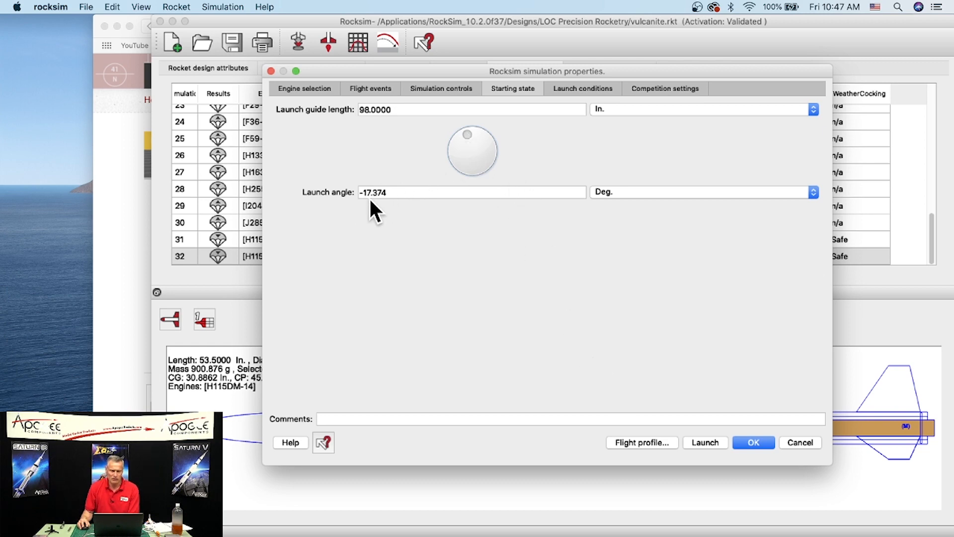
- Run the simulation at the strongly tilted launch angle and play its 2D flight profile through to landing
click(637, 441)
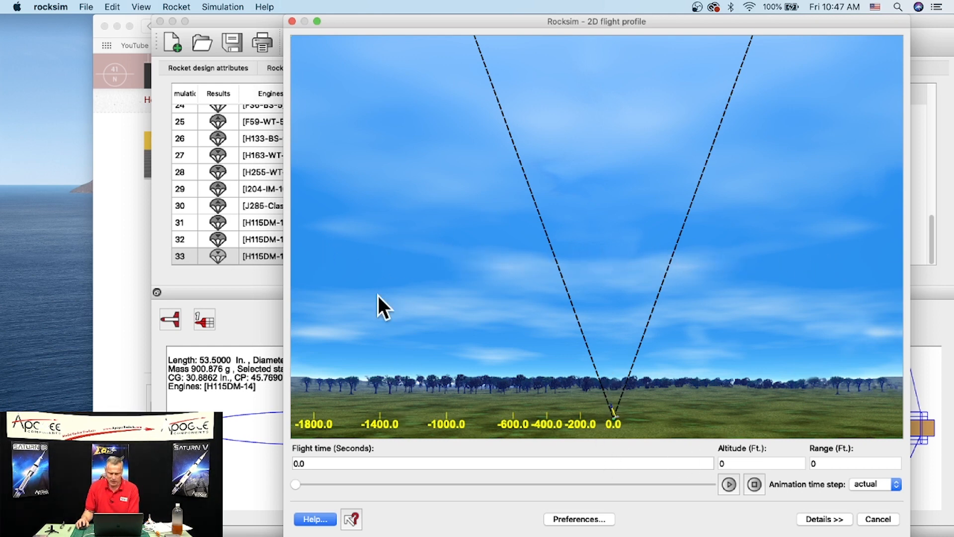
click(728, 484)
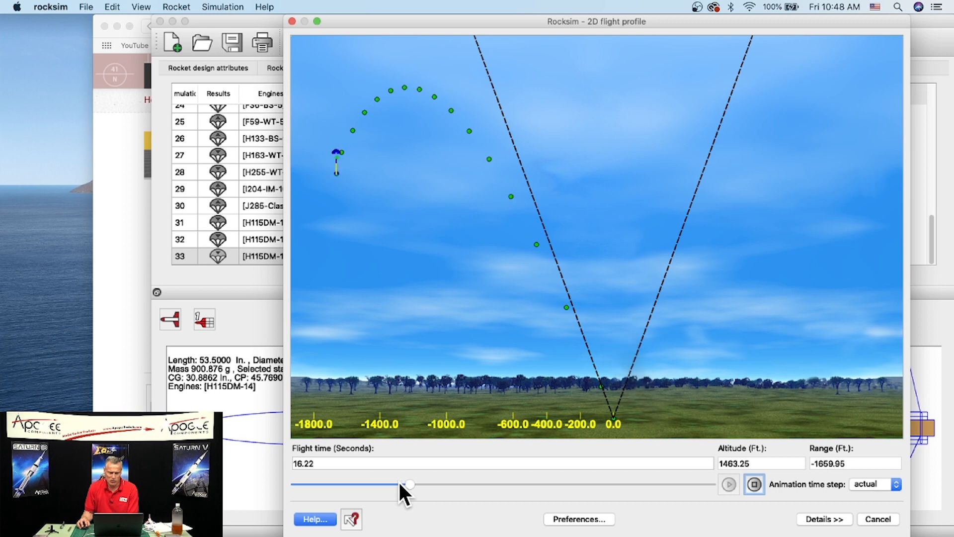
mouse_move(416, 481)
mouse_down()
mouse_move(544, 502)
mouse_move(726, 505)
mouse_up()
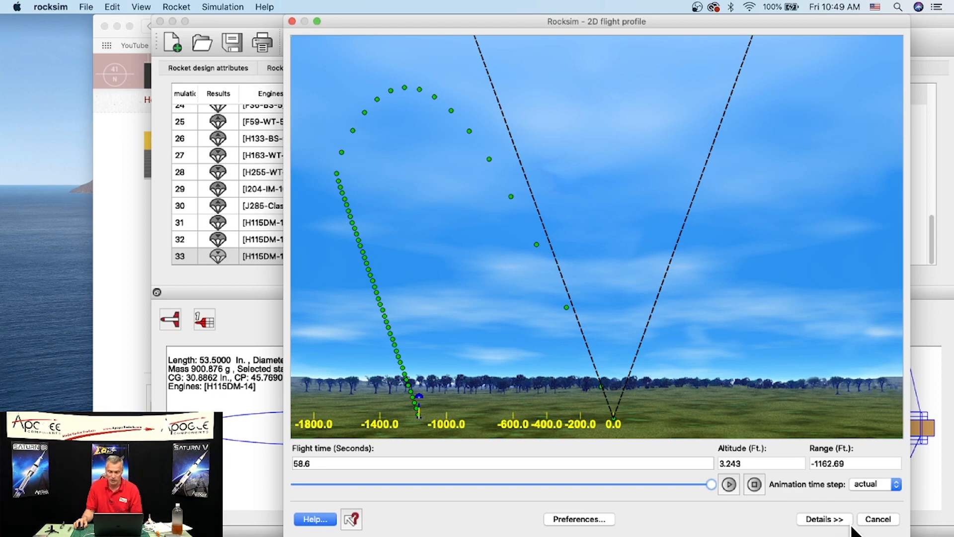
click(871, 519)
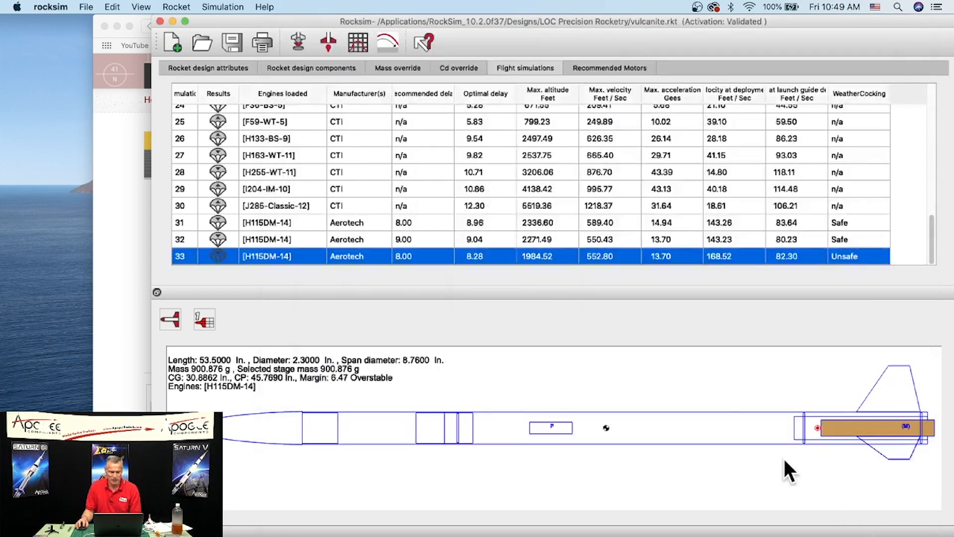
- Reduce the tilt for another simulation by setting the launch angle to -8.249 degrees
click(299, 42)
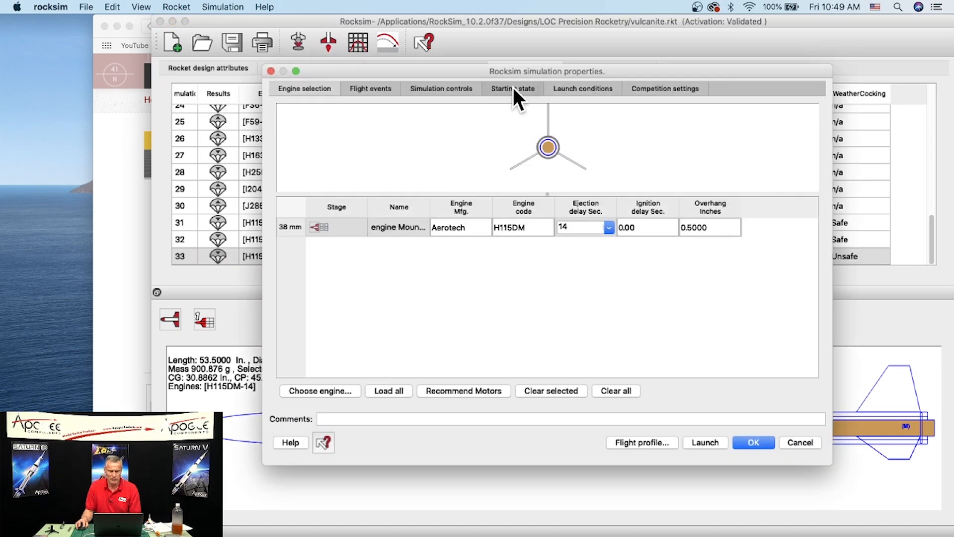
click(513, 88)
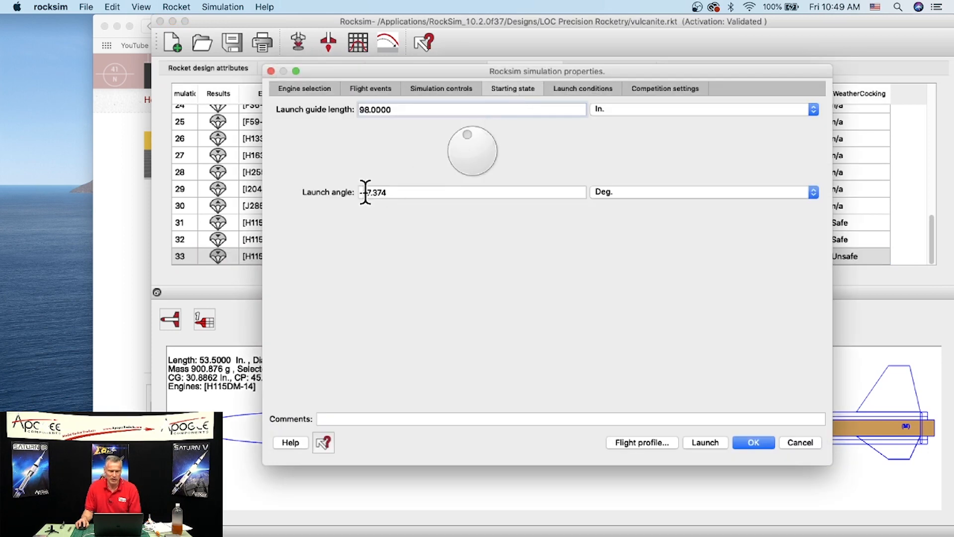
drag(467, 131, 470, 132)
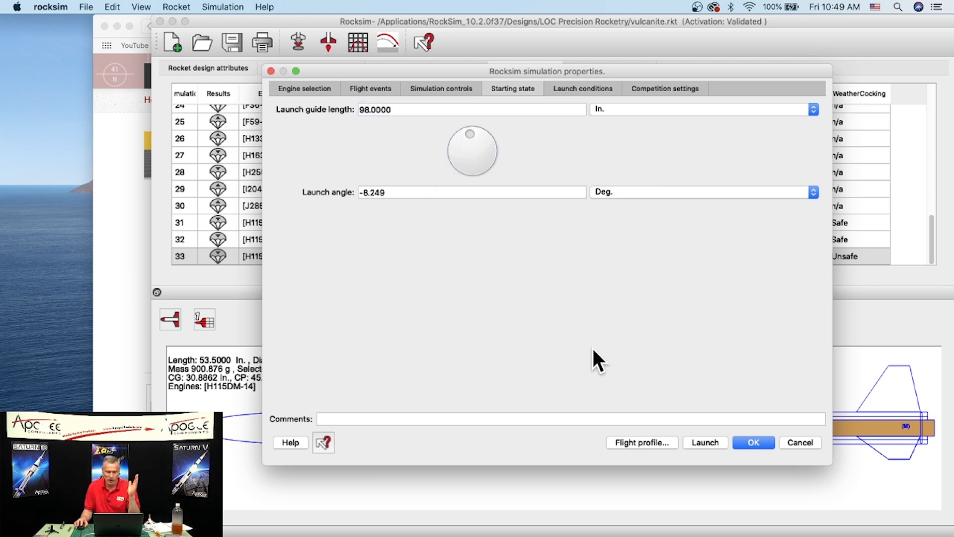
- Run the simulation at the -8.249 degree launch angle and scrub its 2D flight profile past apogee to landing
click(629, 442)
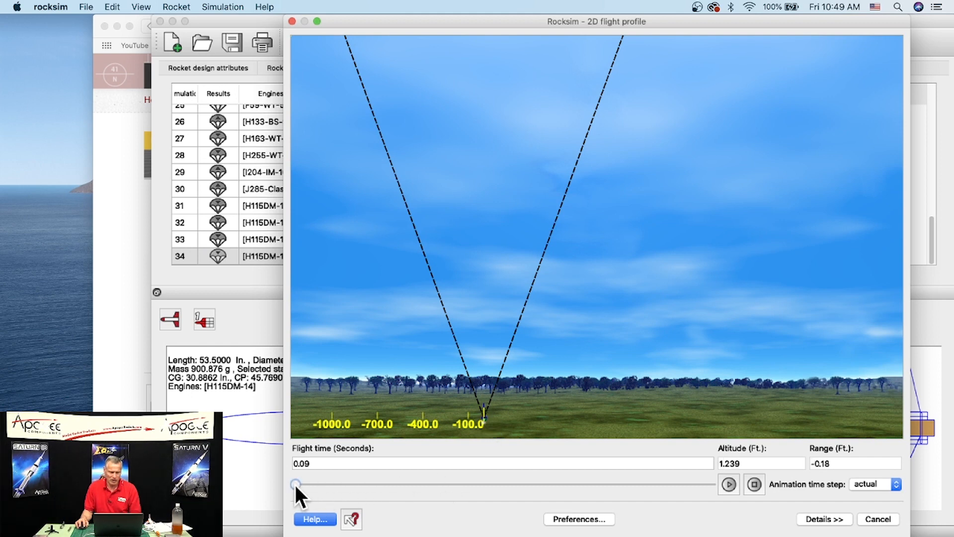
drag(310, 485, 378, 485)
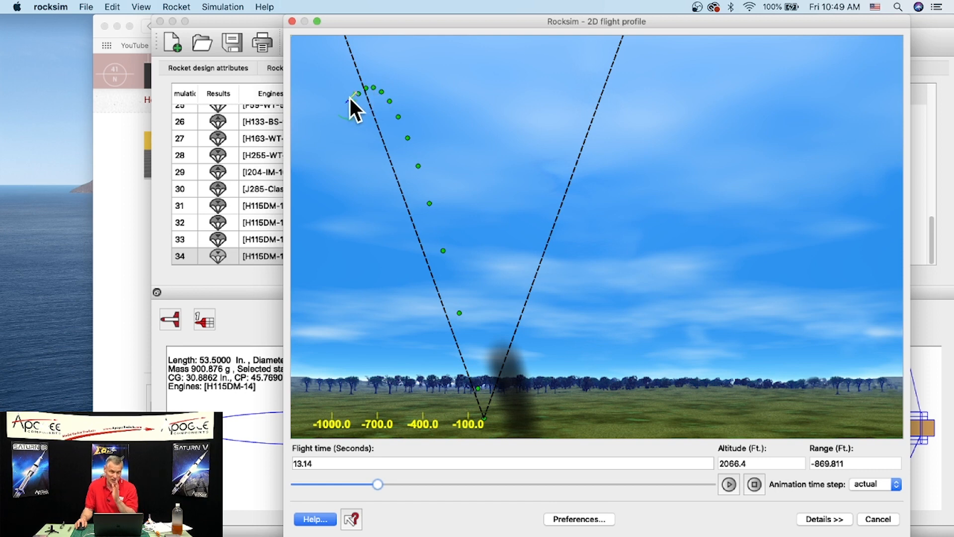
drag(371, 485, 723, 485)
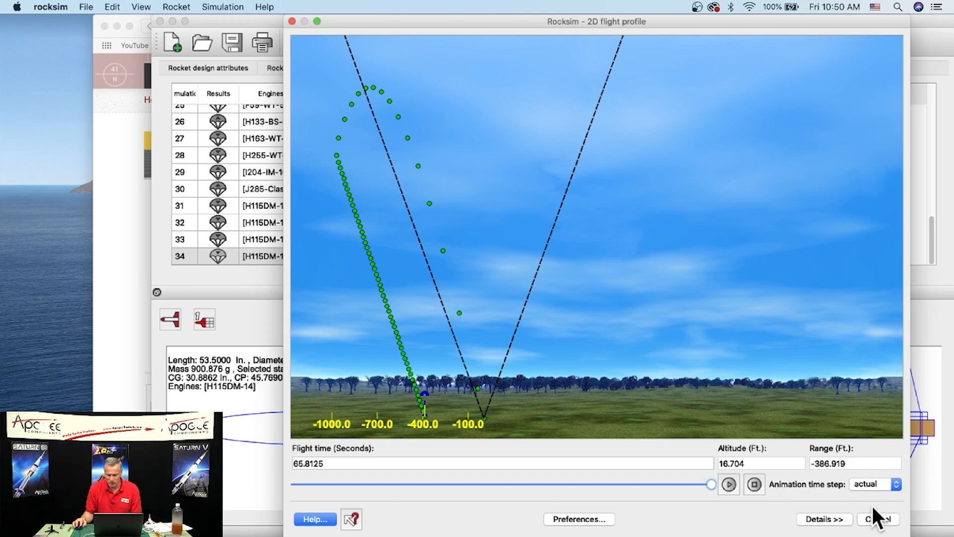
click(878, 518)
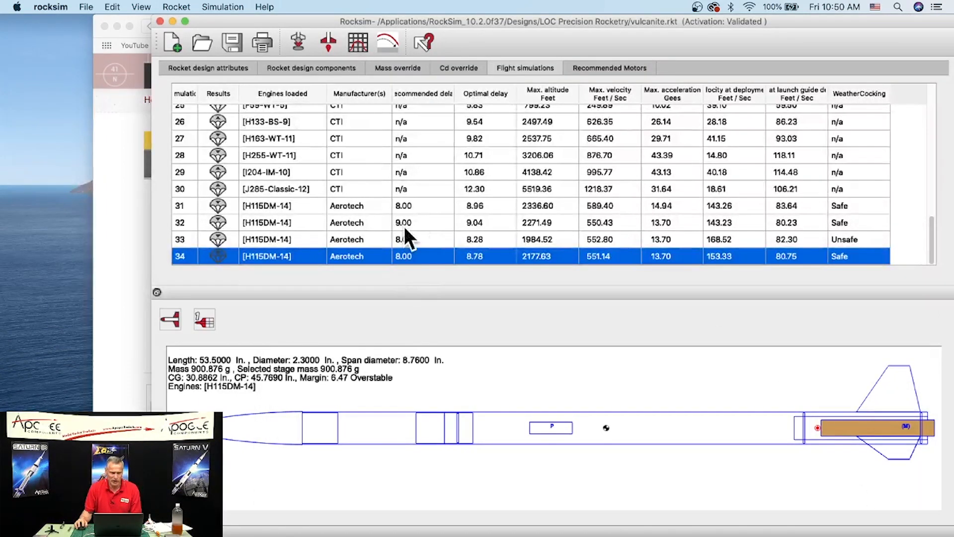
- Set the launch angle of a new simulation to 4 degrees in its starting state
click(299, 44)
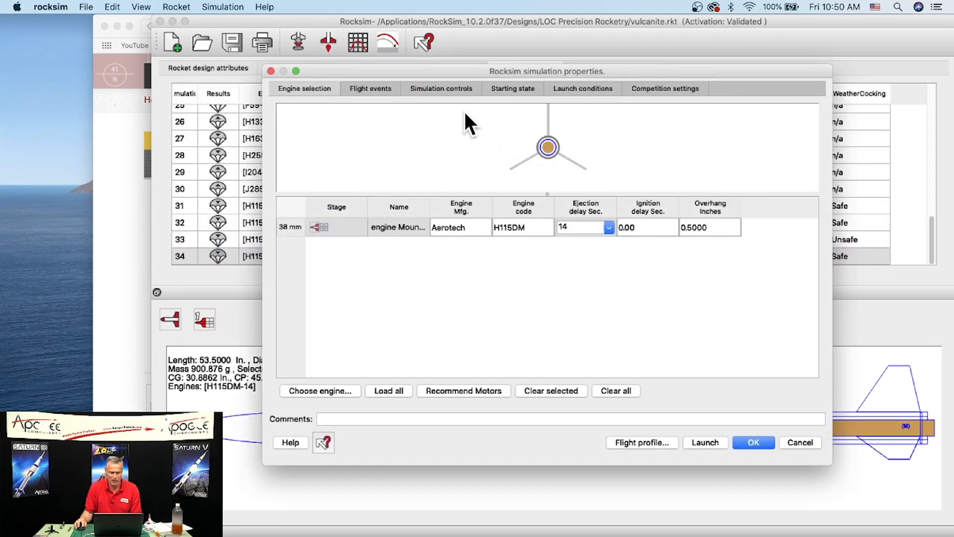
click(506, 91)
drag(385, 192, 333, 198)
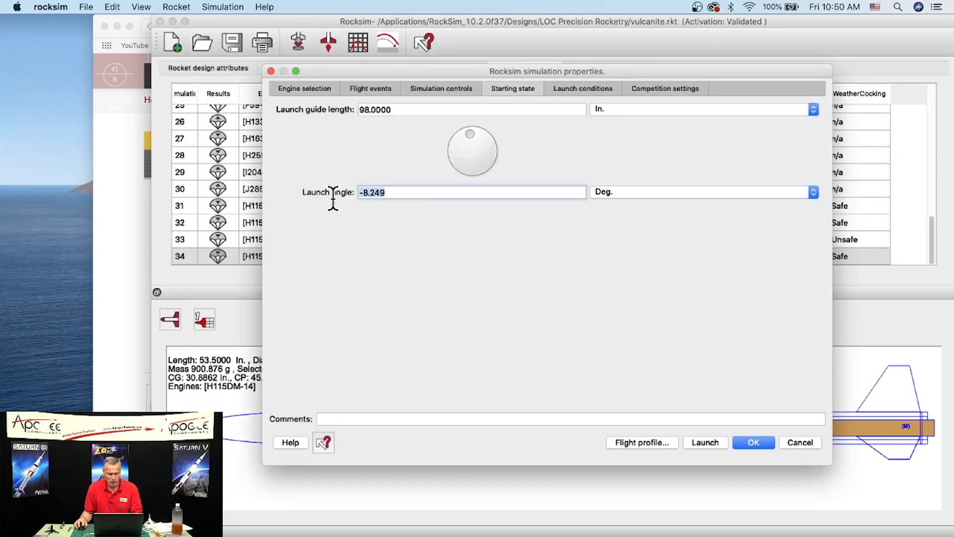
text(4)
key(Tab)
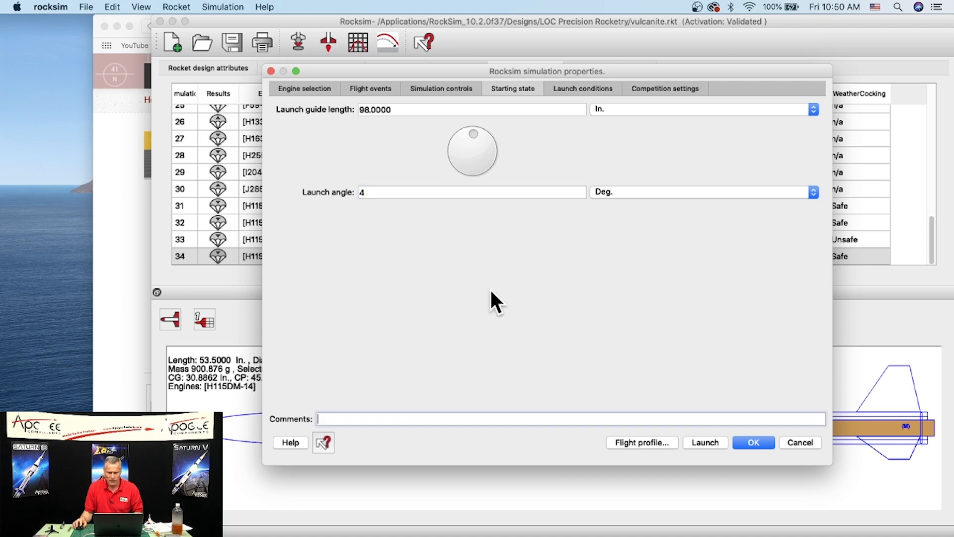
- Run the simulation at the 4 degree launch angle and play its 2D flight profile through to landing
click(644, 441)
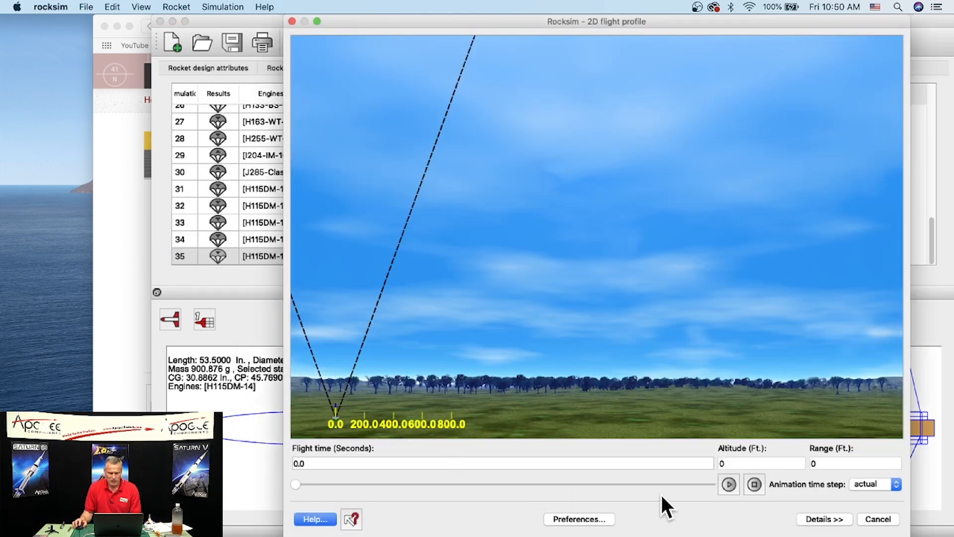
click(729, 483)
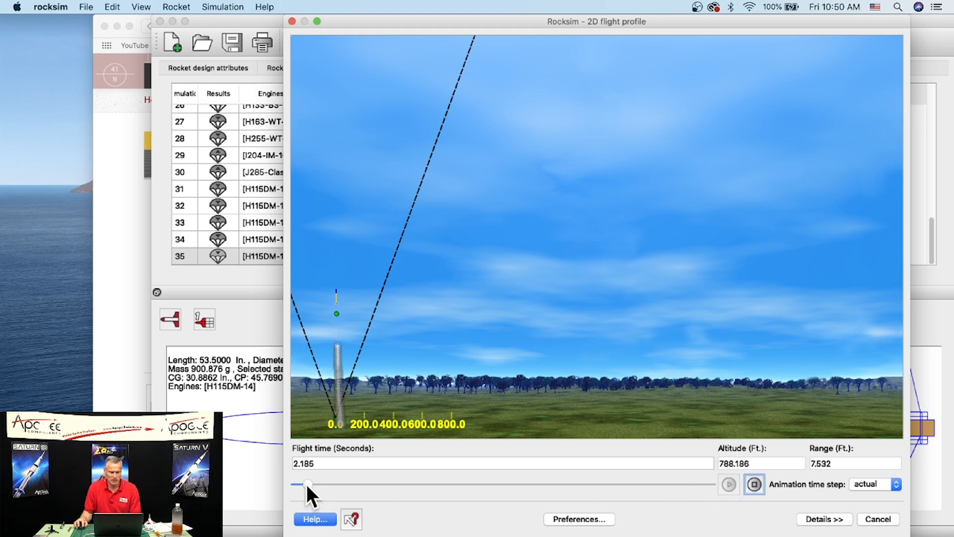
drag(306, 484, 721, 502)
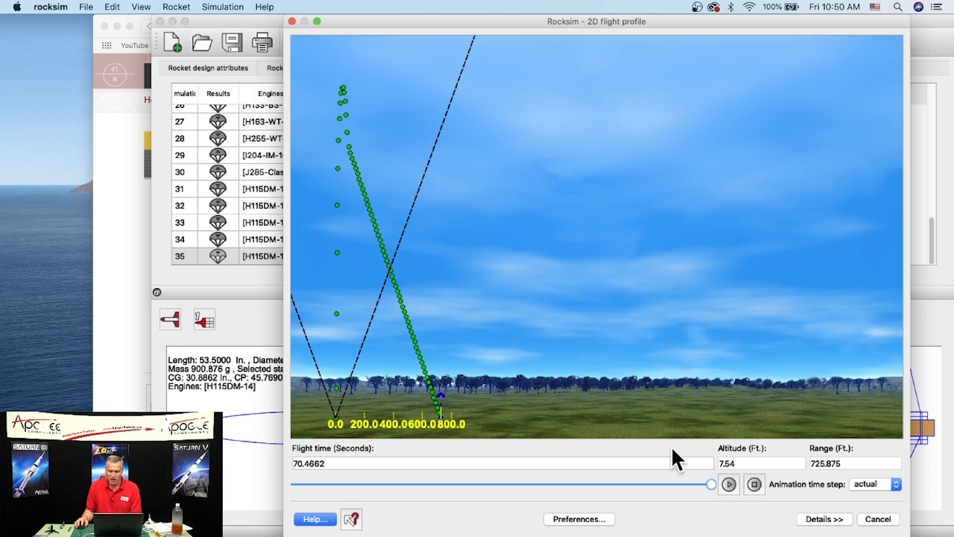
click(878, 519)
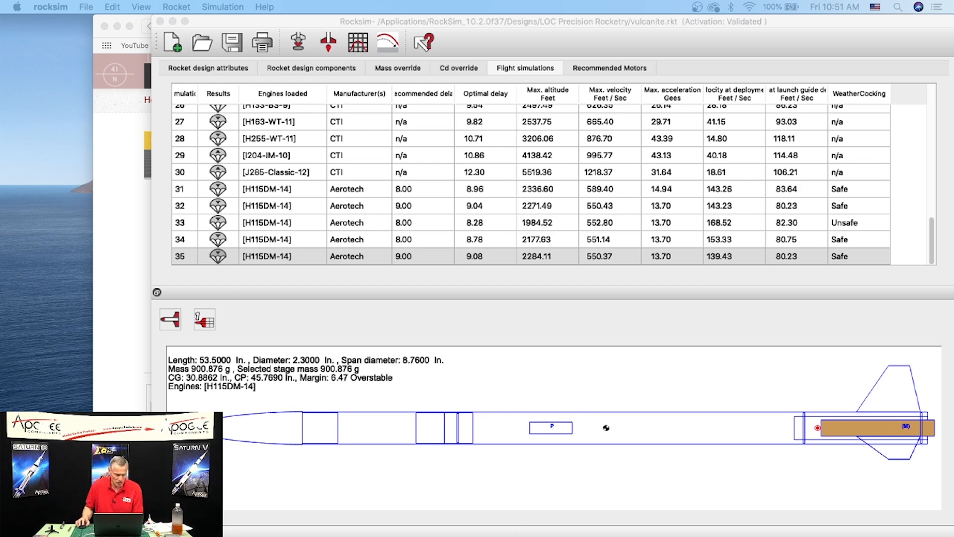
- Switch to Safari, search the Apogee site for "orbital" and open the Orbital Transport product page
click(121, 304)
click(641, 75)
text(orbital)
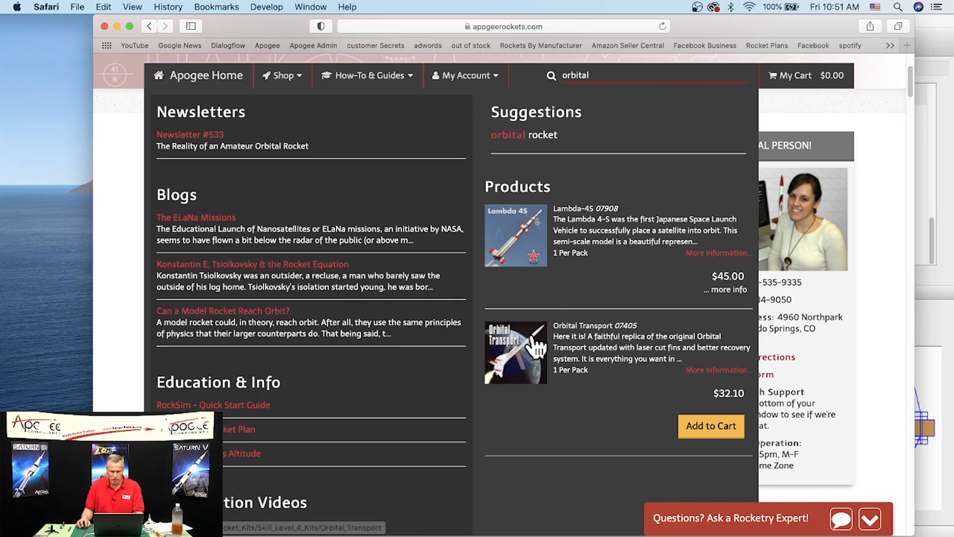
click(530, 354)
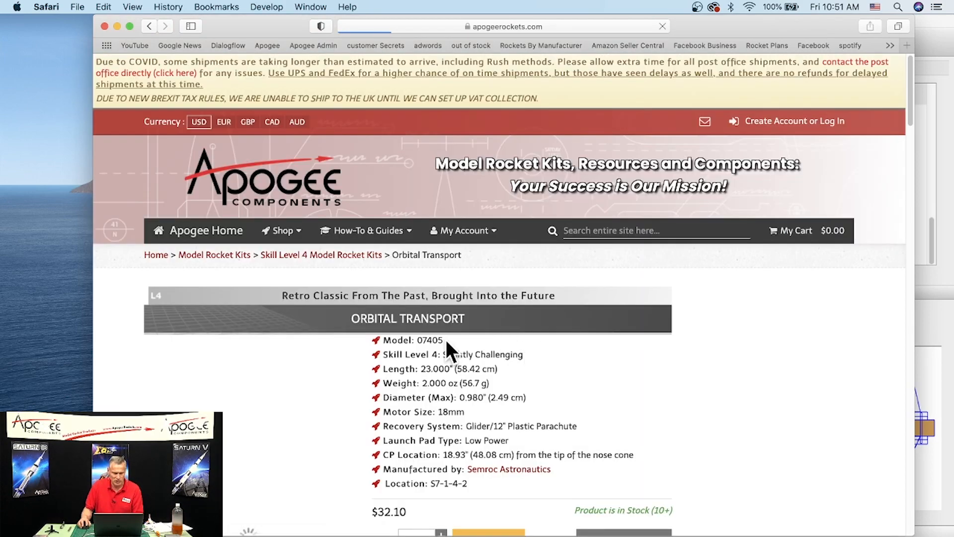
- Enlarge the Orbital Transport product photos and browse to the third image to examine the rocket and its glider
click(245, 421)
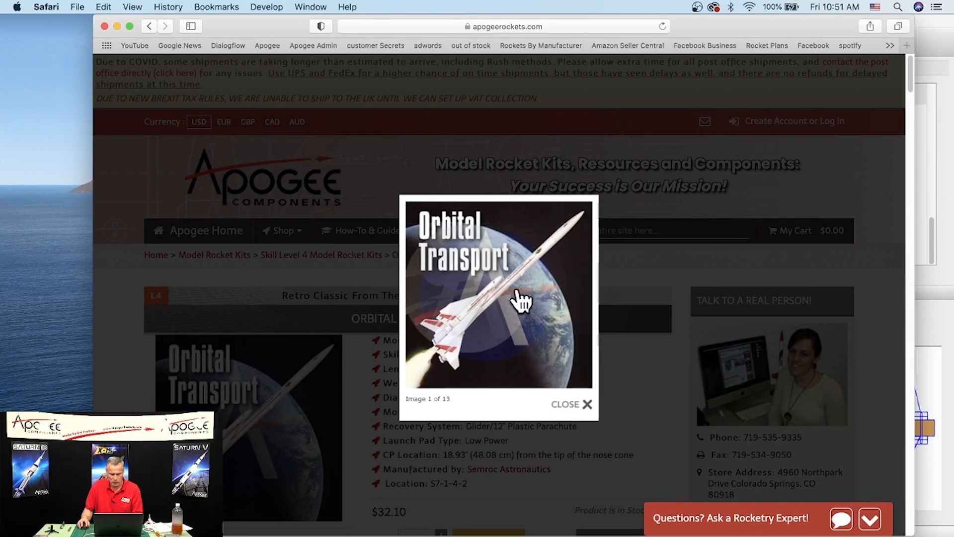
click(569, 304)
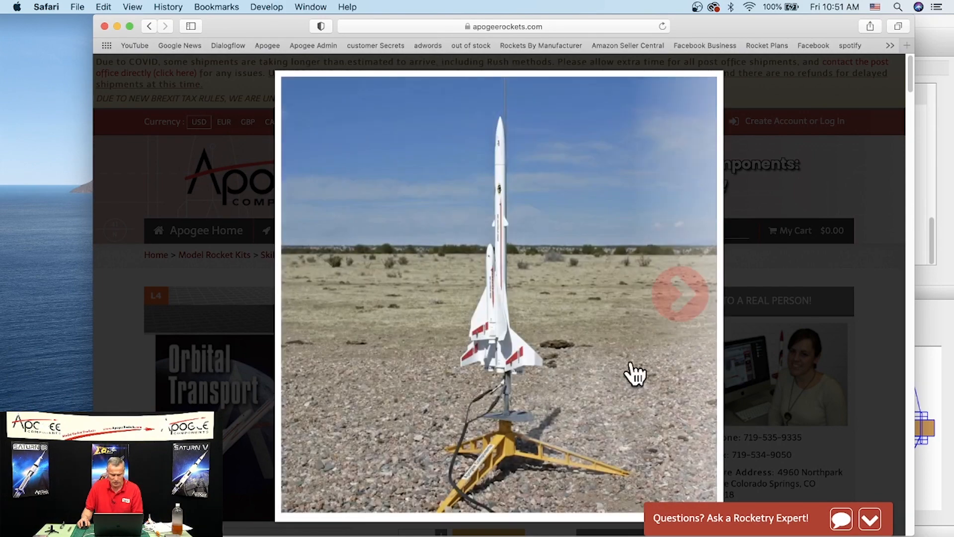
click(684, 300)
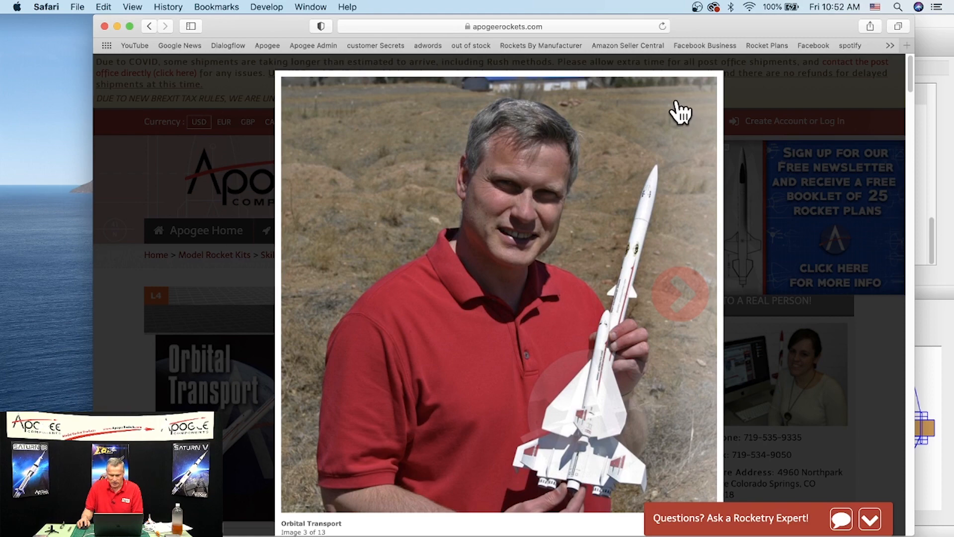
scroll(616, 363, down, 3)
scroll(616, 364, down, 1)
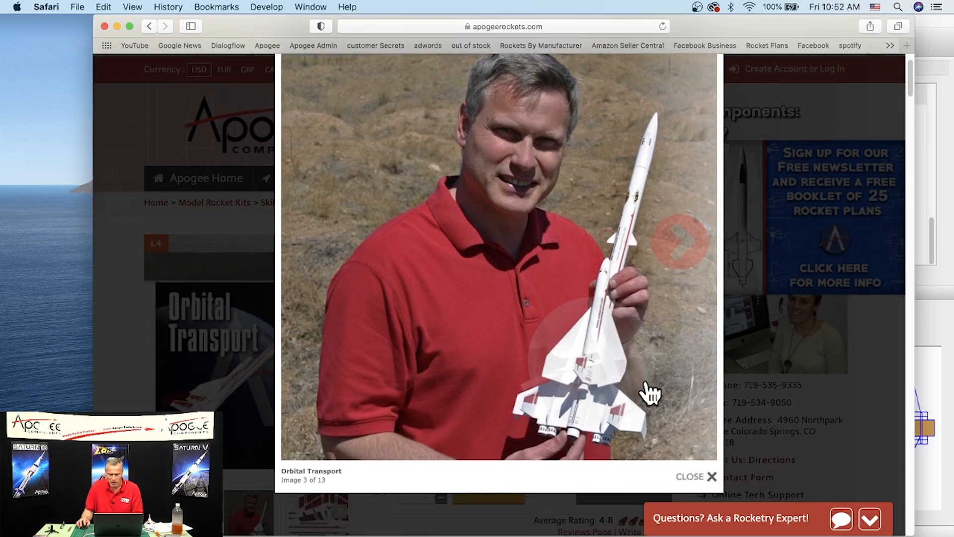
- Close the enlarged product photo and download the free RockSim design file from the Orbital Transport page's RockSim file section
click(698, 478)
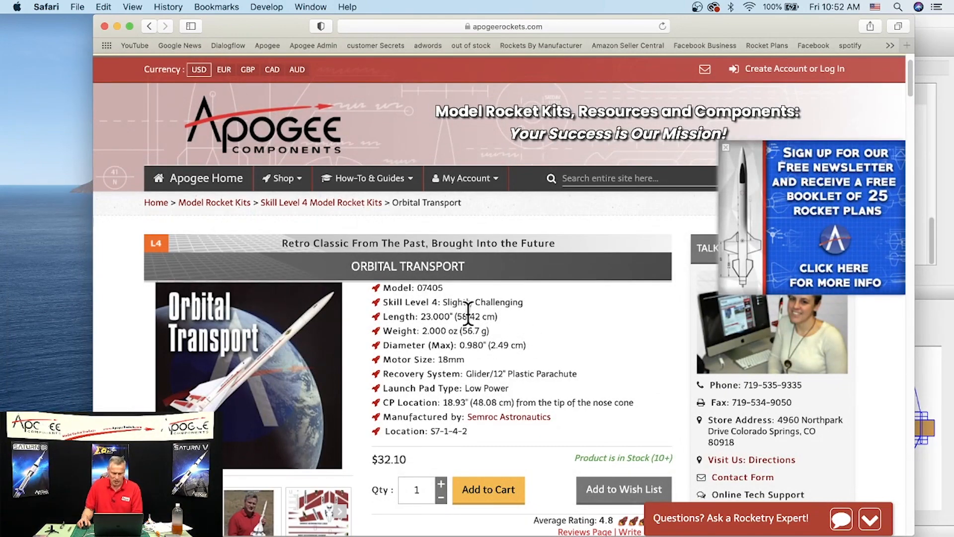
scroll(441, 338, down, 2)
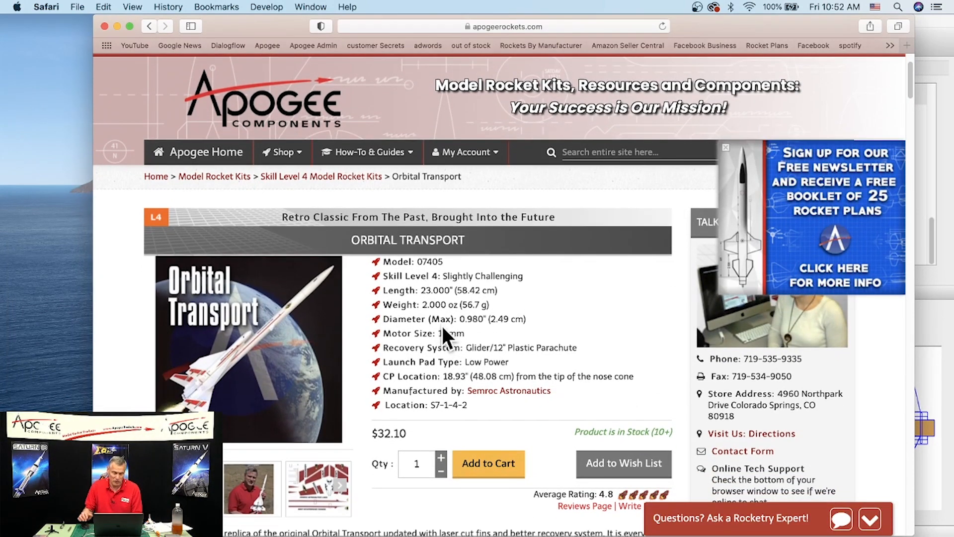
scroll(435, 365, down, 5)
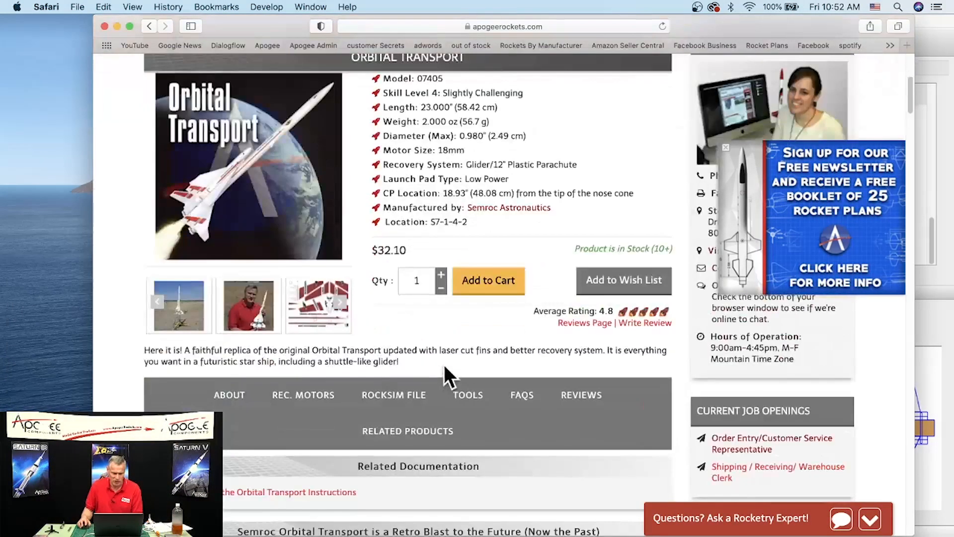
click(394, 395)
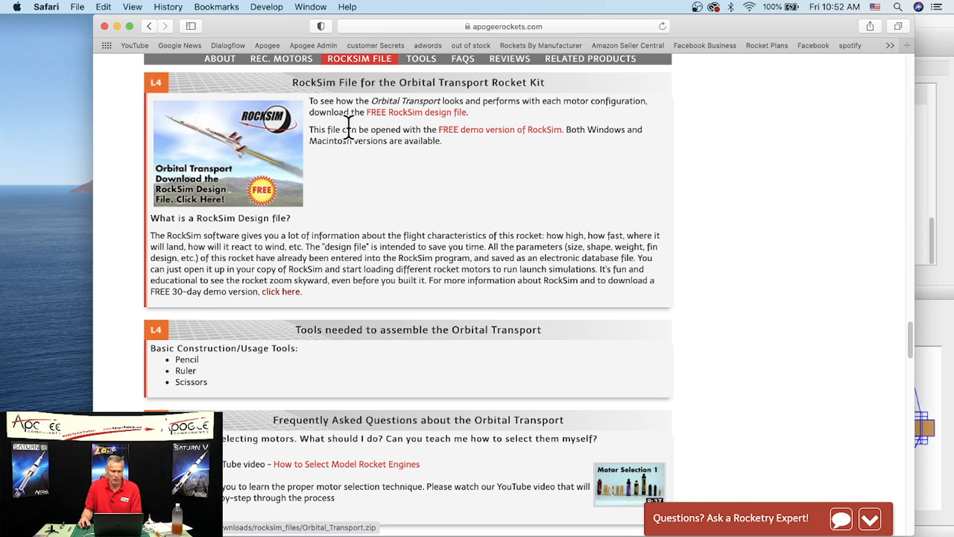
click(223, 149)
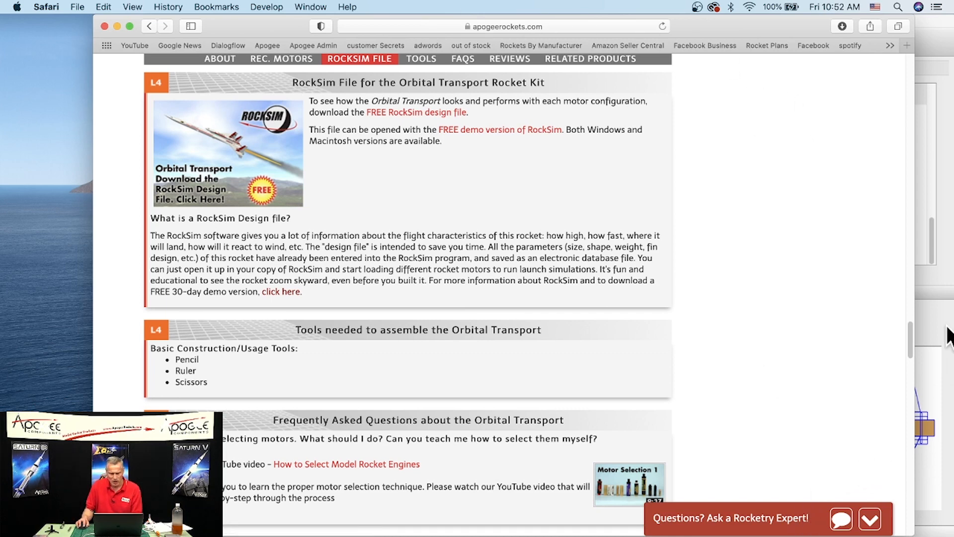
- Switch to RockSim and open Orbital_Transport1.rkt from the Semroc designs folder, discarding the changes to the Vulcanite design
click(950, 340)
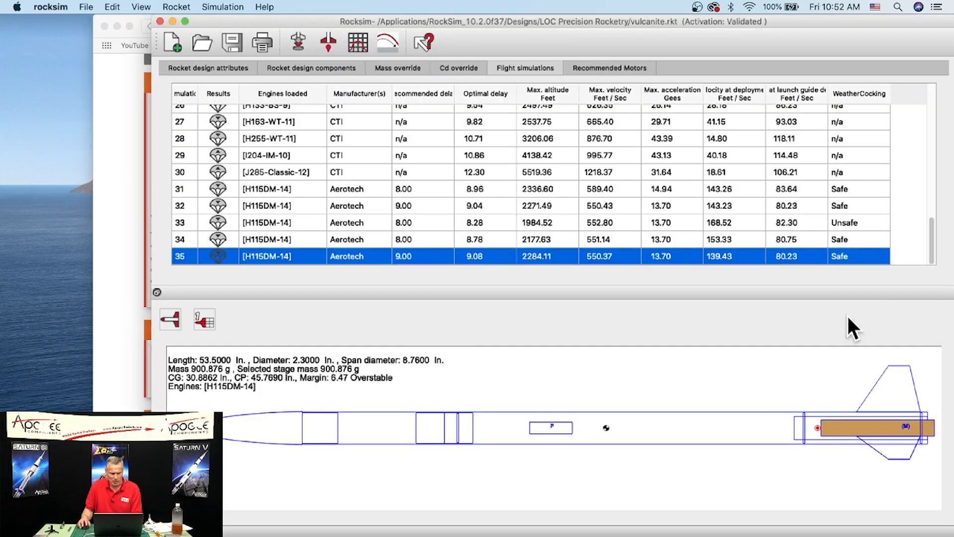
click(202, 43)
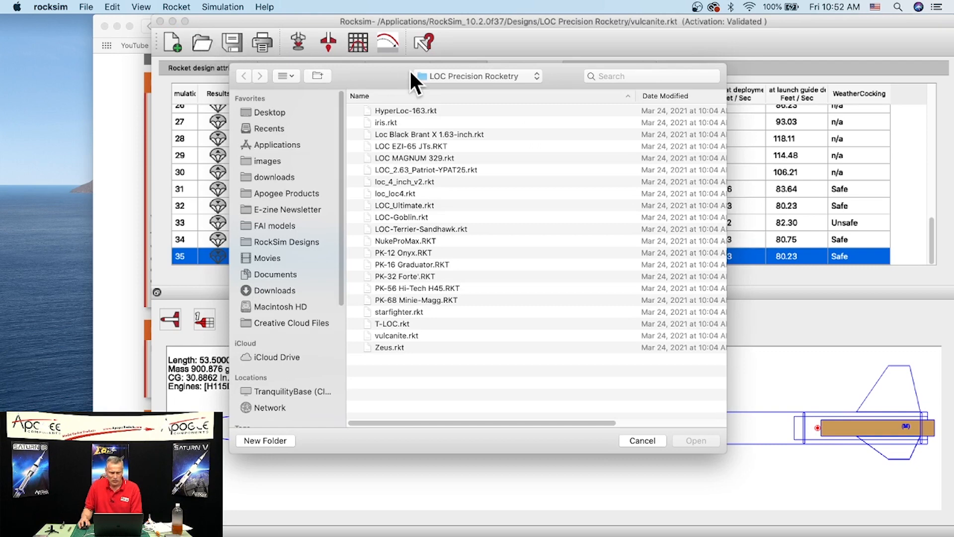
click(462, 78)
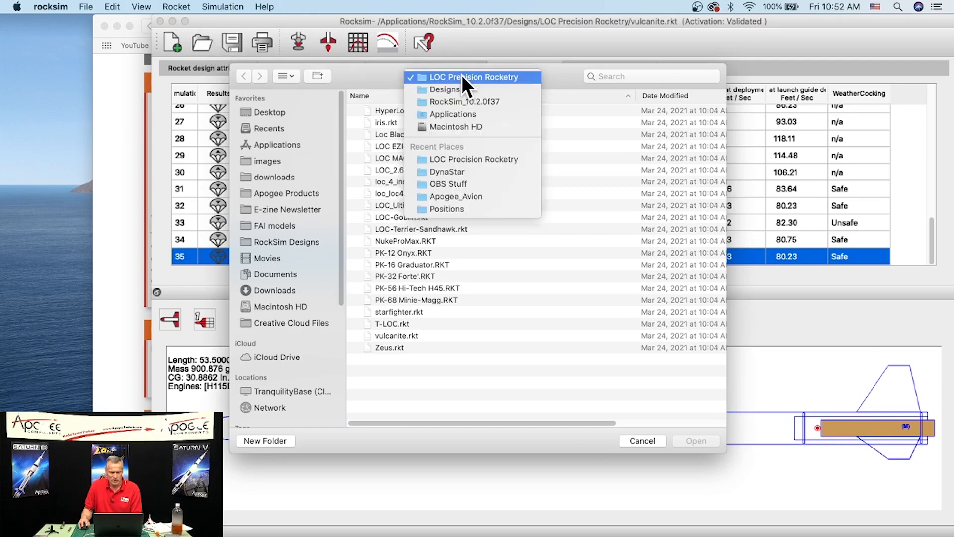
click(446, 89)
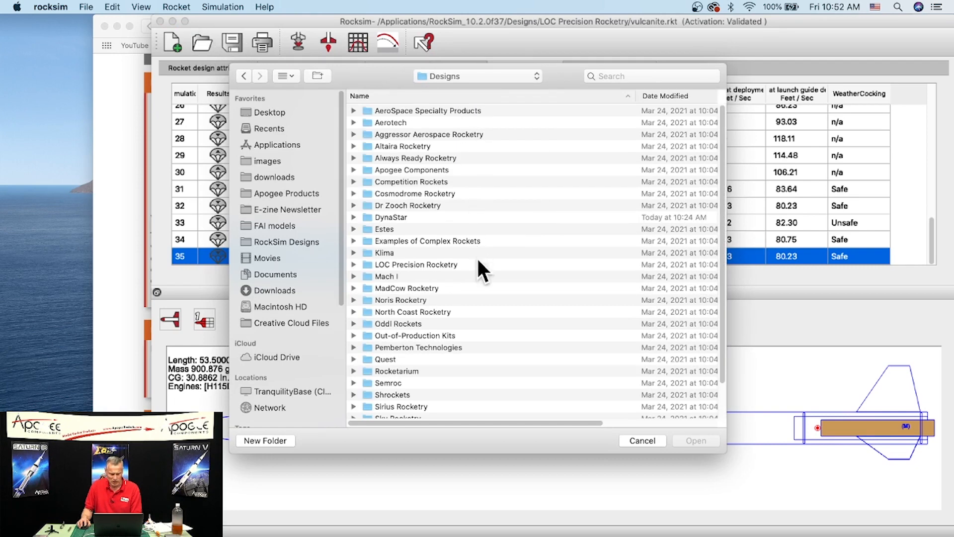
scroll(362, 392, down, 1)
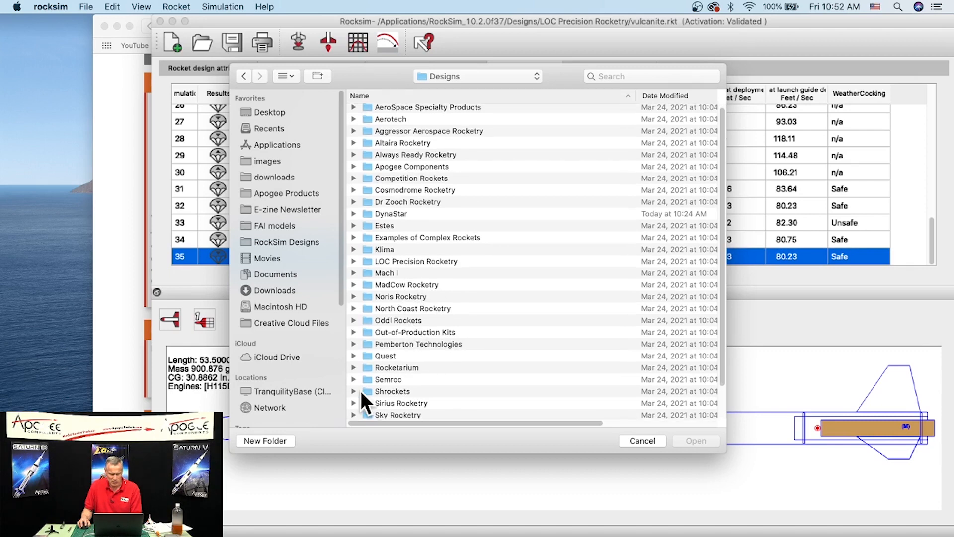
double_click(386, 380)
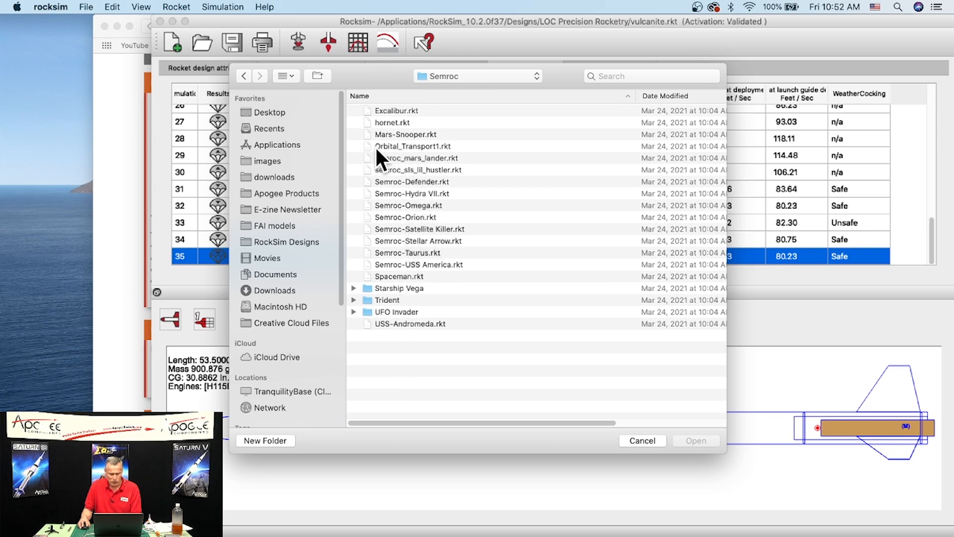
double_click(421, 145)
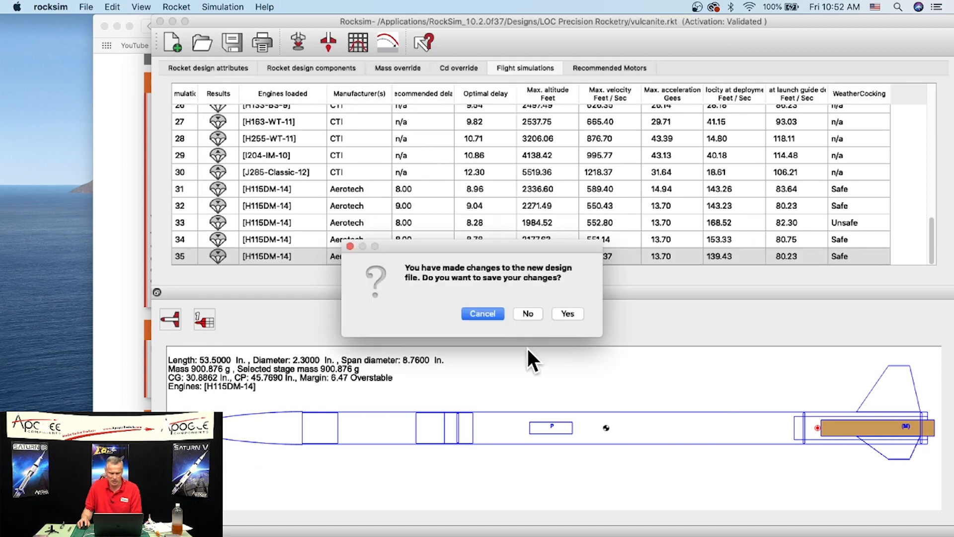
click(527, 313)
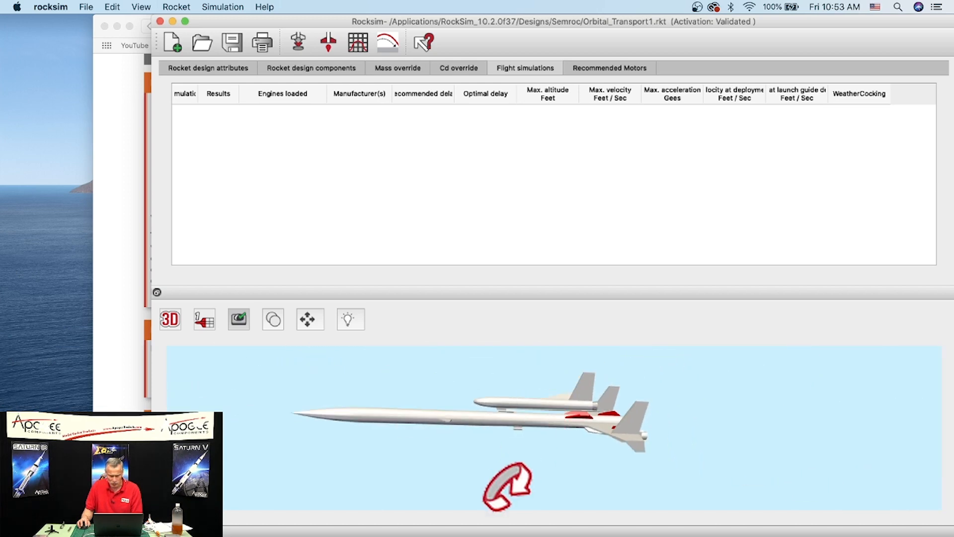
- Rotate the Orbital Transport's 3D model to its underside and examine the wings and engine pods up close
drag(511, 470, 377, 468)
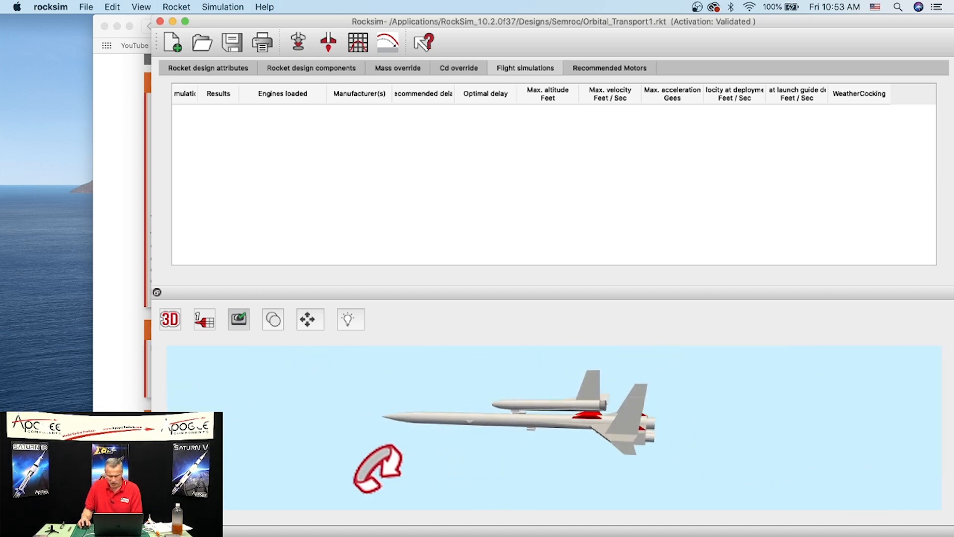
drag(664, 383, 288, 344)
drag(720, 402, 661, 433)
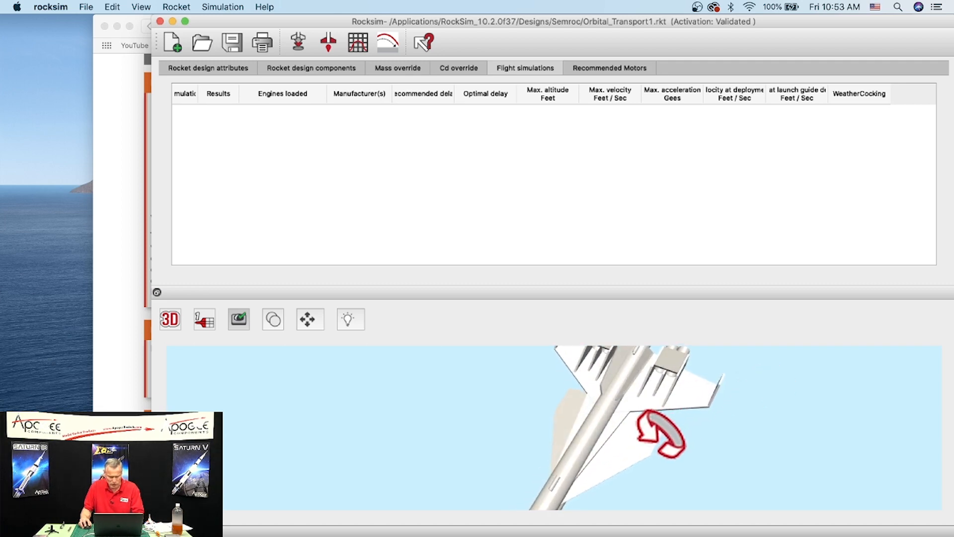
click(315, 322)
drag(512, 419, 420, 462)
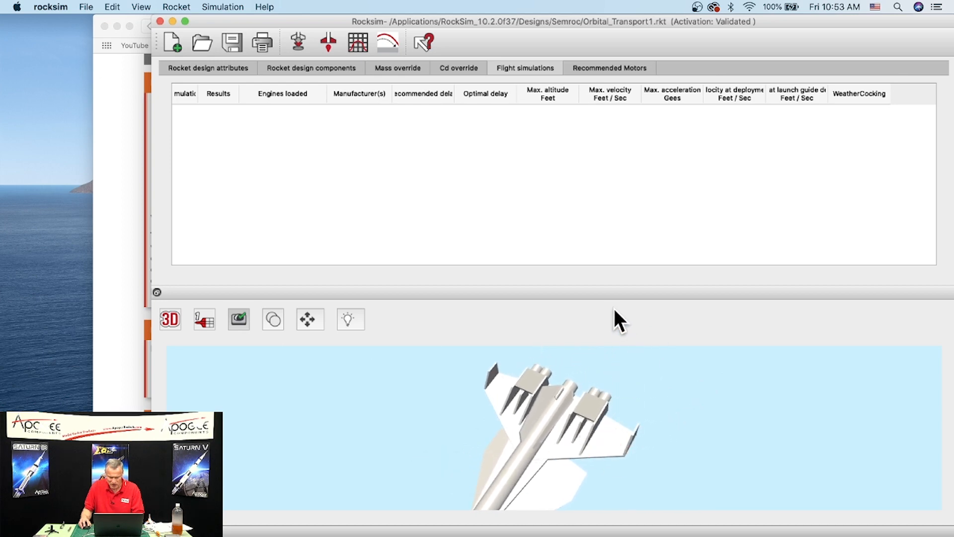
scroll(648, 399, up, 3)
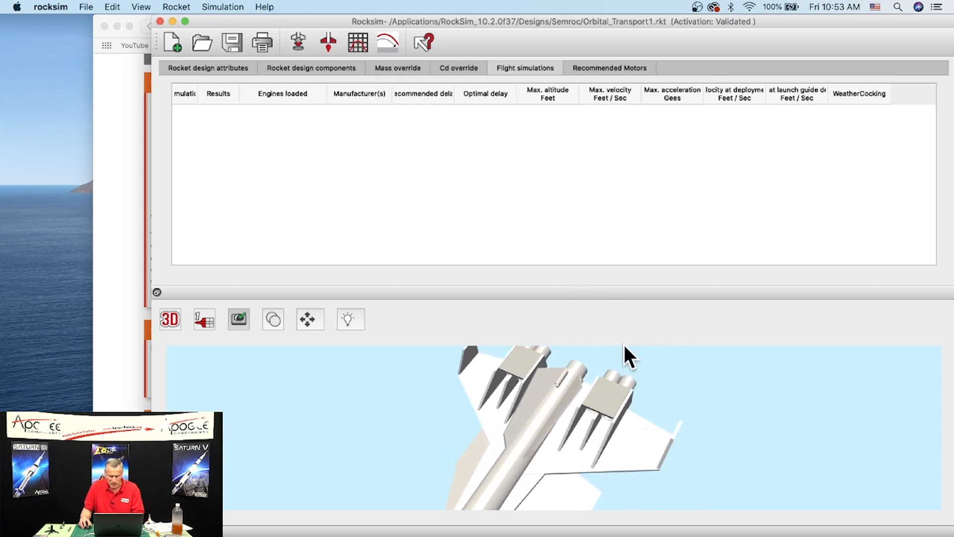
- Enlarge the 3D display area and examine the rocket's underside, rear fins and attached glider from several angles
click(156, 291)
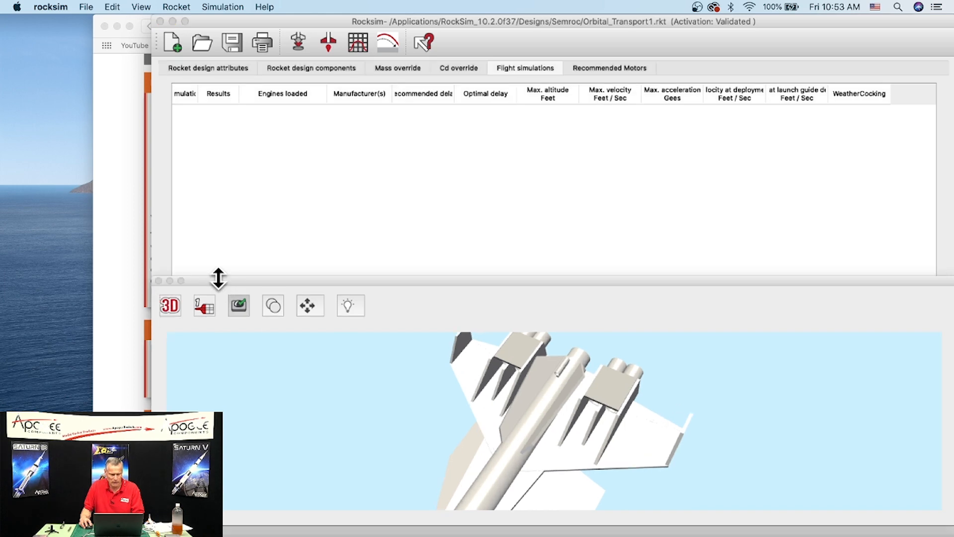
drag(220, 275, 279, 77)
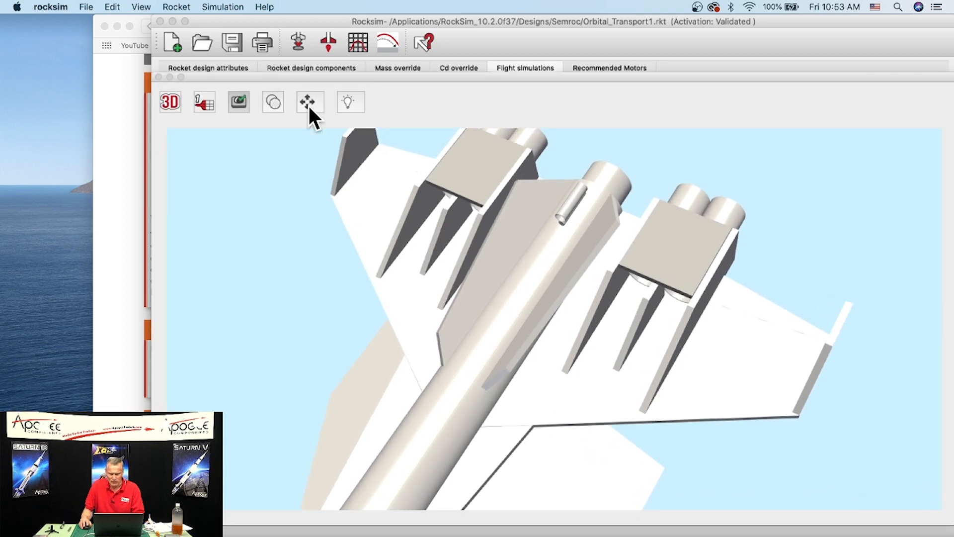
scroll(661, 354, down, 5)
drag(713, 428, 660, 443)
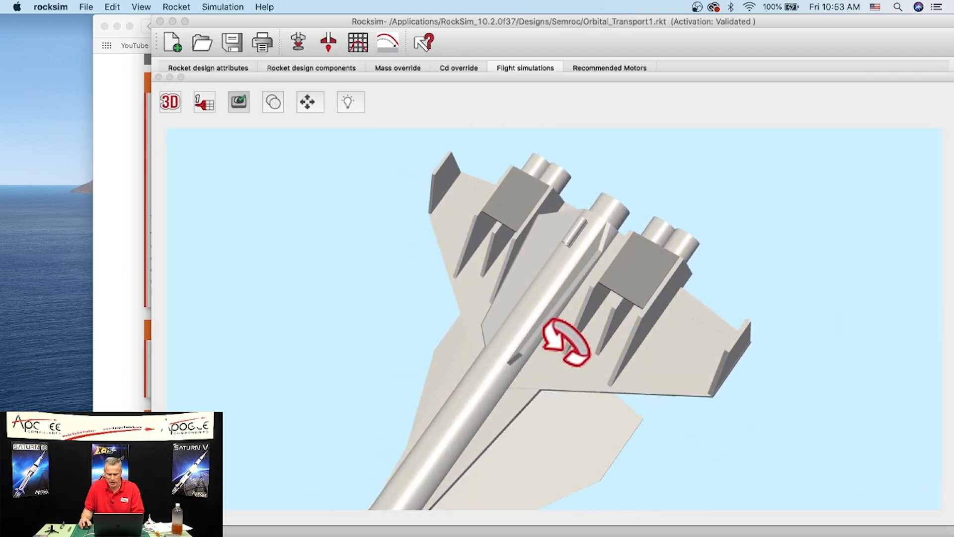
drag(673, 380, 686, 300)
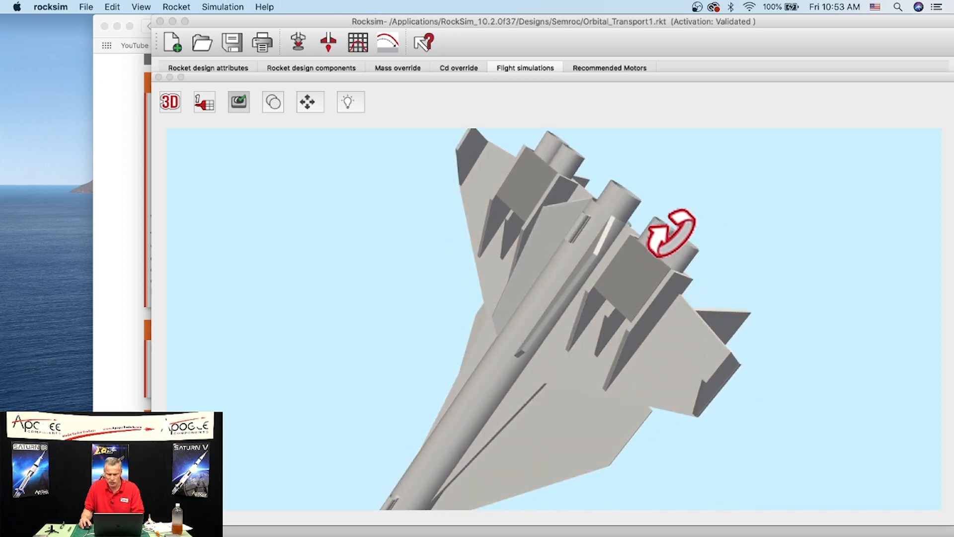
drag(686, 398, 679, 322)
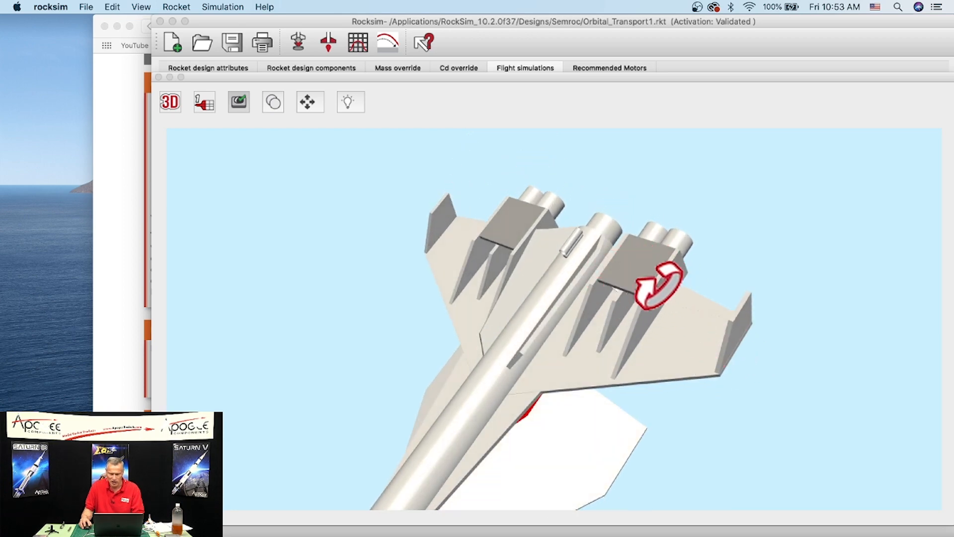
drag(690, 328, 650, 425)
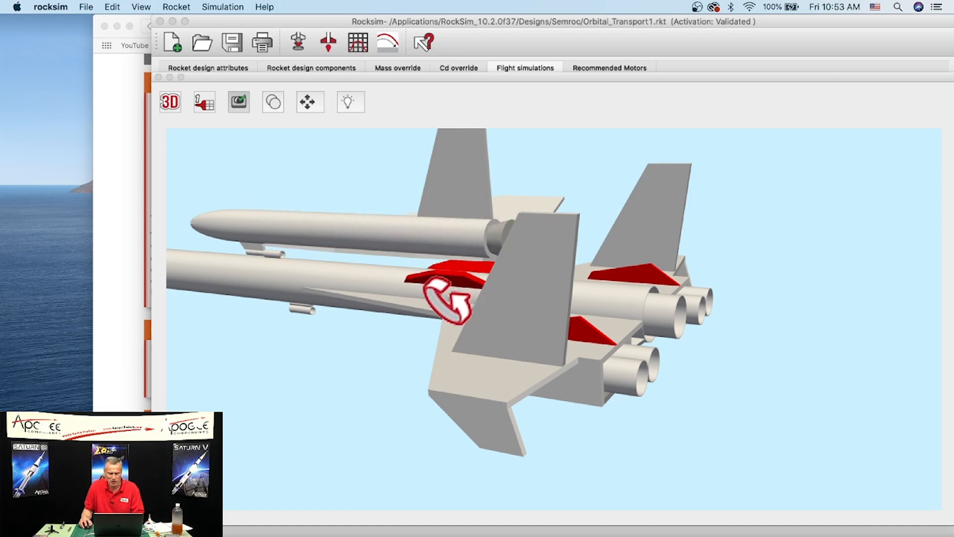
drag(443, 300, 550, 309)
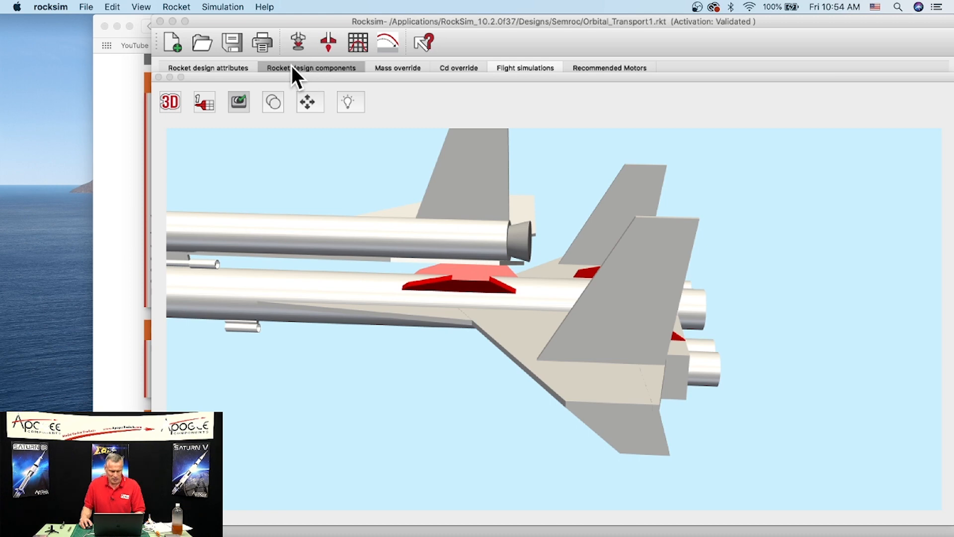
- Shrink the 3D display area to its former size and read the Orbital Transport's design description in the design attributes
click(227, 63)
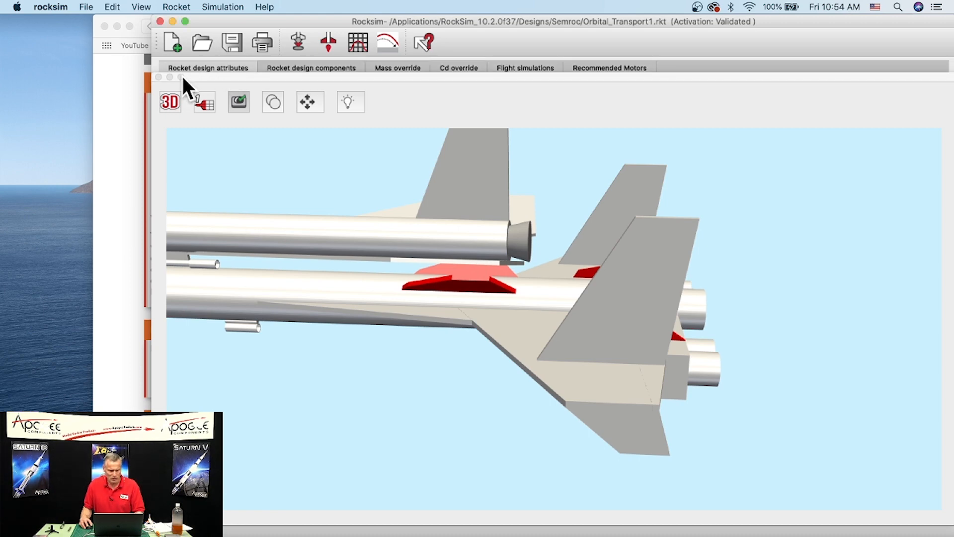
drag(183, 76, 237, 507)
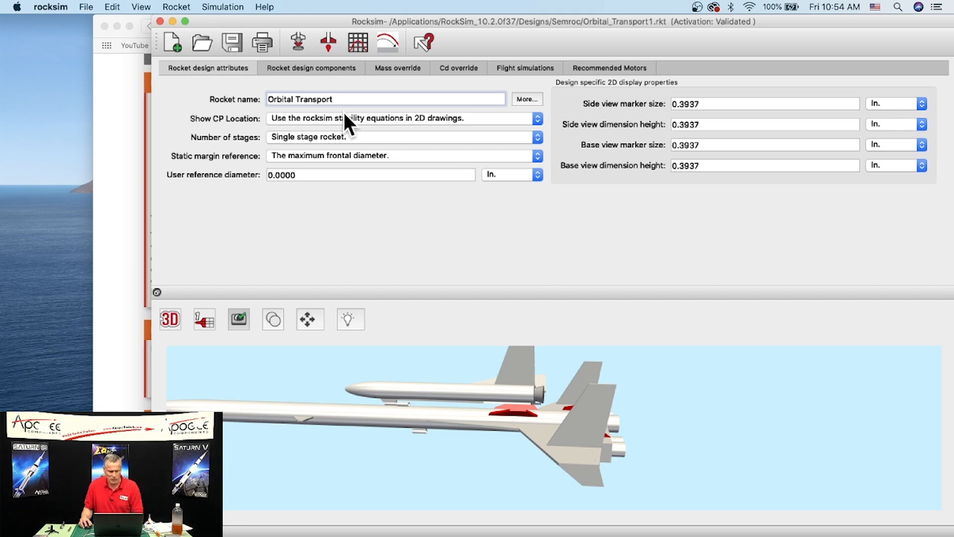
click(526, 100)
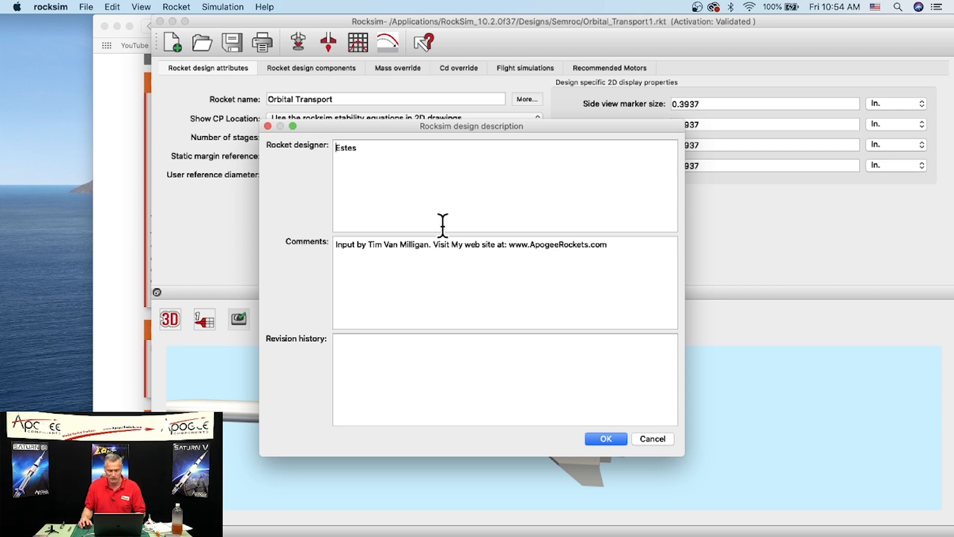
click(614, 439)
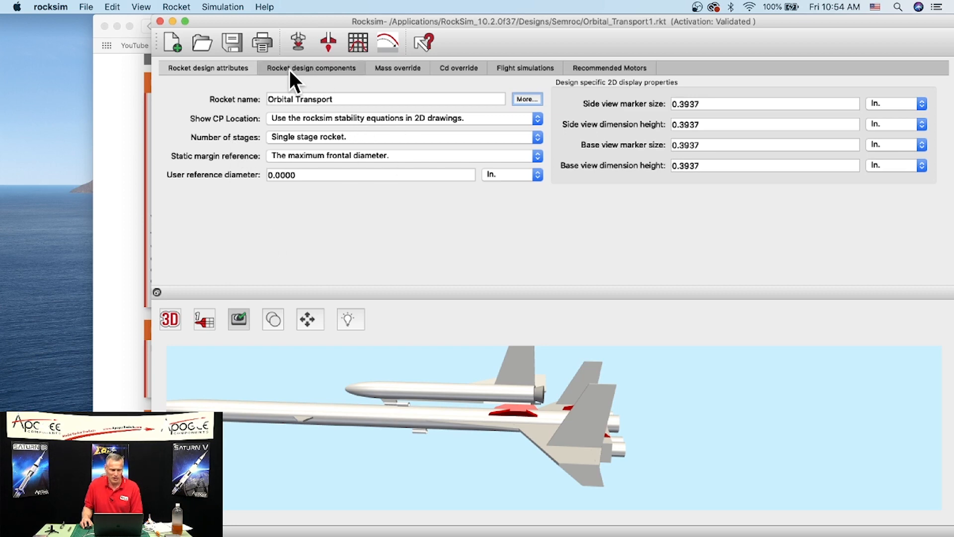
- Examine the Orbital Transport's component tree, including the fin attachment pods under Fin 1 Starboard and the glider pod
click(314, 69)
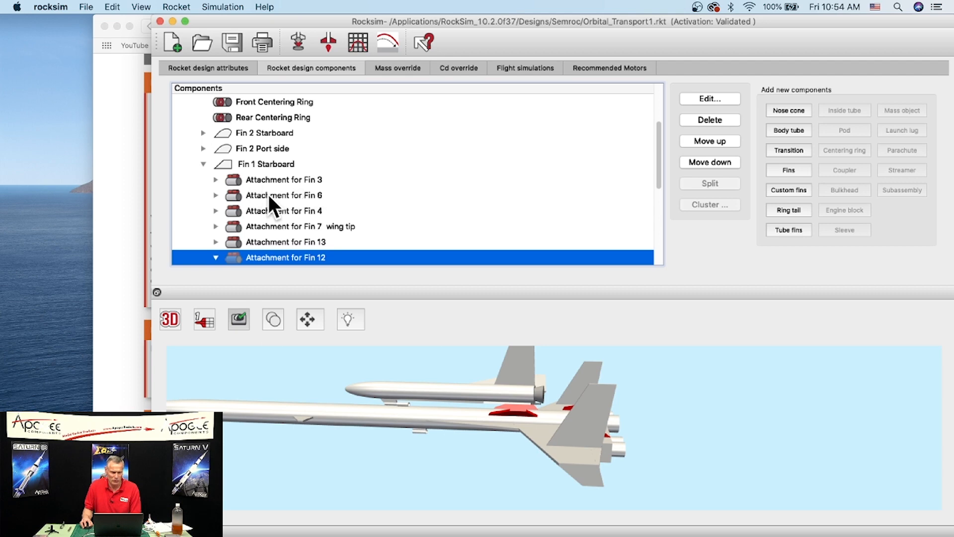
scroll(348, 193, down, 5)
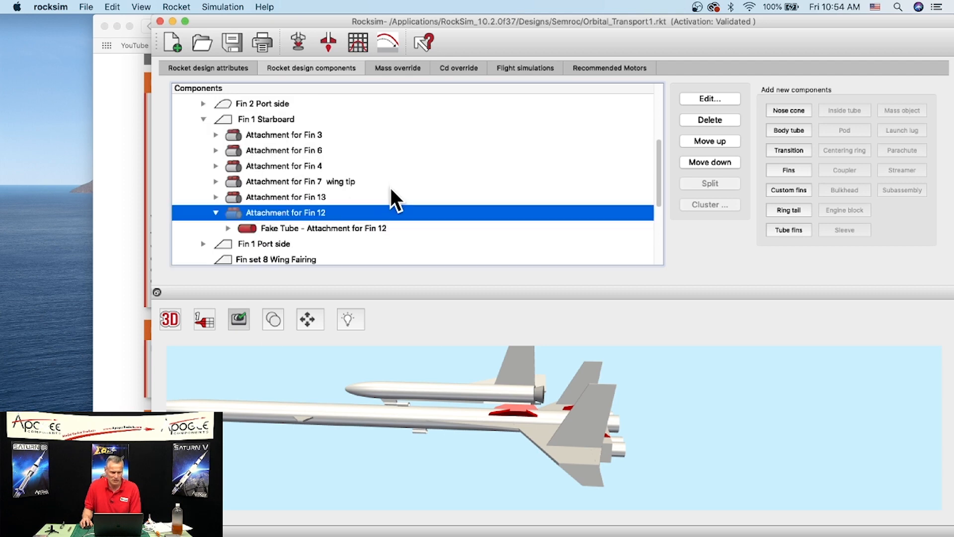
scroll(368, 203, down, 2)
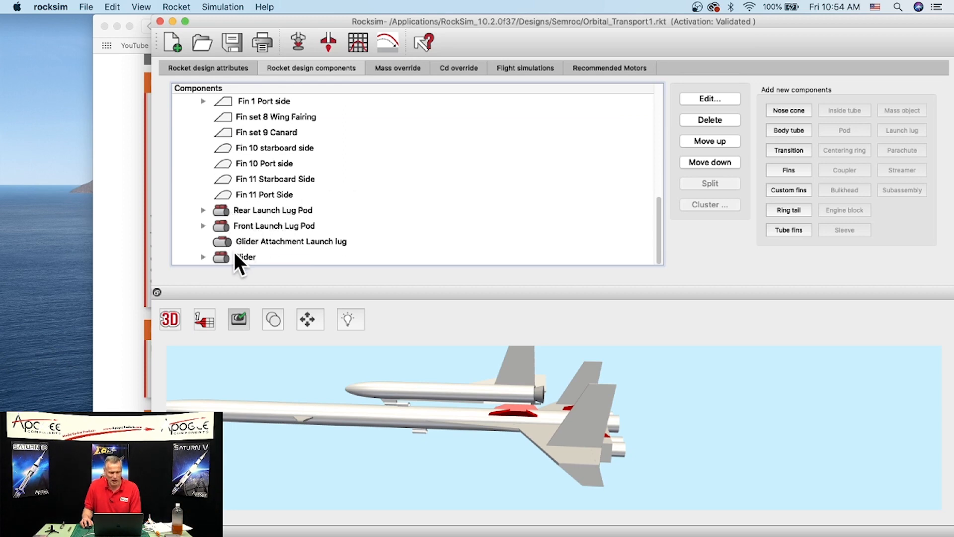
scroll(264, 231, up, 5)
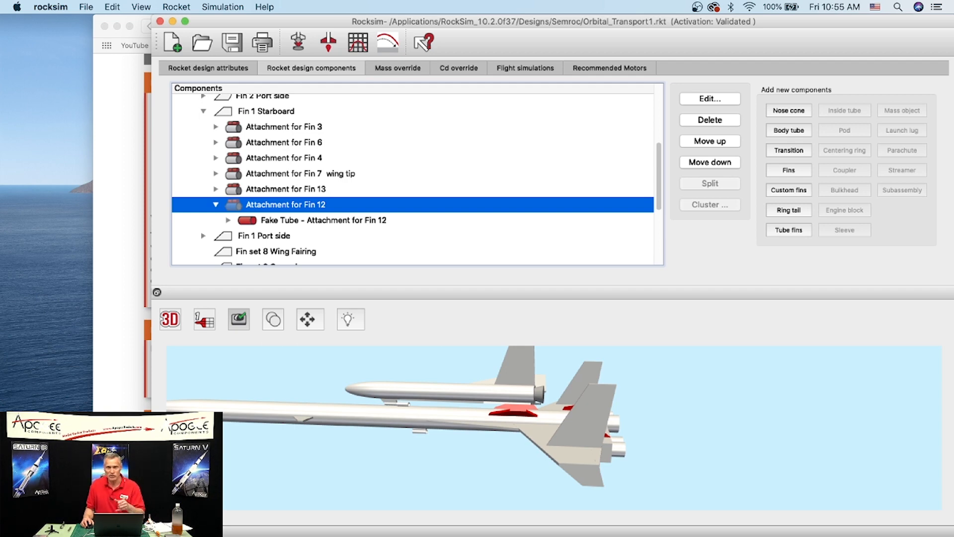
scroll(383, 130, up, 10)
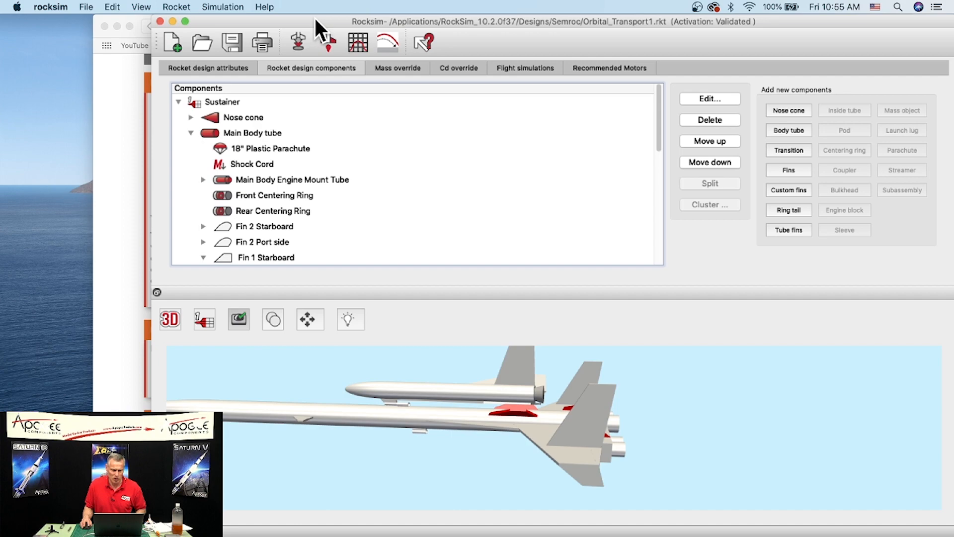
- Switch to Safari and open the RockSim Video Tutorials page from the Apogee site's software how-to guides
drag(314, 16, 401, 17)
click(113, 159)
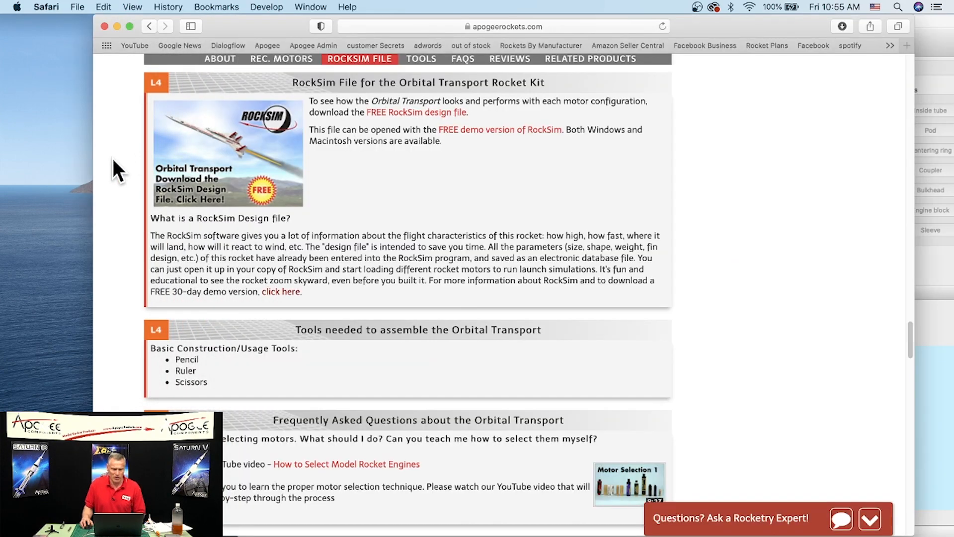
scroll(472, 248, up, 3)
scroll(467, 260, up, 4)
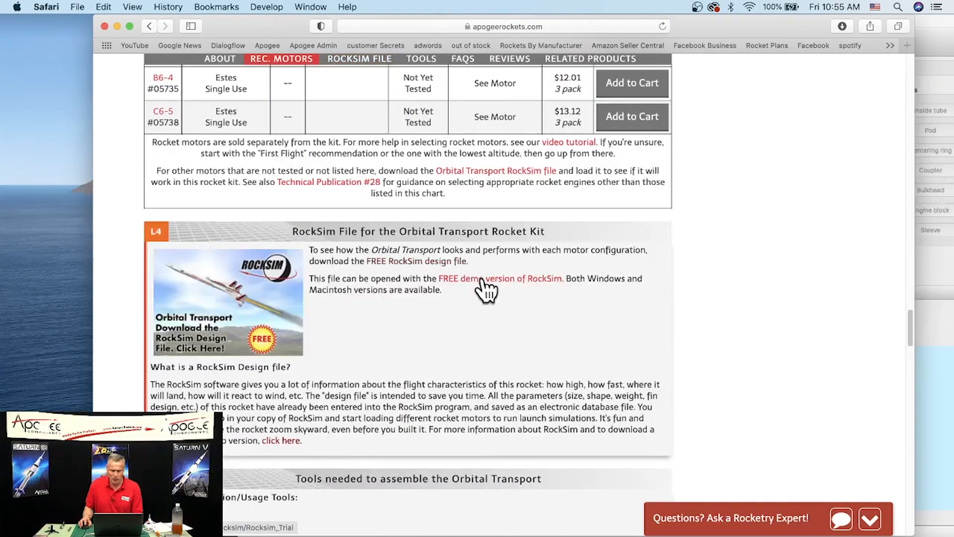
scroll(720, 319, up, 15)
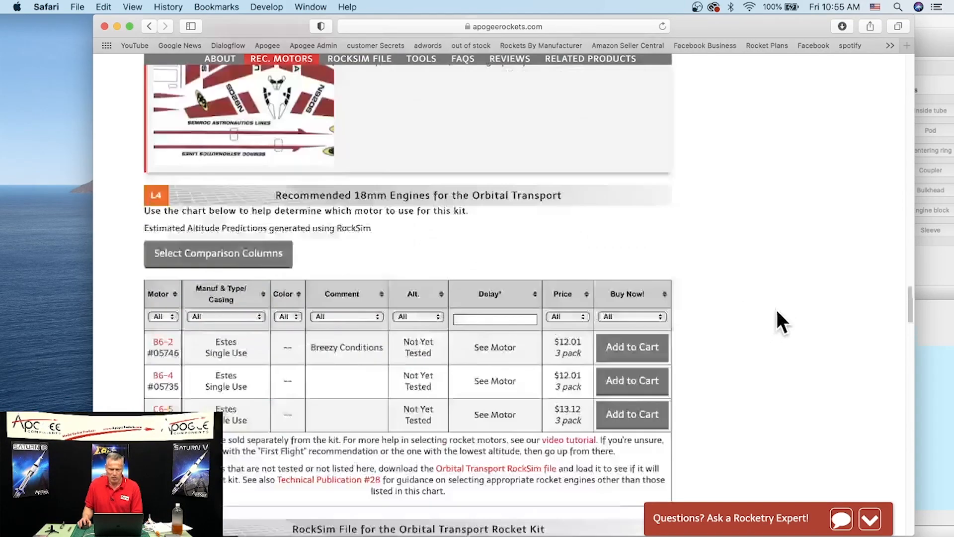
scroll(474, 293, up, 20)
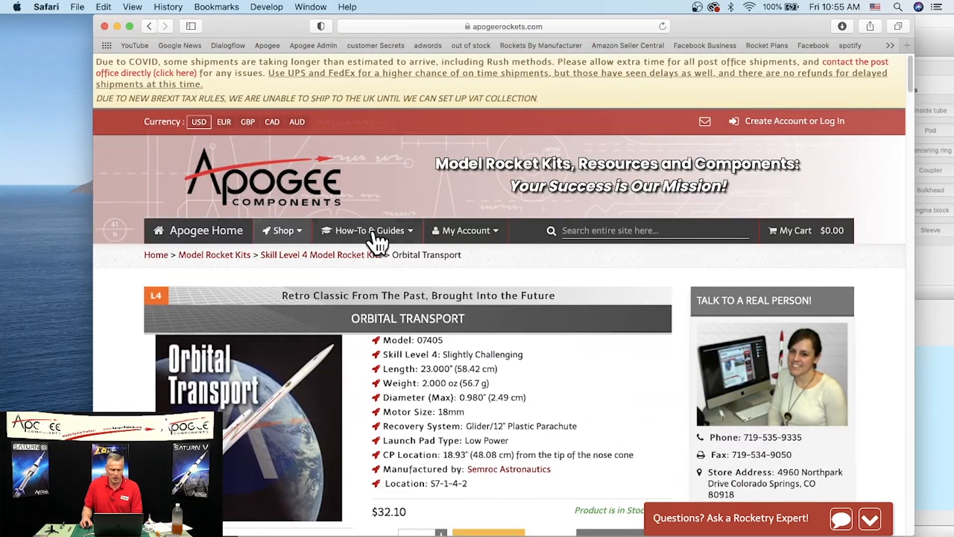
click(385, 234)
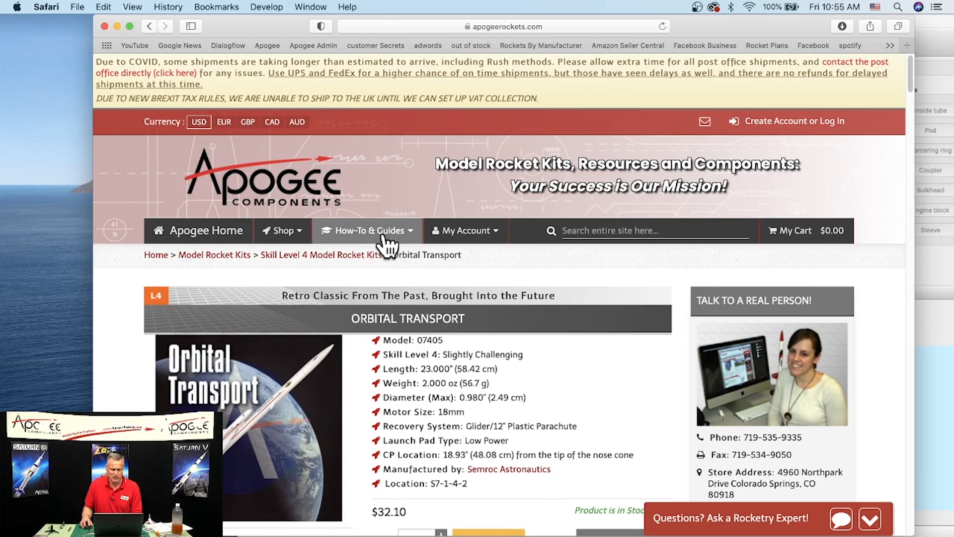
scroll(911, 169, down, 1)
scroll(899, 164, down, 3)
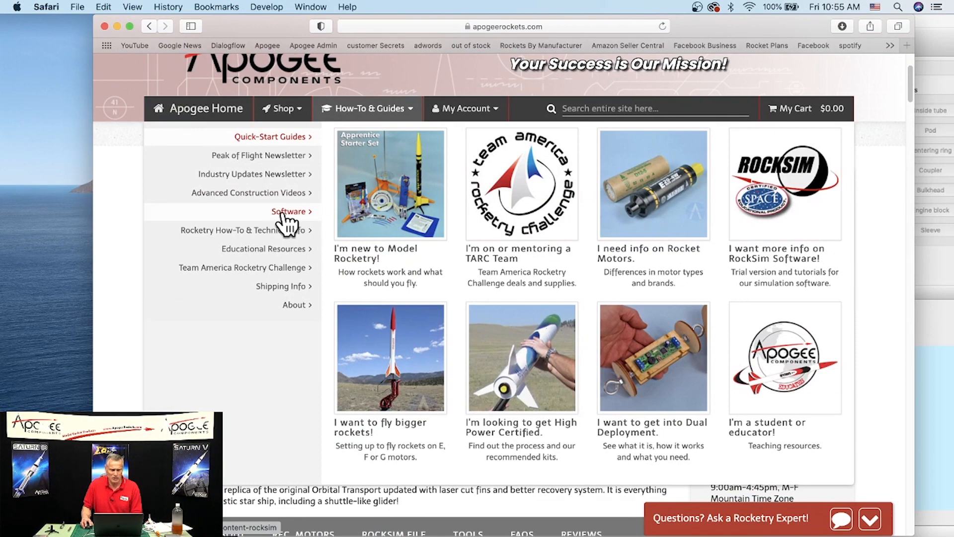
click(291, 216)
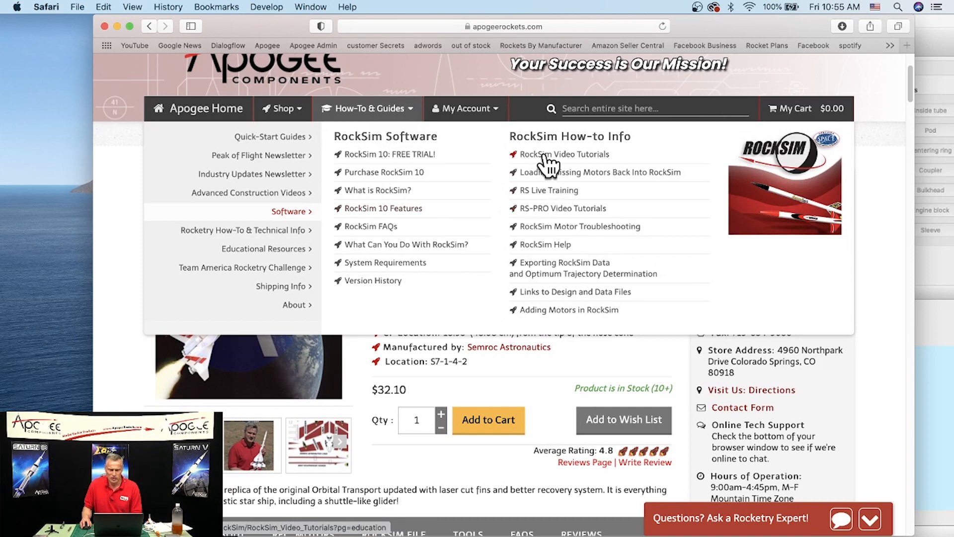
click(603, 151)
- Read through the list of RockSim video tutorials and highlight the title of the simulated jet engines tutorial
scroll(725, 197, down, 2)
scroll(711, 195, down, 2)
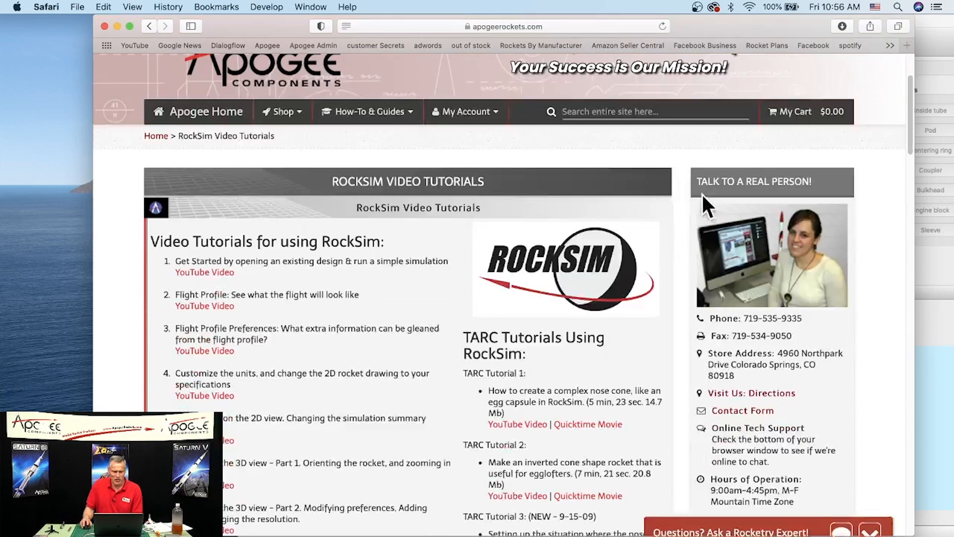
scroll(278, 290, down, 4)
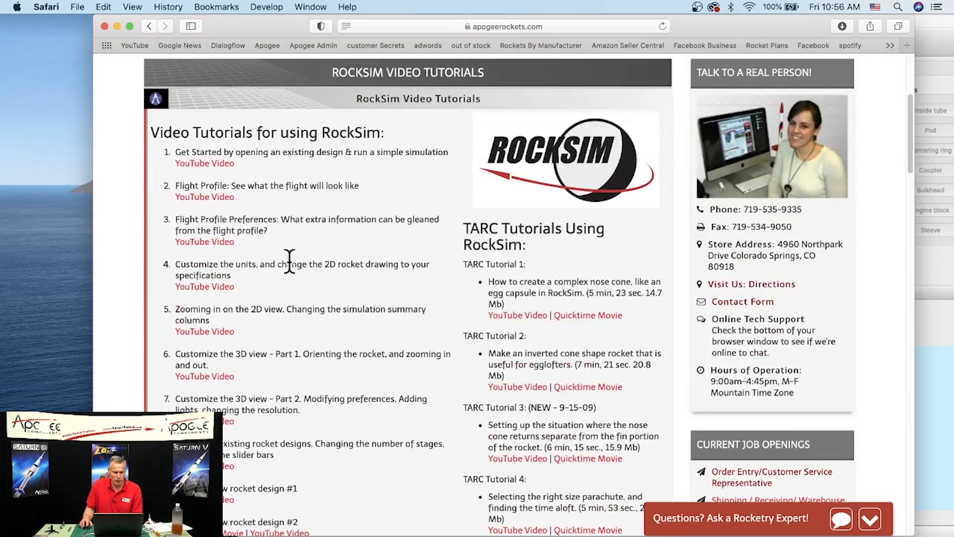
scroll(289, 261, down, 5)
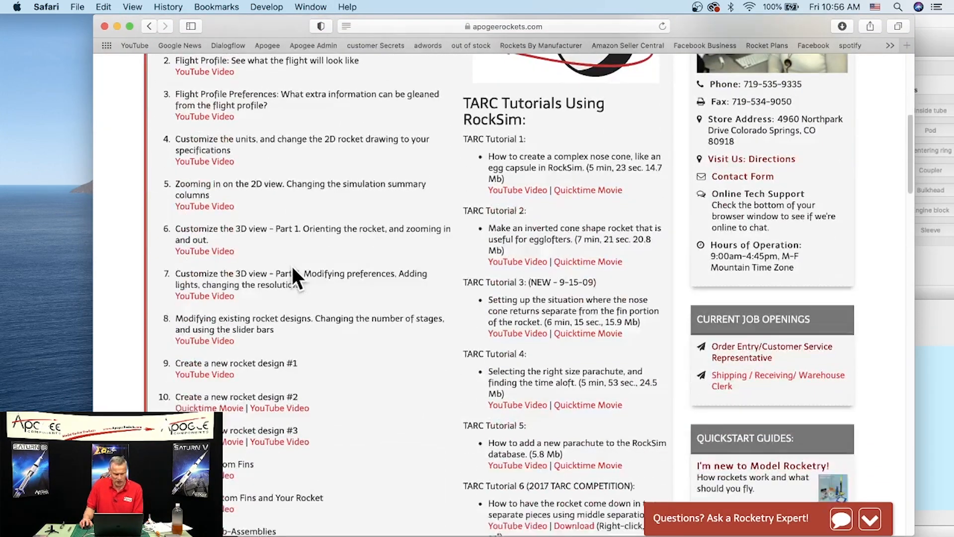
scroll(355, 338, down, 2)
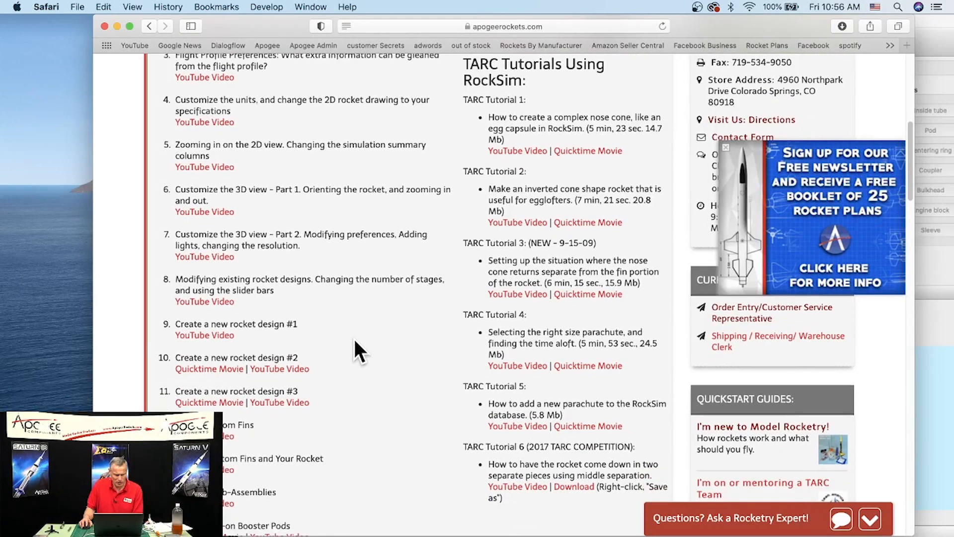
scroll(353, 340, down, 3)
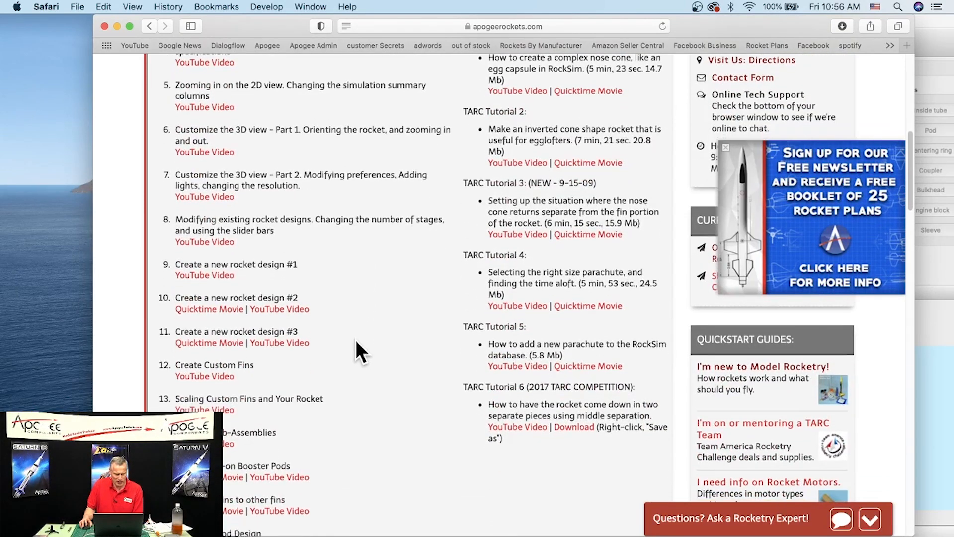
scroll(356, 339, down, 5)
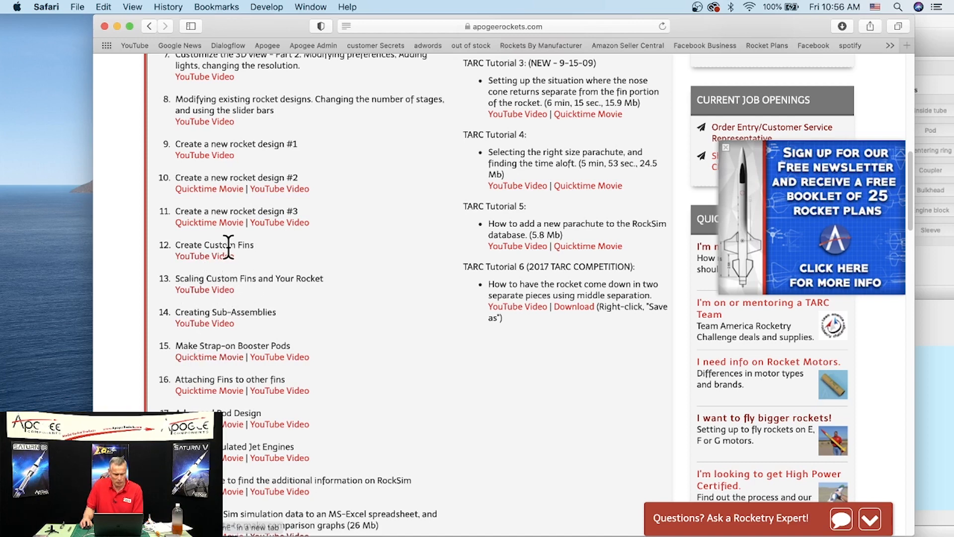
scroll(324, 375, up, 1)
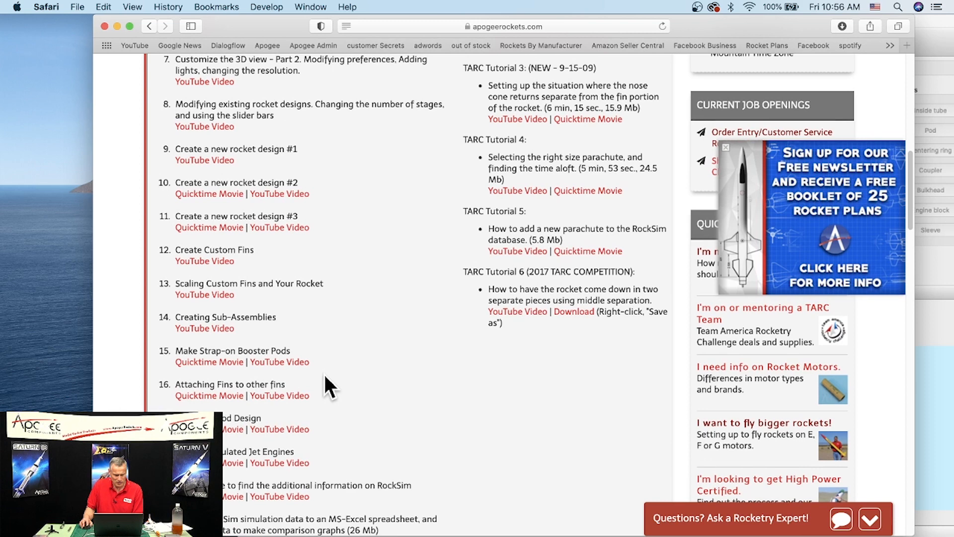
scroll(327, 318, up, 2)
scroll(321, 455, down, 2)
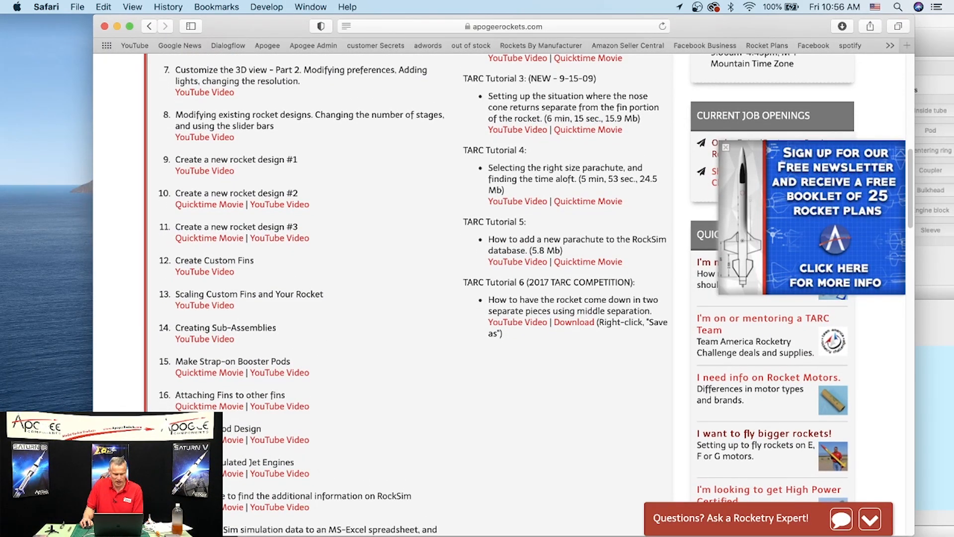
drag(177, 458, 404, 461)
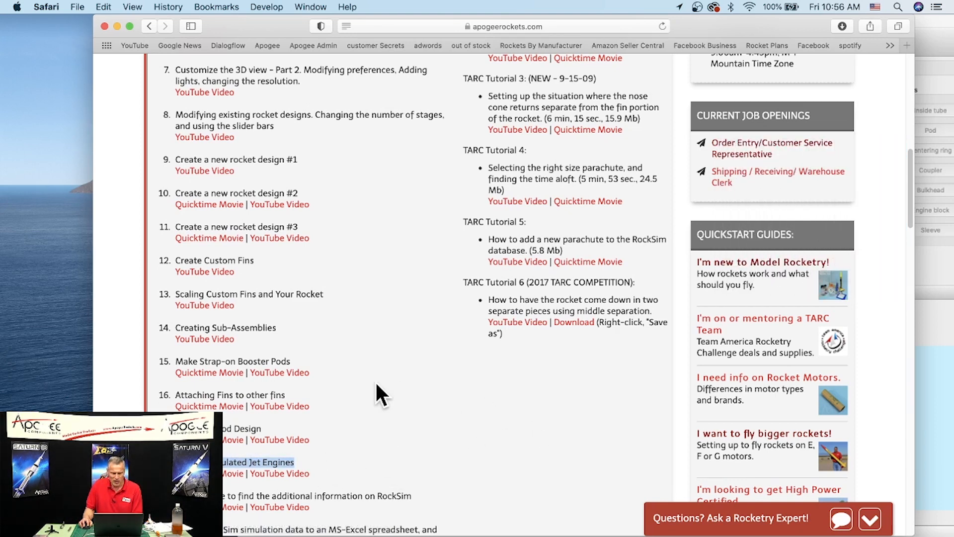
- Switch back to RockSim and open LexxJet.rkt from the DynaStar designs folder, discarding changes to the current design
click(941, 328)
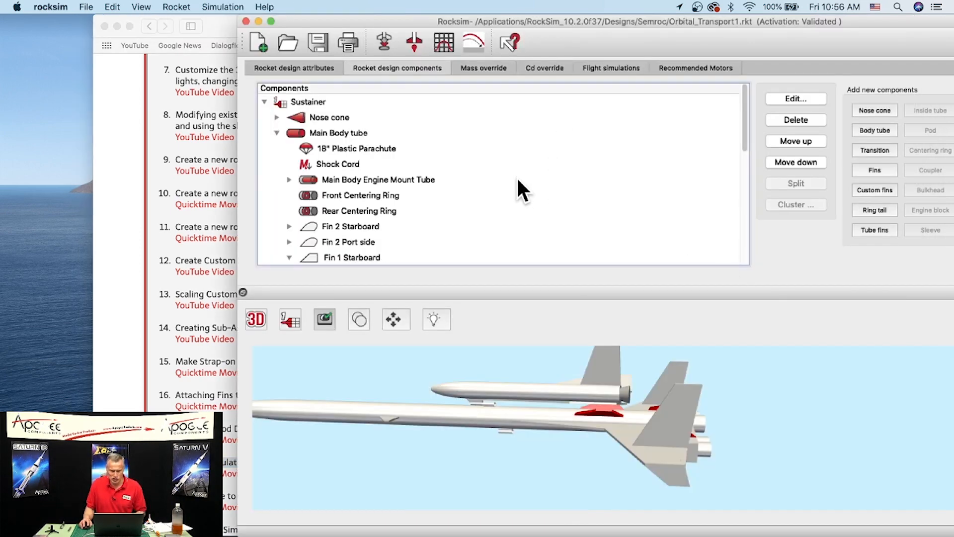
click(283, 42)
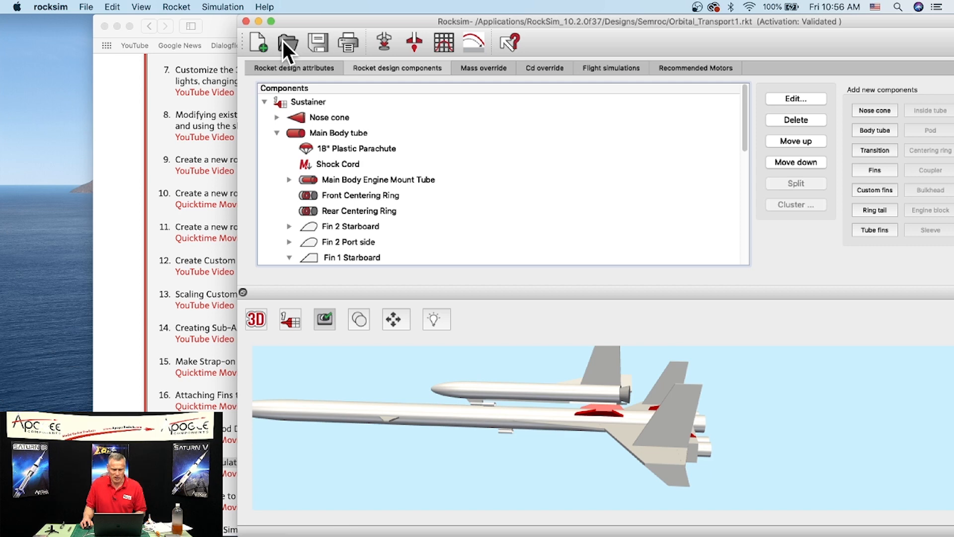
click(432, 76)
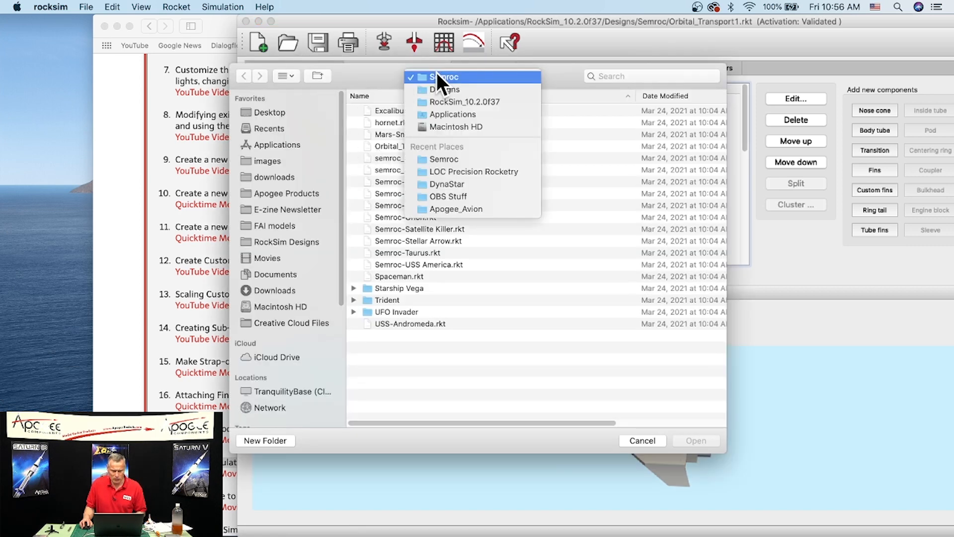
click(441, 88)
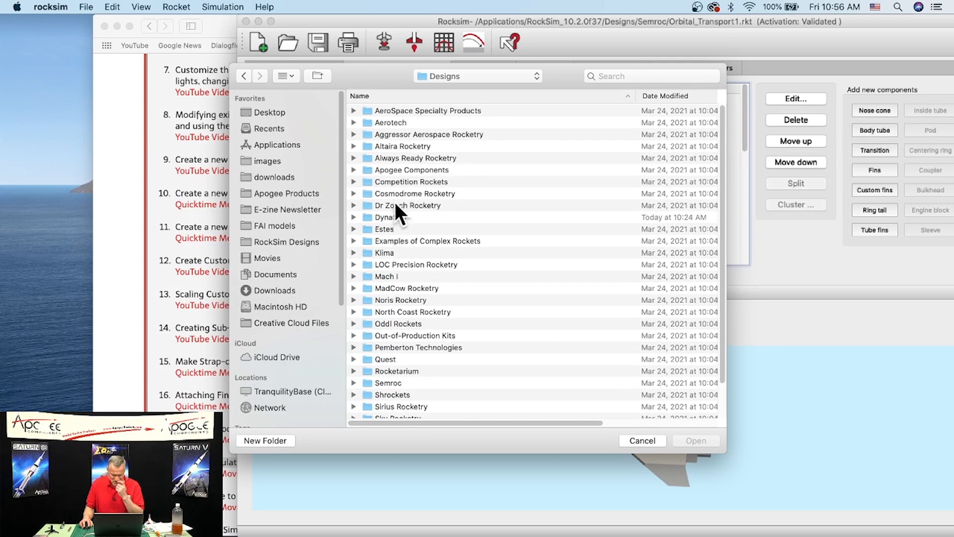
double_click(397, 215)
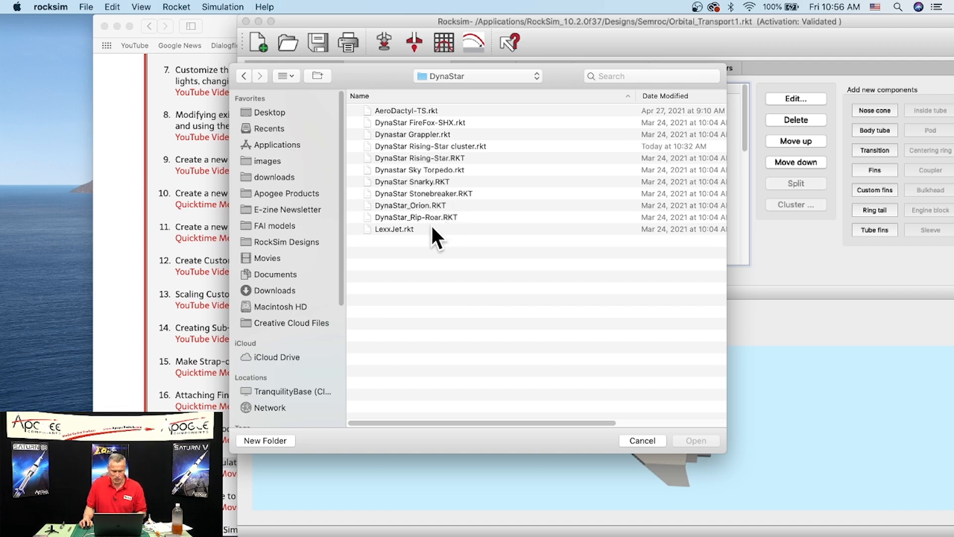
double_click(390, 229)
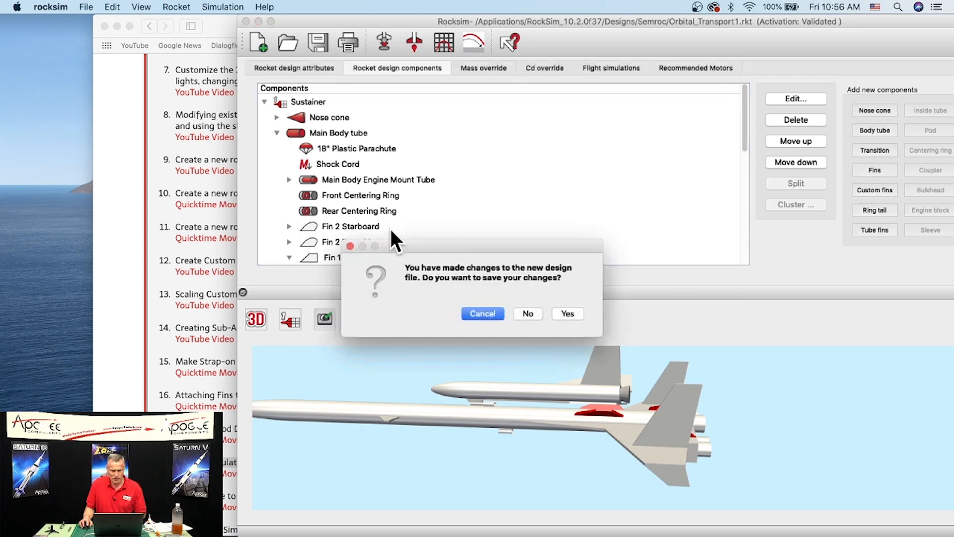
click(528, 313)
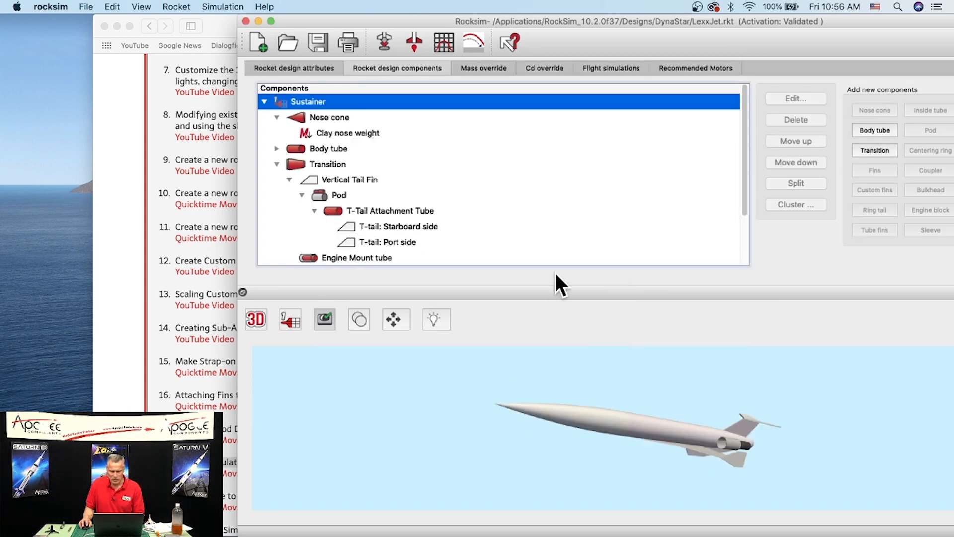
- Examine the LexxJet's T-tail, wings and jet engines up close in 3D, along with the components under its transition
drag(661, 405, 771, 468)
scroll(762, 460, up, 5)
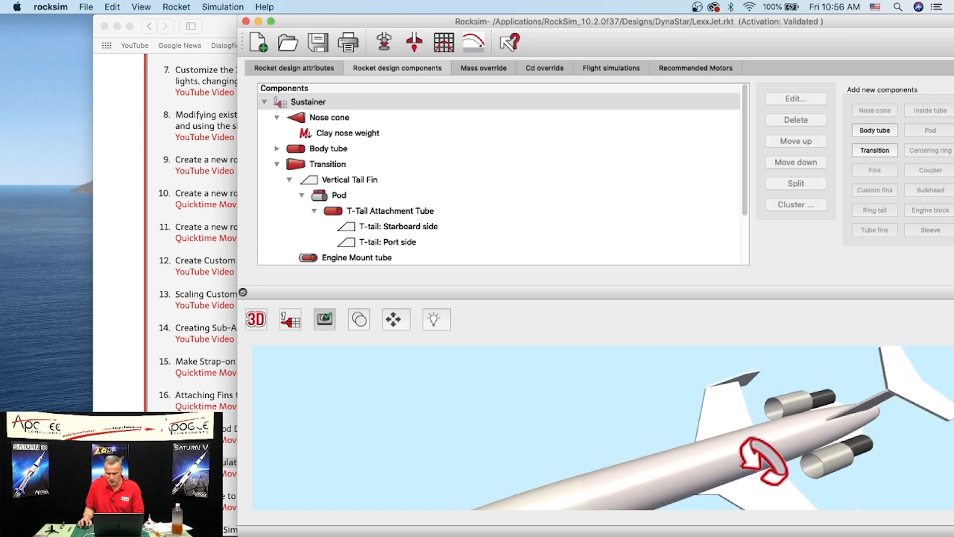
drag(740, 455, 845, 425)
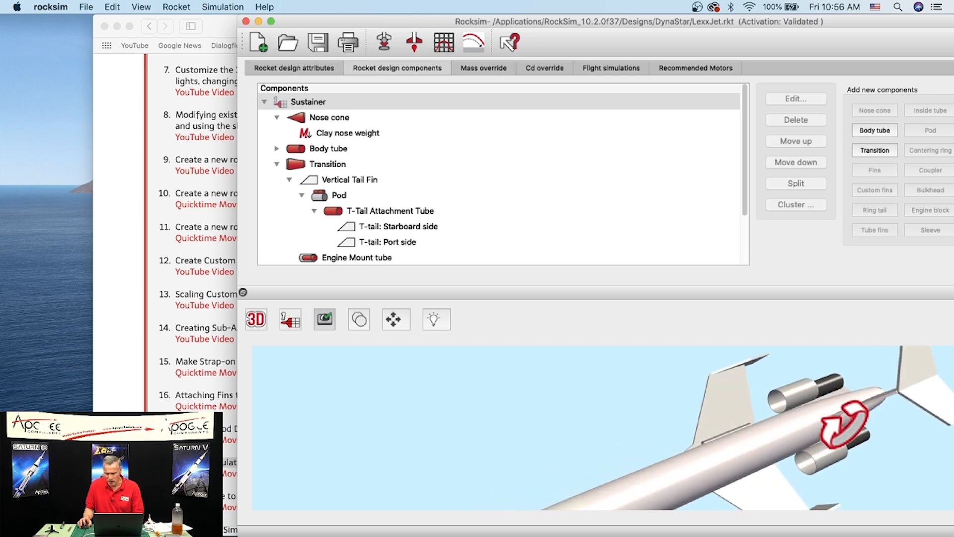
drag(743, 432, 607, 397)
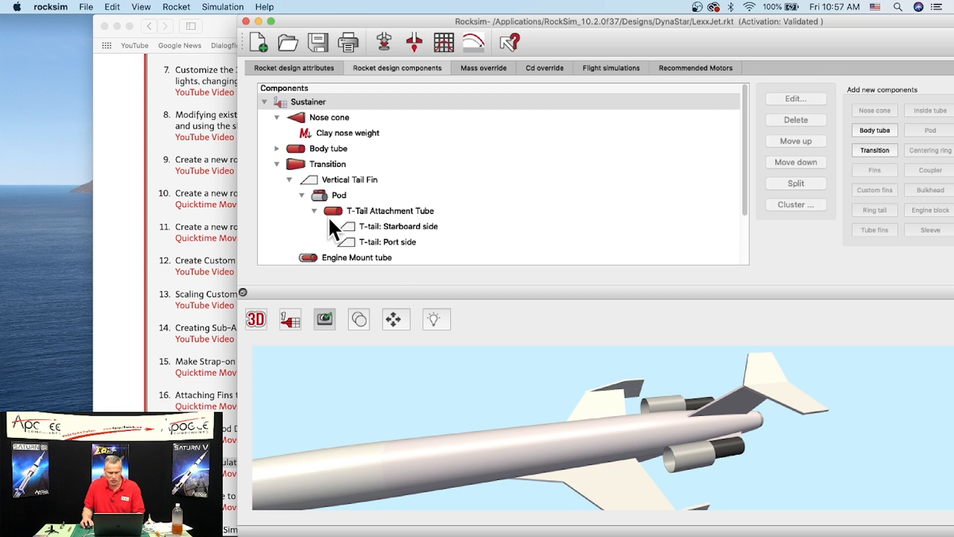
scroll(357, 204, down, 4)
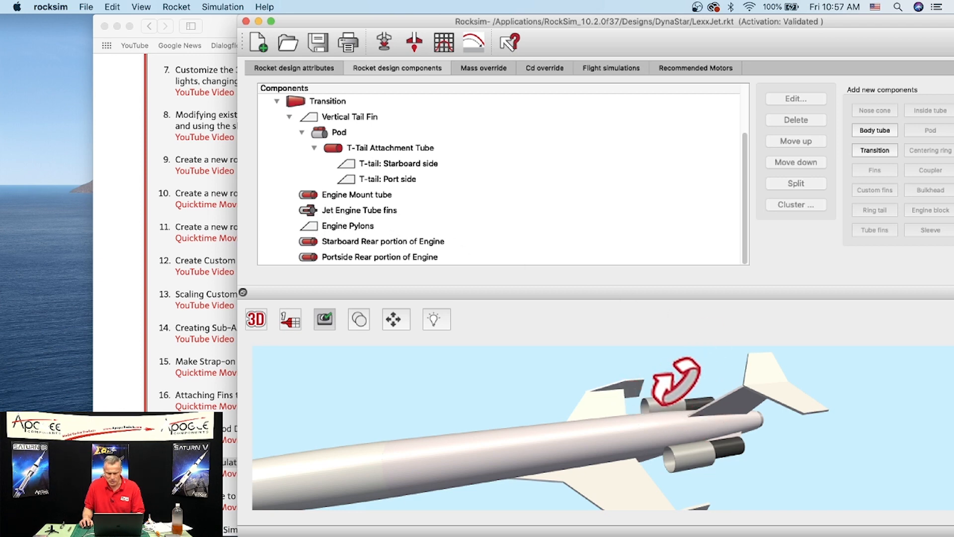
drag(602, 389, 606, 478)
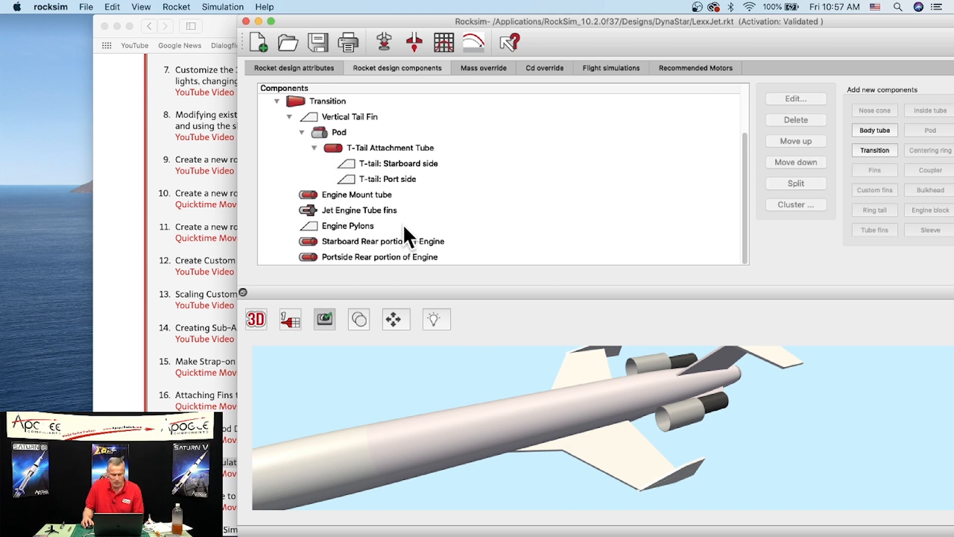
- Expand the LexxJet's body tube in the component tree and examine its parts, from the Bottom Dorsal Fin to the wingtip attachment pods
scroll(358, 186, up, 3)
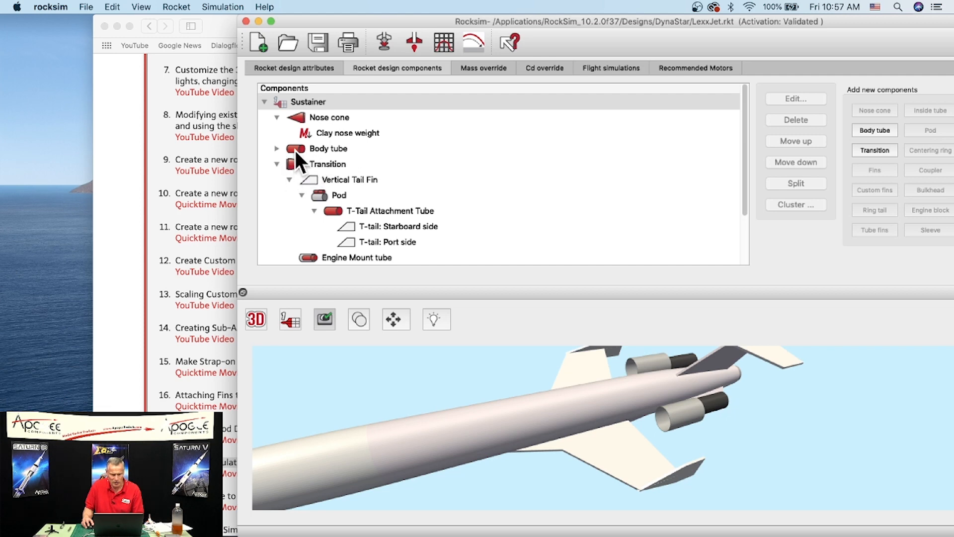
click(277, 149)
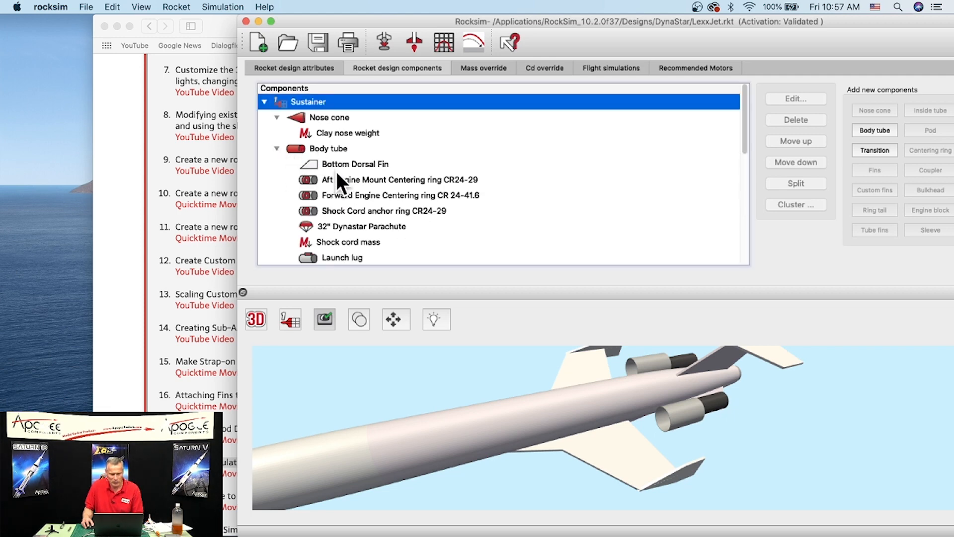
click(356, 165)
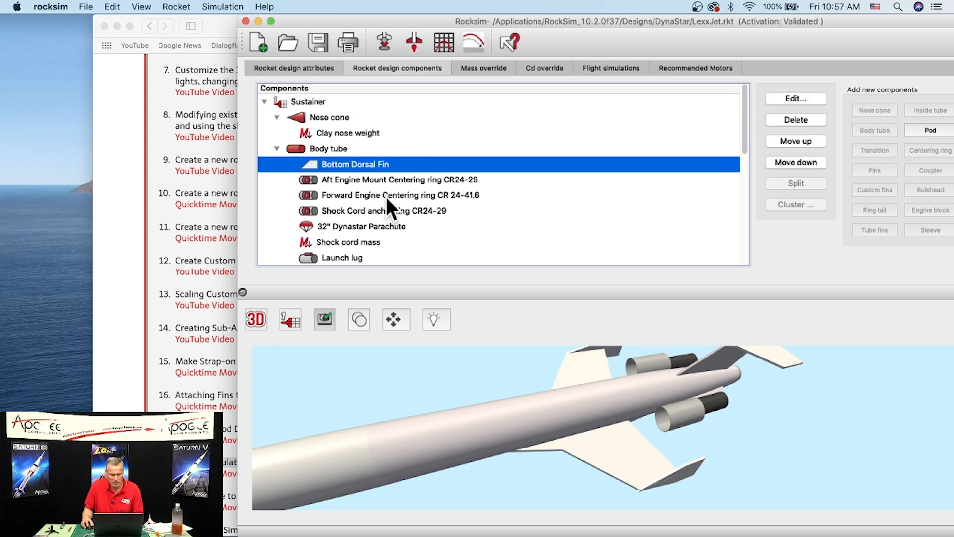
scroll(378, 218, down, 5)
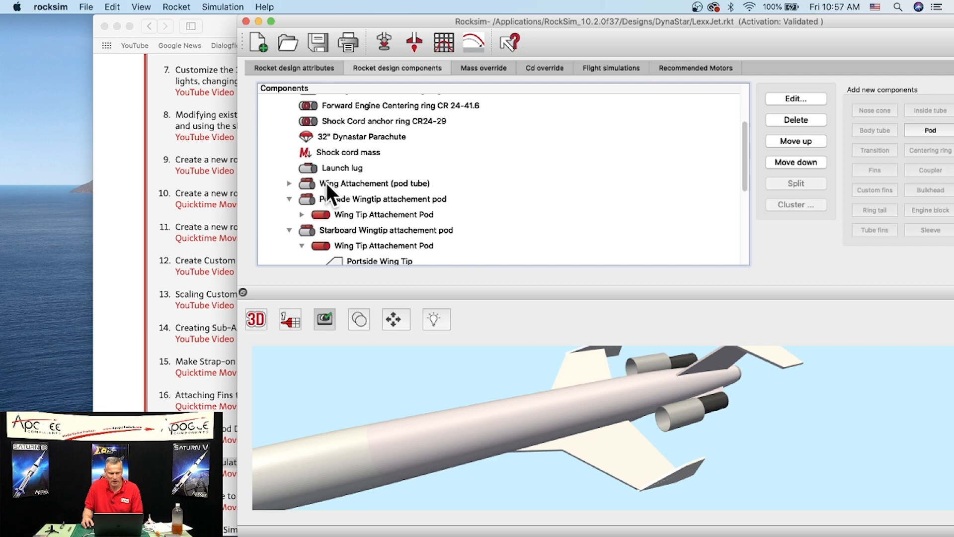
- Check the properties of the Wing Attachement (pod tube), close them without saving, and review the undermount tube and wings beneath it
click(357, 182)
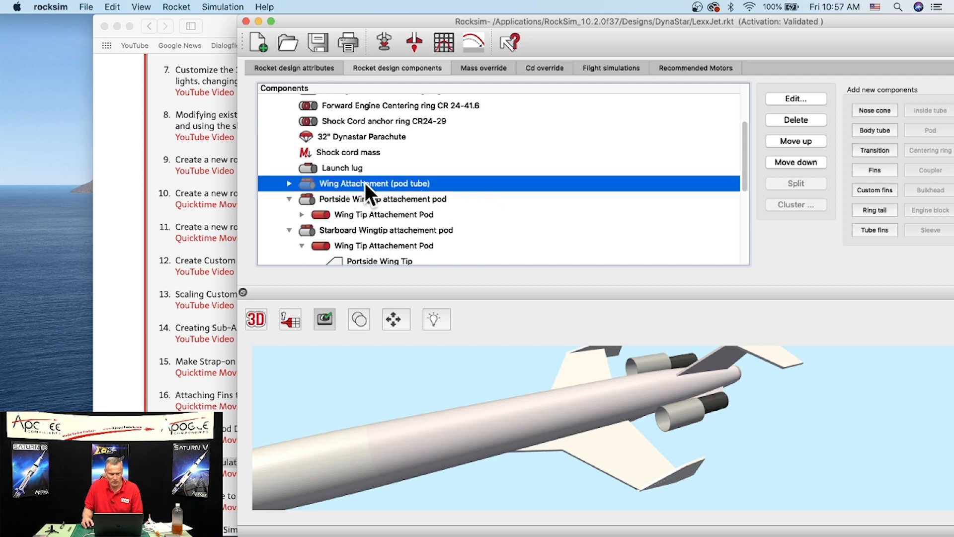
double_click(365, 183)
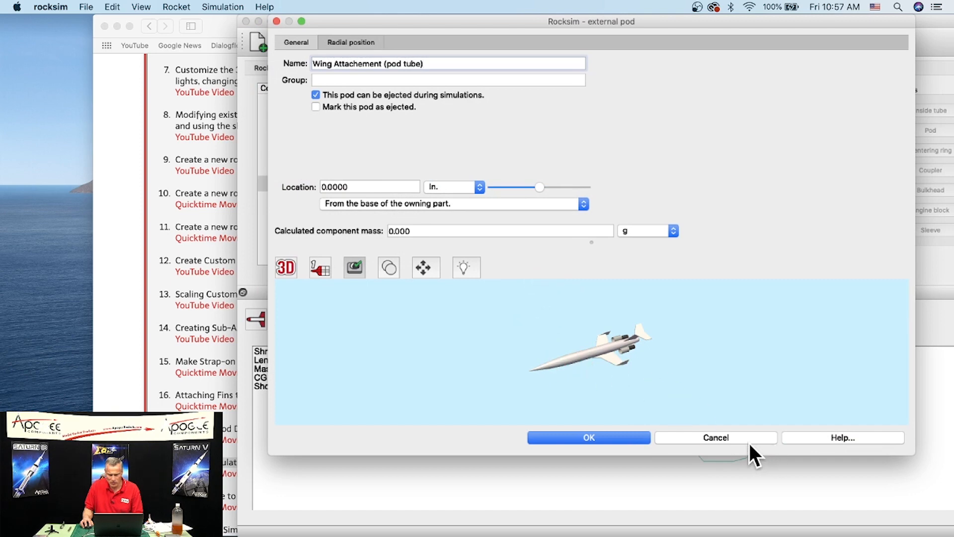
click(705, 438)
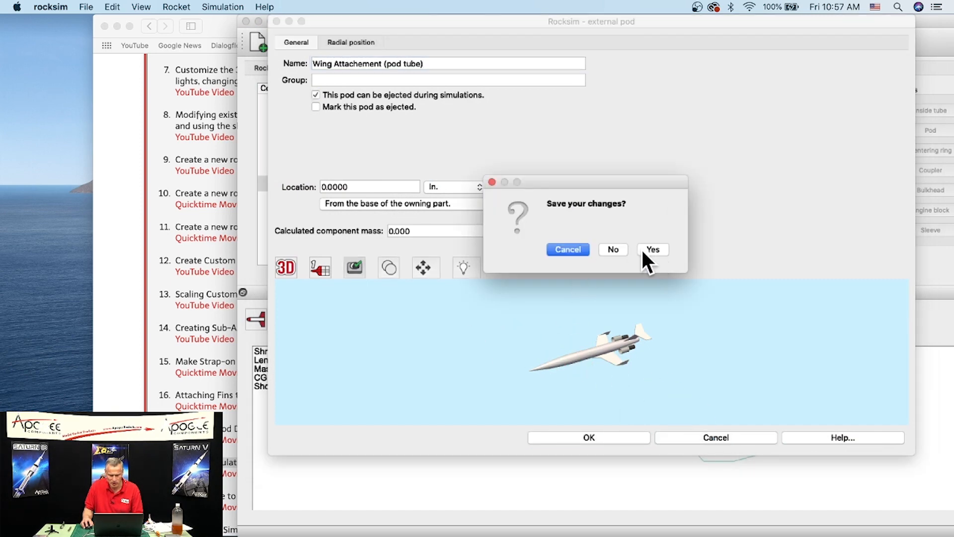
click(612, 249)
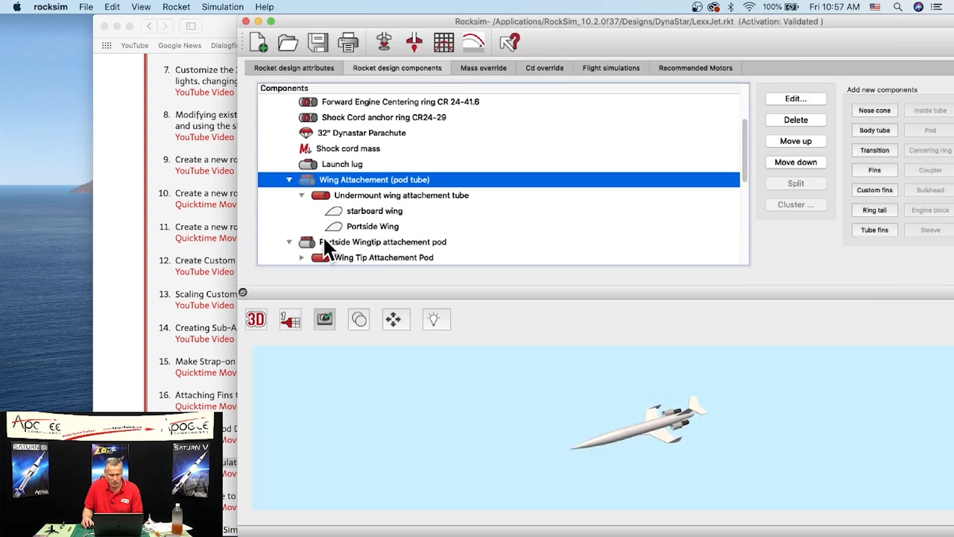
scroll(325, 236, down, 3)
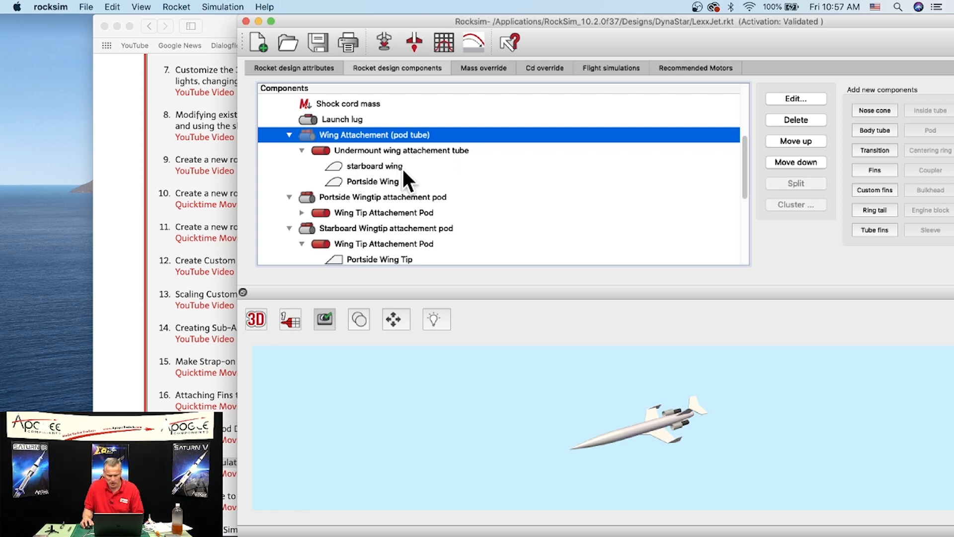
- Examine the LexxJet's wing and wingtip attachment closely from below in 3D, and select the starboard wing in the component tree
drag(679, 435, 657, 445)
scroll(657, 447, up, 5)
drag(754, 457, 758, 432)
scroll(615, 457, up, 5)
drag(605, 452, 676, 494)
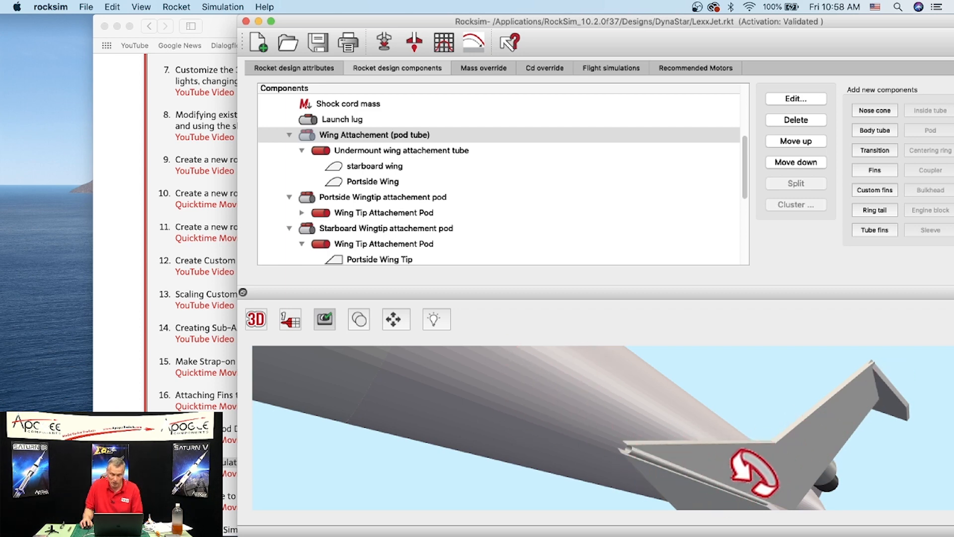
drag(695, 436, 692, 366)
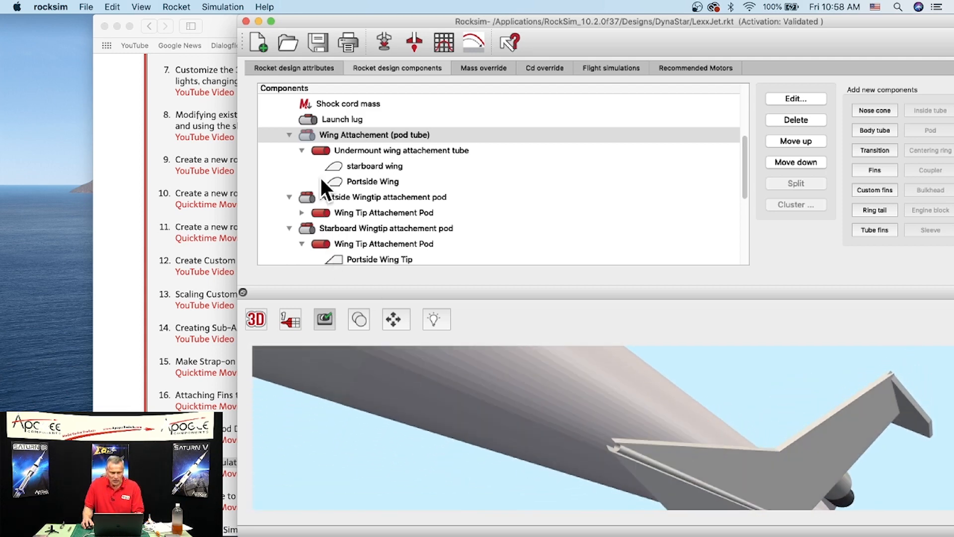
click(356, 167)
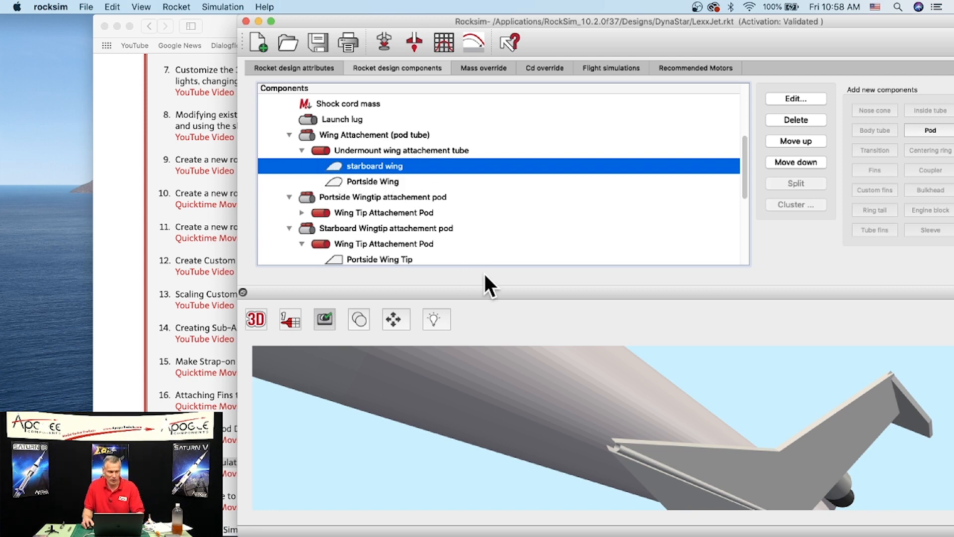
- Switch to the Safari tutorials page, shift its window clear of the webcam, and highlight the title "Attaching Fins to other fins"
click(100, 245)
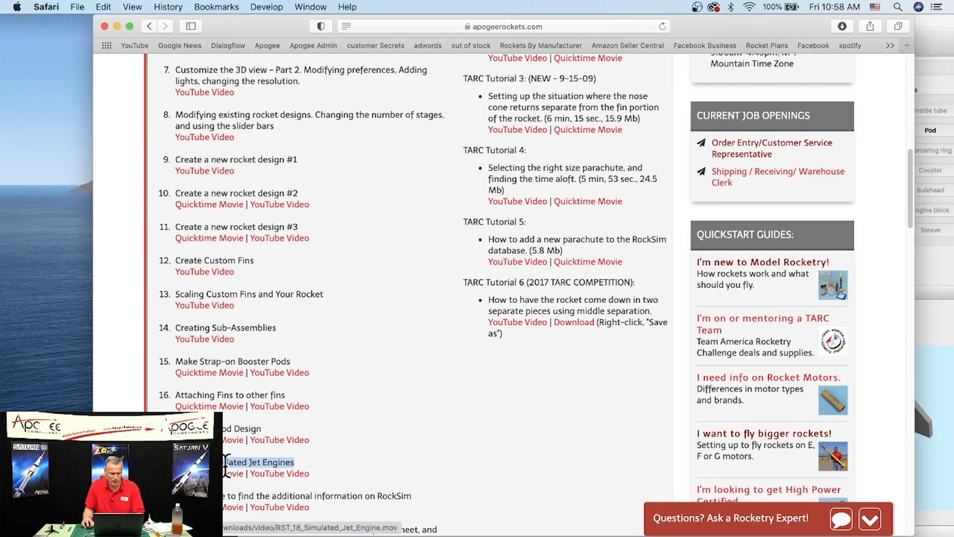
drag(270, 28, 394, 28)
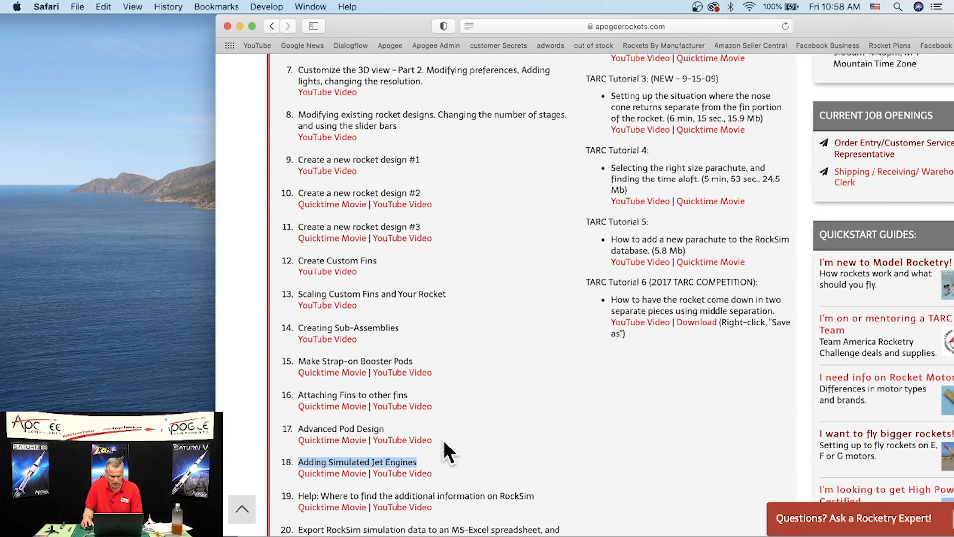
drag(298, 395, 422, 394)
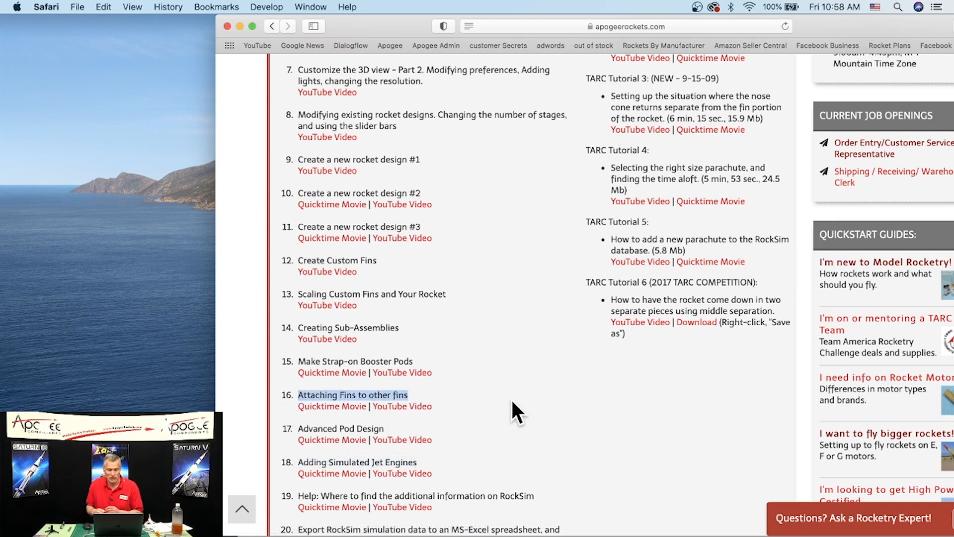